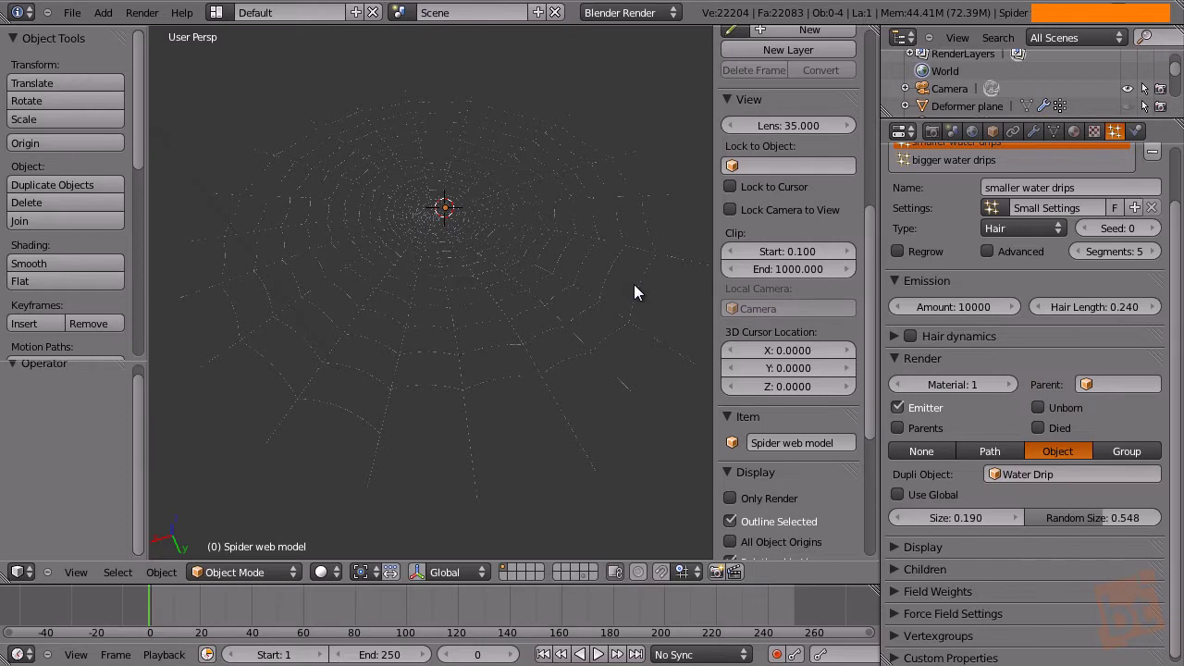
# Select the spider web model and examine the water drips distributed along its threads around the centre.
pyautogui.rightClick(432, 230)
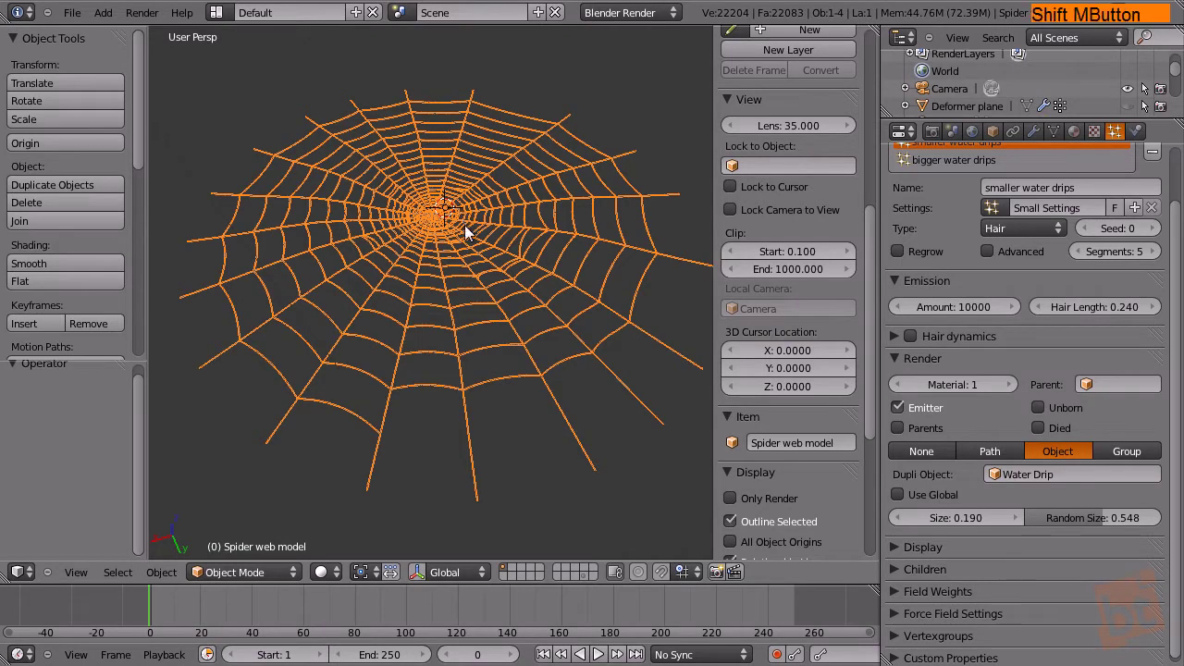
pyautogui.keyDown('shift'); pyautogui.moveTo(466, 229); pyautogui.dragTo(470, 258, button='middle'); pyautogui.keyUp('shift')
pyautogui.scroll(3, 463, 238)
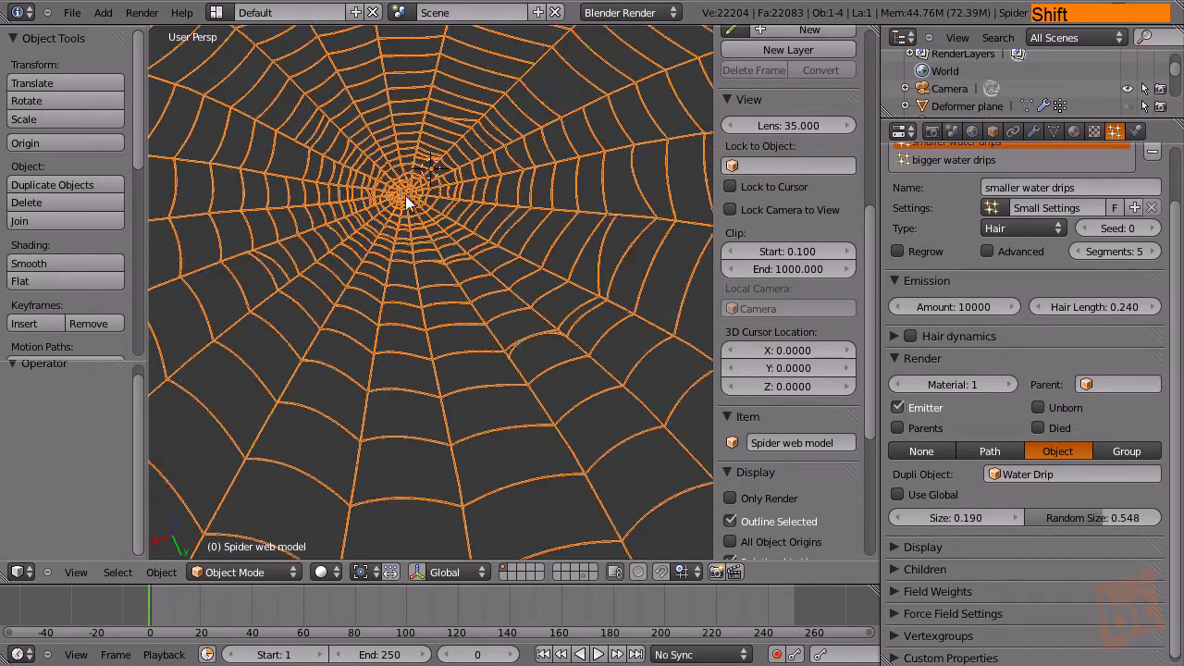
pyautogui.scroll(2, 406, 211)
pyautogui.scroll(3, 454, 241)
pyautogui.scroll(-3, 454, 233)
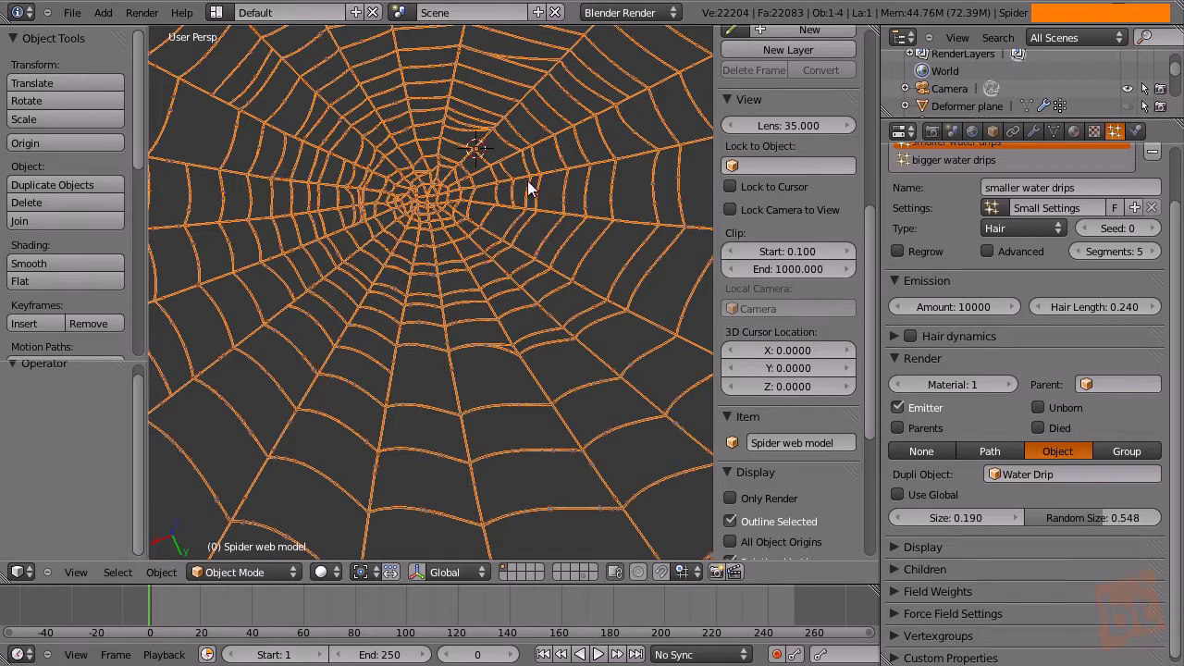
pyautogui.moveTo(502, 294)
pyautogui.keyDown('shift'); pyautogui.mouseDown(button='middle')
pyautogui.moveTo(490, 309)
pyautogui.moveTo(481, 299)
pyautogui.mouseUp(button='middle'); pyautogui.keyUp('shift')
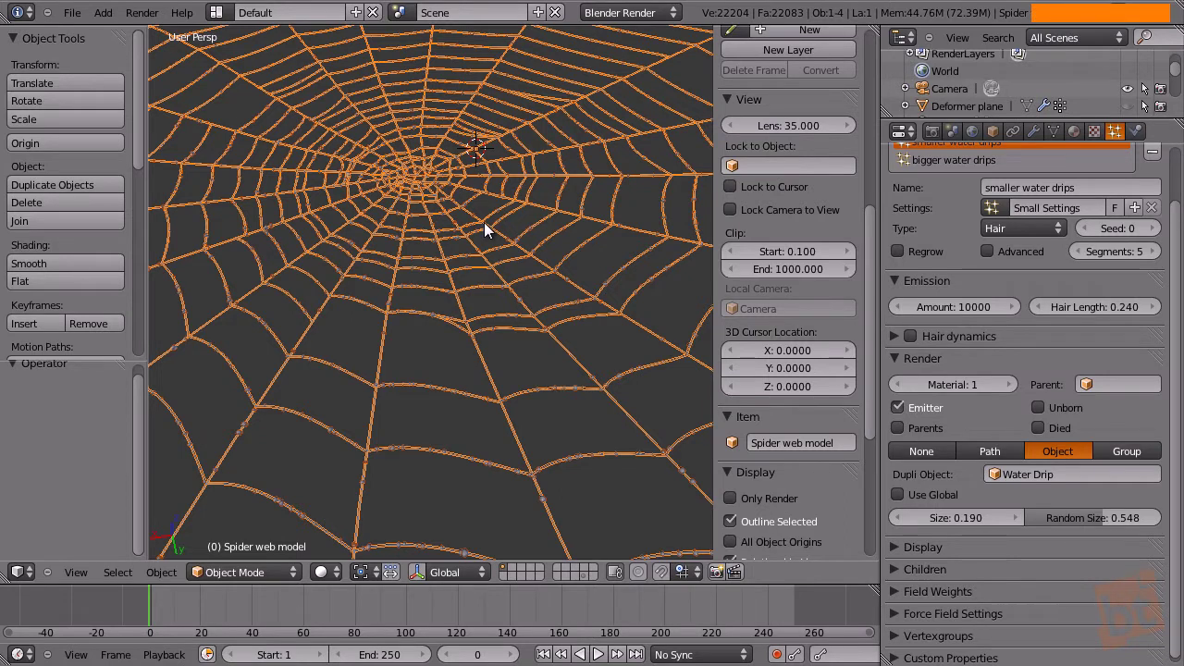
# Look through the camera and additionally make the layer that holds the camera visible.
pyautogui.press('KP_0')
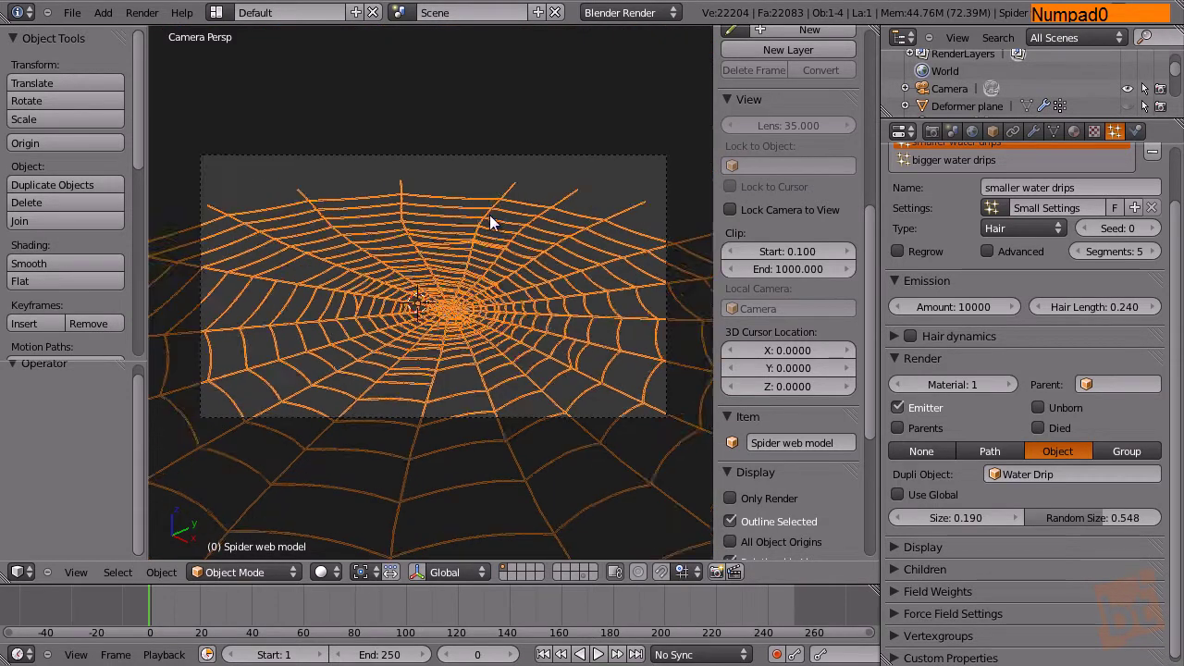
pyautogui.rightClick(499, 182)
pyautogui.press('shift')
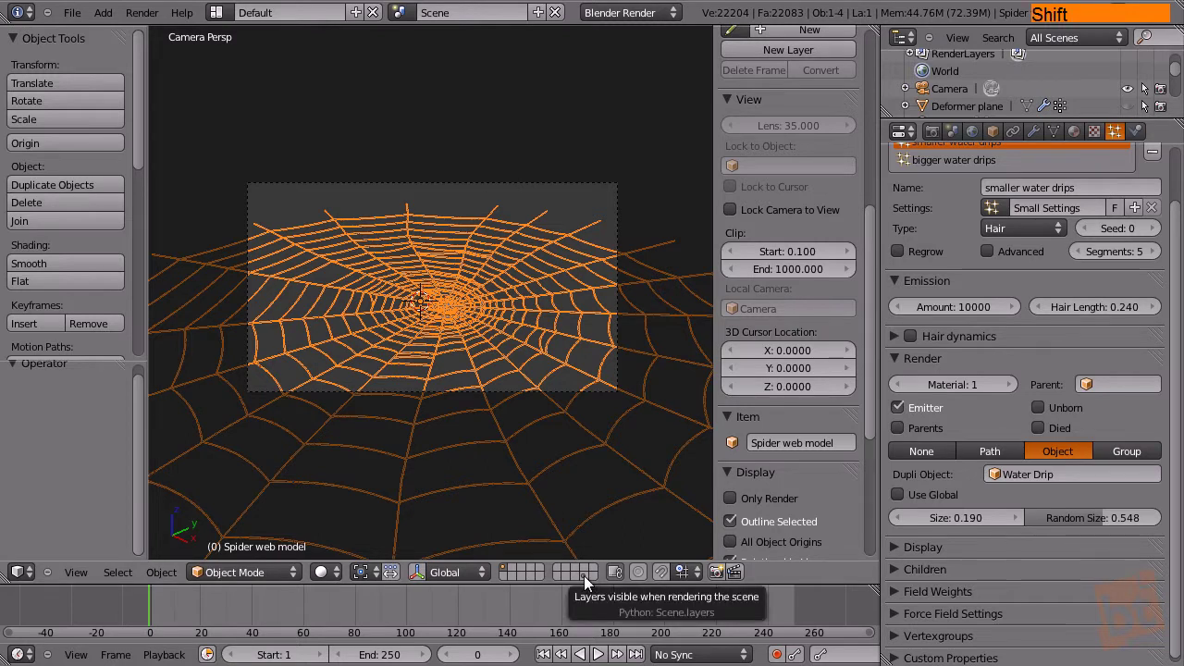
pyautogui.press('shift')
pyautogui.keyDown('shift'); pyautogui.click(584, 576); pyautogui.keyUp('shift')
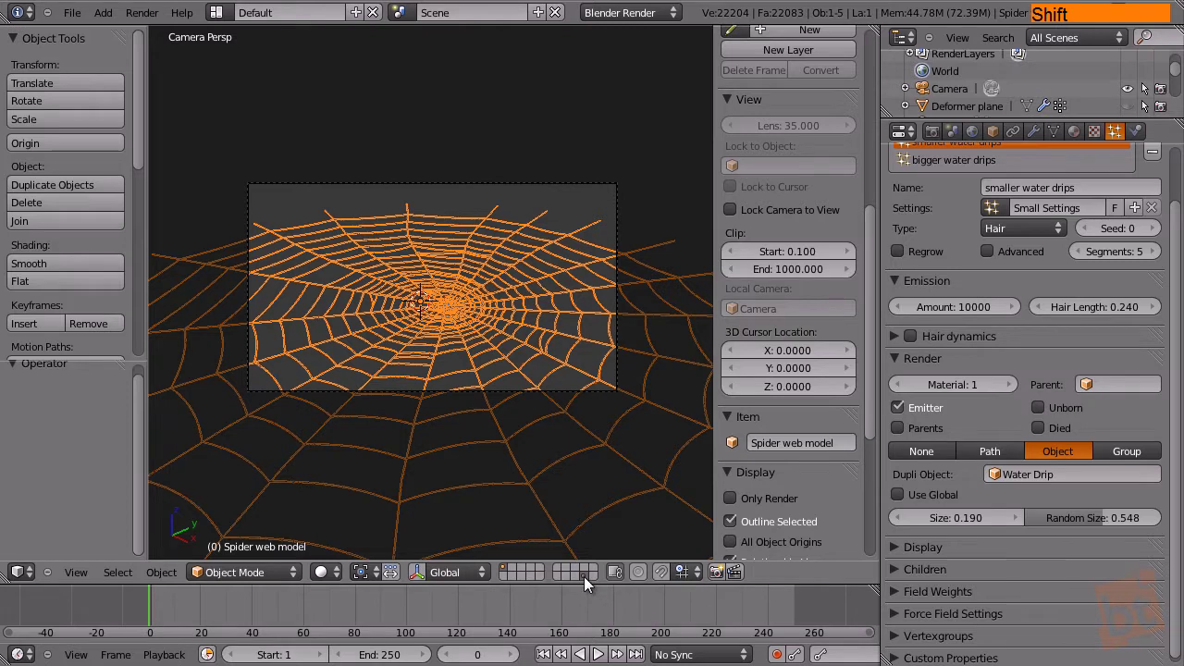
# Select the camera and fly it closer to the web, to a location of about X 5.4, Y -4.4, Z 2.6.
pyautogui.rightClick(544, 184)
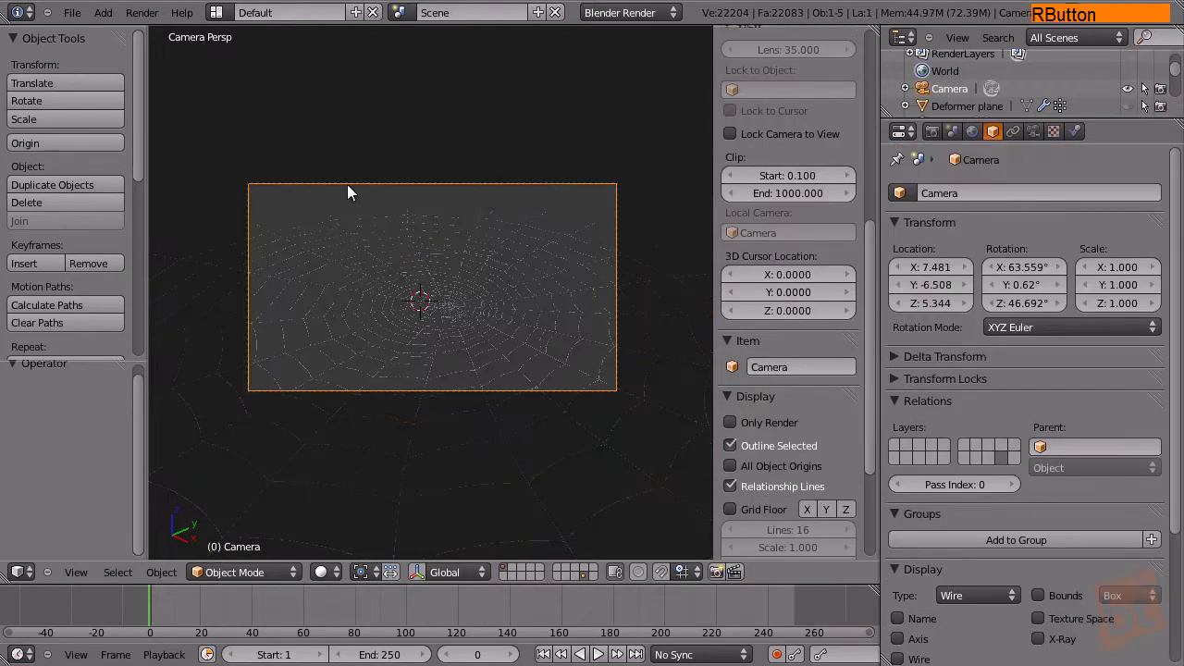
pyautogui.press('shift')
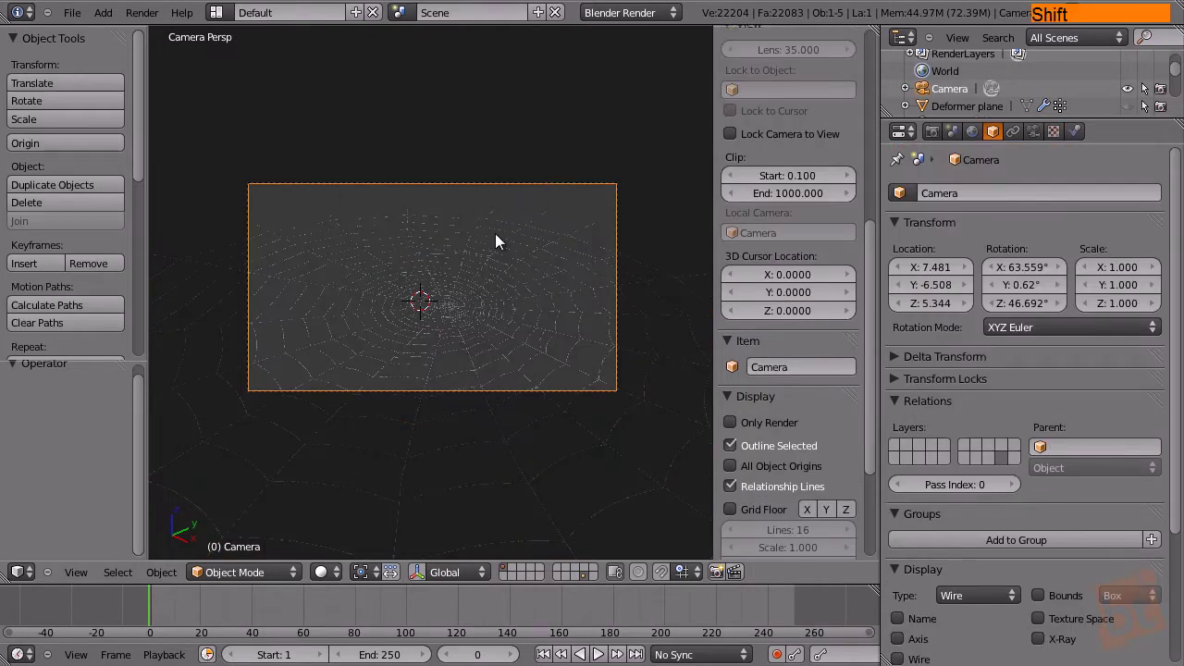
pyautogui.moveTo(495, 236); pyautogui.dragTo(452, 303, button='middle')
pyautogui.scroll(3, 452, 303)
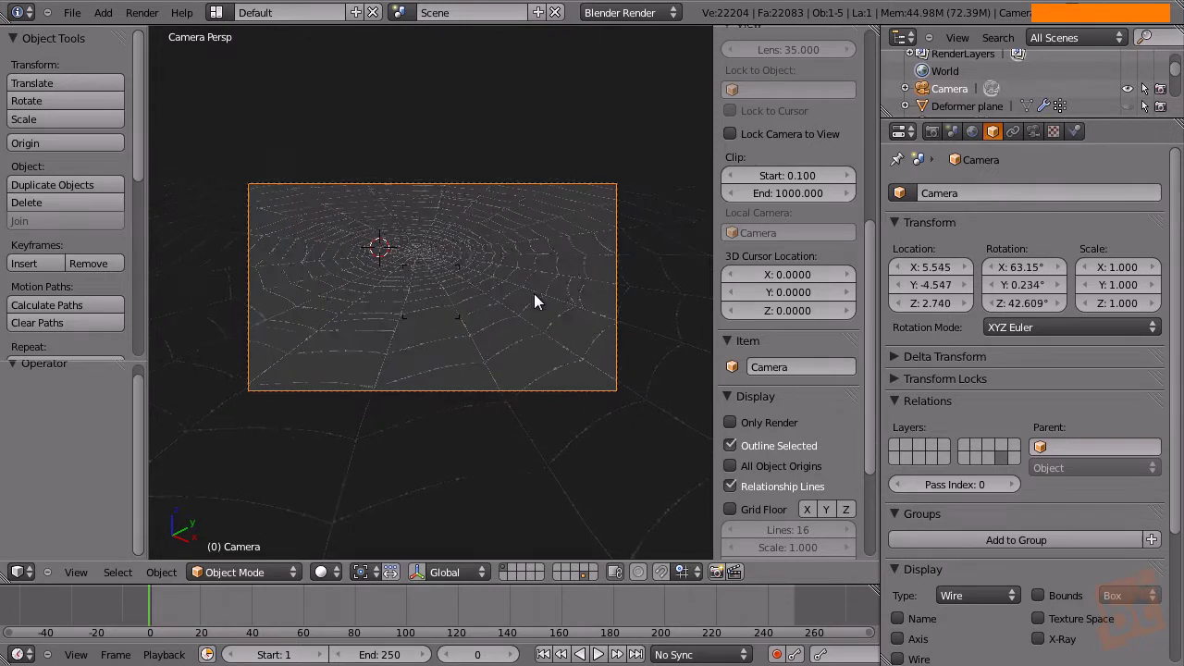
pyautogui.click(483, 305)
pyautogui.moveTo(472, 204); pyautogui.dragTo(471, 251, button='middle')
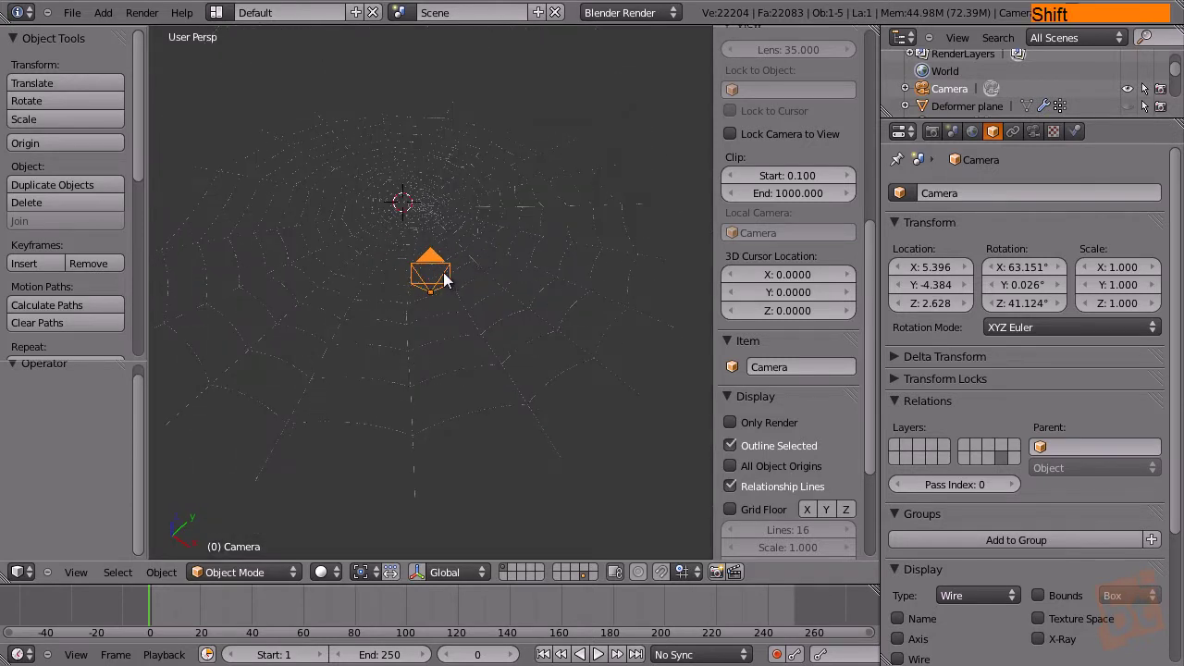
pyautogui.press('KP_0')
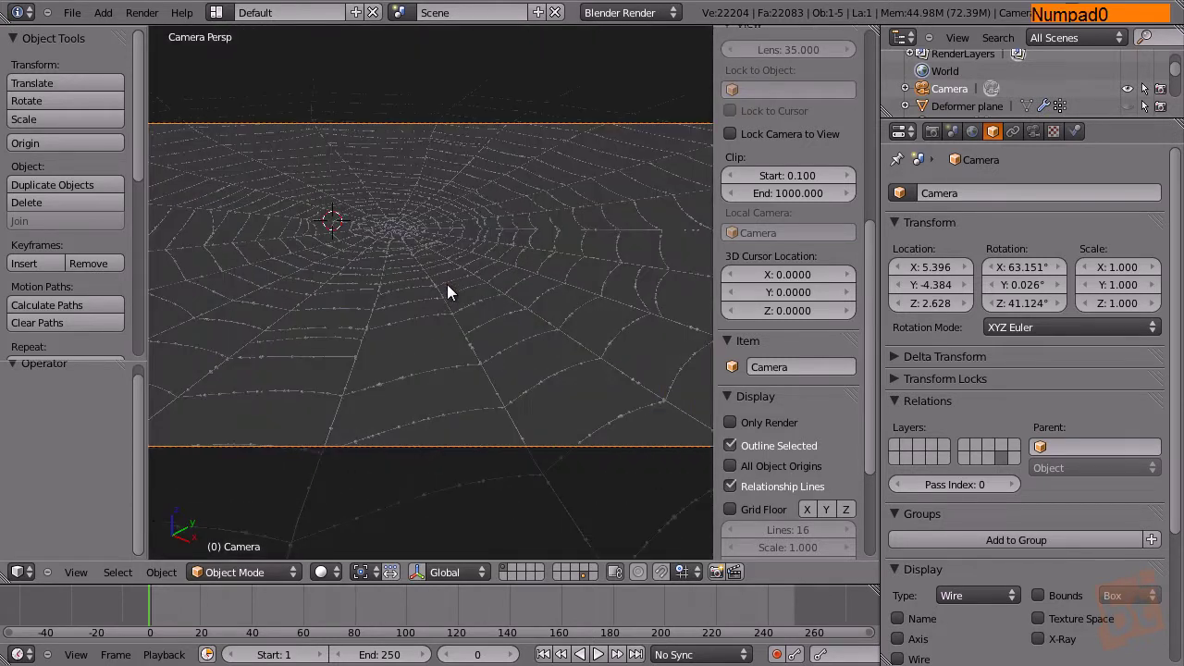
# Re-aim the camera in fly mode in a maximized 3D view, to a rotation of about X 62.4°, Z 38.5°.
pyautogui.hotkey('shift', 'space')
pyautogui.hotkey('shift', 'f')
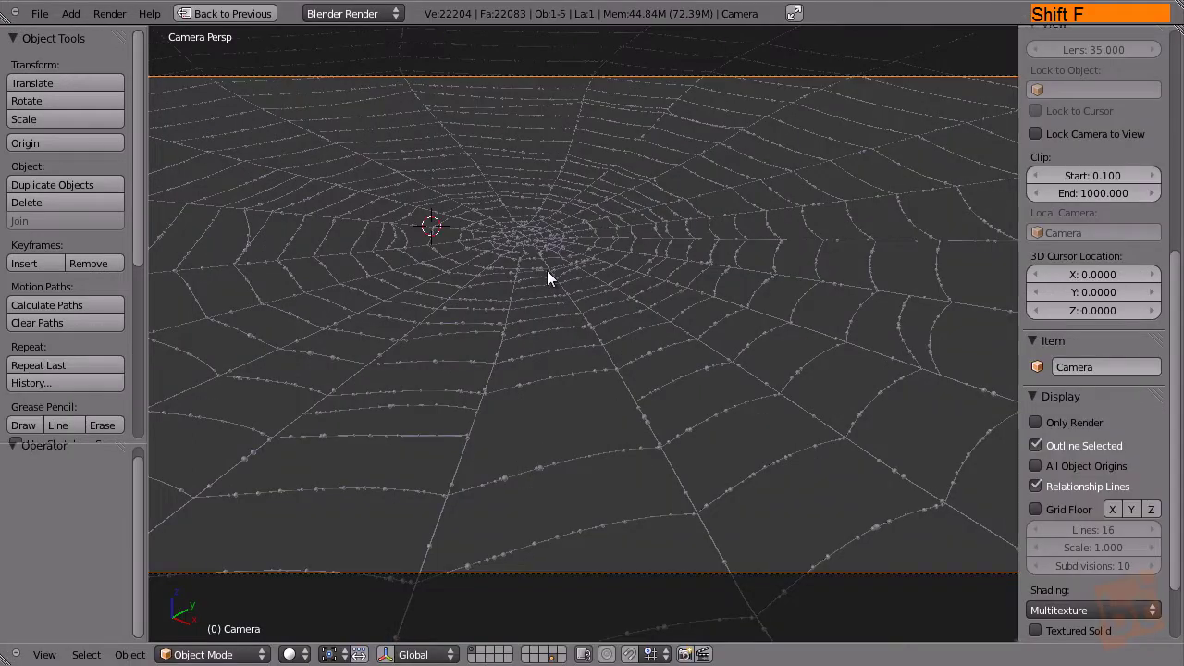
pyautogui.click(693, 311)
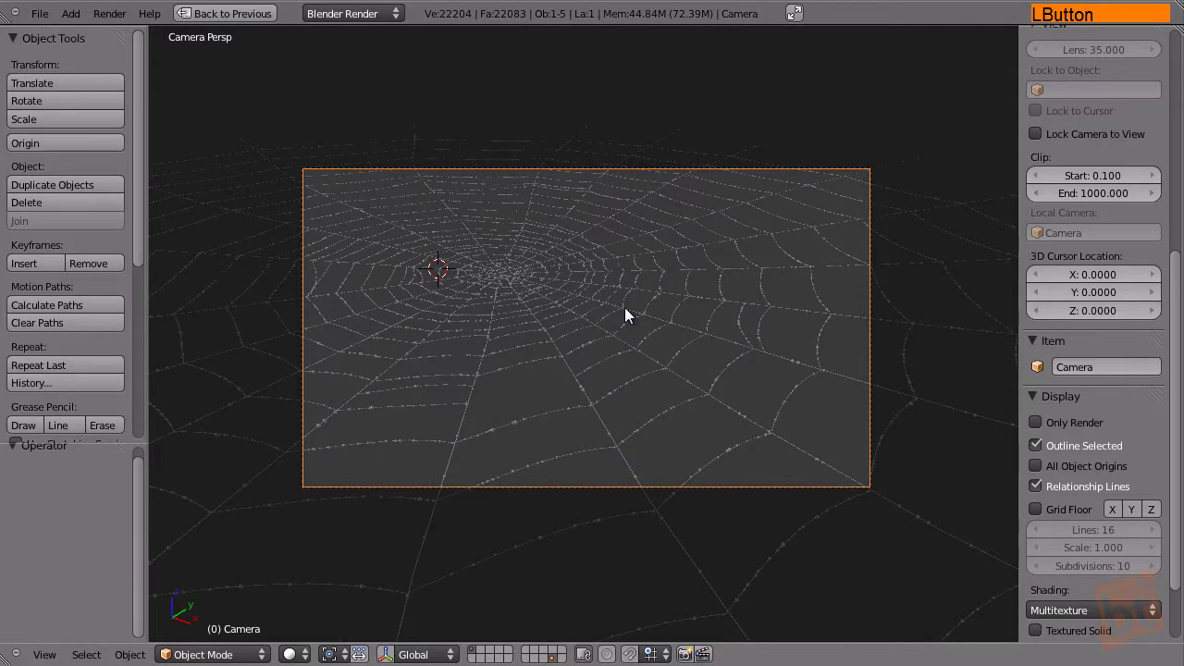
pyautogui.scroll(1, 625, 308)
pyautogui.scroll(-1, 625, 308)
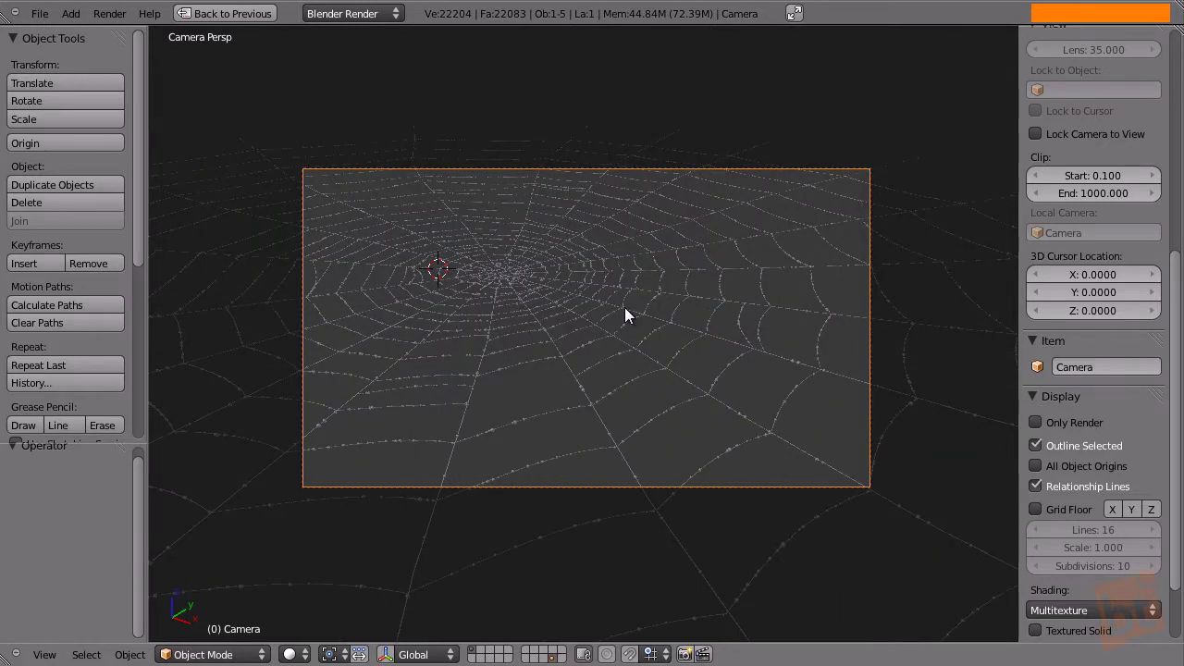
pyautogui.hotkey('shift', 'f')
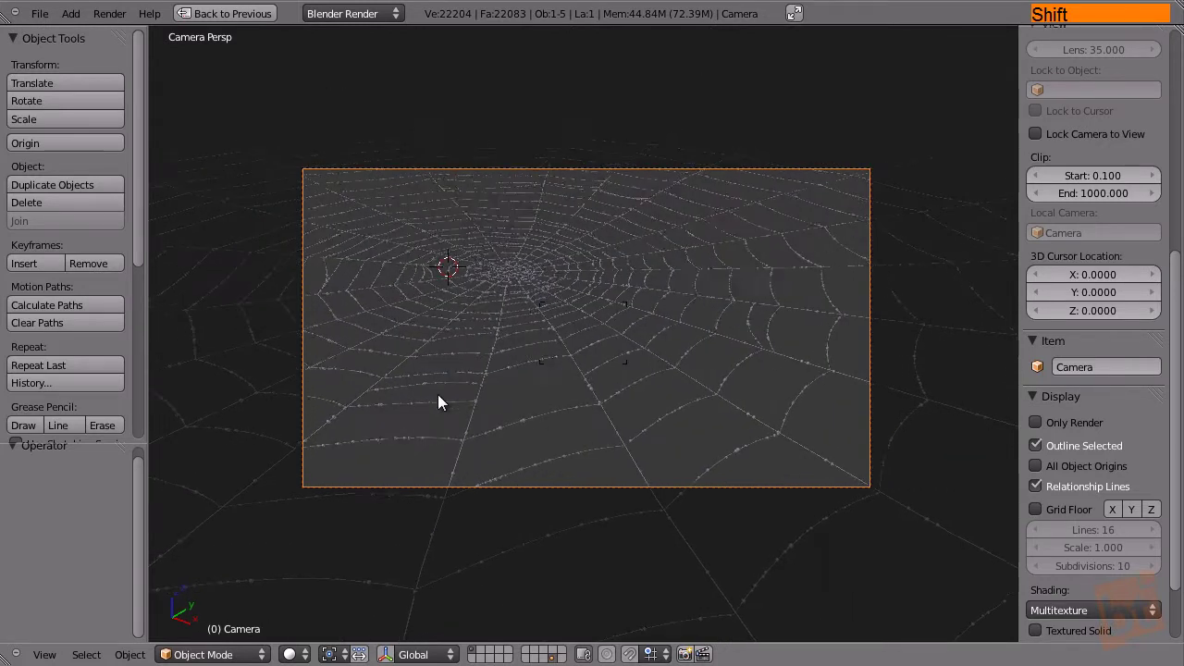
pyautogui.click(631, 356)
pyautogui.hotkey('shift', 'space')
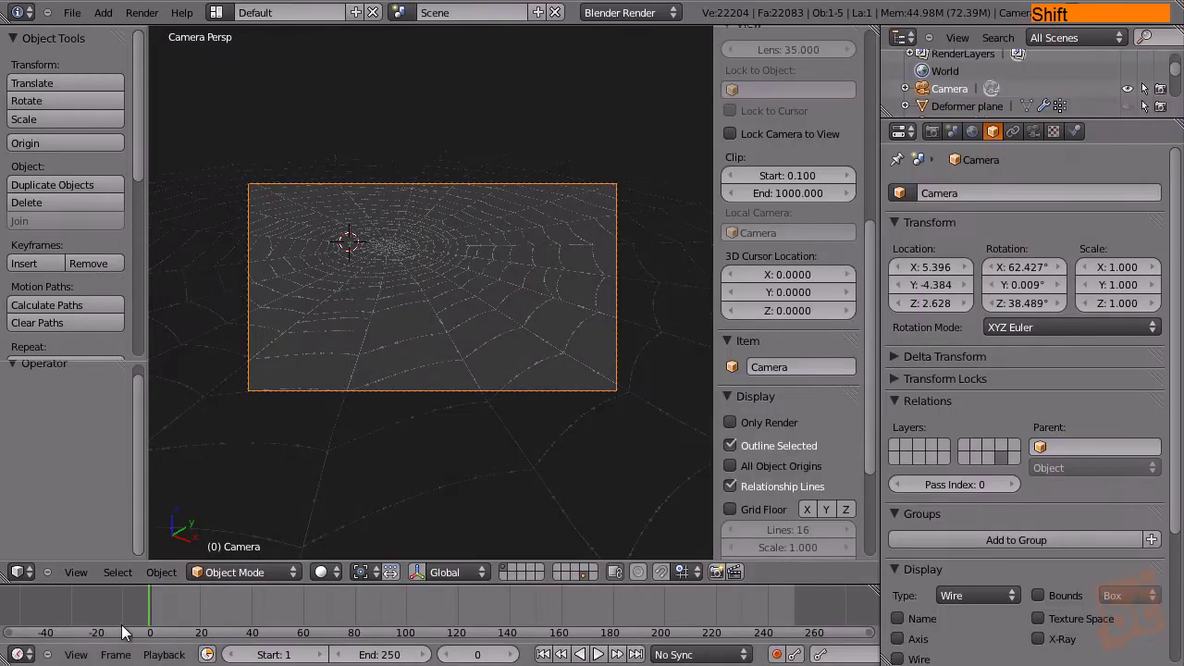
# Go to frame 9 and tilt the camera in fly mode to an X rotation of about 60.5°.
pyautogui.moveTo(157, 604); pyautogui.dragTo(171, 613)
pyautogui.hotkey('shift', 'f')
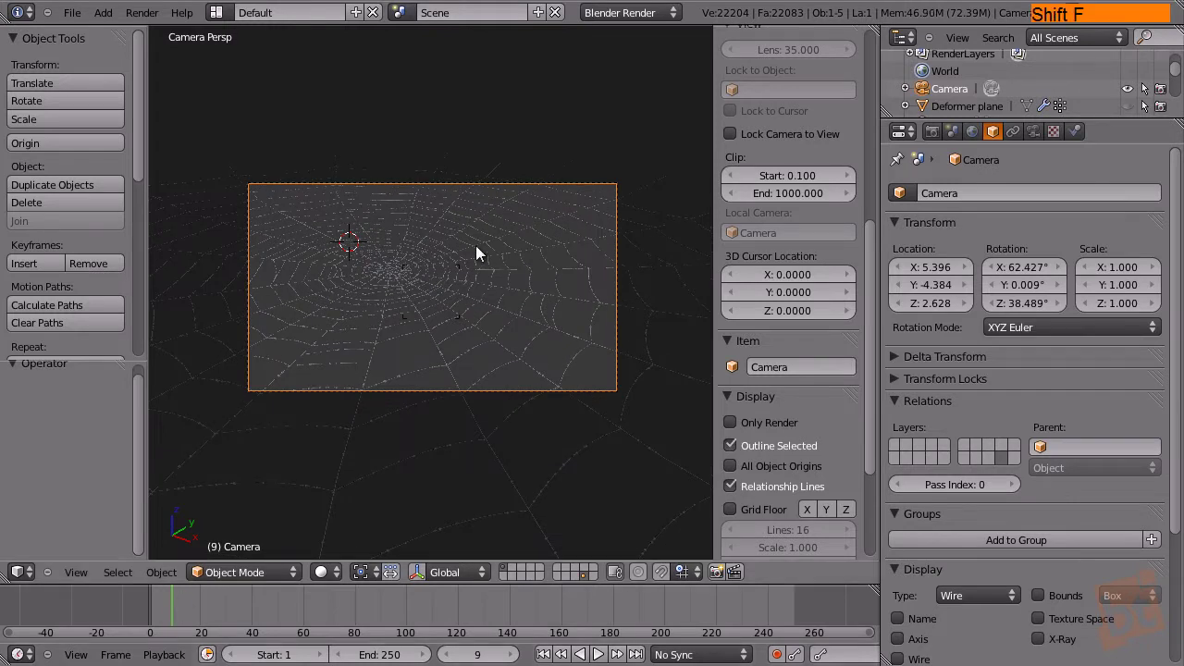
pyautogui.click(429, 370)
pyautogui.scroll(1, 411, 284)
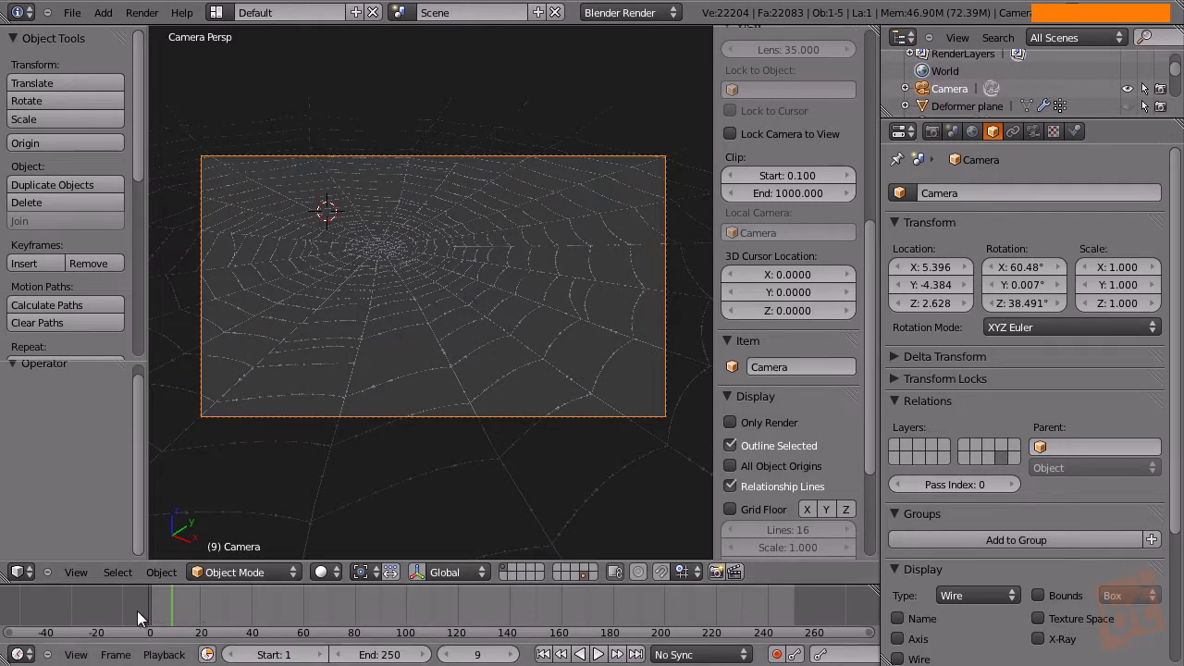
pyautogui.scroll(1, 386, 252)
pyautogui.scroll(-1, 386, 253)
pyautogui.scroll(1, 386, 253)
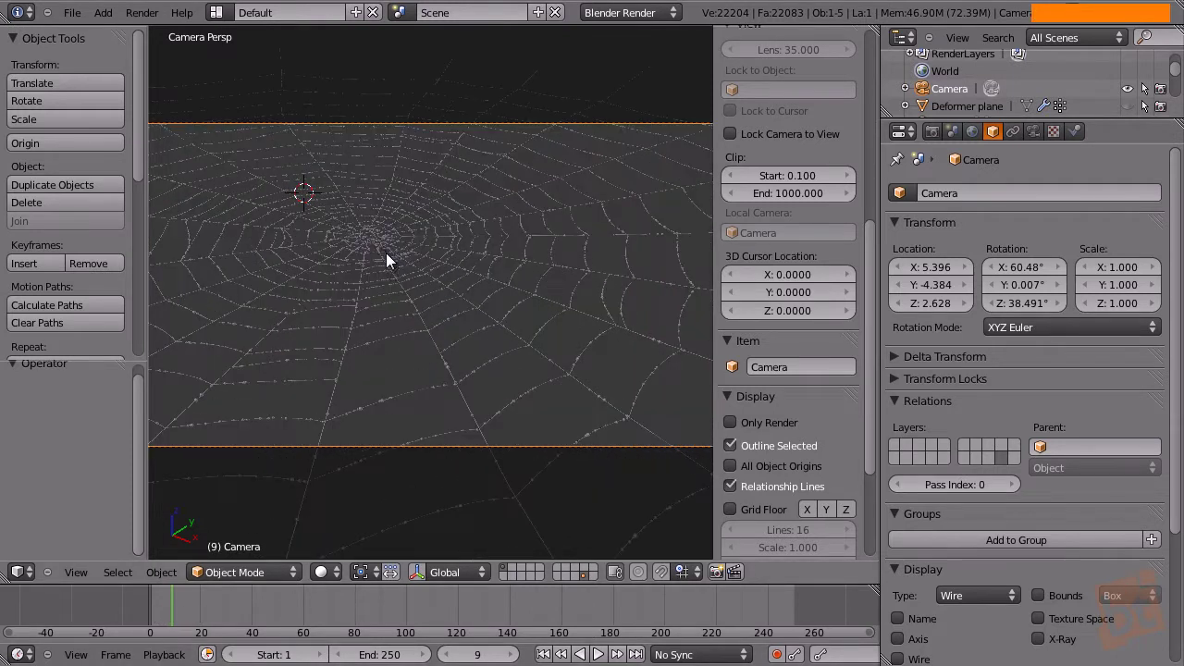
# Hide the 3D view's tool shelf and properties sidebar so the whole camera frame fits in the view.
pyautogui.press('t')
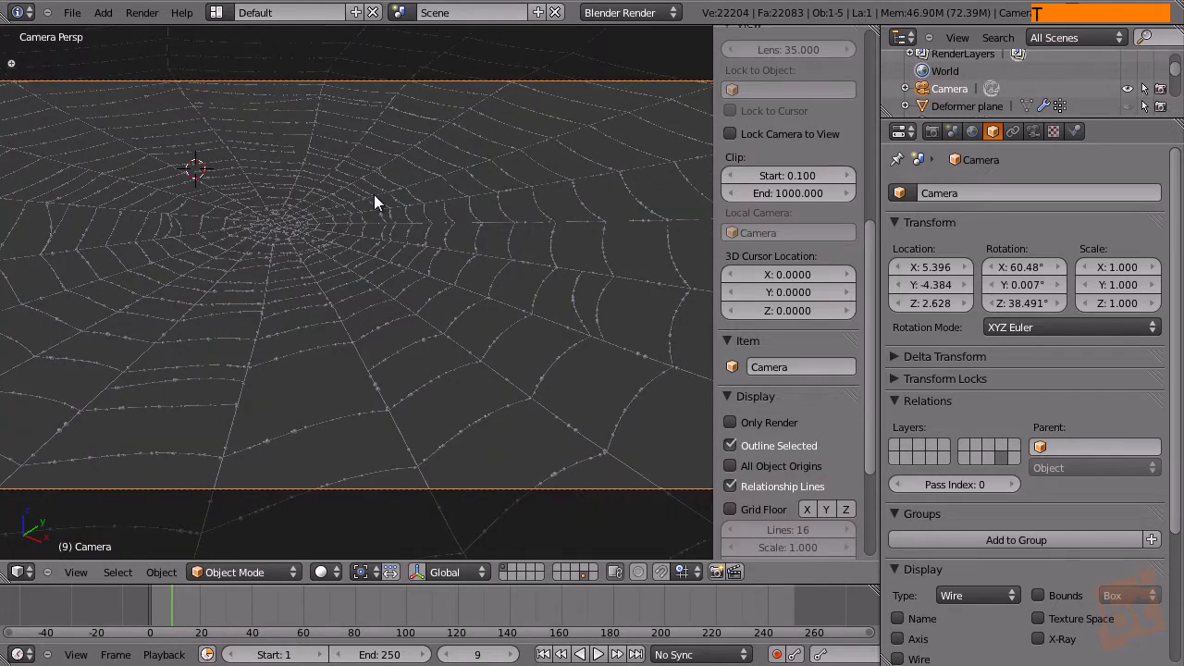
pyautogui.press('n')
pyautogui.keyDown('shift'); pyautogui.moveTo(469, 281); pyautogui.dragTo(452, 307, button='middle'); pyautogui.keyUp('shift')
pyautogui.scroll(-1, 473, 289)
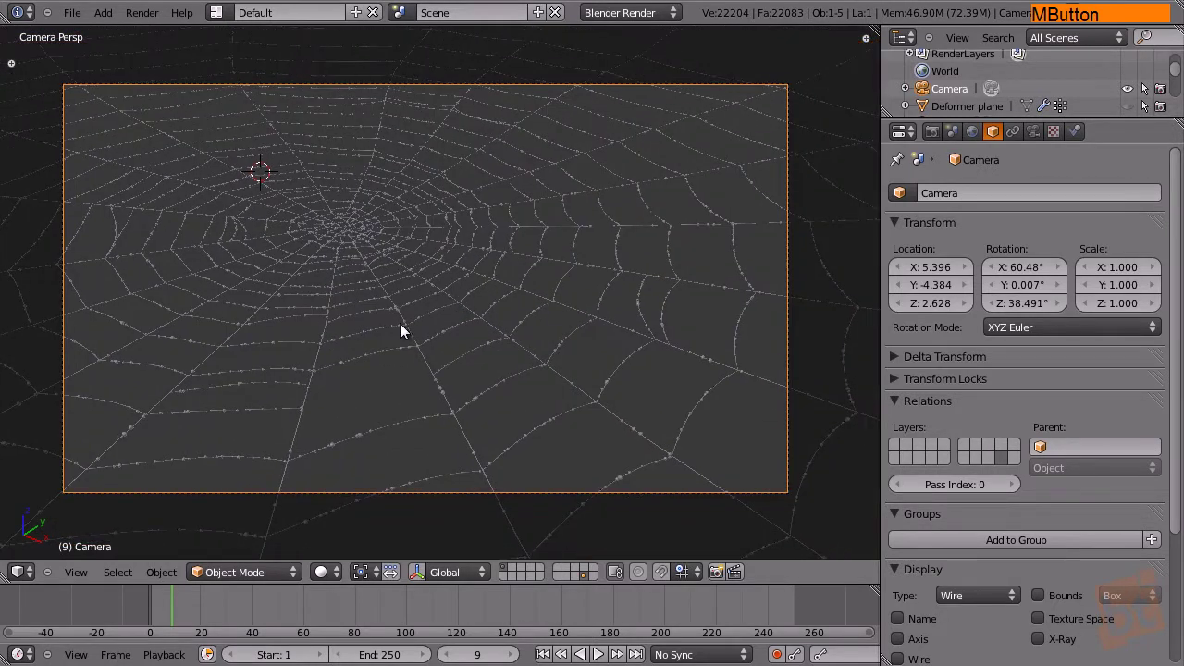
# Split the 3D view into two side-by-side areas and view the render result in one as a UV/Image Editor.
pyautogui.moveTo(5, 577); pyautogui.dragTo(457, 560)
pyautogui.click(20, 572)
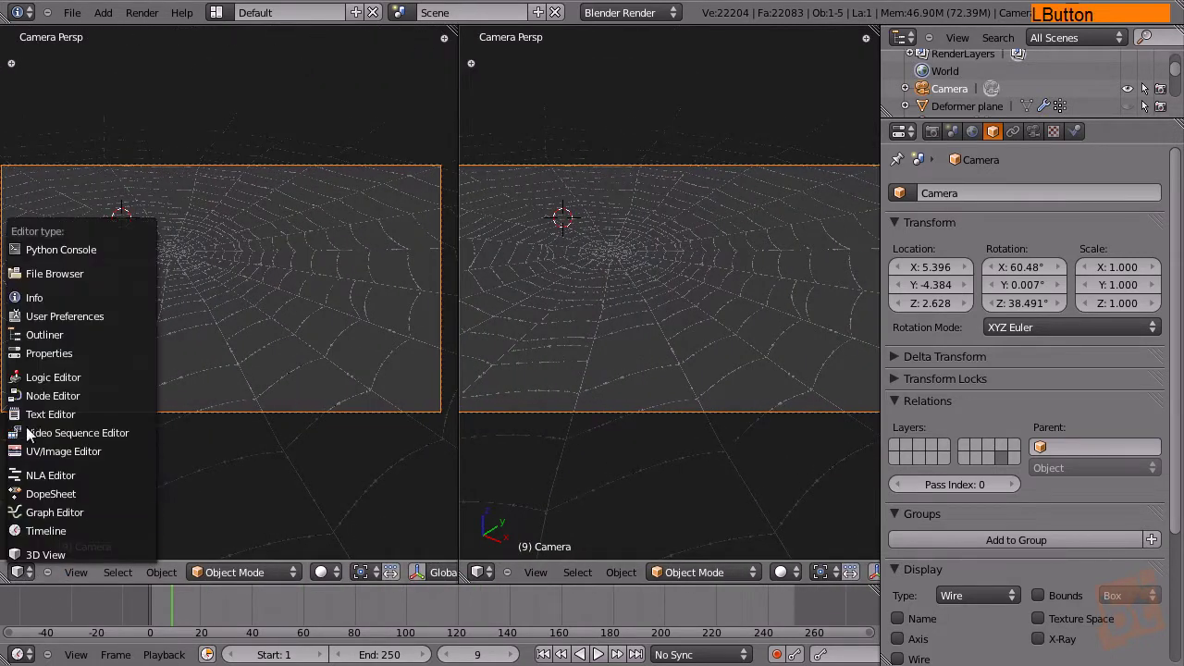
pyautogui.click(46, 450)
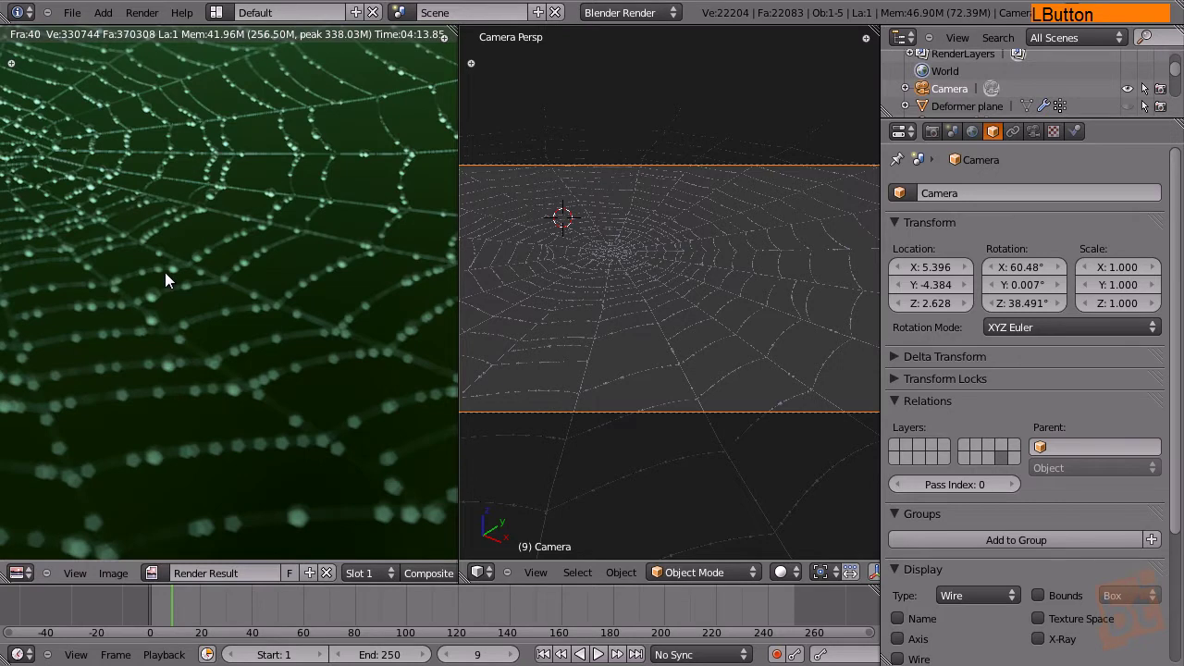
pyautogui.scroll(-3, 165, 272)
pyautogui.moveTo(164, 272); pyautogui.dragTo(264, 274, button='middle')
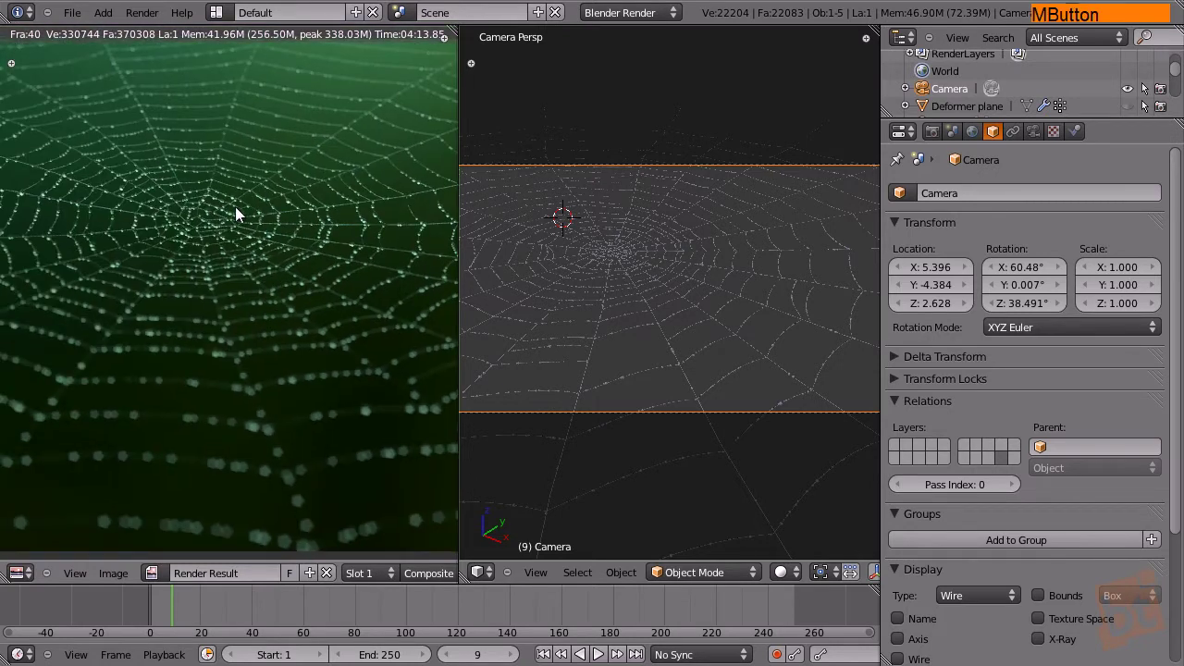
pyautogui.scroll(-1, 255, 213)
pyautogui.moveTo(262, 218); pyautogui.dragTo(254, 238, button='middle')
pyautogui.press('Escape')
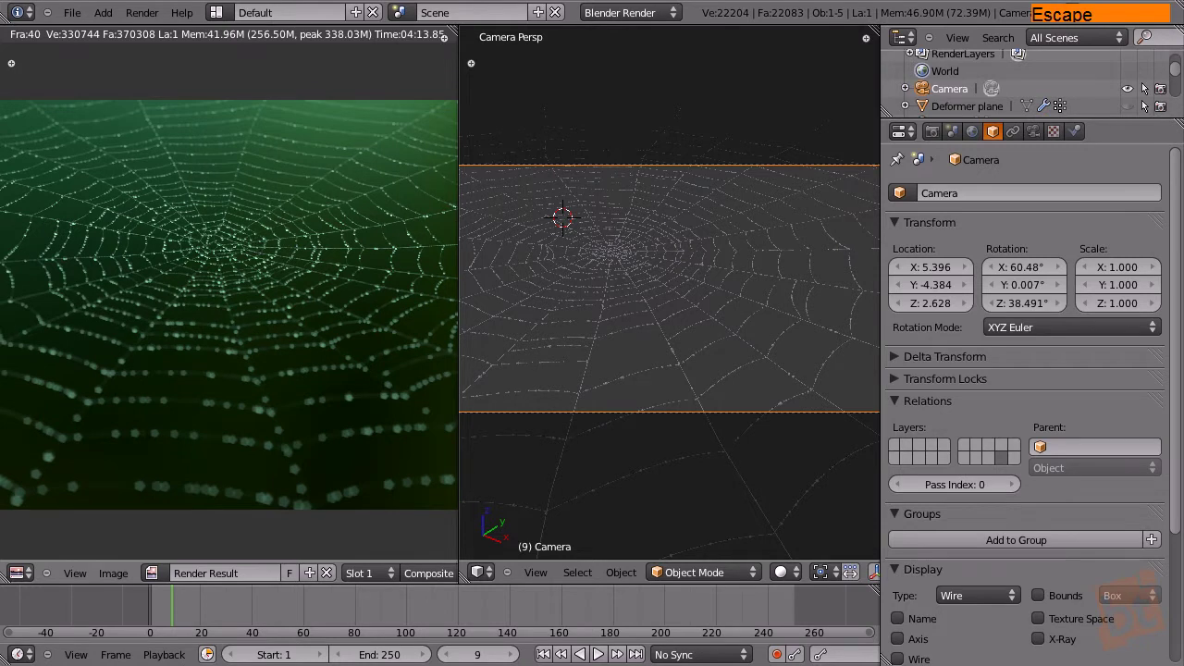
# Switch to the file explorer and load SWRef from the References folder of 06 Assets into the image editor to examine the drops.
pyautogui.click(241, 665)
pyautogui.moveTo(594, 134); pyautogui.dragTo(639, 102)
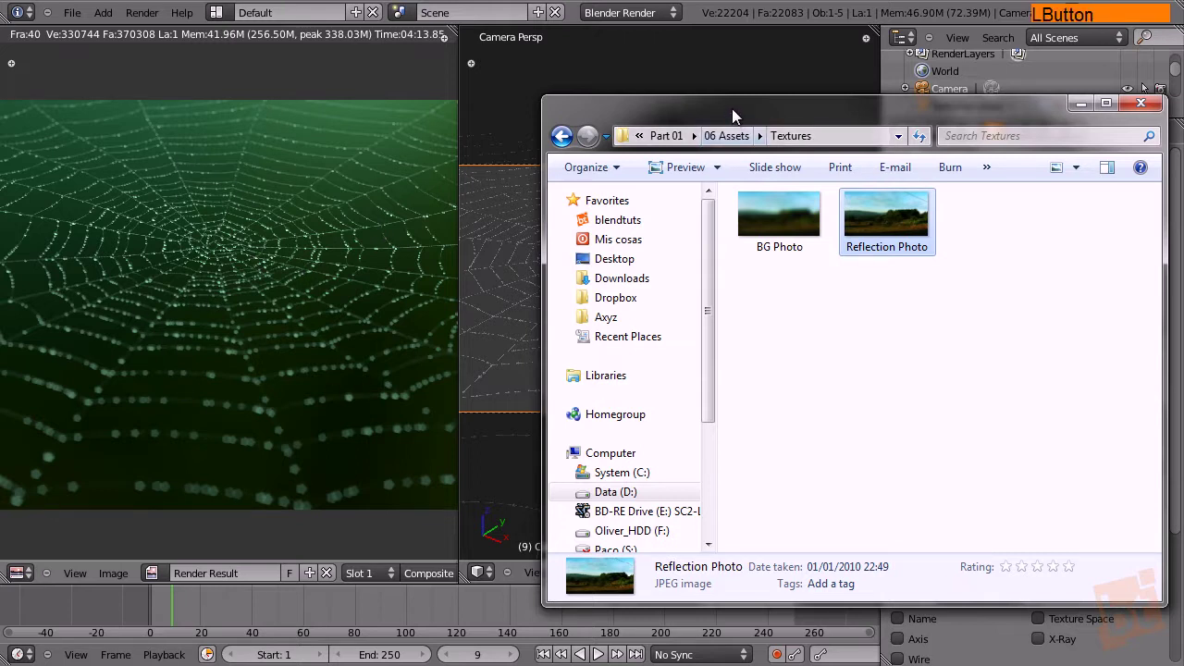
pyautogui.moveTo(732, 108); pyautogui.dragTo(615, 110)
pyautogui.click(610, 137)
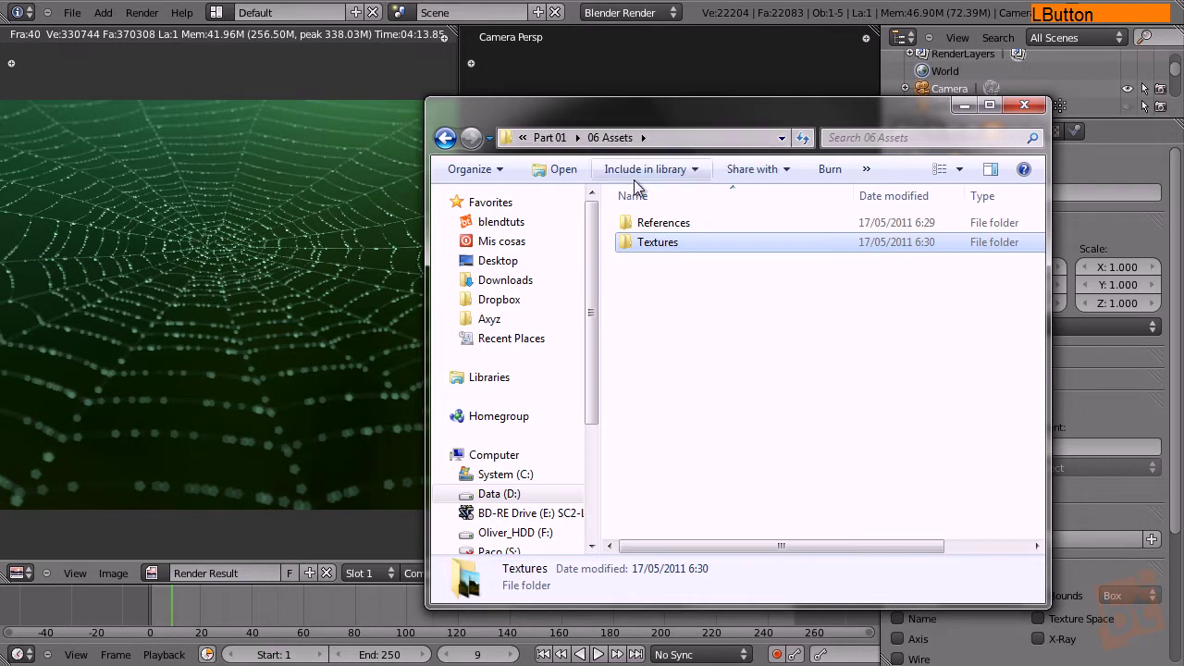
pyautogui.doubleClick(659, 224)
pyautogui.moveTo(768, 231); pyautogui.dragTo(229, 317)
pyautogui.moveTo(230, 81); pyautogui.dragTo(269, 298, button='middle')
pyautogui.scroll(3, 269, 296)
pyautogui.scroll(-3, 269, 294)
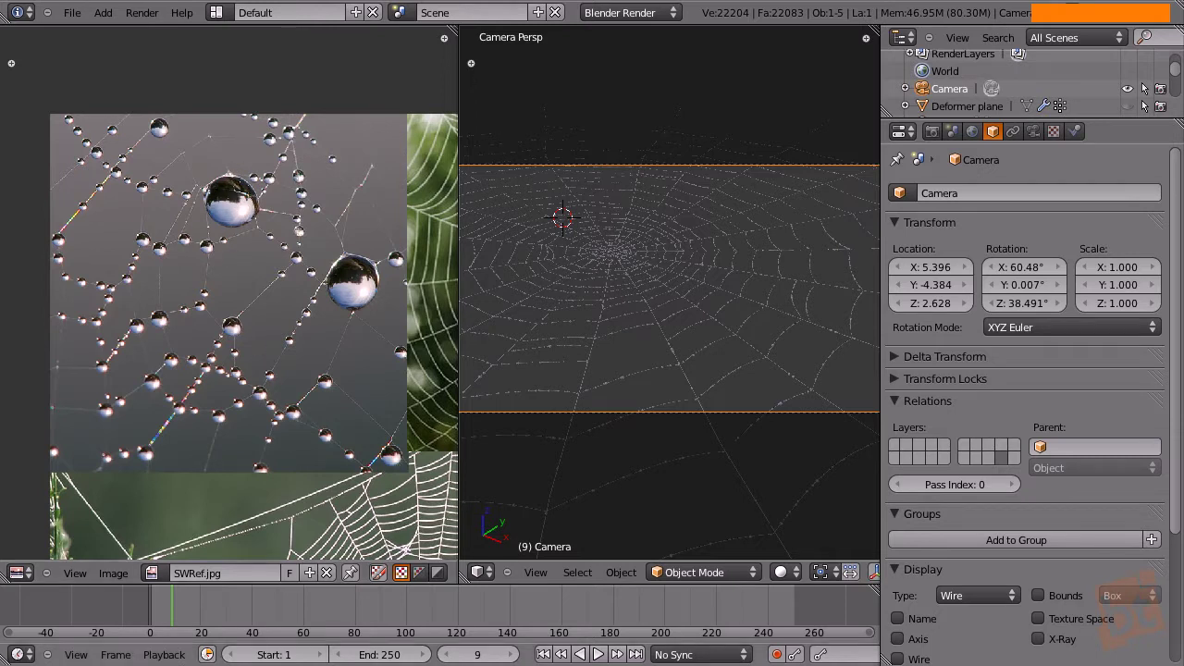
# Load Reflection Photo from the Textures folder of 06 Assets into the image editor.
pyautogui.click(240, 664)
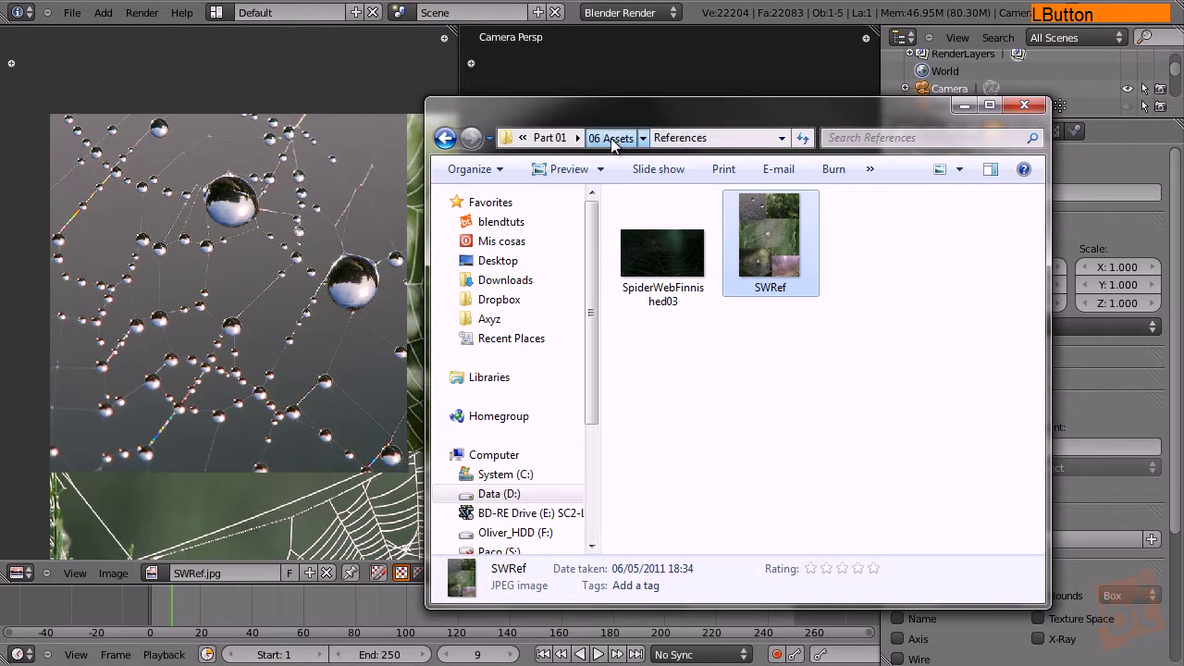
pyautogui.click(614, 141)
pyautogui.doubleClick(651, 242)
pyautogui.moveTo(768, 225); pyautogui.dragTo(270, 229)
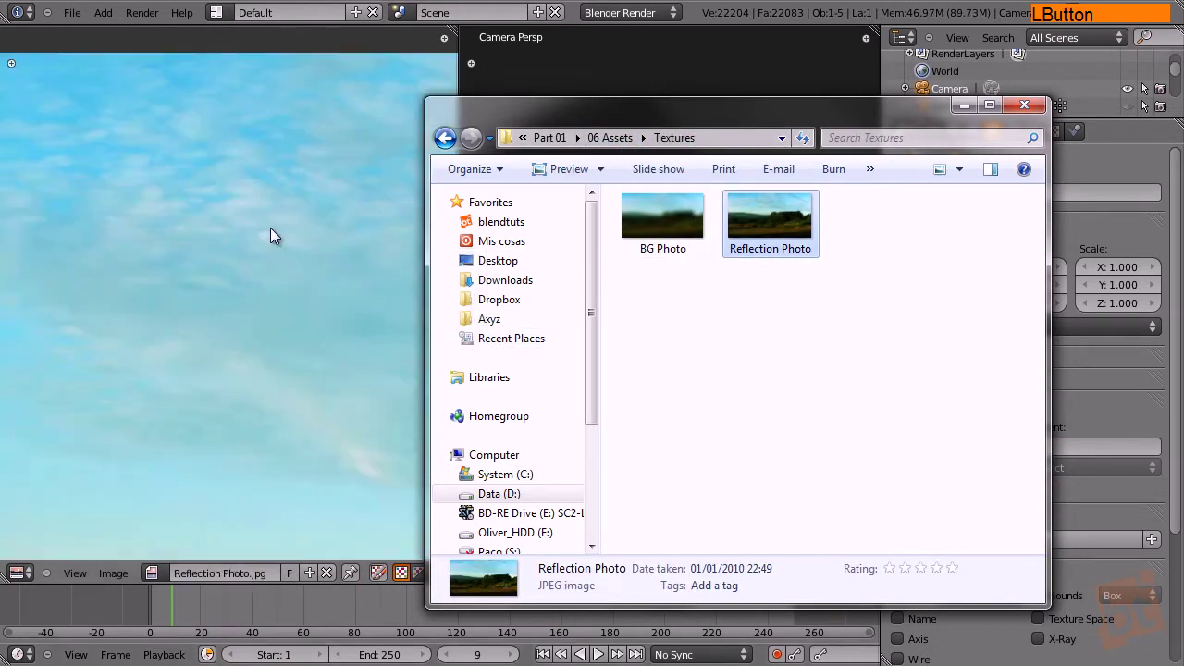
# Load BG Photo from the Textures folder into the image editor and view the whole picture.
pyautogui.moveTo(663, 218); pyautogui.dragTo(194, 312)
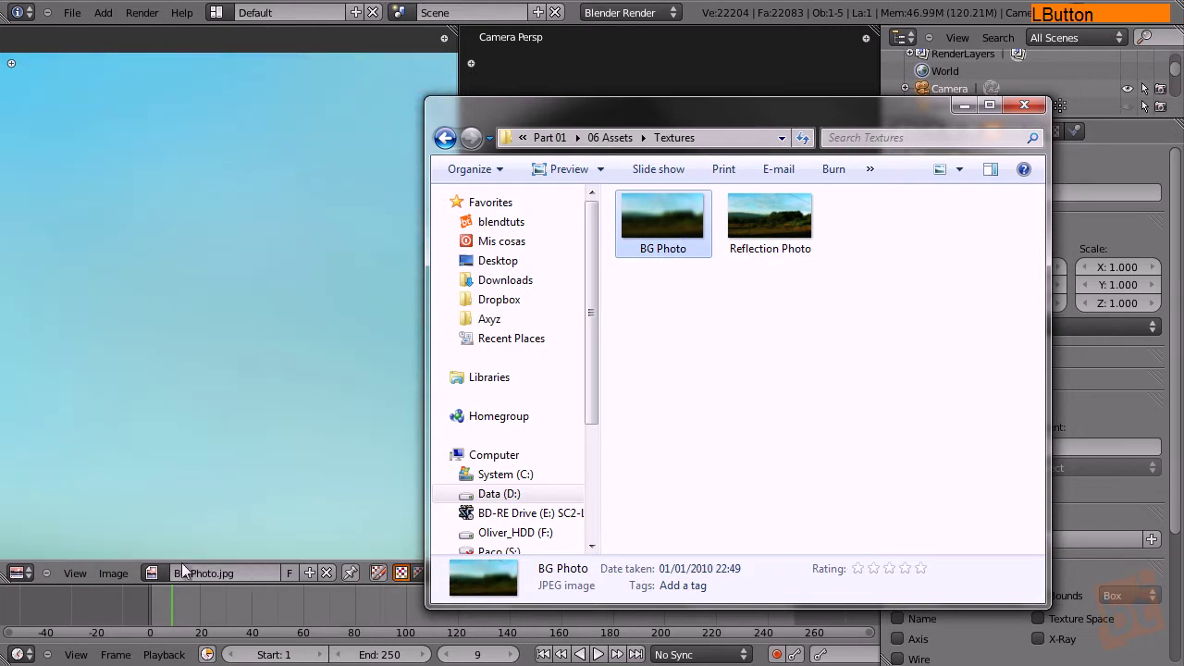
pyautogui.moveTo(202, 485); pyautogui.dragTo(198, 289, button='middle')
pyautogui.scroll(-8, 198, 289)
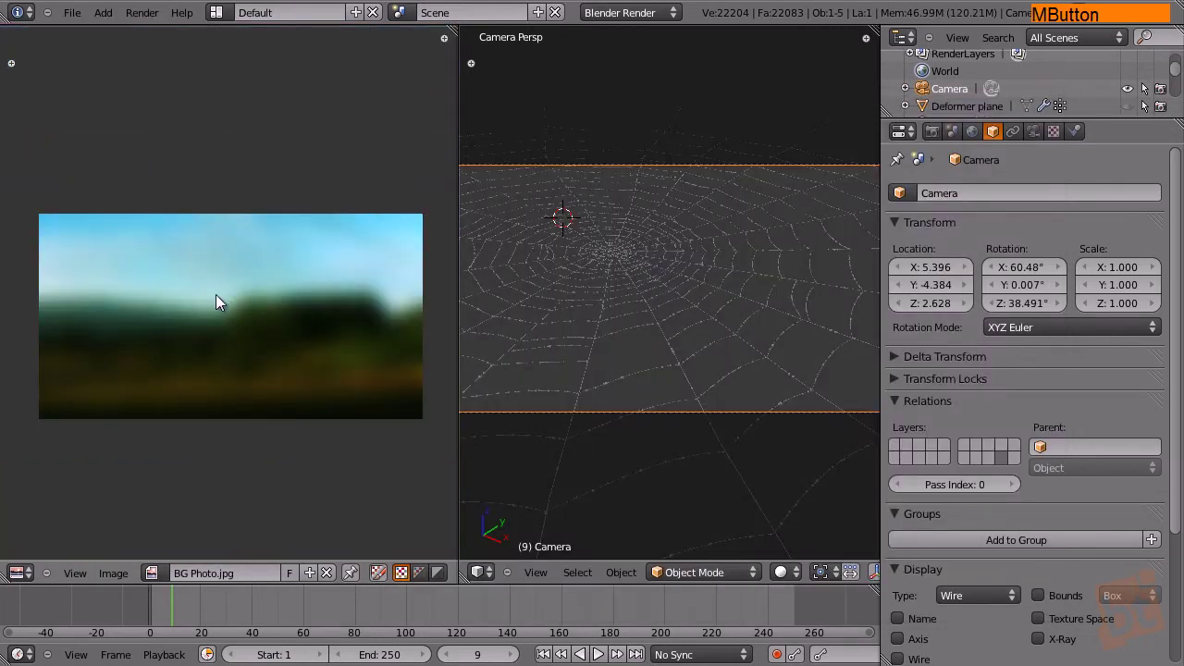
pyautogui.scroll(2, 247, 319)
pyautogui.scroll(-1, 261, 337)
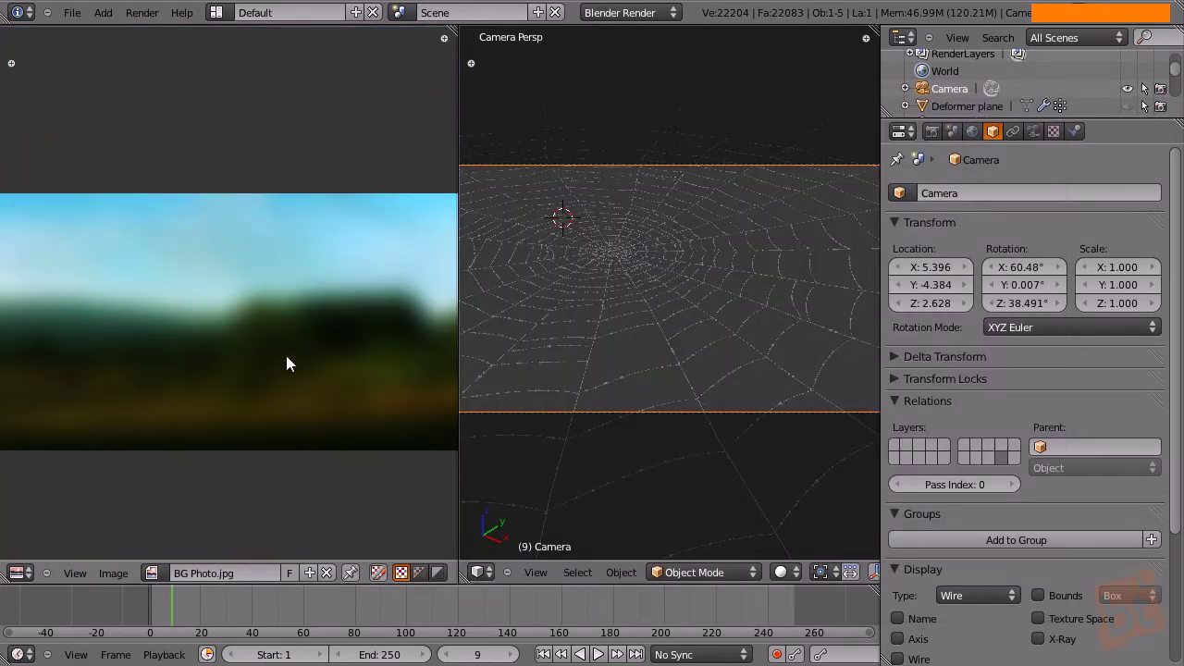
pyautogui.scroll(-1, 286, 364)
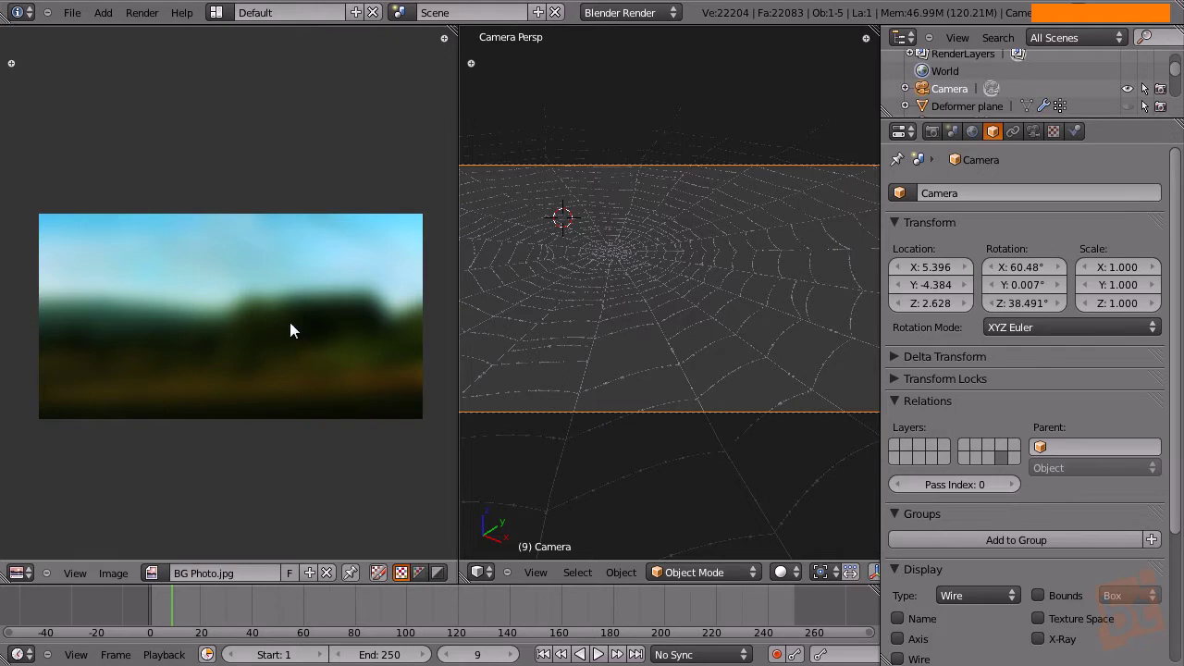
# Switch the image editor back to Reflection Photo.jpg and examine the sky, trees and field in the picture.
pyautogui.click(161, 573)
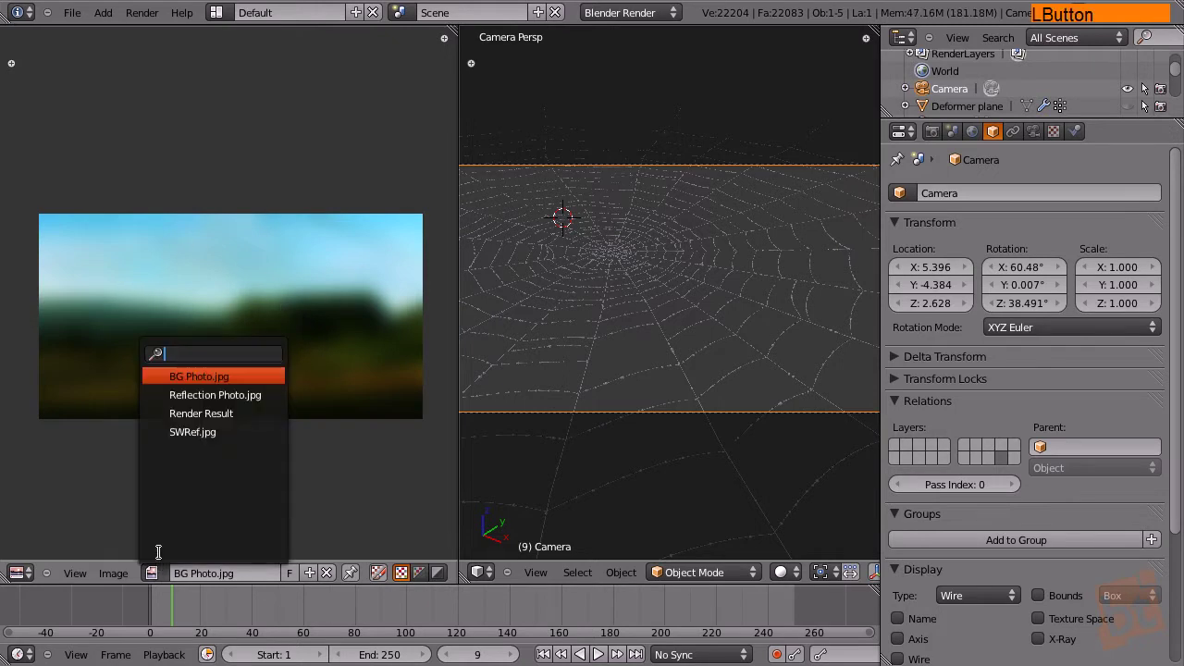
pyautogui.click(241, 394)
pyautogui.scroll(3, 256, 348)
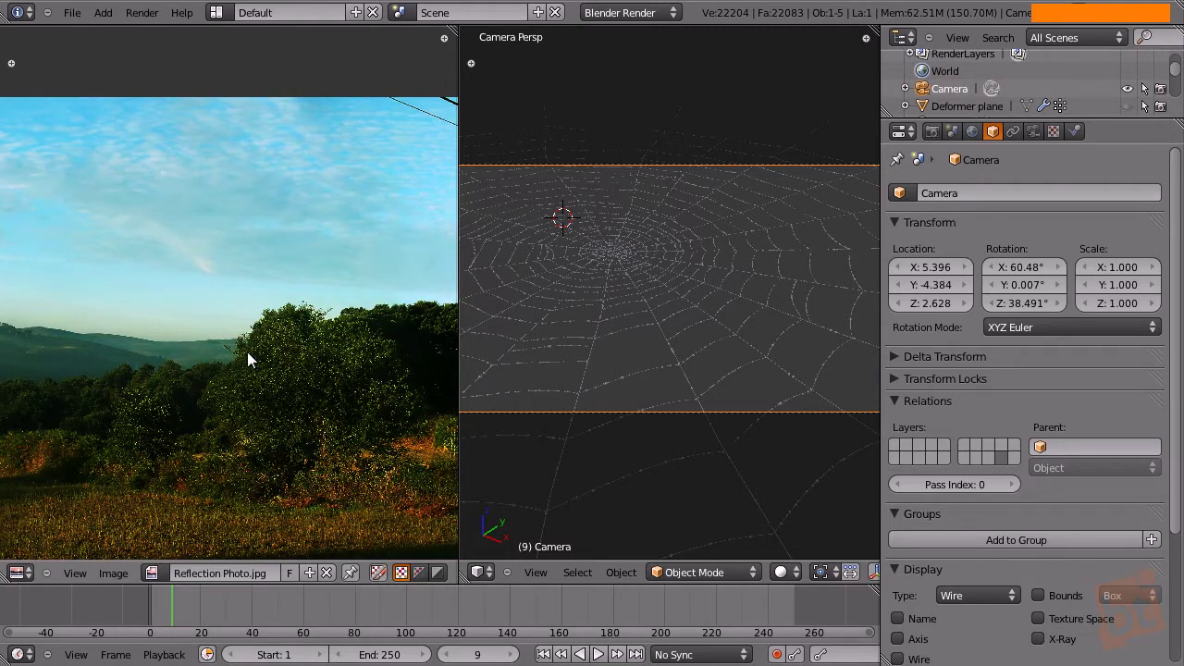
pyautogui.scroll(-1, 245, 353)
pyautogui.scroll(-1, 249, 356)
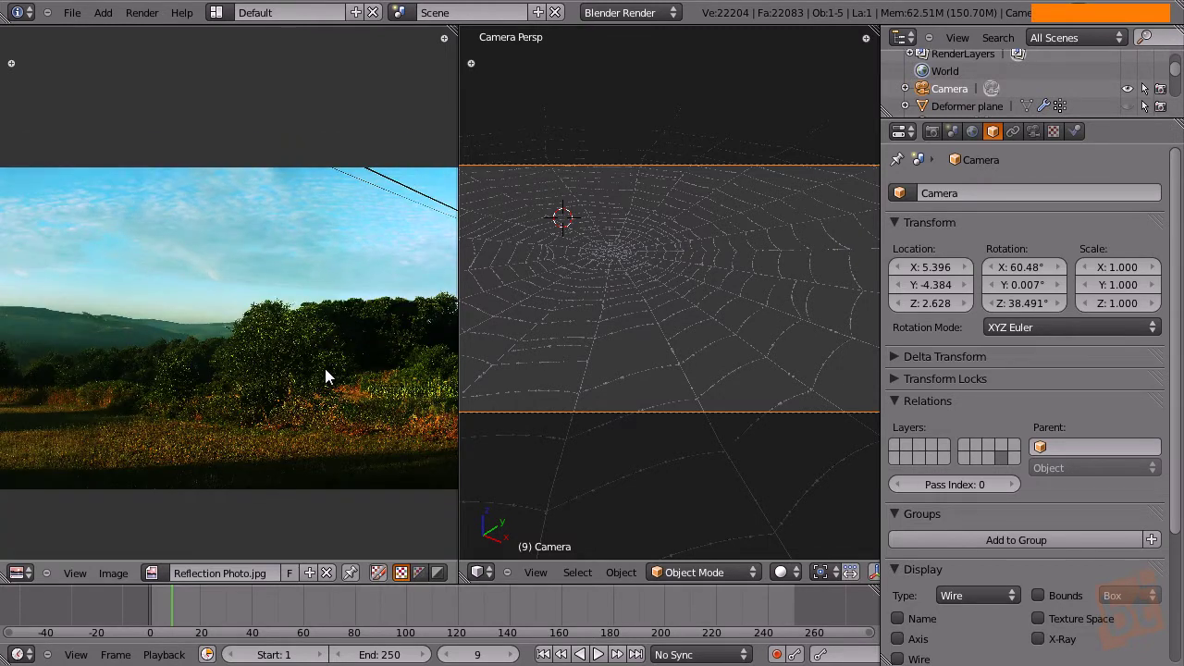
pyautogui.moveTo(351, 342); pyautogui.dragTo(352, 360, button='middle')
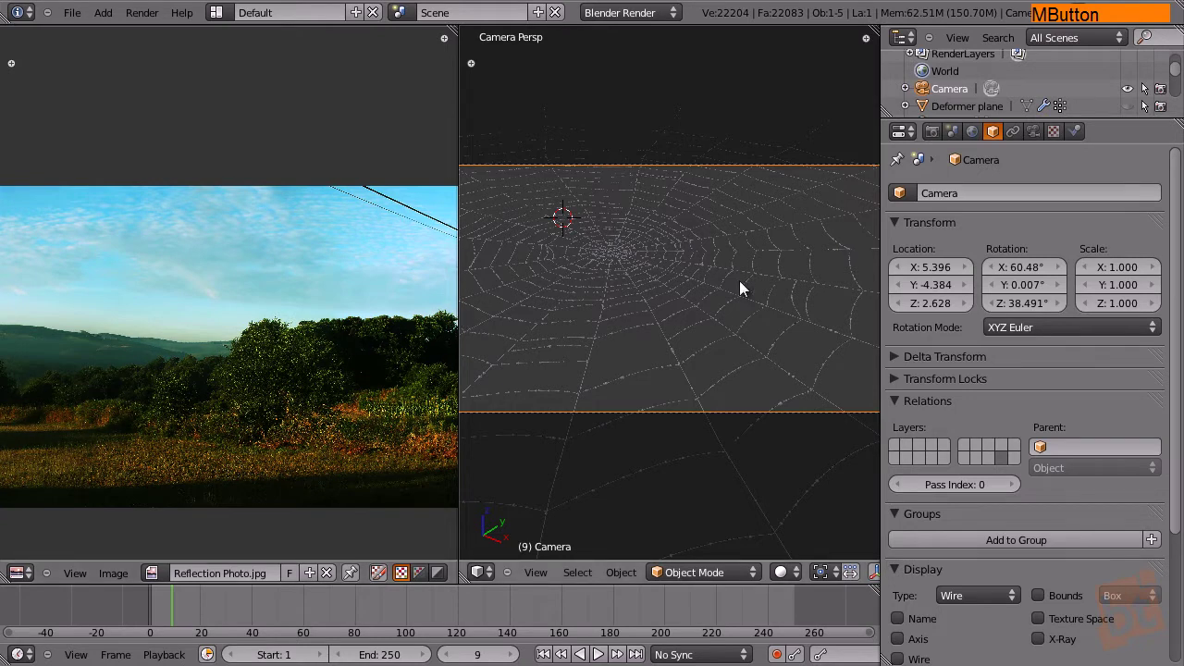
# Merge the image editor area into the 3D view and centre the camera frame in the enlarged view.
pyautogui.keyDown('shift'); pyautogui.moveTo(740, 280); pyautogui.dragTo(746, 287, button='middle'); pyautogui.keyUp('shift')
pyautogui.moveTo(470, 576); pyautogui.dragTo(321, 570)
pyautogui.middleClick(318, 393)
pyautogui.keyDown('shift'); pyautogui.moveTo(318, 393); pyautogui.dragTo(318, 387, button='middle'); pyautogui.keyUp('shift')
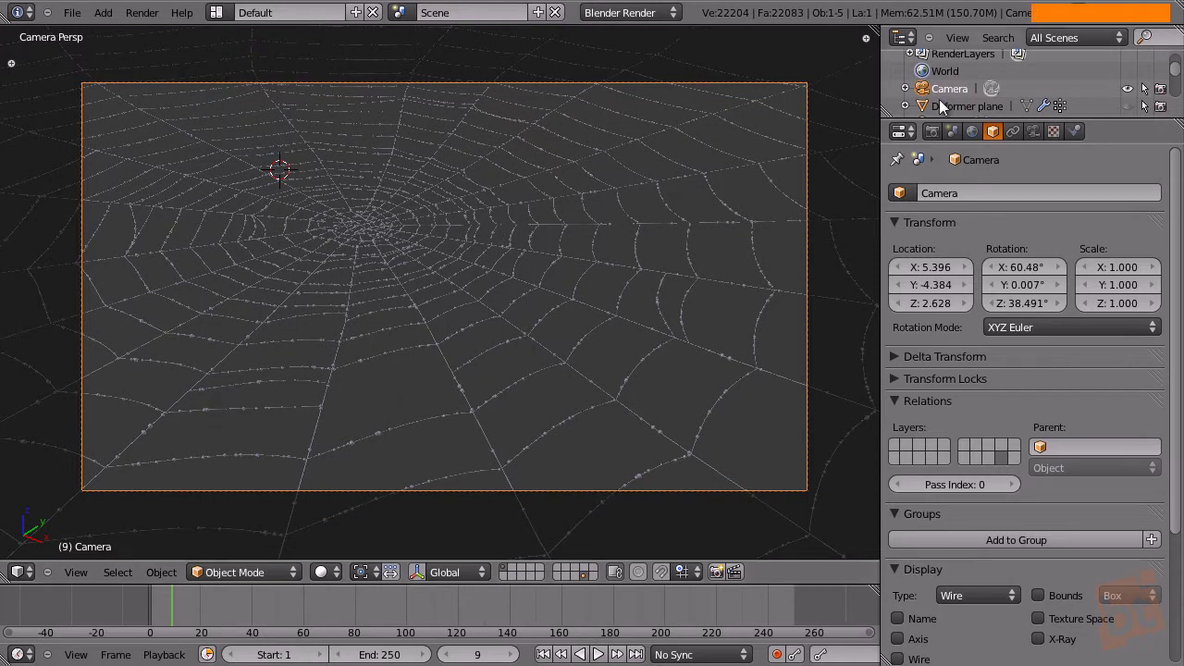
# Set the render resolution percentage to 100% and test-render the current frame, then return to the 3D view.
pyautogui.click(933, 131)
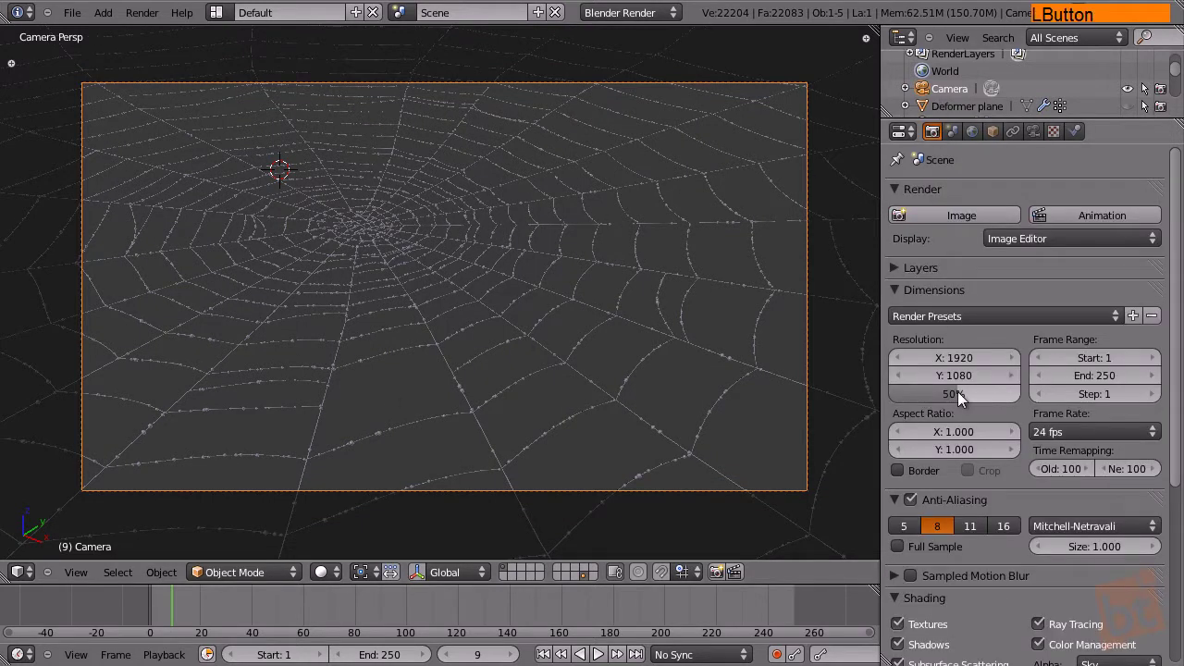
pyautogui.moveTo(958, 391); pyautogui.dragTo(1031, 393)
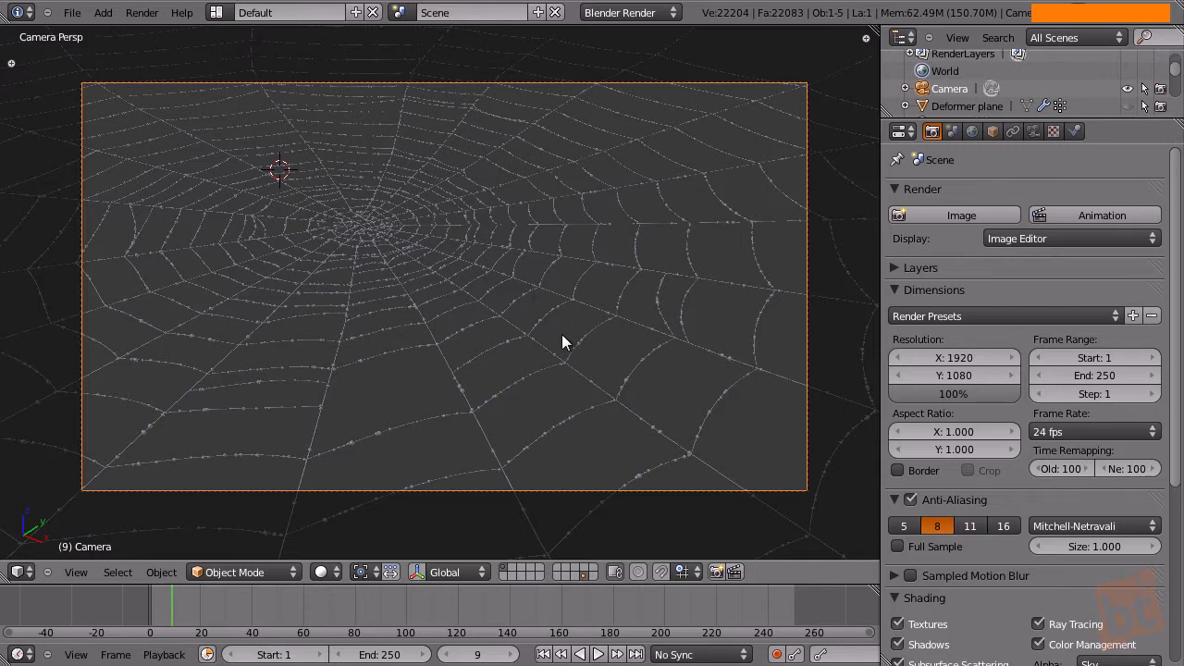
pyautogui.press('F12')
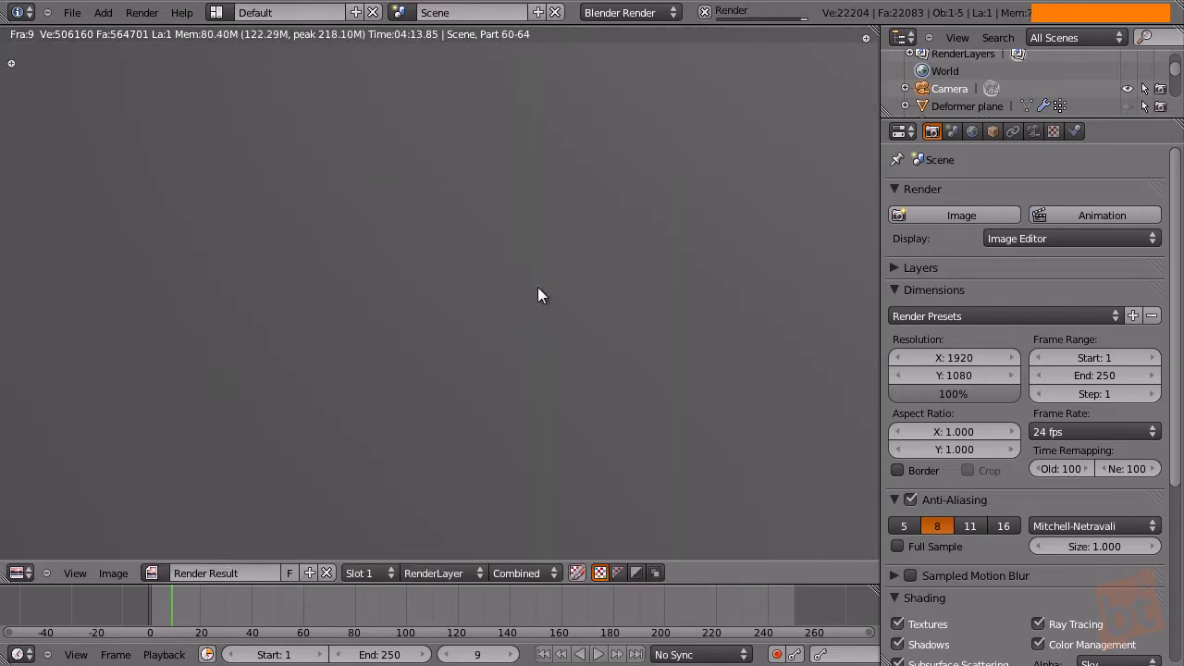
pyautogui.moveTo(560, 320); pyautogui.dragTo(561, 291, button='middle')
pyautogui.scroll(-3, 560, 291)
pyautogui.scroll(2, 521, 216)
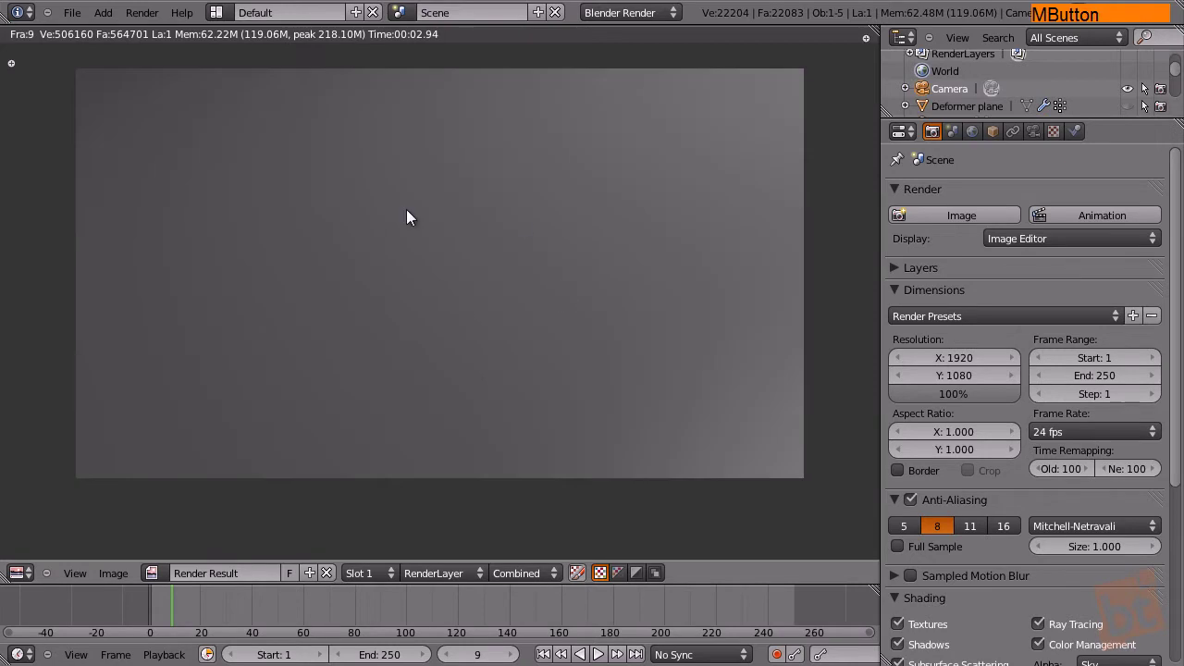
pyautogui.press('Escape')
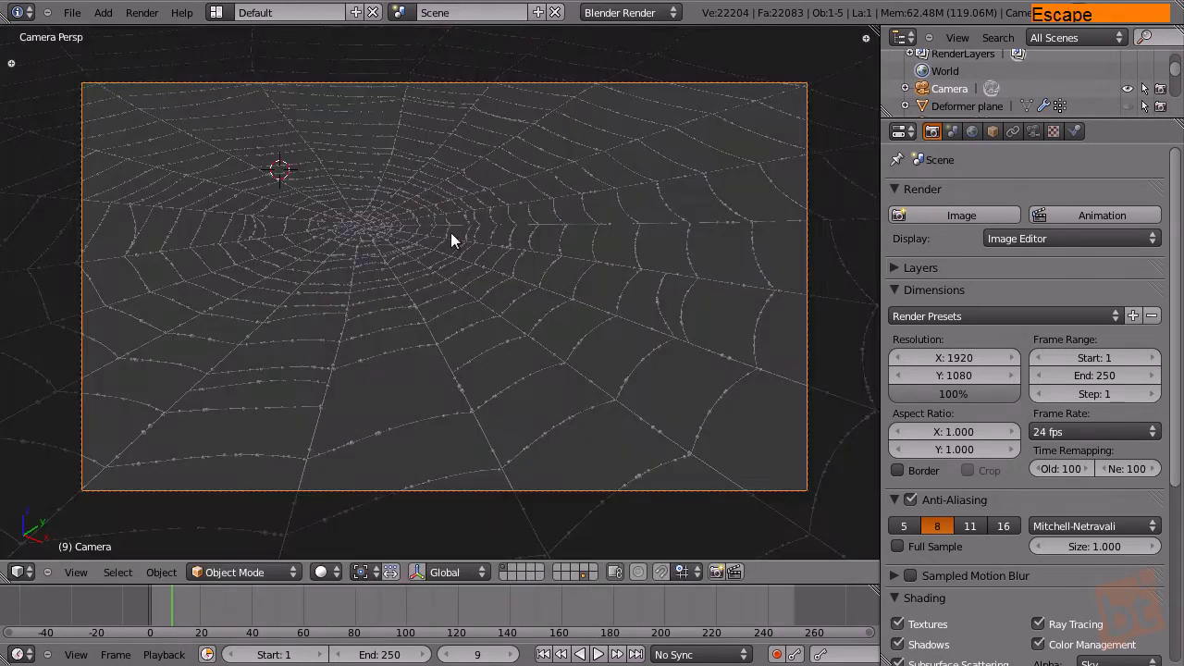
# Unhide all objects and move the Deformer plane to the second layer so it no longer covers the web.
pyautogui.hotkey('alt', 'h')
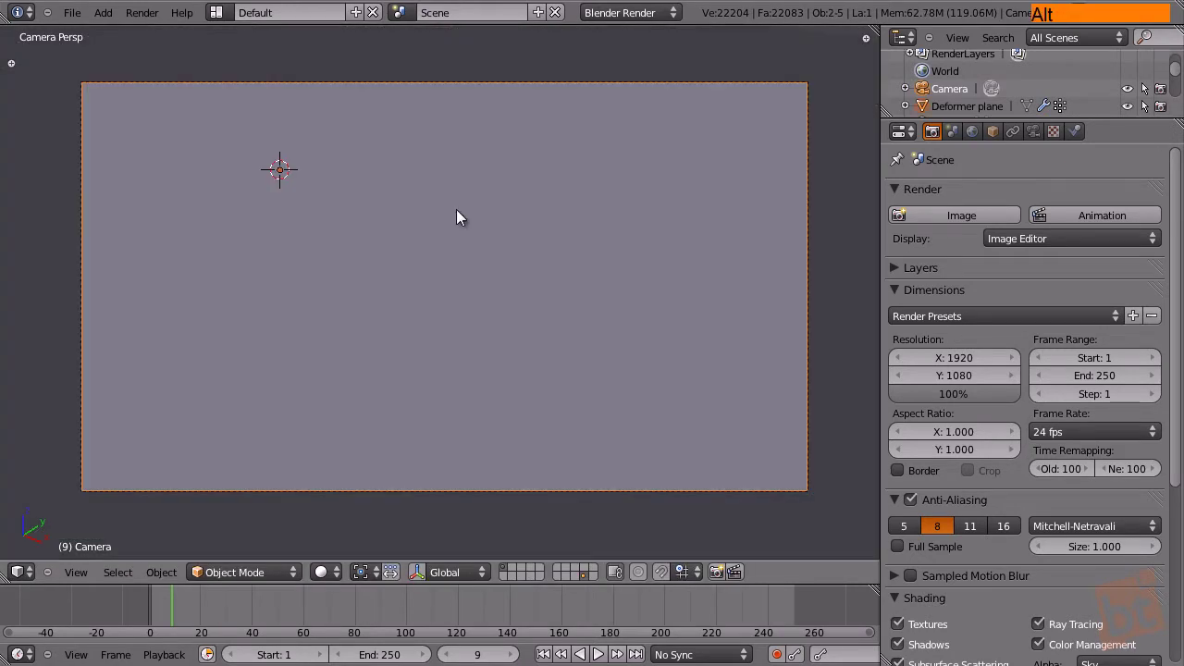
pyautogui.scroll(-5, 585, 167)
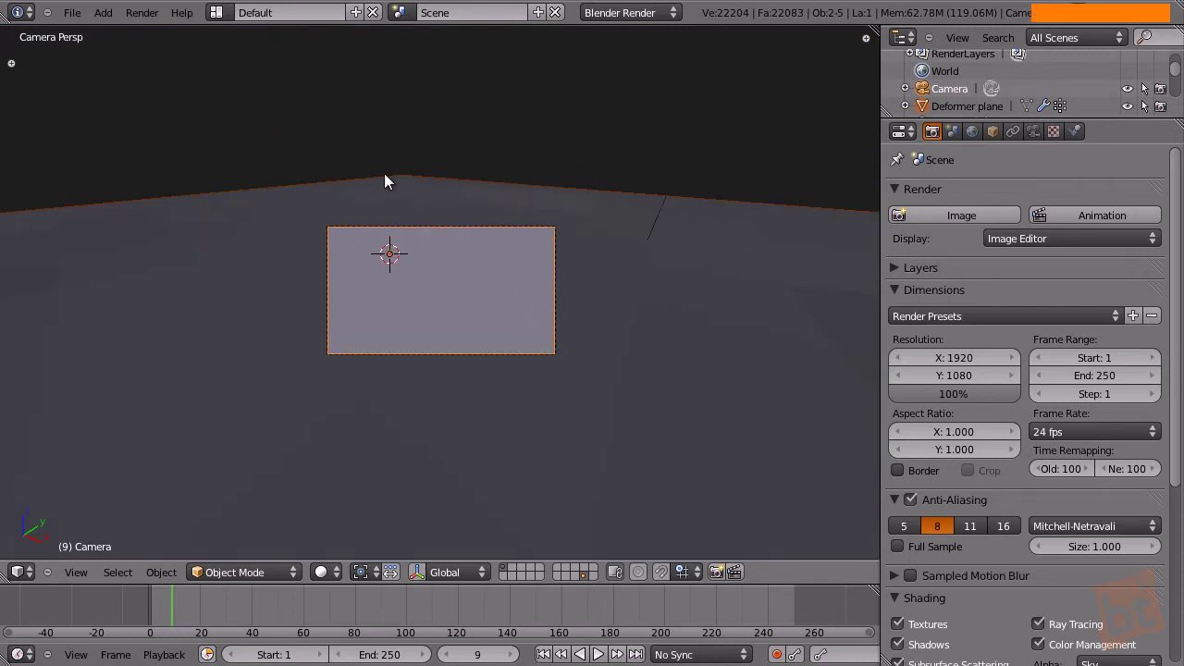
pyautogui.rightClick(412, 184)
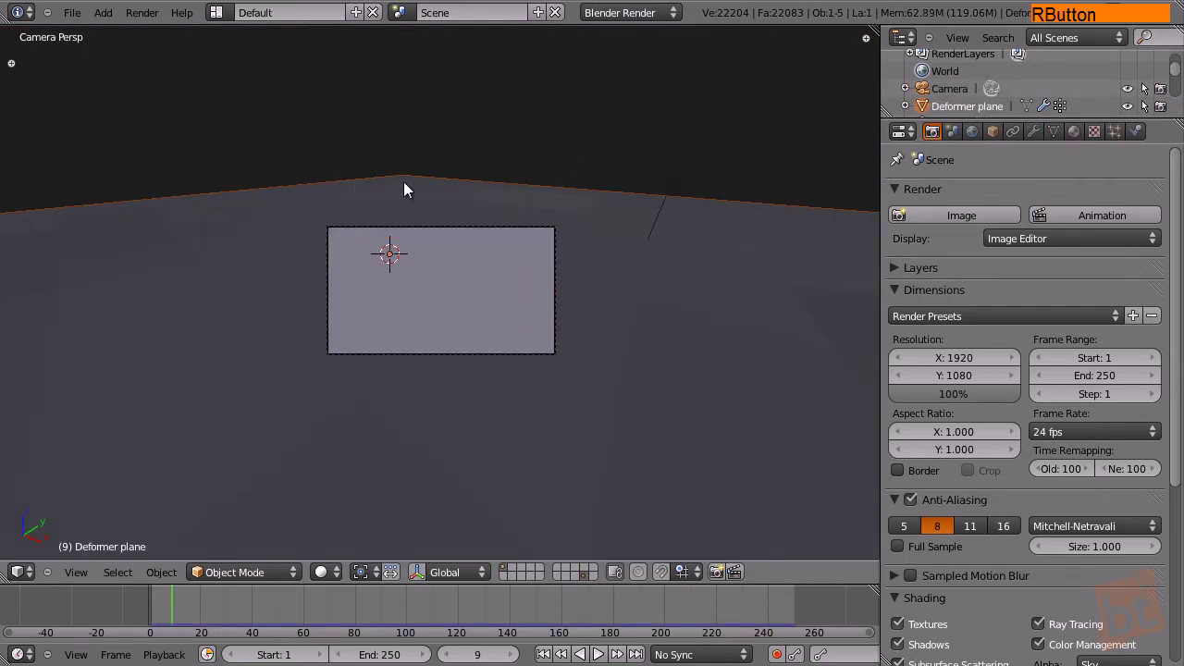
pyautogui.press('m')
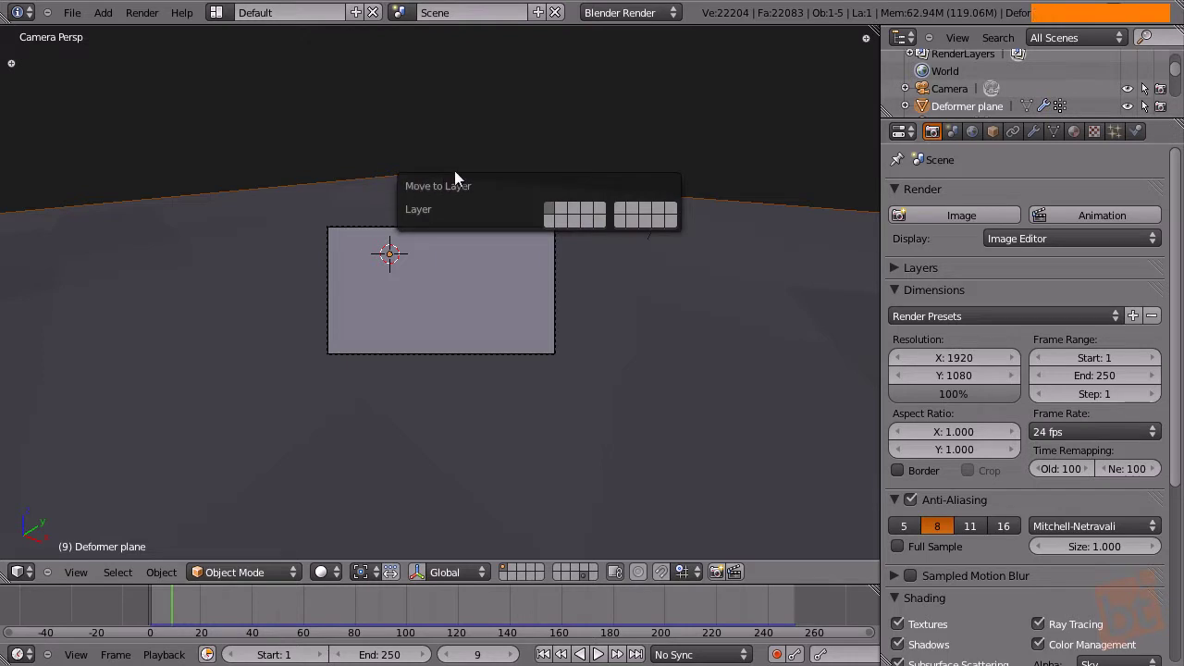
pyautogui.click(561, 209)
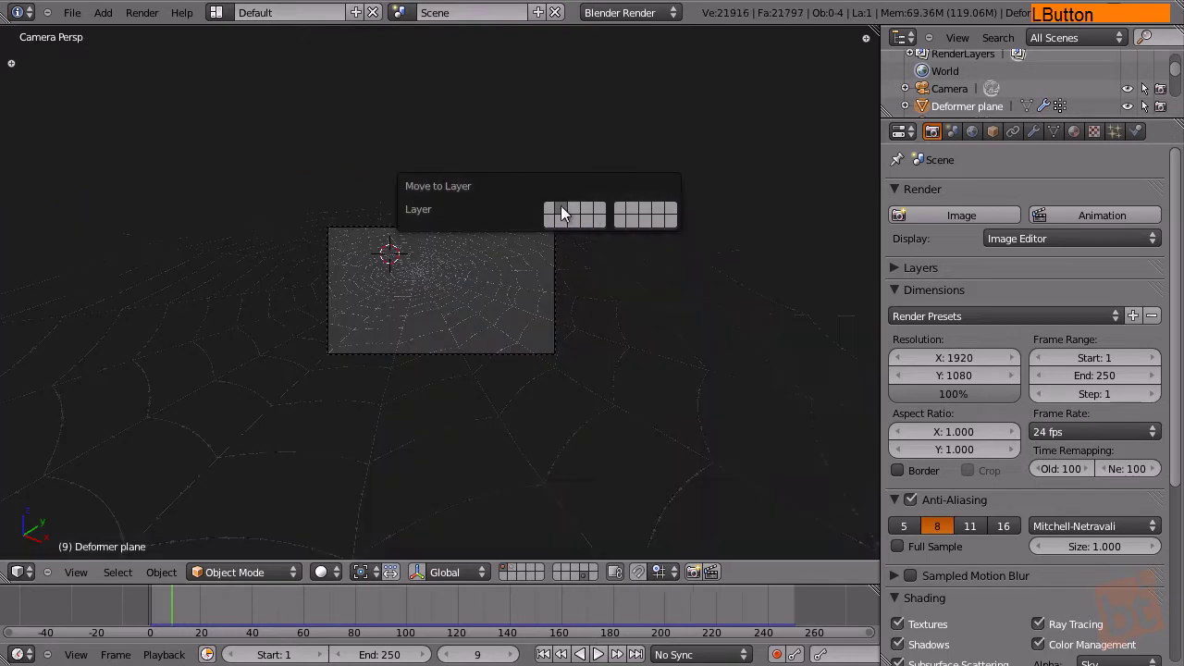
pyautogui.scroll(6, 462, 311)
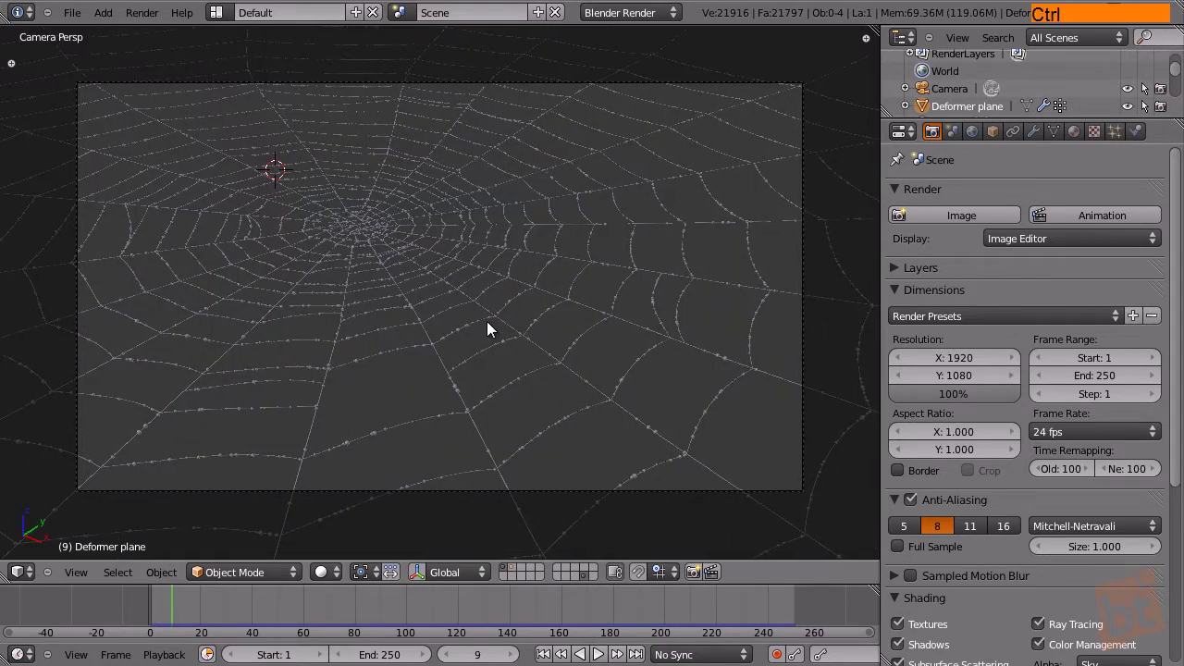
# Save the file, then save it under an incremented version number following SpiderWeb04.blend.
pyautogui.hotkey('ctrl', 's')
pyautogui.hotkey('ctrl', 'shift', 's')
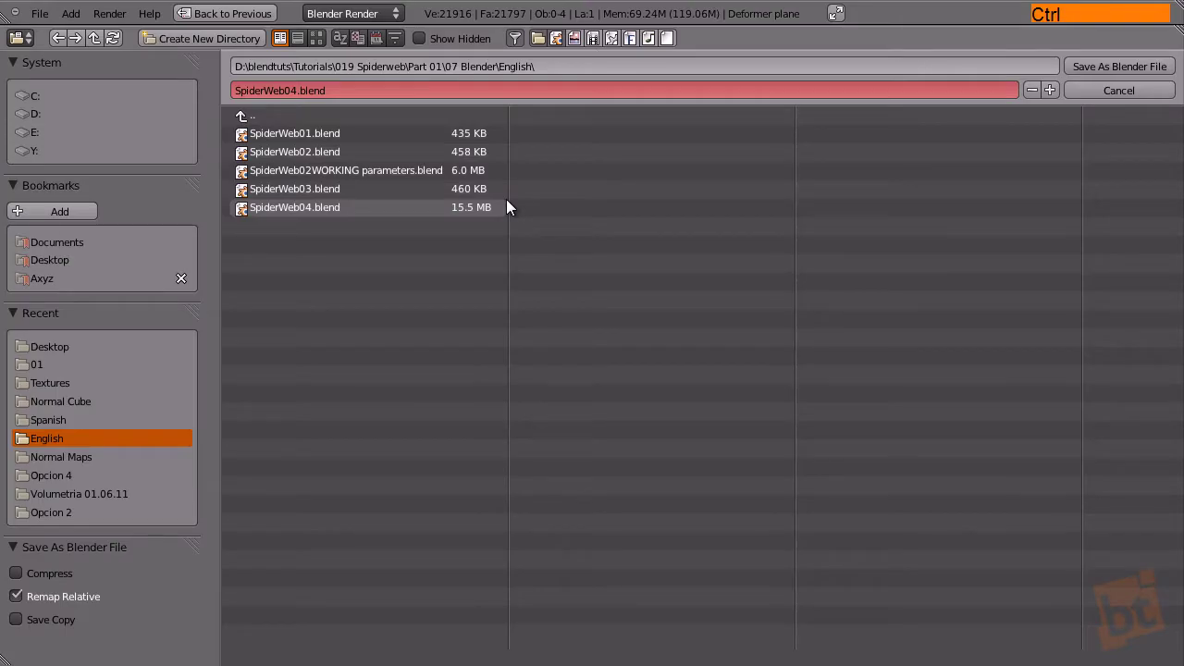
pyautogui.press('KP_Add')
pyautogui.press('Return')
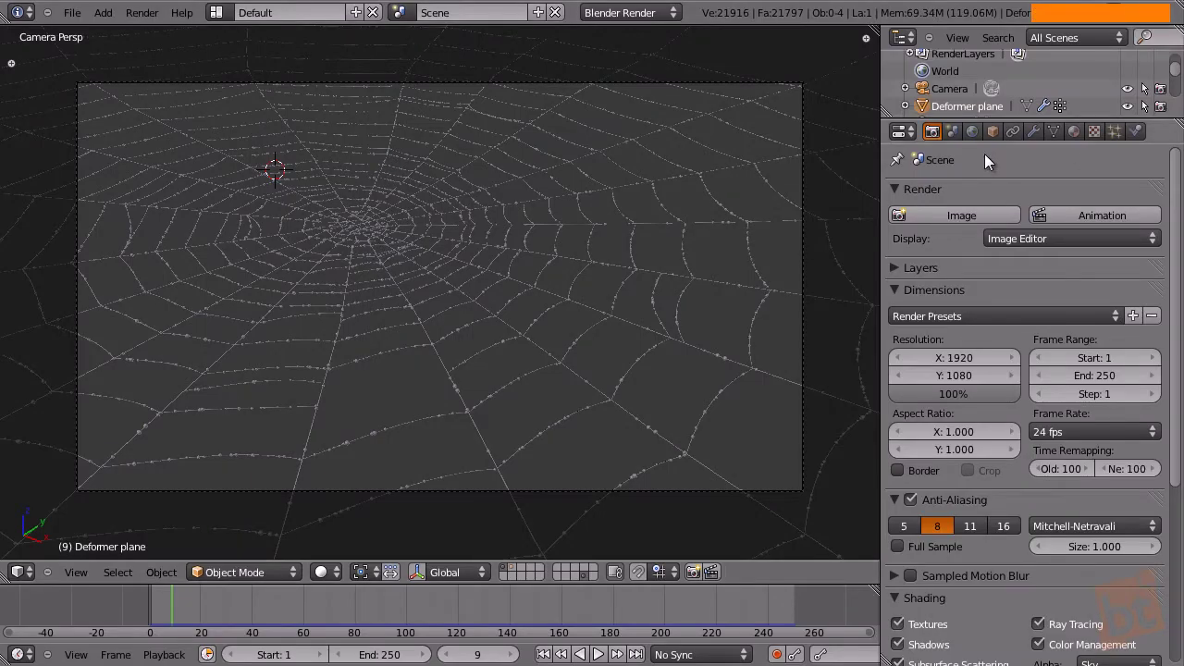
# Render the spider web without the Deformer plane, examine the strands and drops, and return to the 3D view.
pyautogui.press('F12')
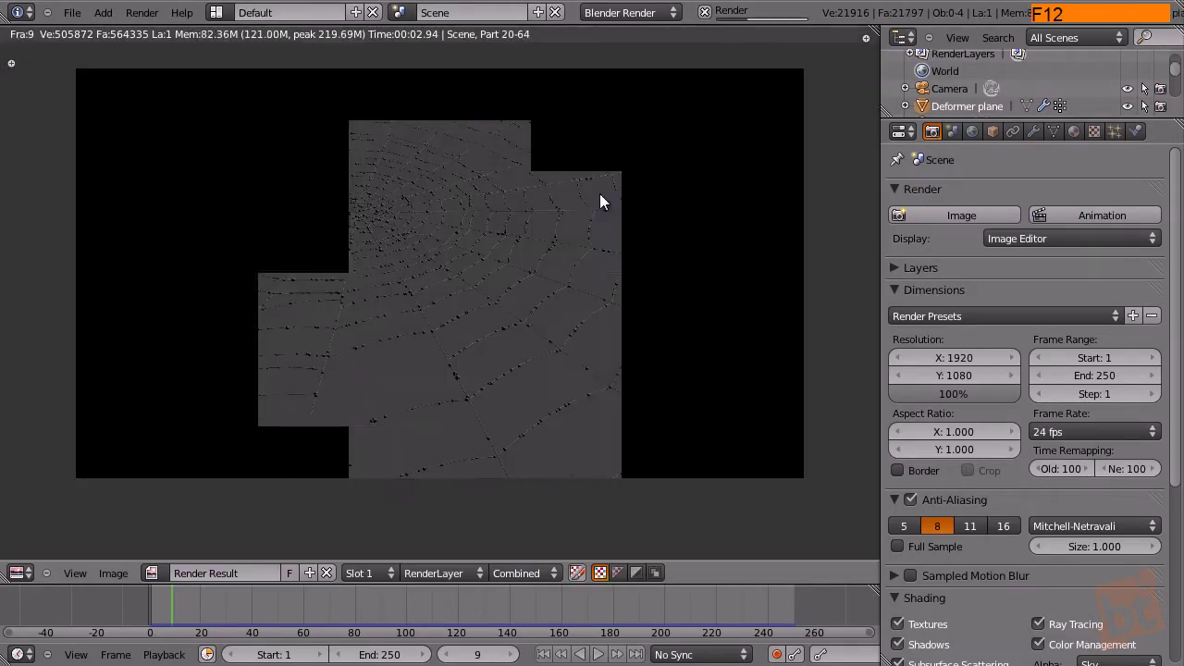
pyautogui.scroll(1, 474, 299)
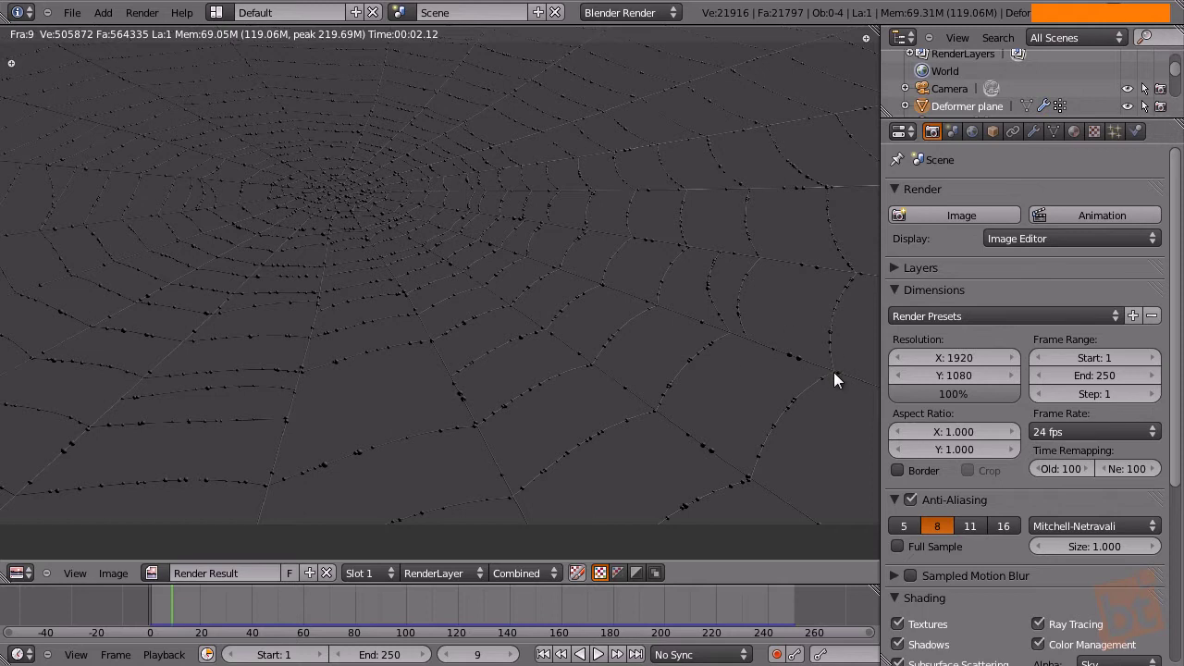
pyautogui.press('Escape')
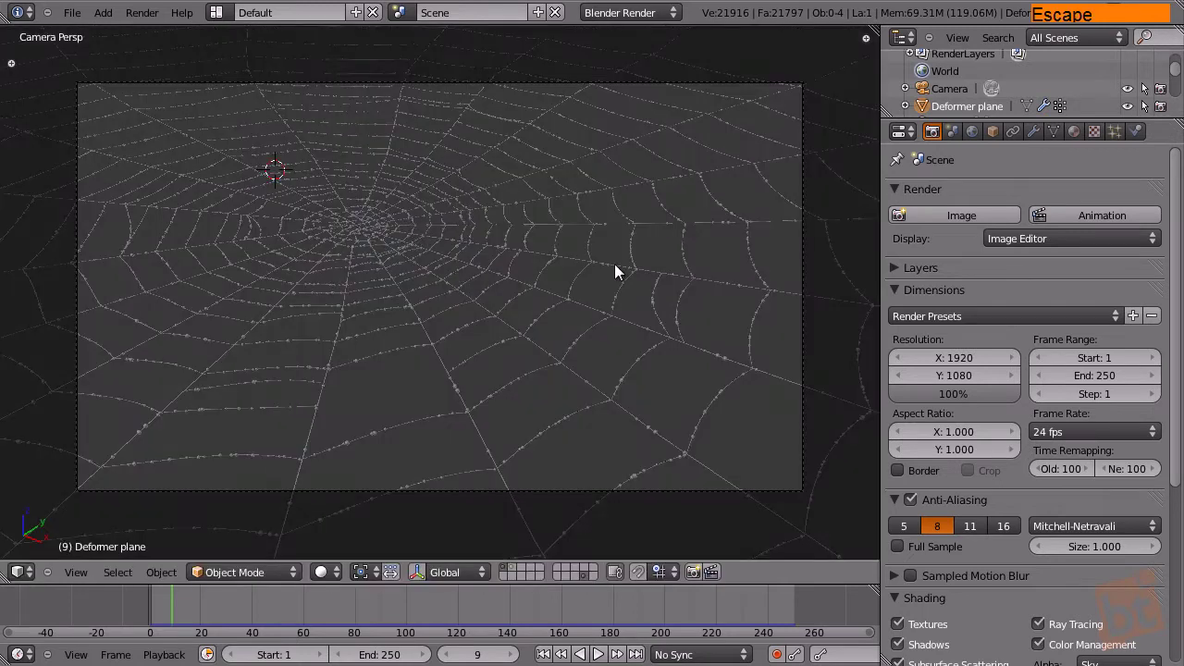
# Enable Environment Lighting for the World and set its energy to 0.4.
pyautogui.click(973, 132)
pyautogui.click(954, 132)
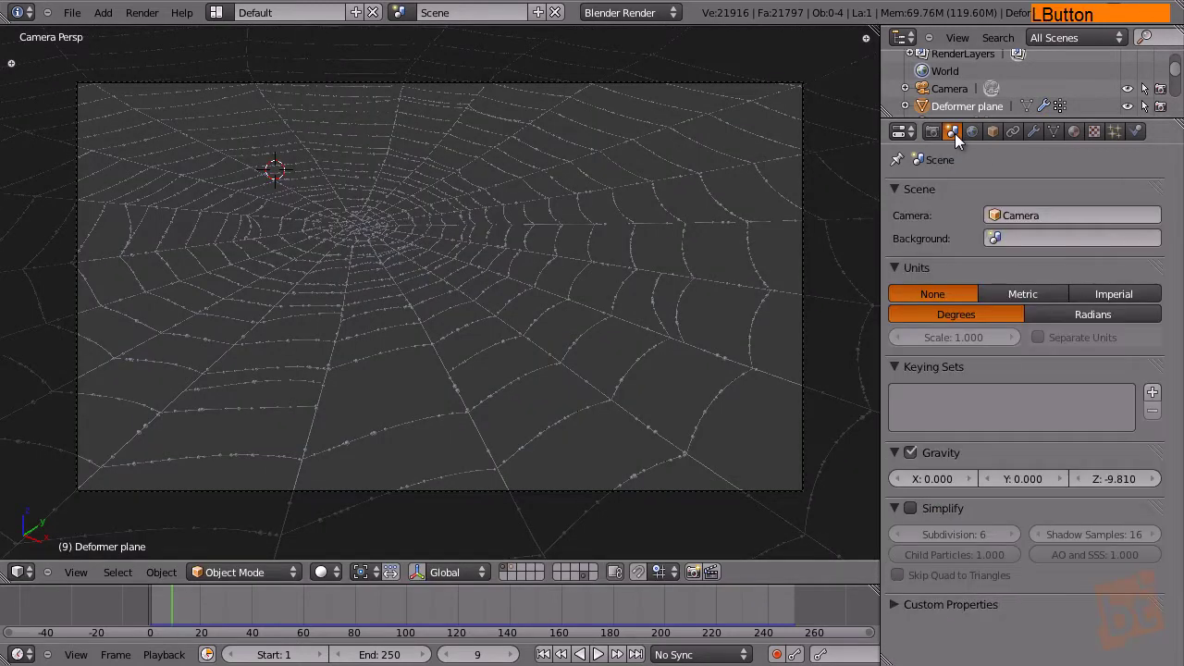
pyautogui.click(973, 132)
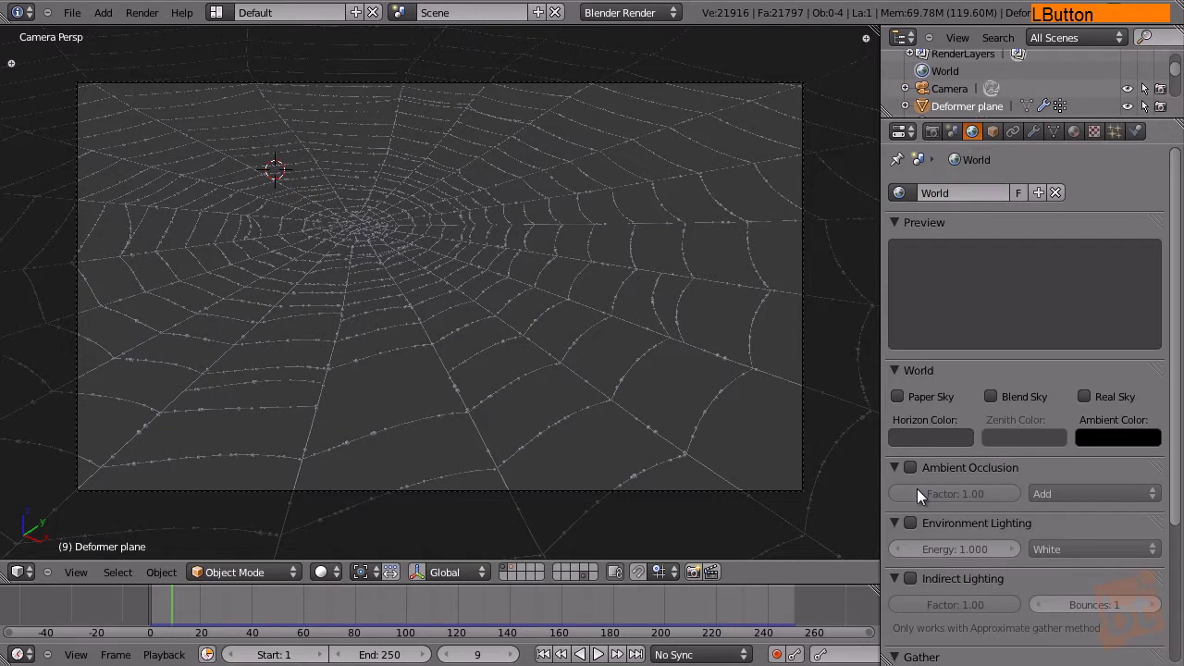
pyautogui.moveTo(957, 327); pyautogui.dragTo(956, 257, button='middle')
pyautogui.click(911, 452)
pyautogui.click(959, 477)
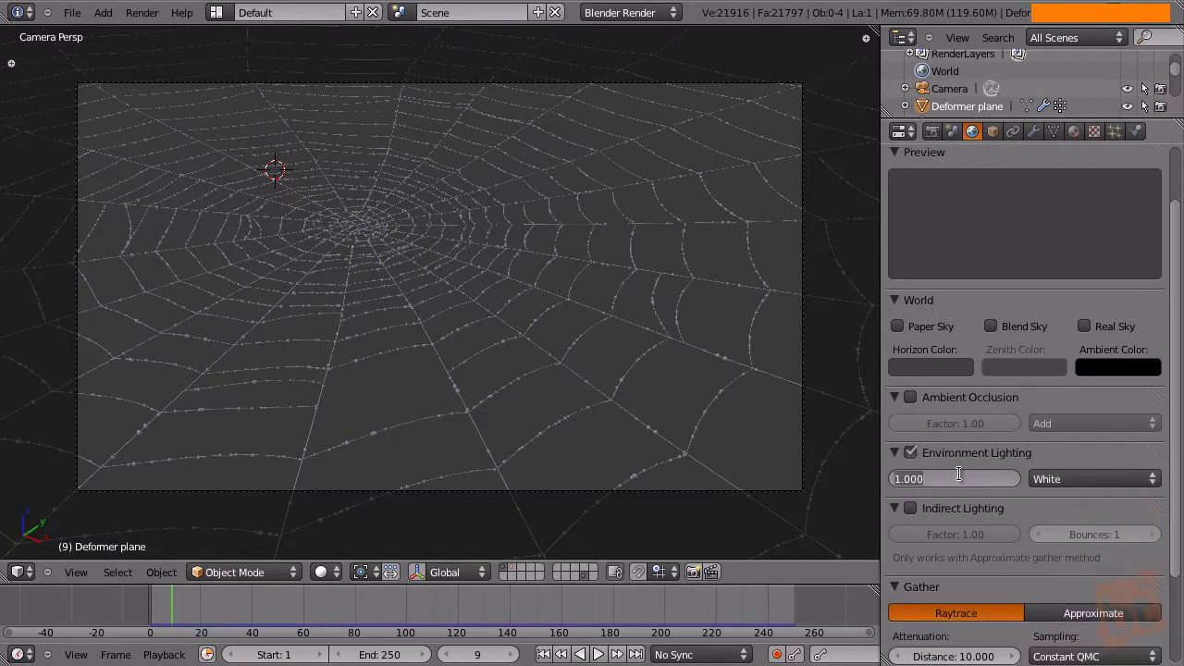
pyautogui.write('4')
pyautogui.press('Return')
# Render the web with the environment lighting and inspect the strands and drops up close.
pyautogui.press('F12')
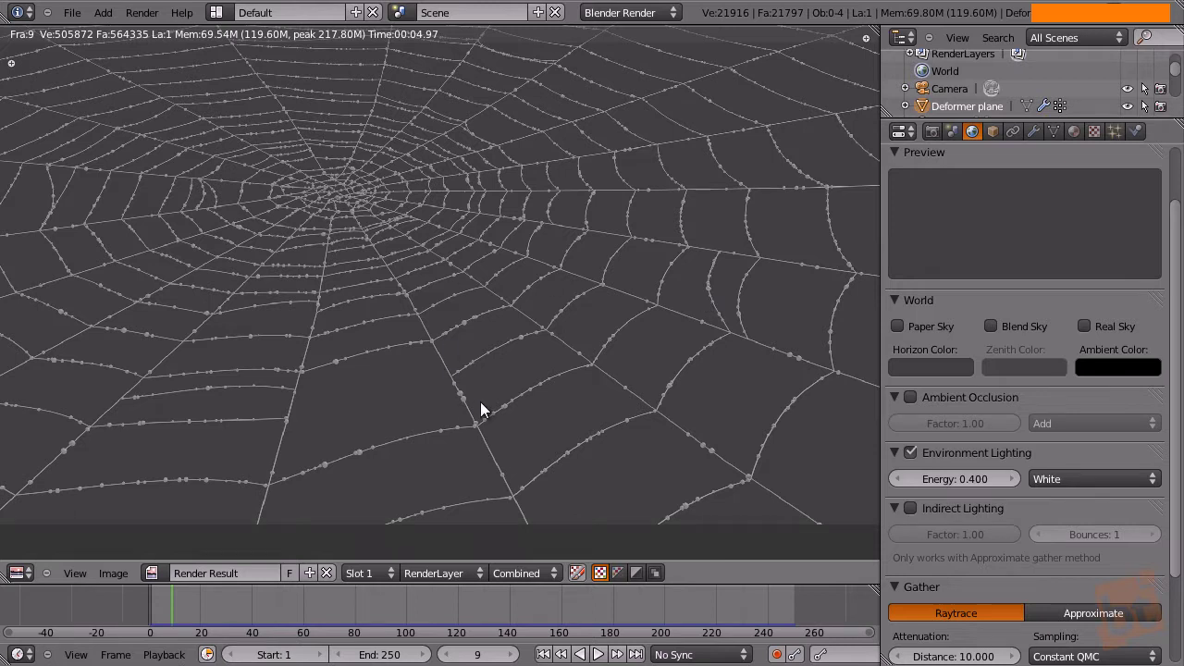
pyautogui.scroll(3, 481, 410)
pyautogui.scroll(-4, 598, 340)
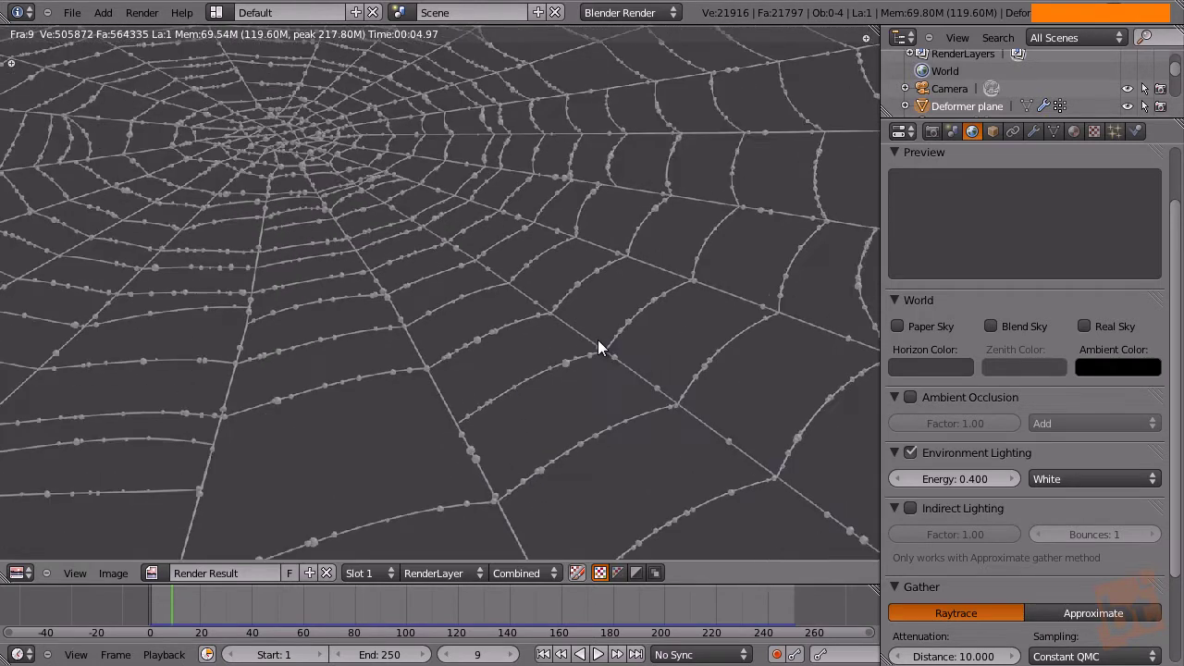
pyautogui.press('Escape')
pyautogui.moveTo(541, 314); pyautogui.dragTo(527, 333, button='middle')
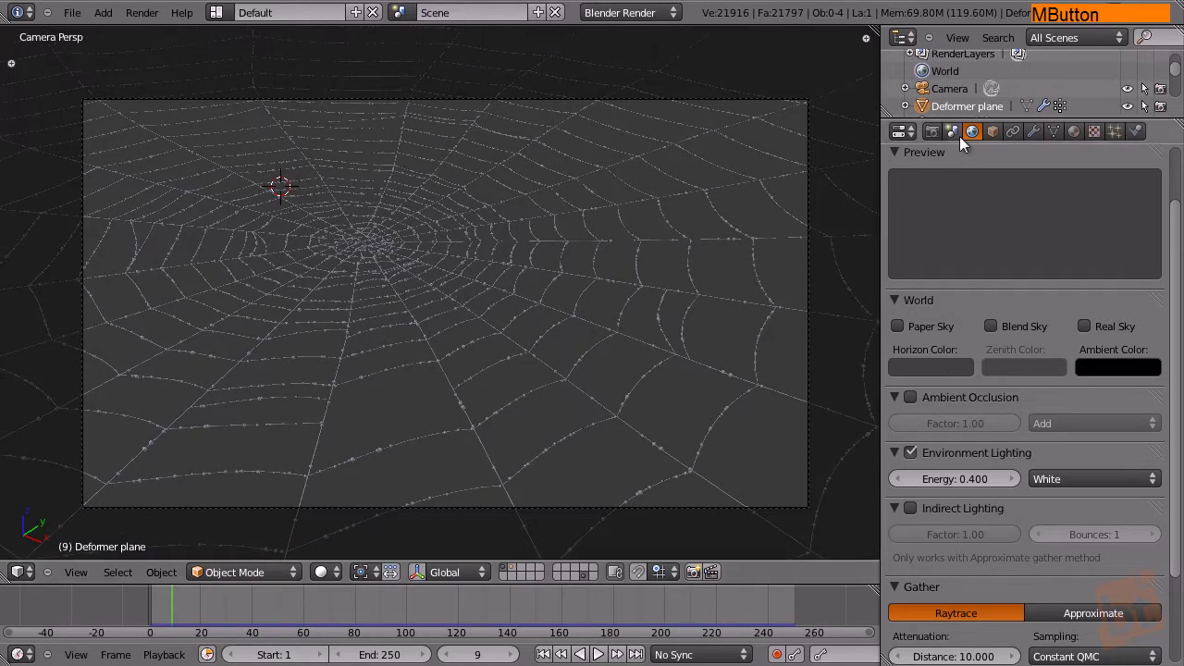
pyautogui.moveTo(510, 309); pyautogui.dragTo(240, 238, button='middle')
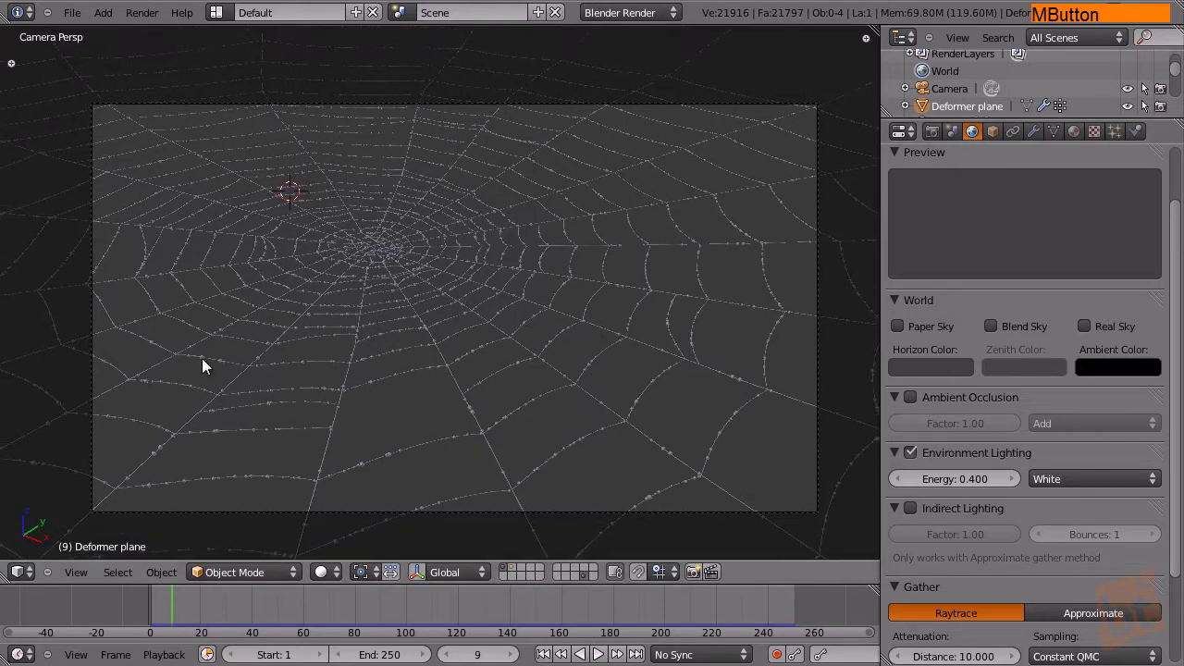
# Add a new texture to the World and set its type to Image or Movie.
pyautogui.click(1095, 131)
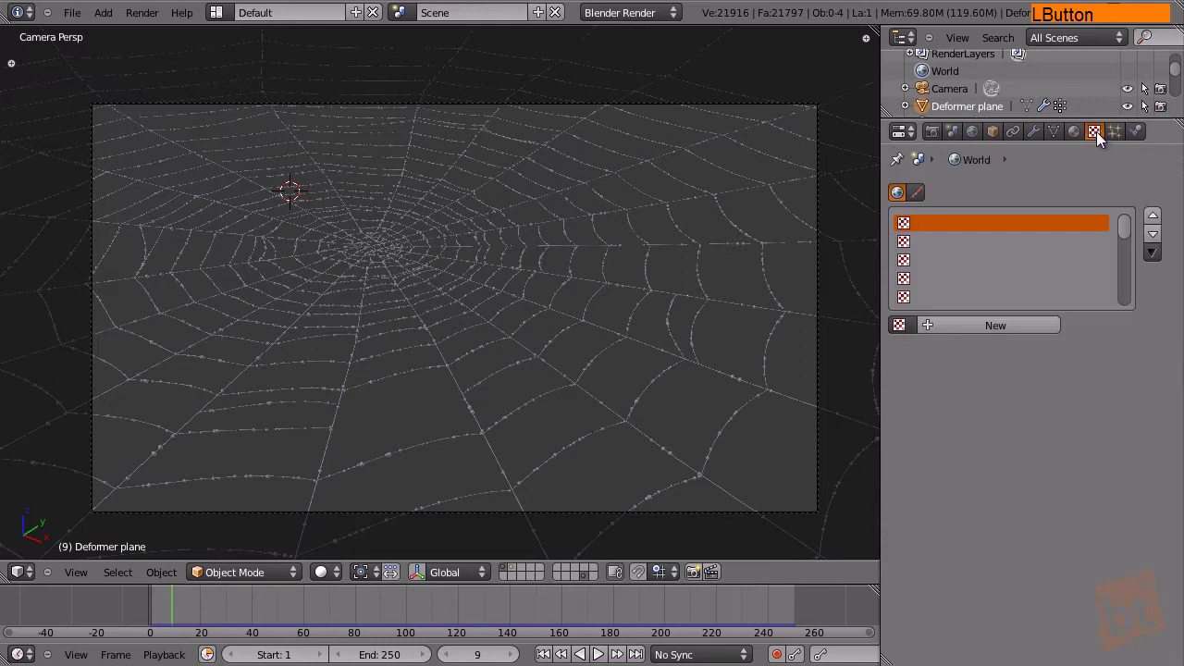
pyautogui.click(899, 194)
pyautogui.click(968, 326)
pyautogui.click(999, 349)
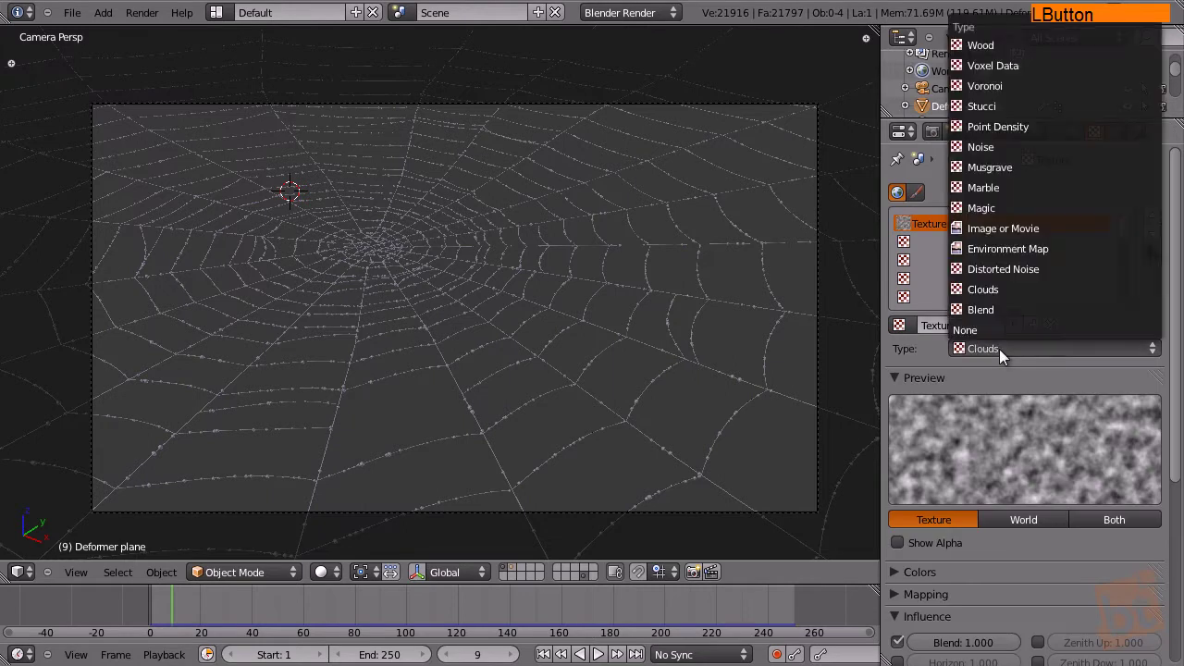
pyautogui.click(1006, 231)
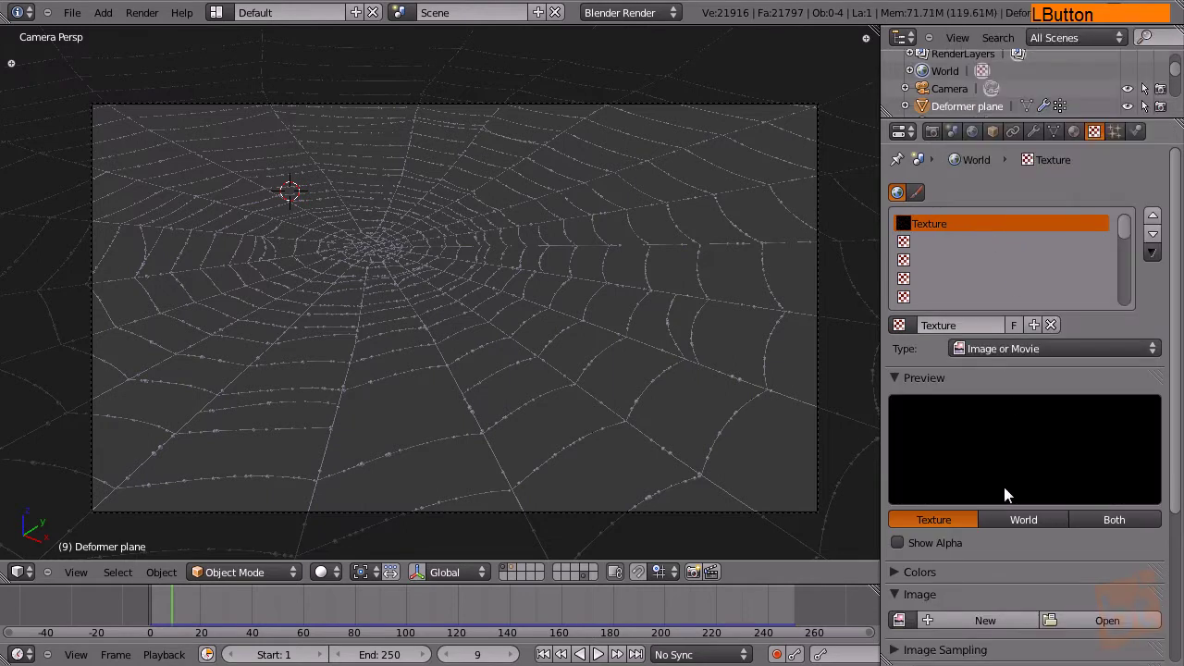
# Assign BG Photo.jpg as the World texture's image and switch the texture preview to World.
pyautogui.moveTo(999, 457); pyautogui.dragTo(1004, 397, button='middle')
pyautogui.click(899, 483)
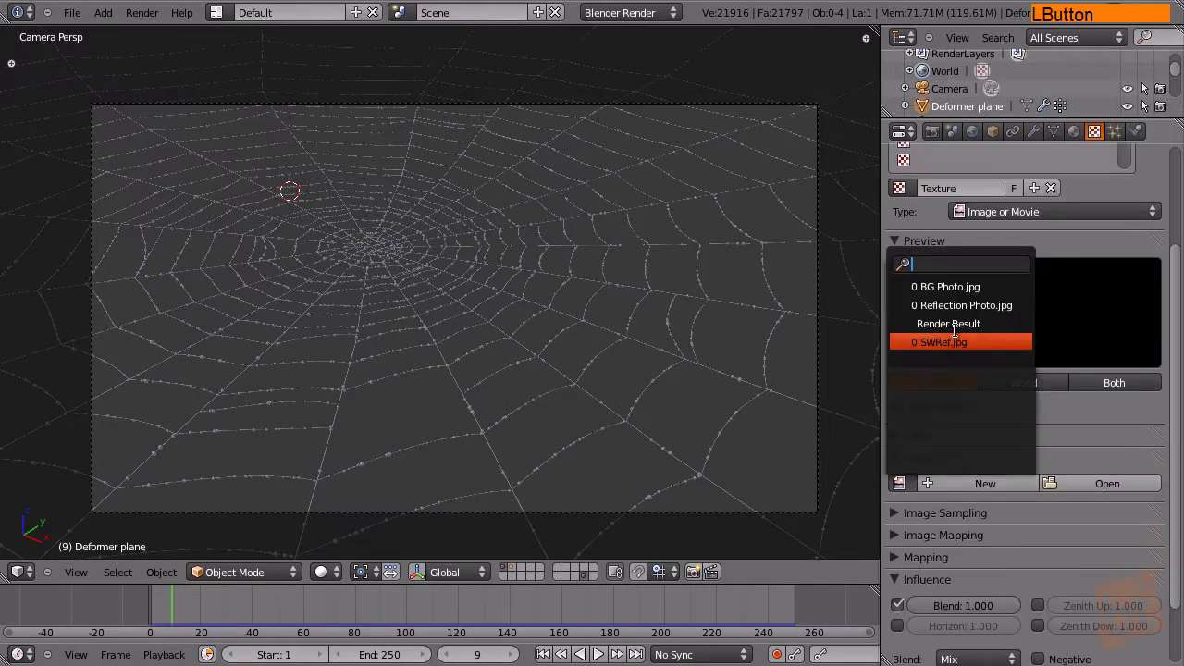
pyautogui.click(964, 288)
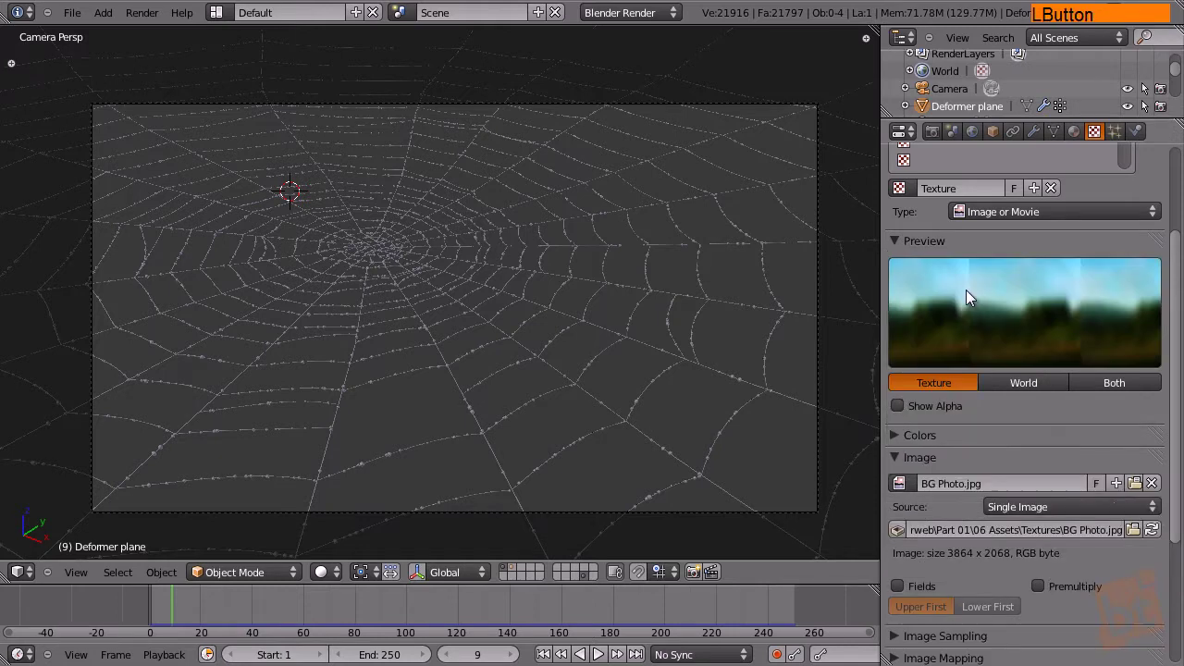
pyautogui.click(1026, 381)
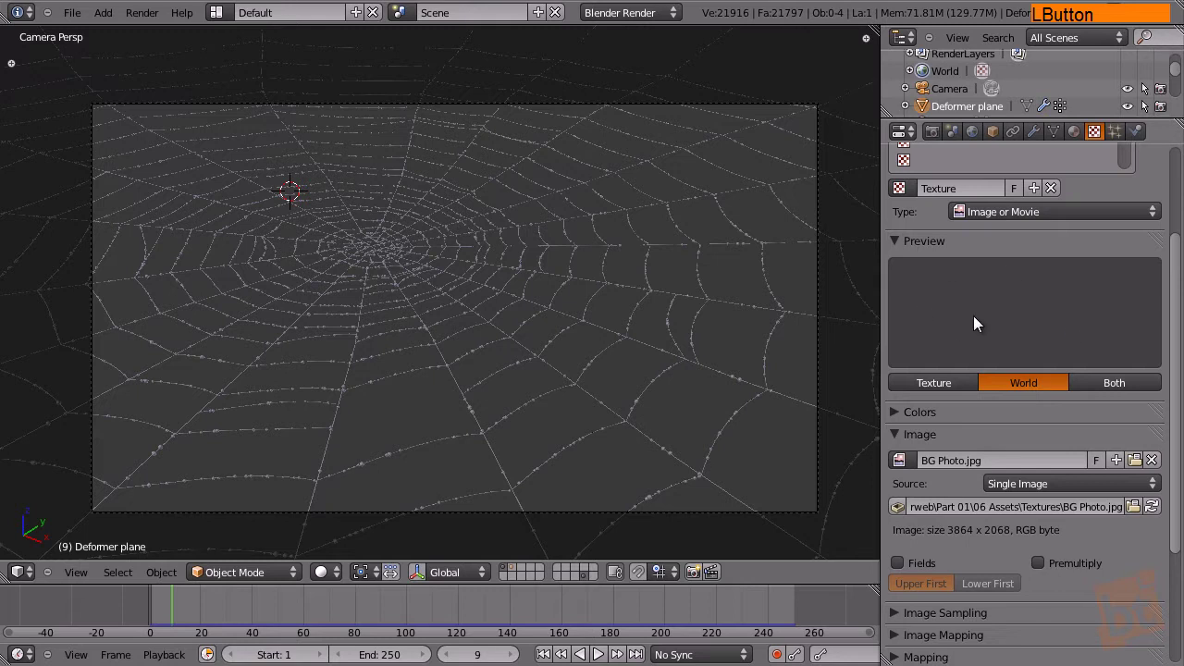
pyautogui.moveTo(998, 541); pyautogui.dragTo(995, 364, button='middle')
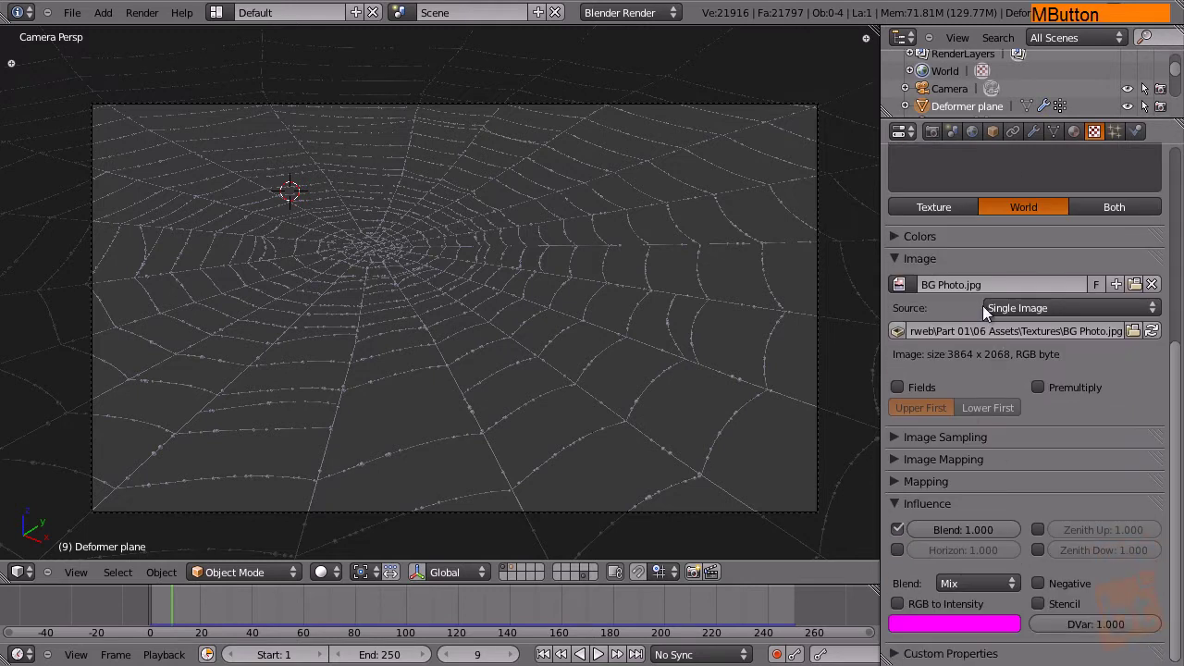
# Enable the Horizon influence for the World's background image texture.
pyautogui.click(898, 549)
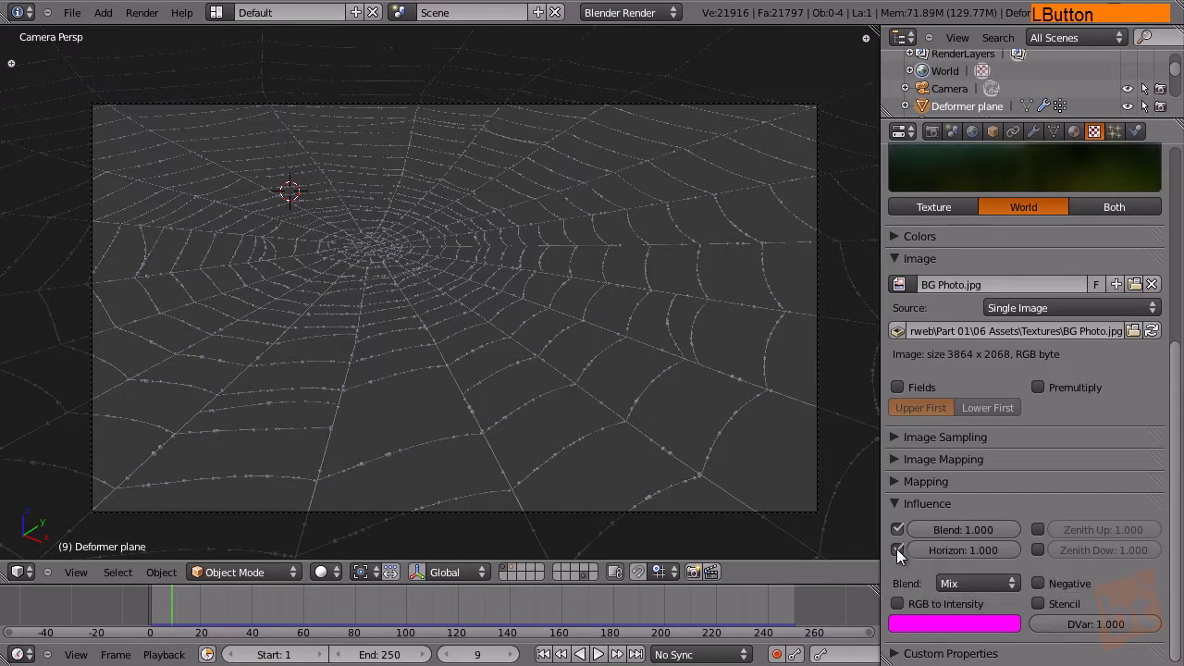
pyautogui.moveTo(1035, 348); pyautogui.dragTo(1035, 376, button='middle')
pyautogui.scroll(4, 981, 383)
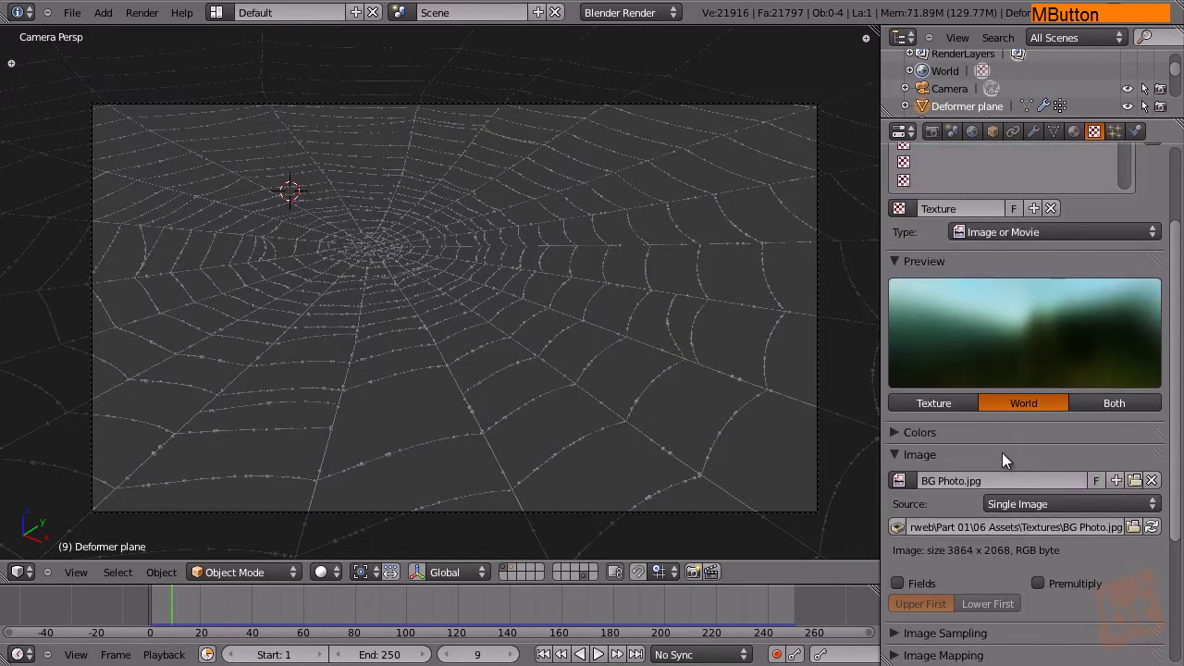
pyautogui.scroll(-1, 996, 424)
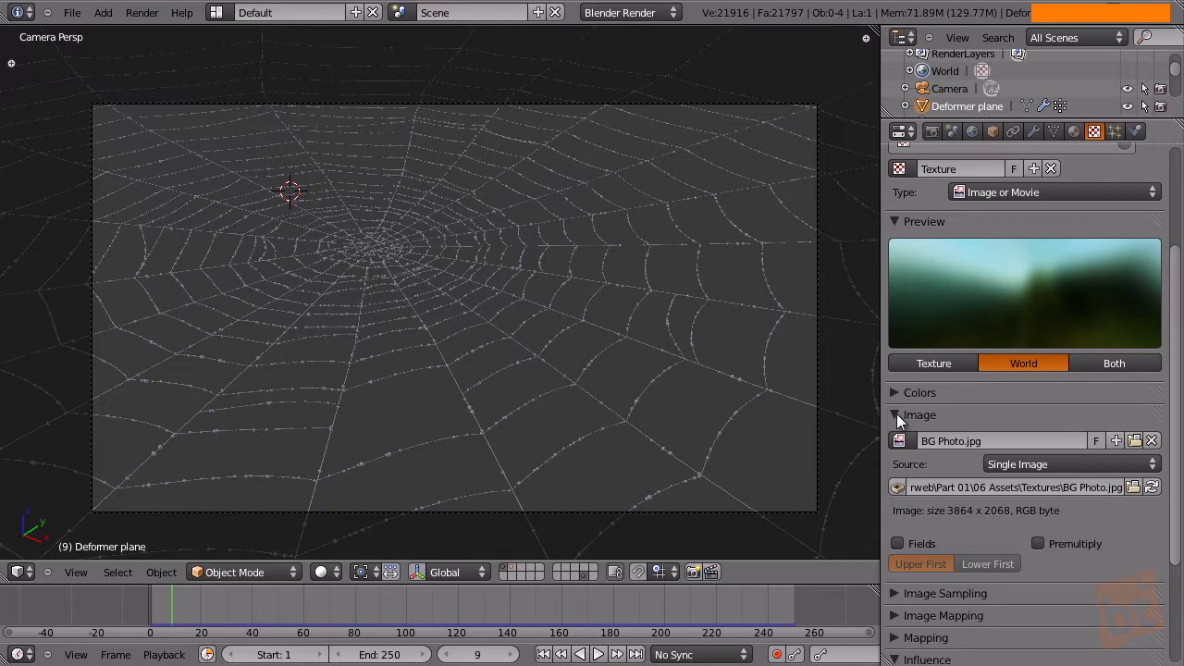
# Collapse the World texture's Image settings and expand its Mapping settings.
pyautogui.click(897, 417)
pyautogui.click(895, 416)
pyautogui.click(897, 417)
pyautogui.click(897, 415)
pyautogui.click(894, 413)
pyautogui.click(897, 415)
pyautogui.click(896, 414)
pyautogui.click(896, 415)
pyautogui.click(896, 415)
pyautogui.click(896, 414)
pyautogui.press('a')
pyautogui.press('a')
pyautogui.press('a')
pyautogui.press('a')
pyautogui.press('a')
pyautogui.press('a')
pyautogui.press('a')
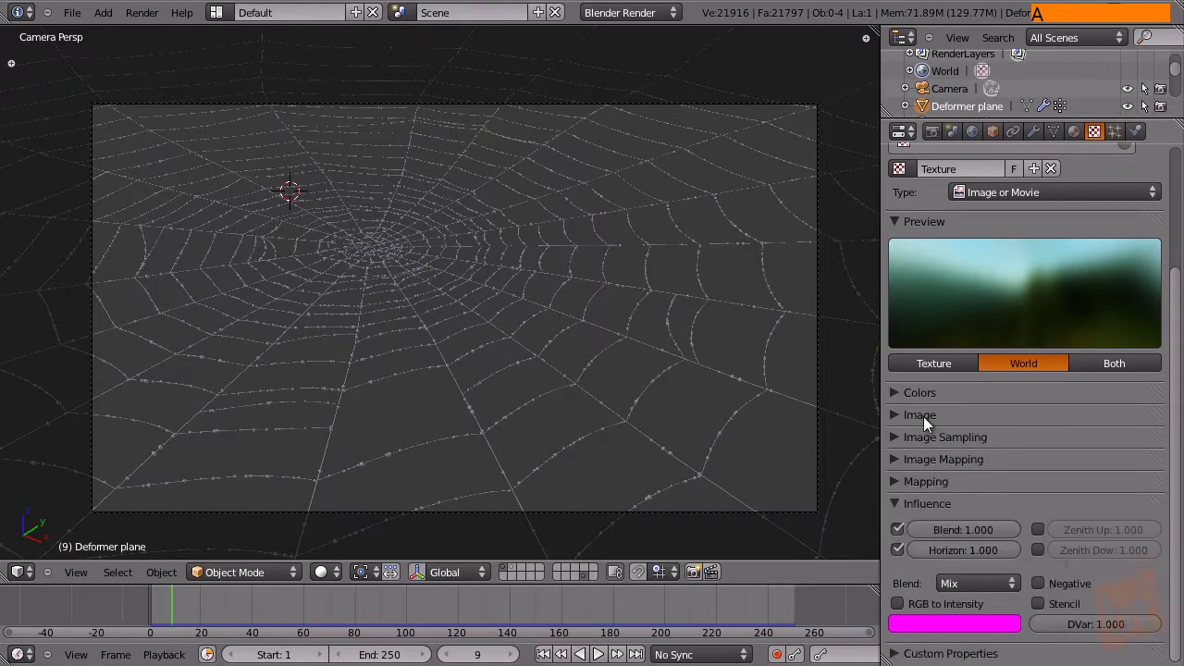
pyautogui.press('a')
pyautogui.moveTo(929, 463); pyautogui.dragTo(958, 450, button='middle')
pyautogui.press('a')
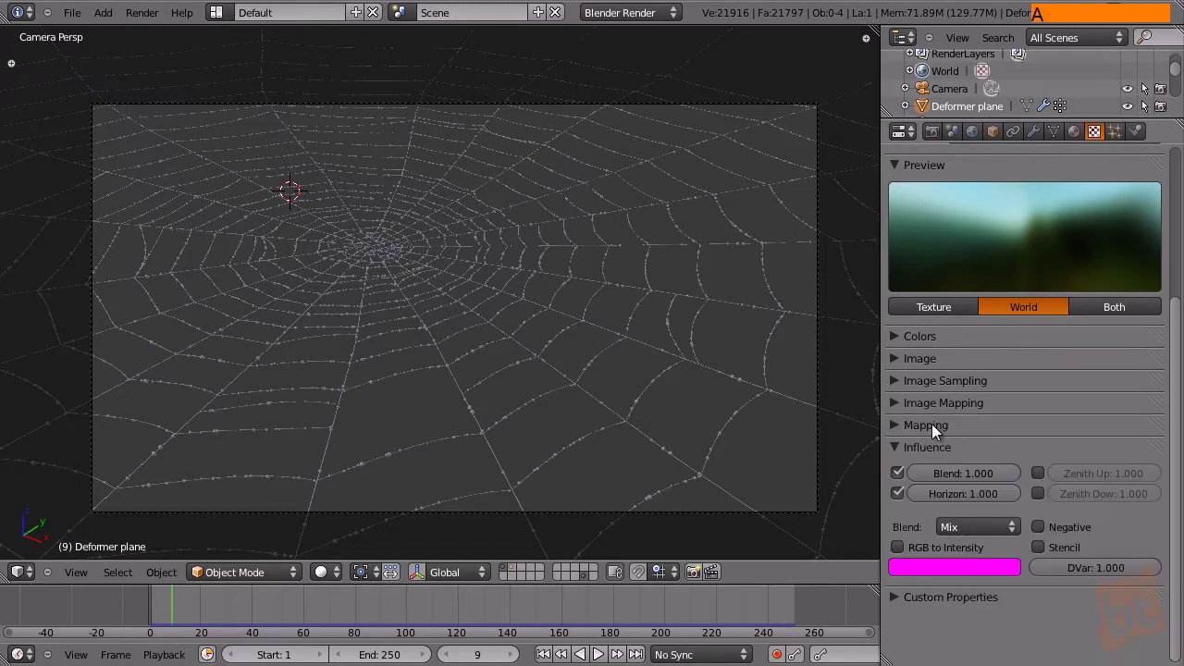
pyautogui.press('a')
pyautogui.moveTo(938, 434); pyautogui.dragTo(946, 485, button='middle')
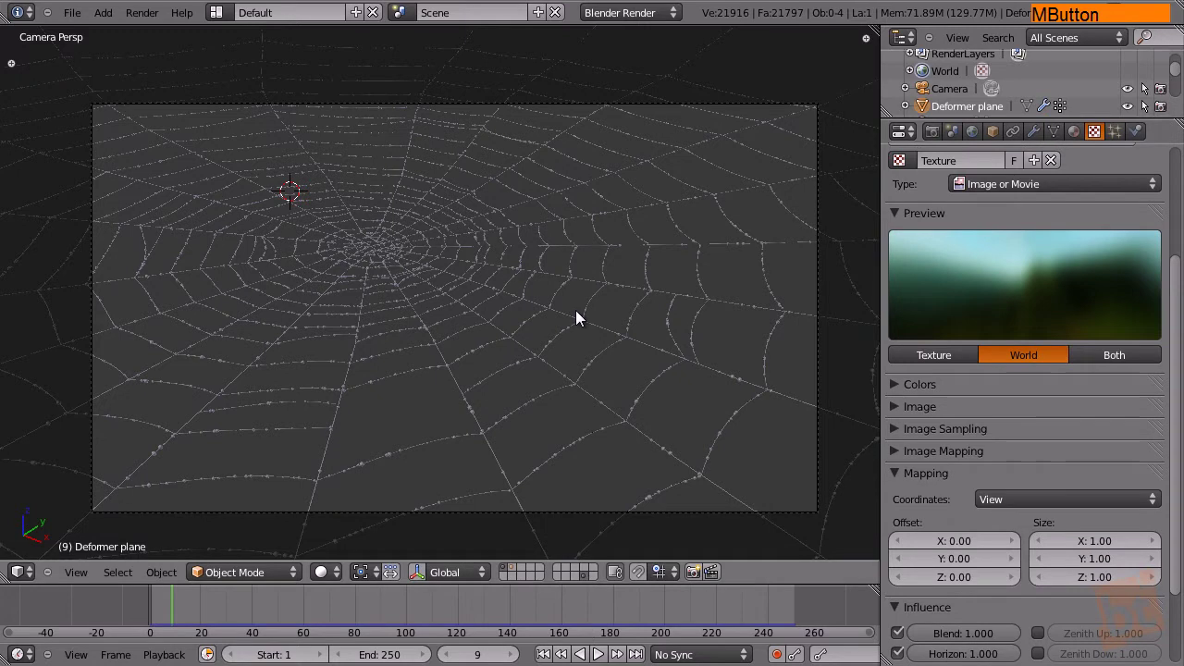
# Render the web against the background photo and inspect the whole frame.
pyautogui.press('F12')
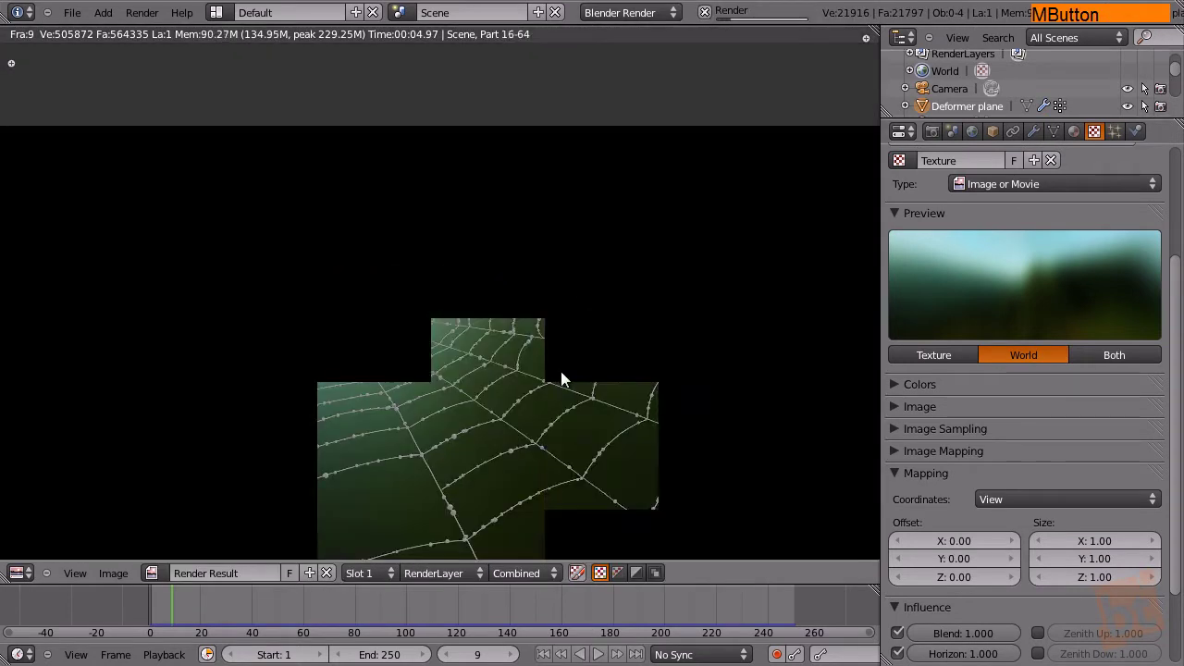
pyautogui.scroll(-2, 560, 384)
pyautogui.moveTo(556, 409); pyautogui.dragTo(597, 404, button='middle')
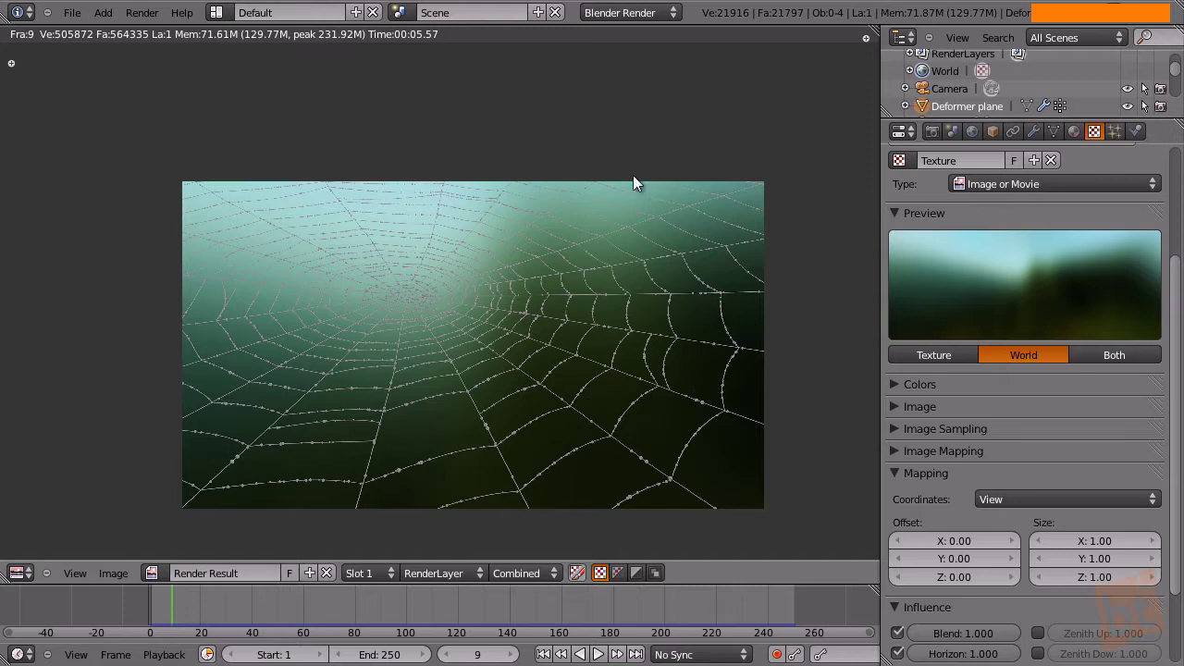
# Set the World texture's mapping to a Y offset of -0.30 and a Y size of 0.40, and render the scene.
pyautogui.moveTo(976, 584); pyautogui.dragTo(1023, 278, button='middle')
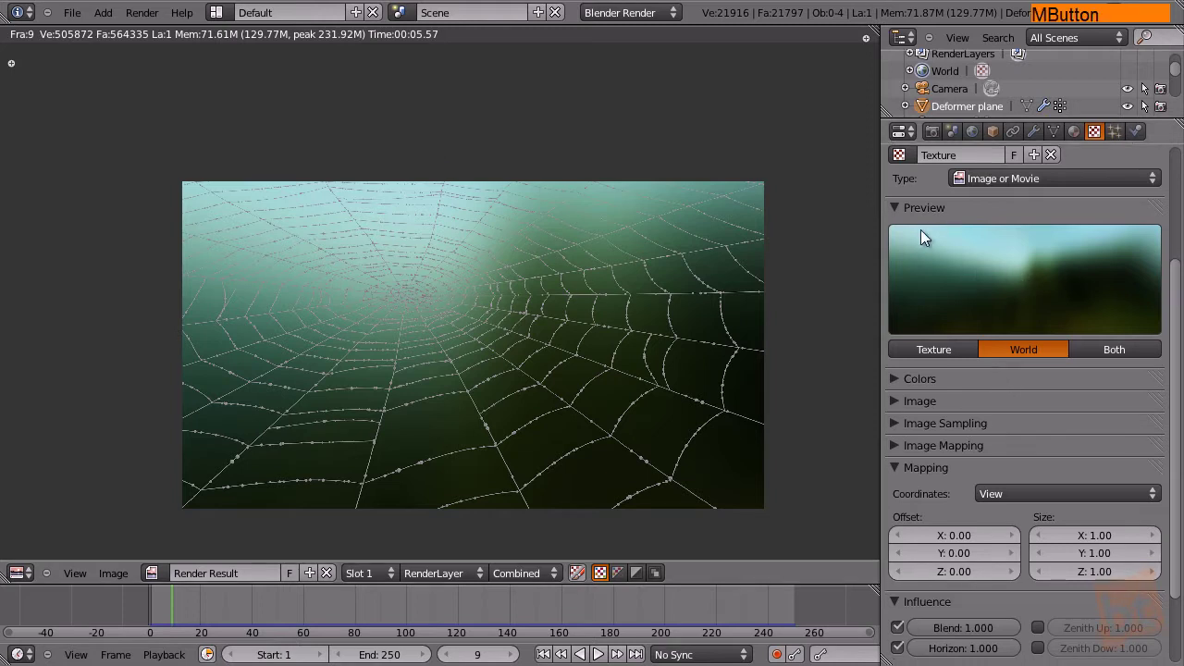
pyautogui.click(954, 535)
pyautogui.moveTo(954, 535); pyautogui.dragTo(955, 551)
pyautogui.moveTo(1084, 555)
pyautogui.mouseDown()
pyautogui.moveTo(1095, 560)
pyautogui.moveTo(1083, 556)
pyautogui.mouseUp()
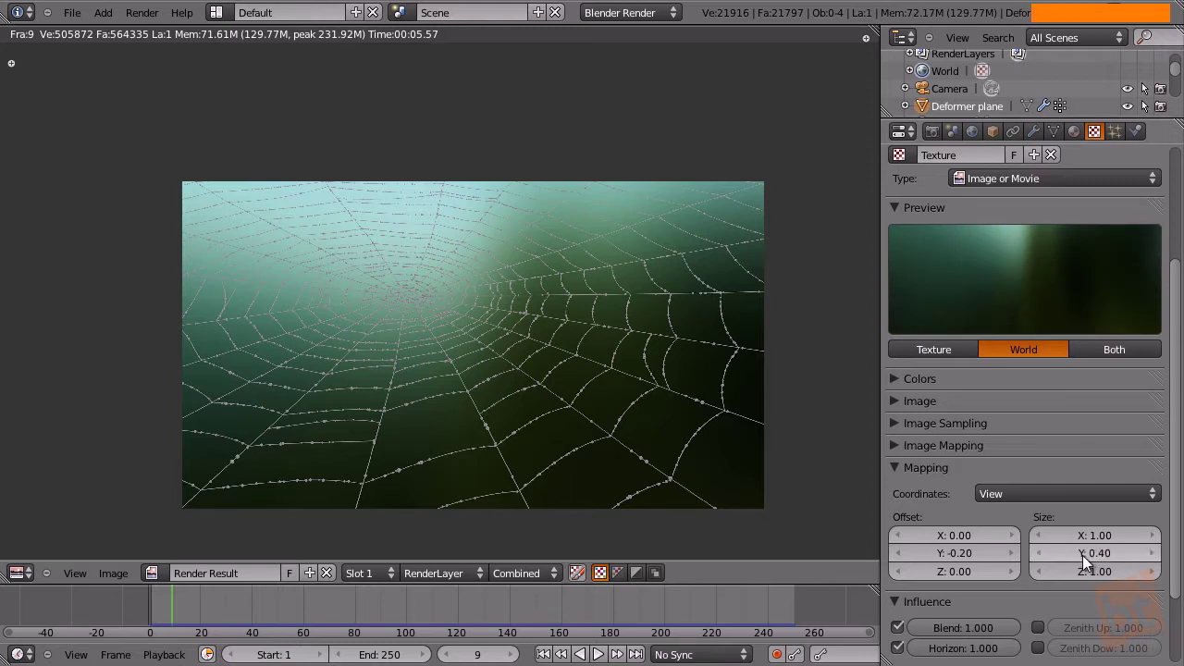
pyautogui.moveTo(977, 555); pyautogui.dragTo(966, 554)
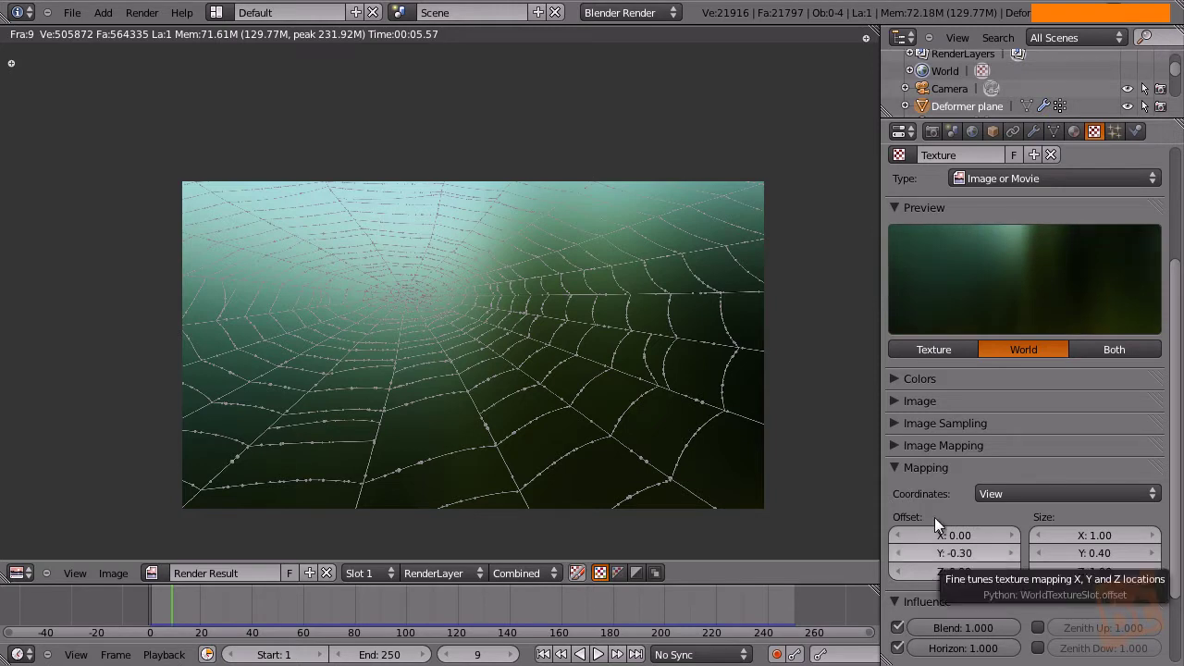
pyautogui.press('F12')
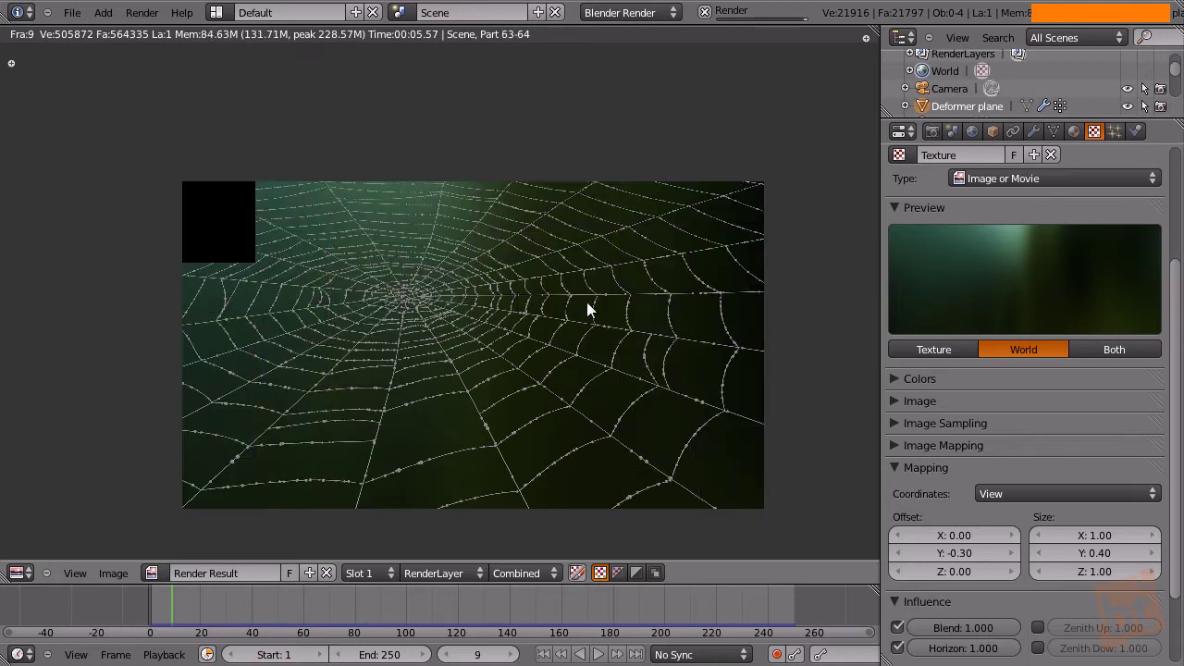
# Set the World texture's X offset to -0.60, Y offset to -0.40 and X size to 0.50, and check them in a render.
pyautogui.click(951, 536)
pyautogui.moveTo(955, 536); pyautogui.dragTo(953, 532)
pyautogui.moveTo(1095, 536)
pyautogui.mouseDown()
pyautogui.moveTo(1107, 536)
pyautogui.moveTo(1093, 536)
pyautogui.mouseUp()
pyautogui.moveTo(1091, 533); pyautogui.dragTo(1094, 533)
pyautogui.moveTo(948, 536); pyautogui.dragTo(945, 552)
pyautogui.press('-')
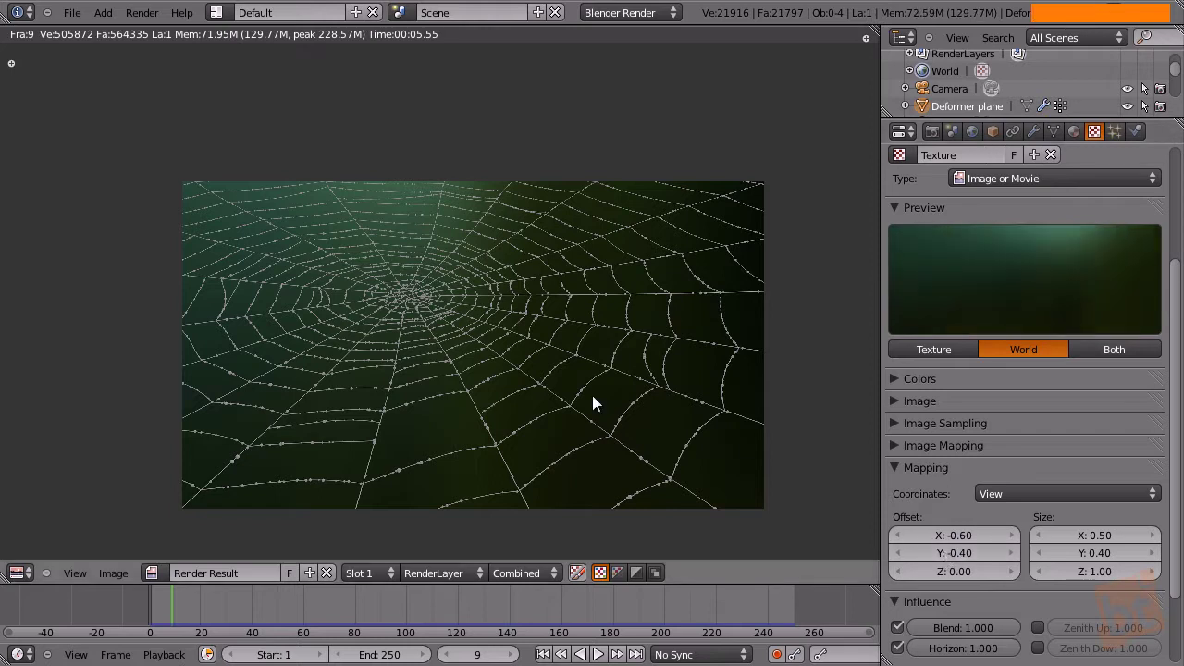
pyautogui.press('F12')
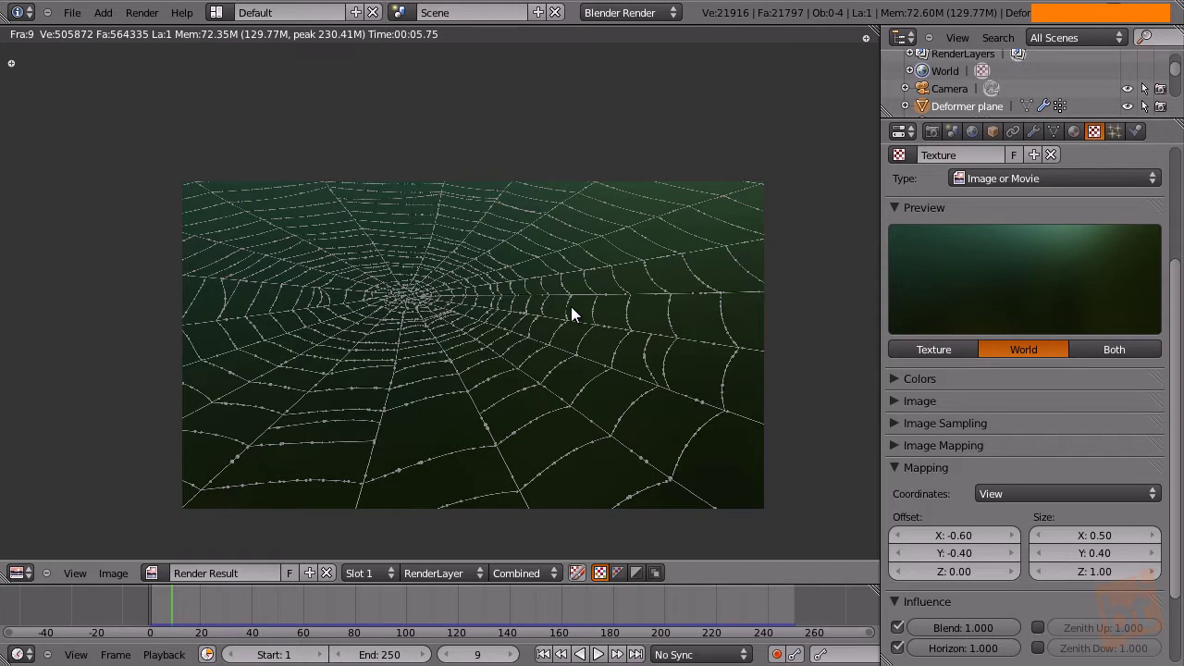
pyautogui.press('Escape')
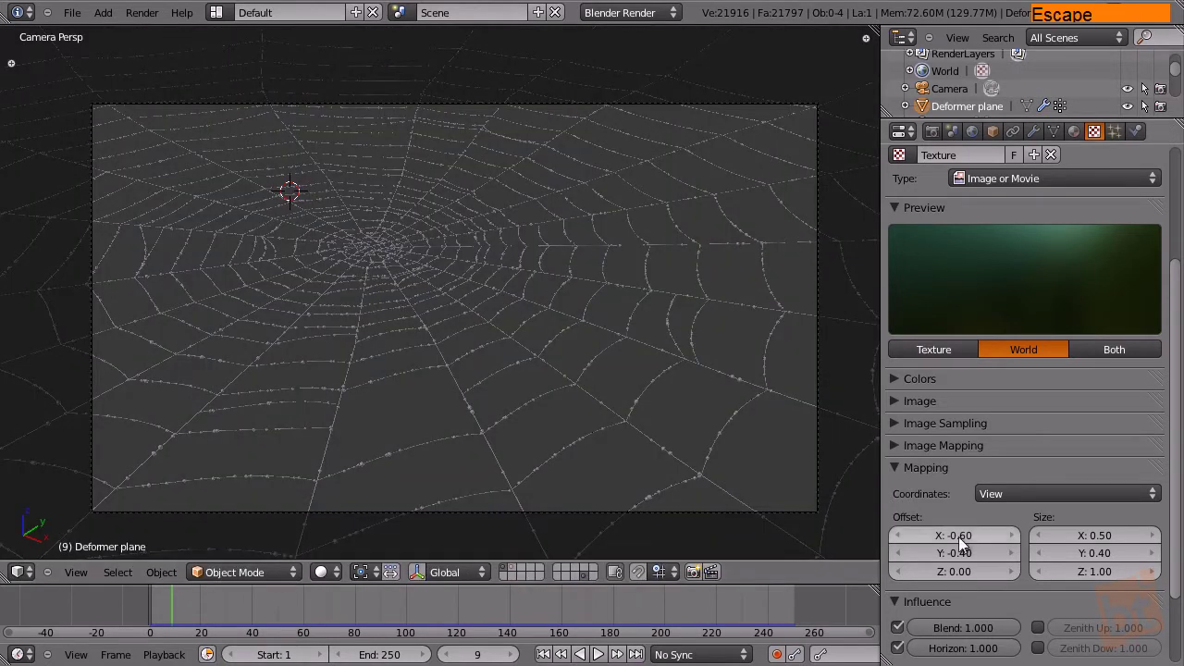
# Raise the World texture's contrast to 1.100 and inspect the background in a new render.
pyautogui.click(896, 379)
pyautogui.click(1152, 468)
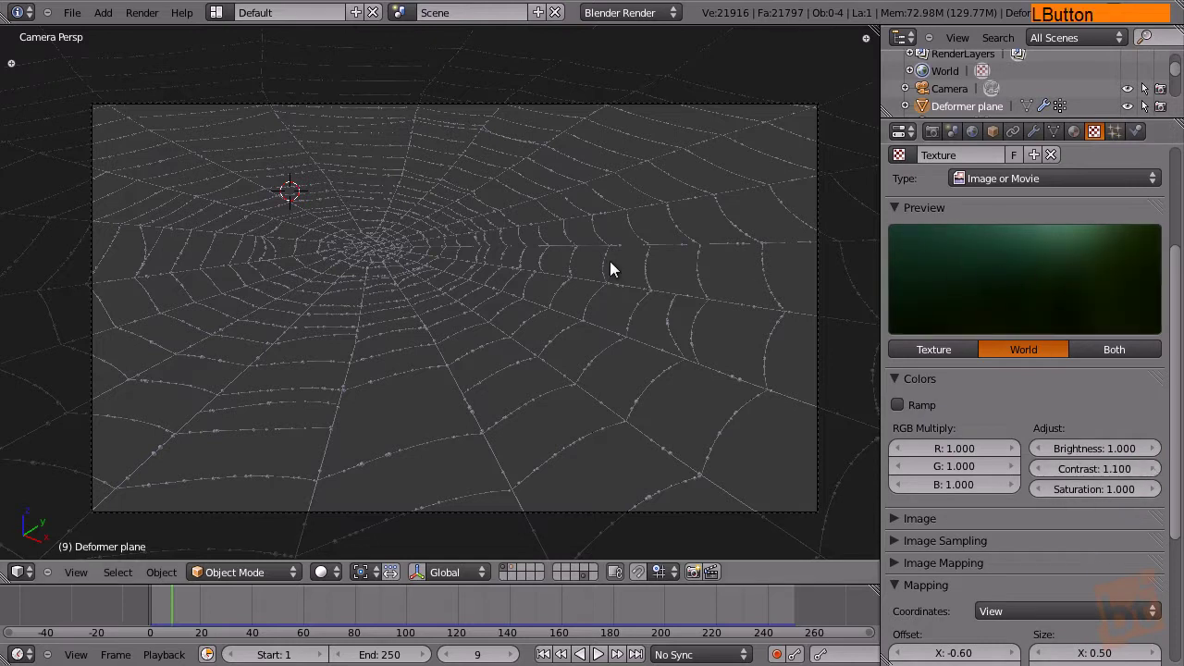
pyautogui.press('F12')
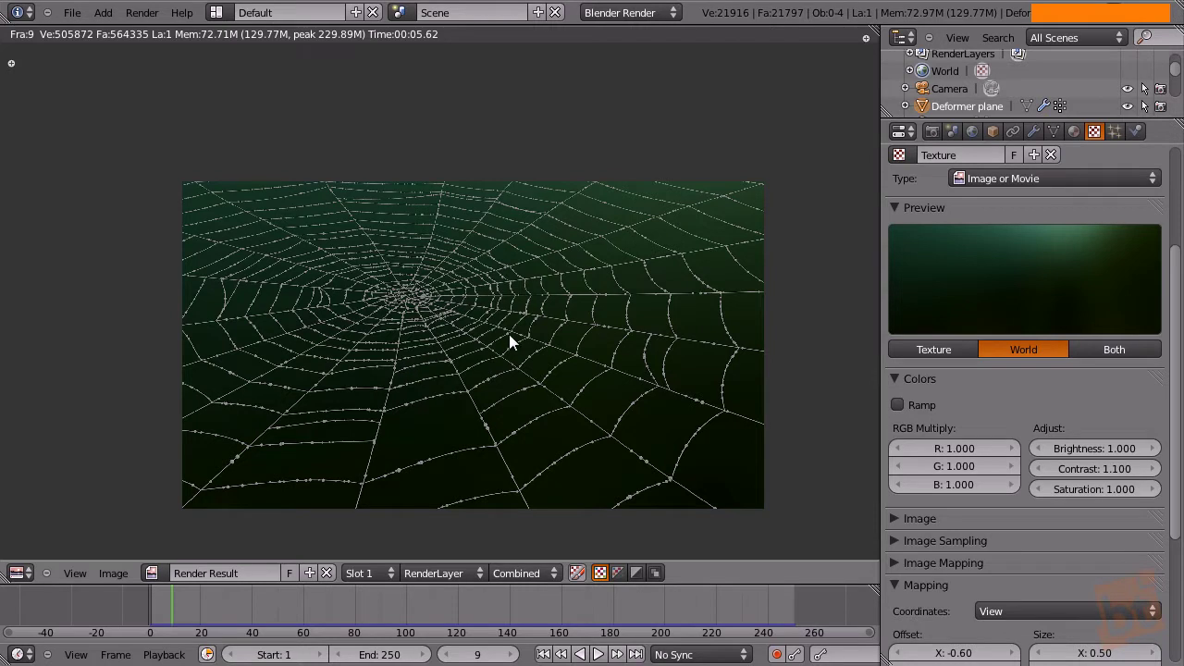
pyautogui.moveTo(491, 383)
pyautogui.mouseDown(button='middle')
pyautogui.moveTo(476, 383)
pyautogui.moveTo(486, 387)
pyautogui.mouseUp(button='middle')
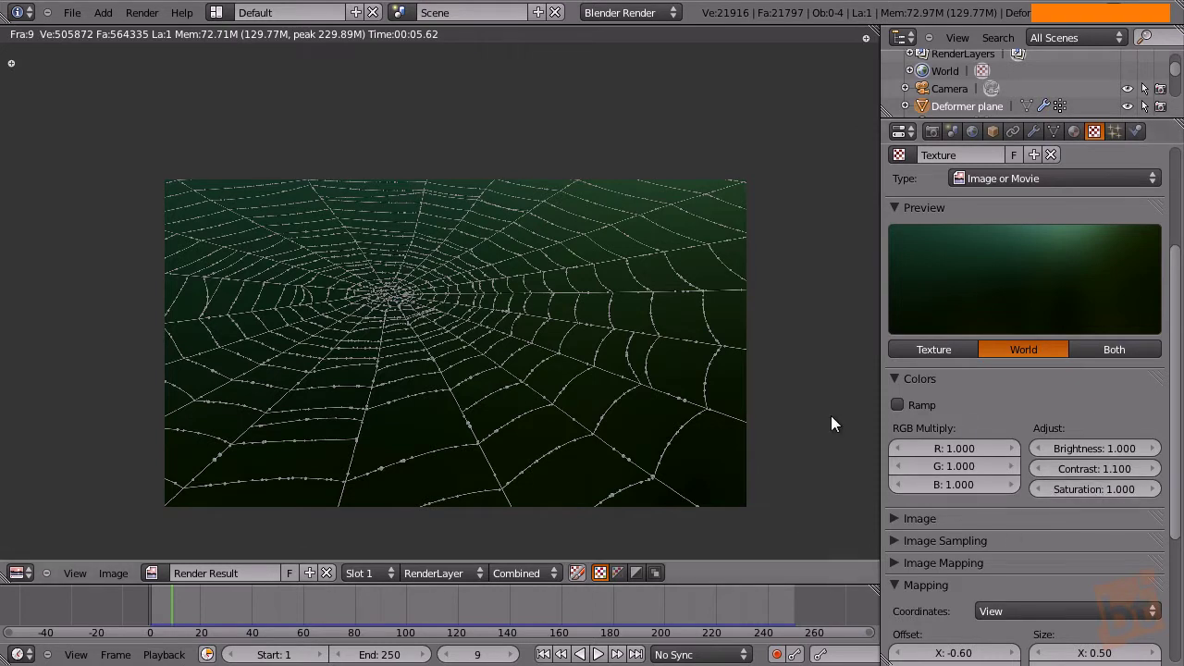
pyautogui.moveTo(447, 430); pyautogui.dragTo(477, 407, button='middle')
pyautogui.scroll(1, 430, 392)
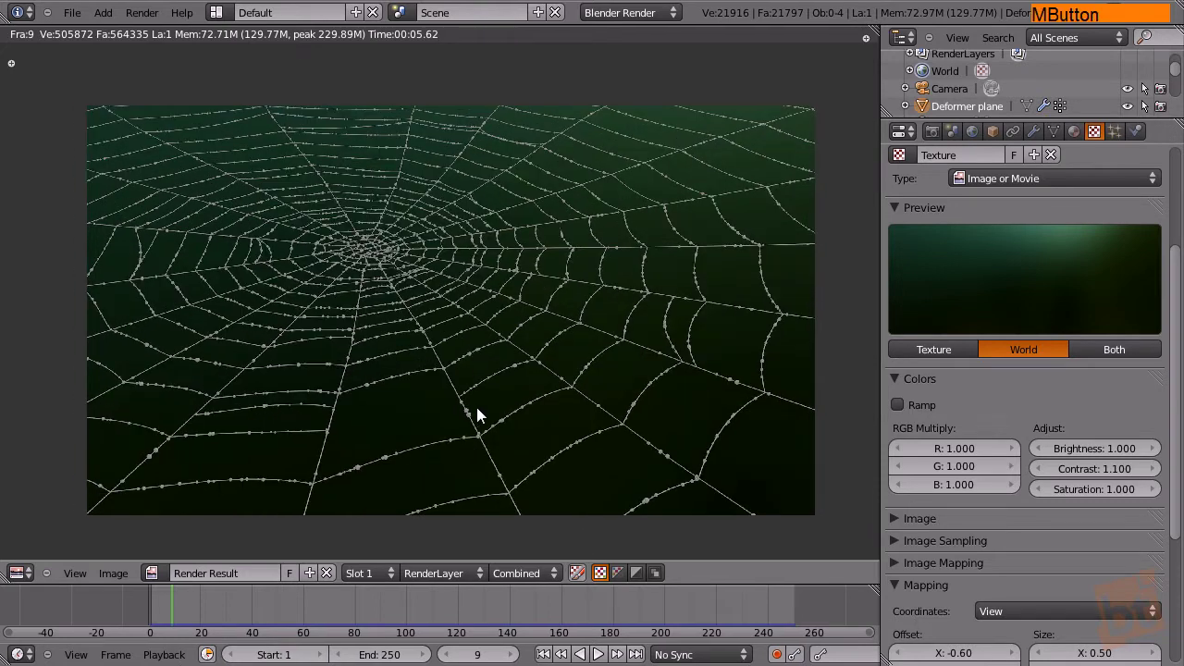
pyautogui.press('Escape')
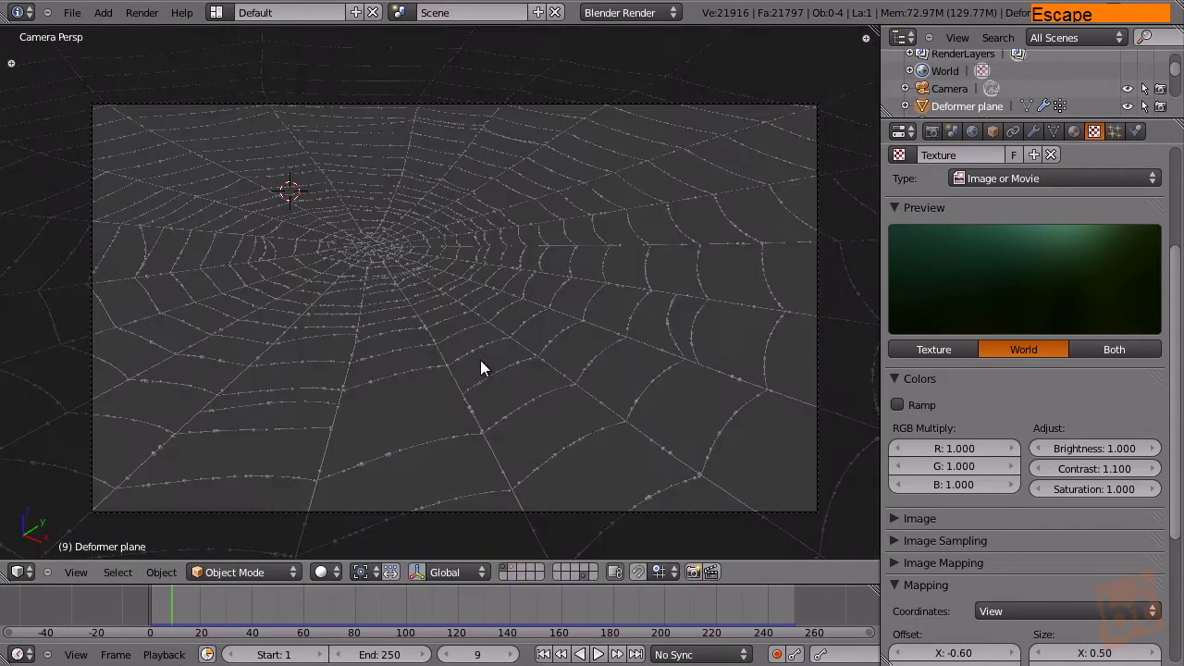
# Select the spider web model and hide its particle drops in the viewport.
pyautogui.rightClick(375, 232)
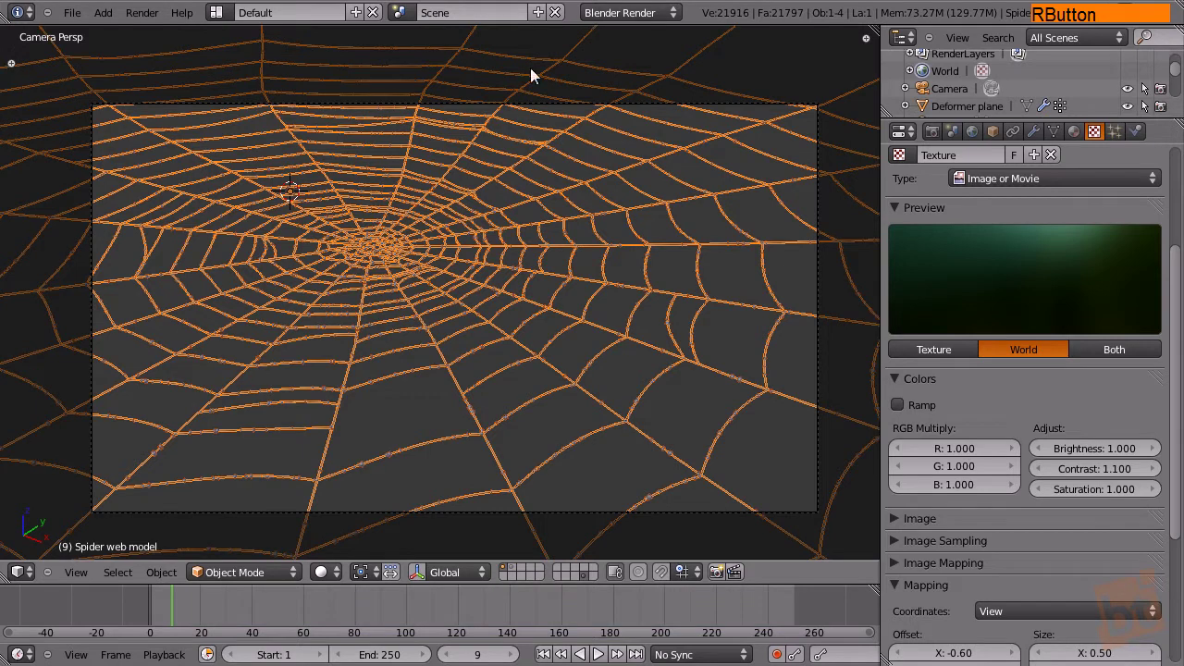
pyautogui.click(1075, 132)
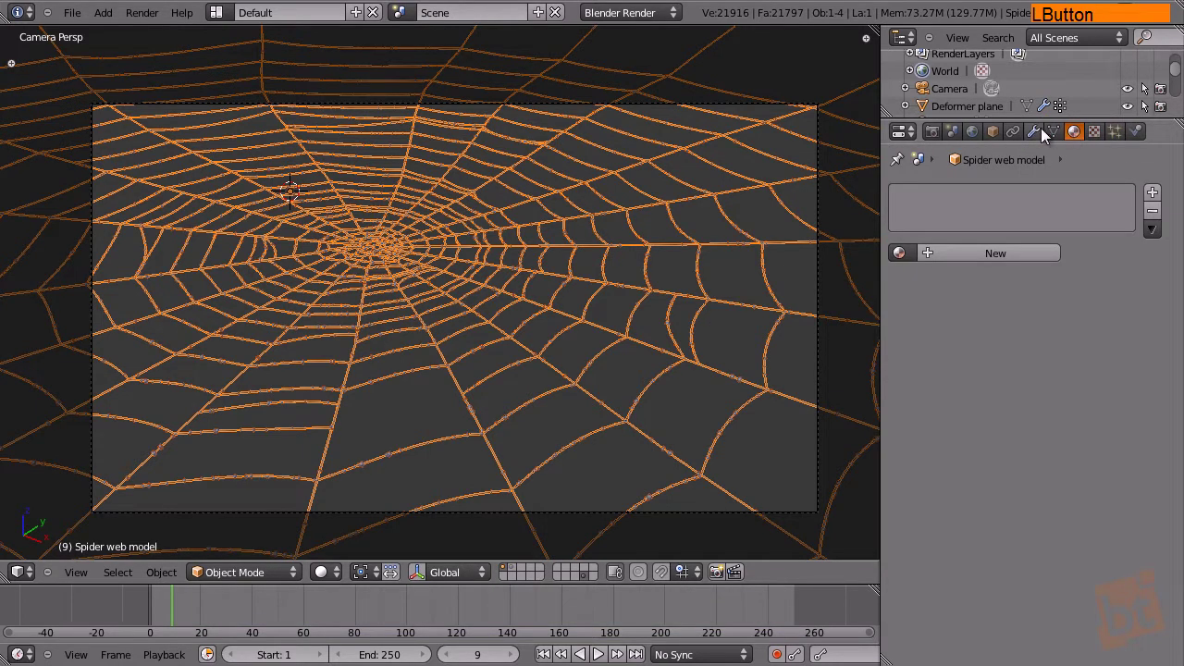
pyautogui.click(1034, 131)
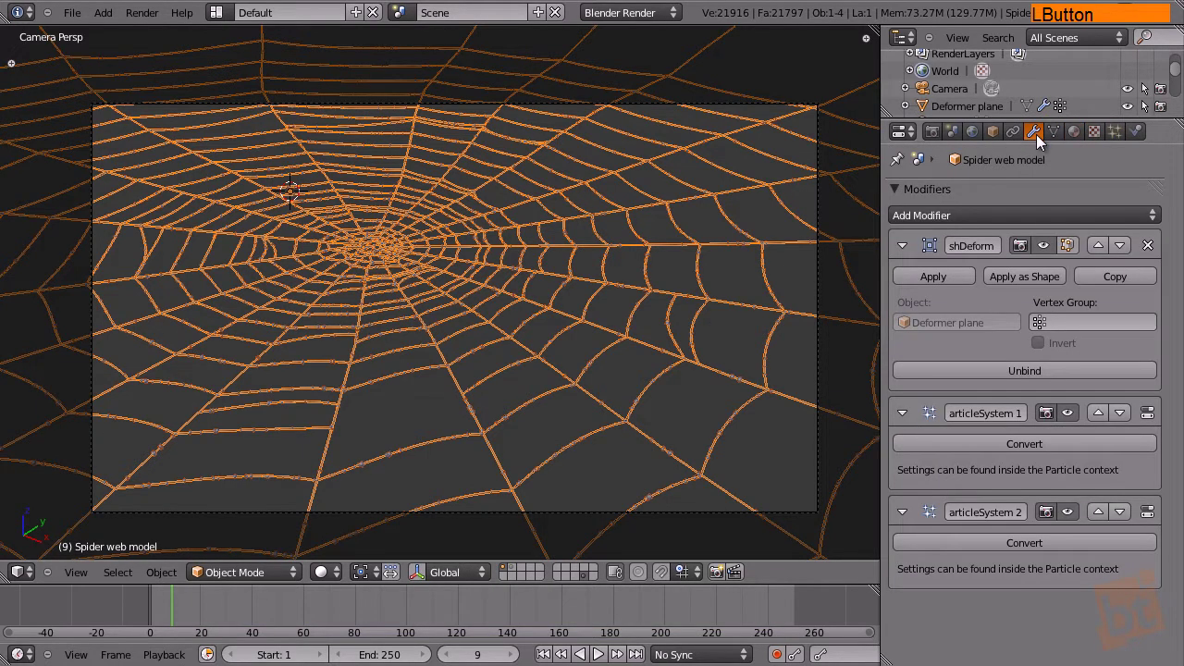
pyautogui.click(1069, 412)
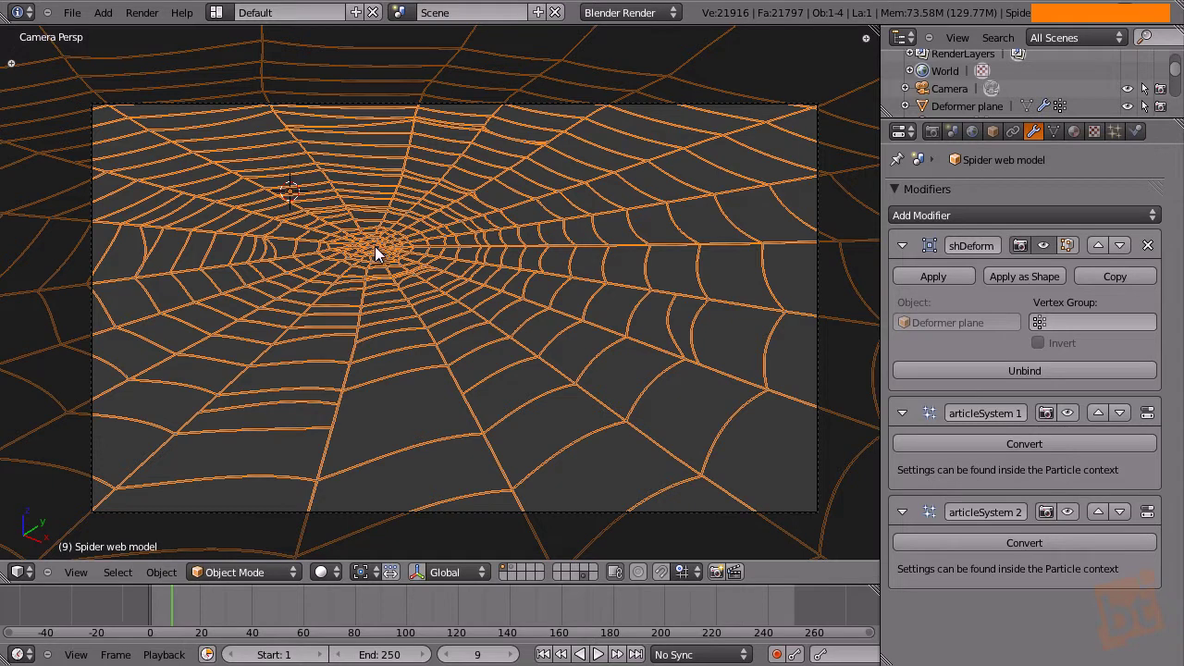
# Add a new material to the spider web model and name it Spider Web Mat.
pyautogui.click(1073, 132)
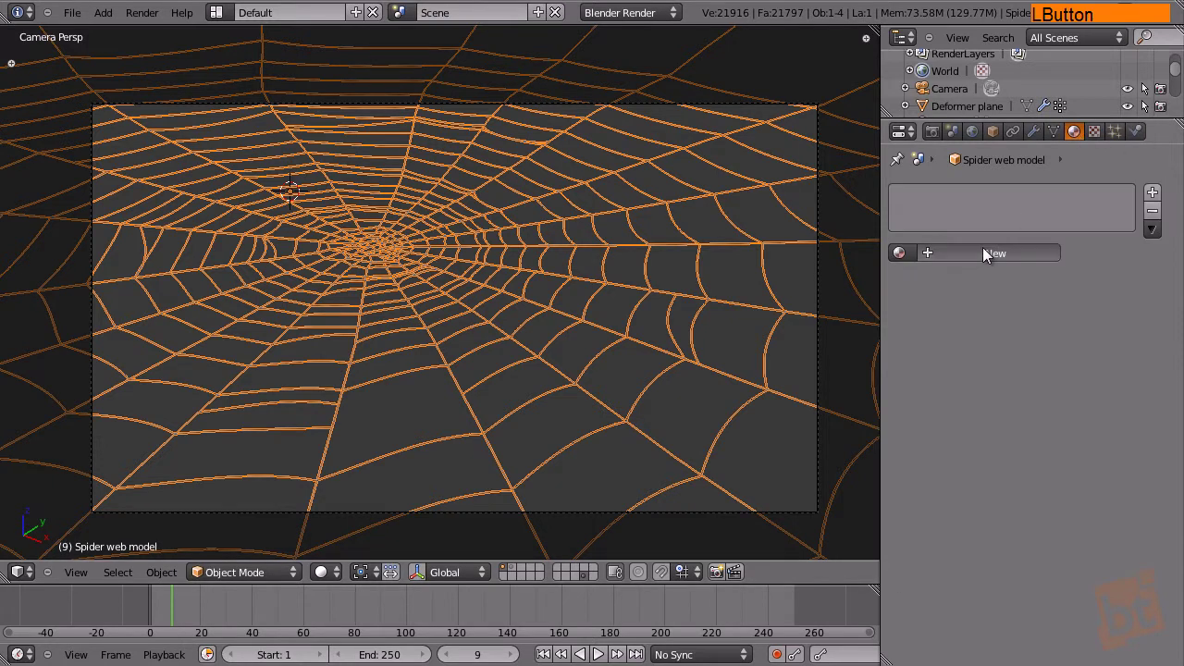
pyautogui.click(984, 250)
pyautogui.click(966, 253)
pyautogui.write('S')
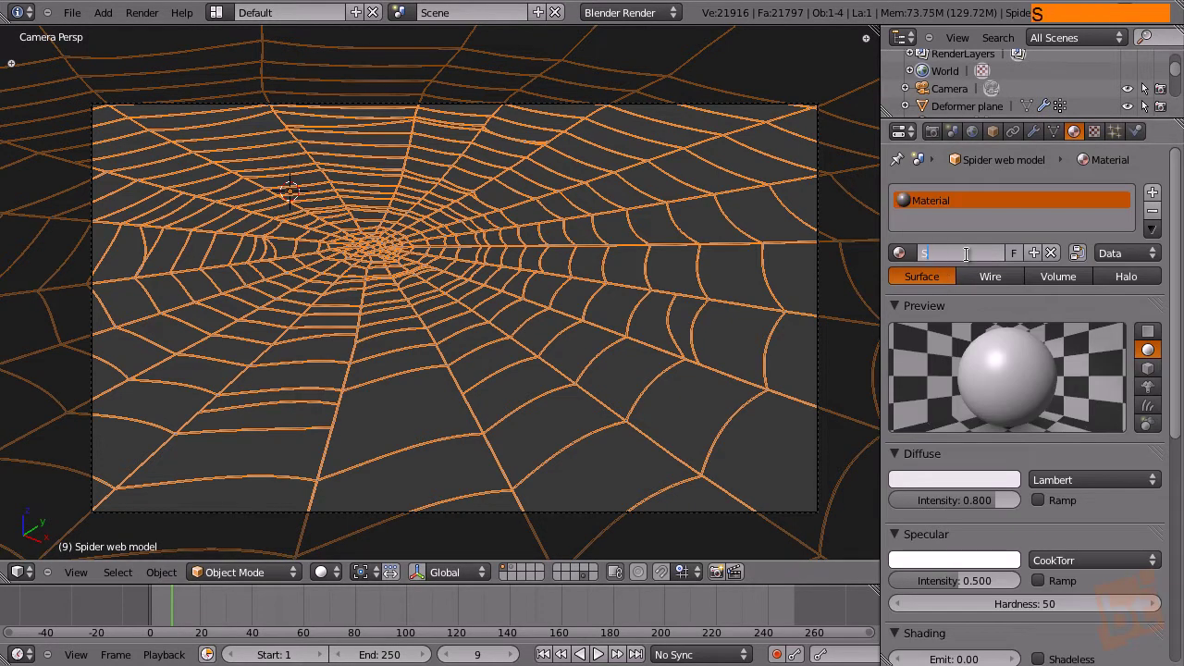
pyautogui.write('pider Web Mat')
pyautogui.press('Return')
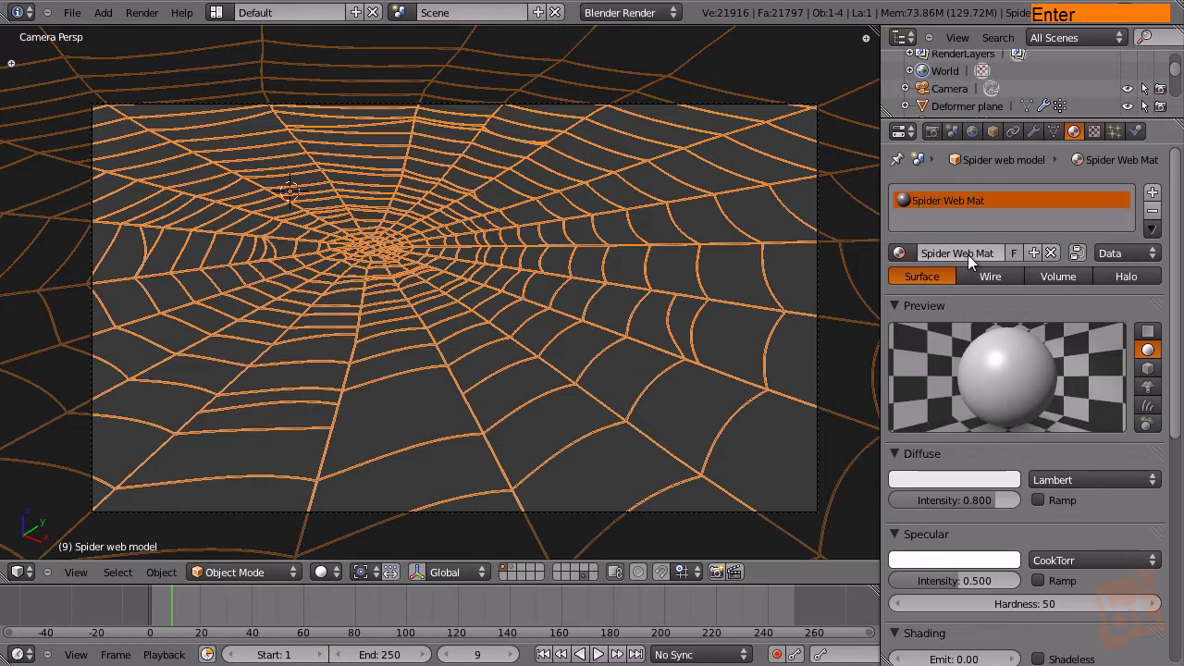
# Set the web material's specular intensity to 0.651 and its hardness to 126.
pyautogui.moveTo(976, 583); pyautogui.dragTo(983, 459, button='middle')
pyautogui.moveTo(959, 456); pyautogui.dragTo(1054, 492)
pyautogui.moveTo(986, 481); pyautogui.dragTo(1018, 484)
# Enable transparency for the web material and lower its alpha to 0.
pyautogui.moveTo(972, 546); pyautogui.dragTo(941, 371, button='middle')
pyautogui.click(912, 406)
pyautogui.click(894, 405)
pyautogui.moveTo(953, 258); pyautogui.dragTo(986, 343, button='middle')
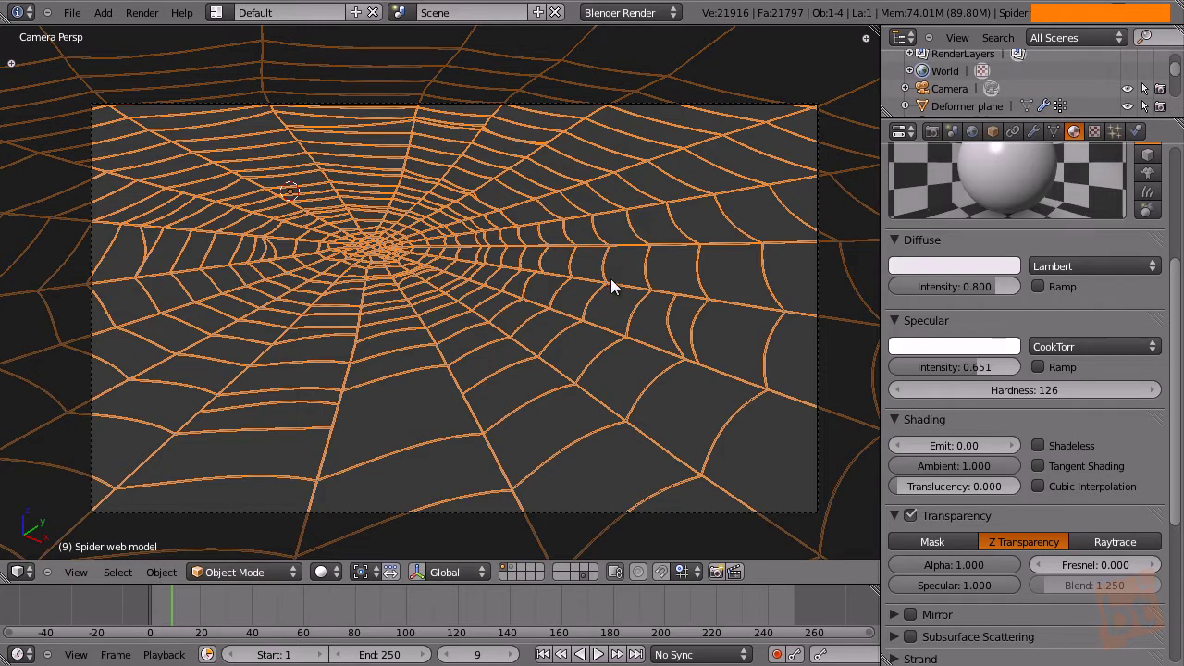
pyautogui.moveTo(1013, 564); pyautogui.dragTo(981, 569)
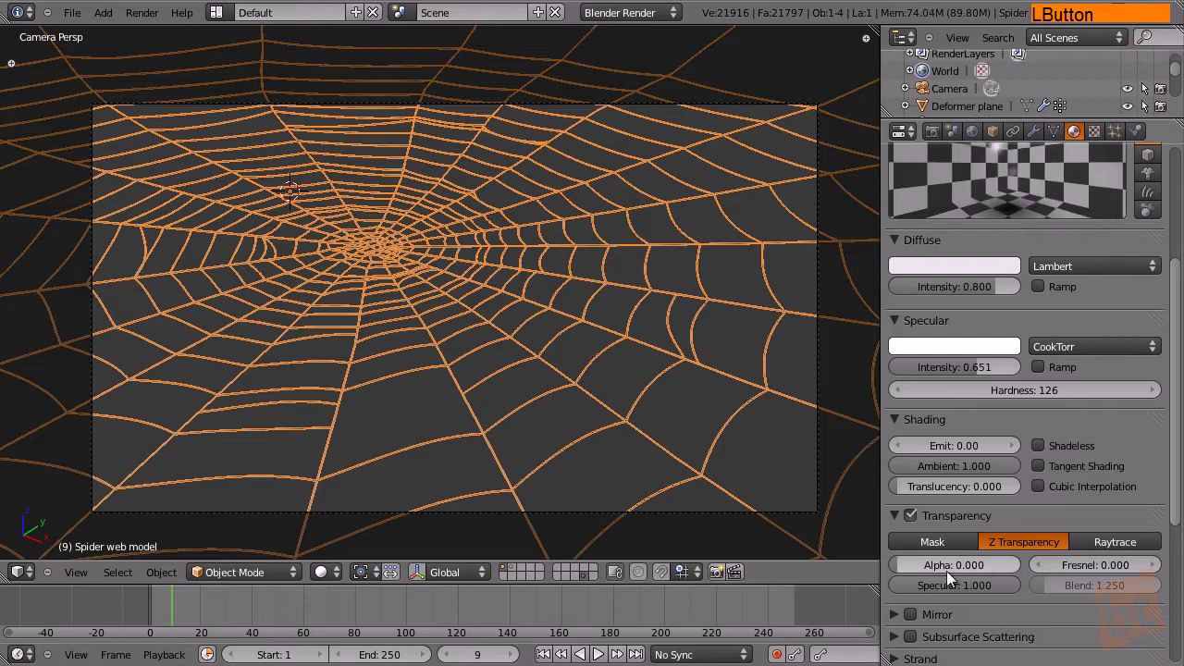
pyautogui.moveTo(1013, 565); pyautogui.dragTo(1015, 604, button='middle')
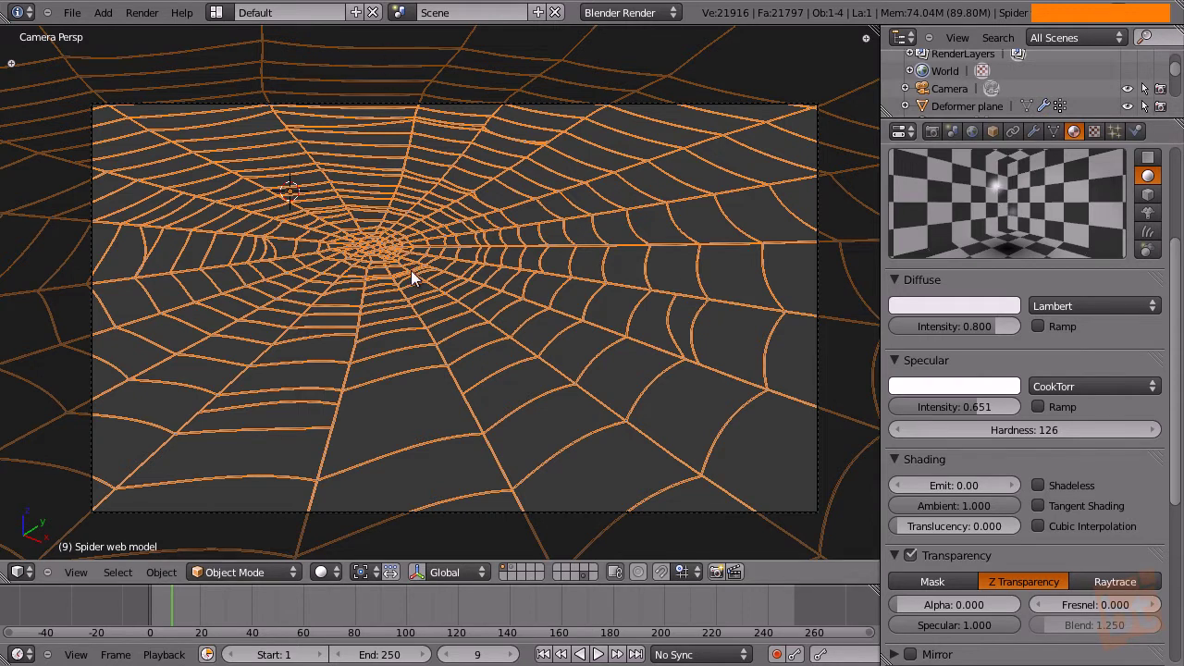
pyautogui.moveTo(948, 582); pyautogui.dragTo(942, 453, button='middle')
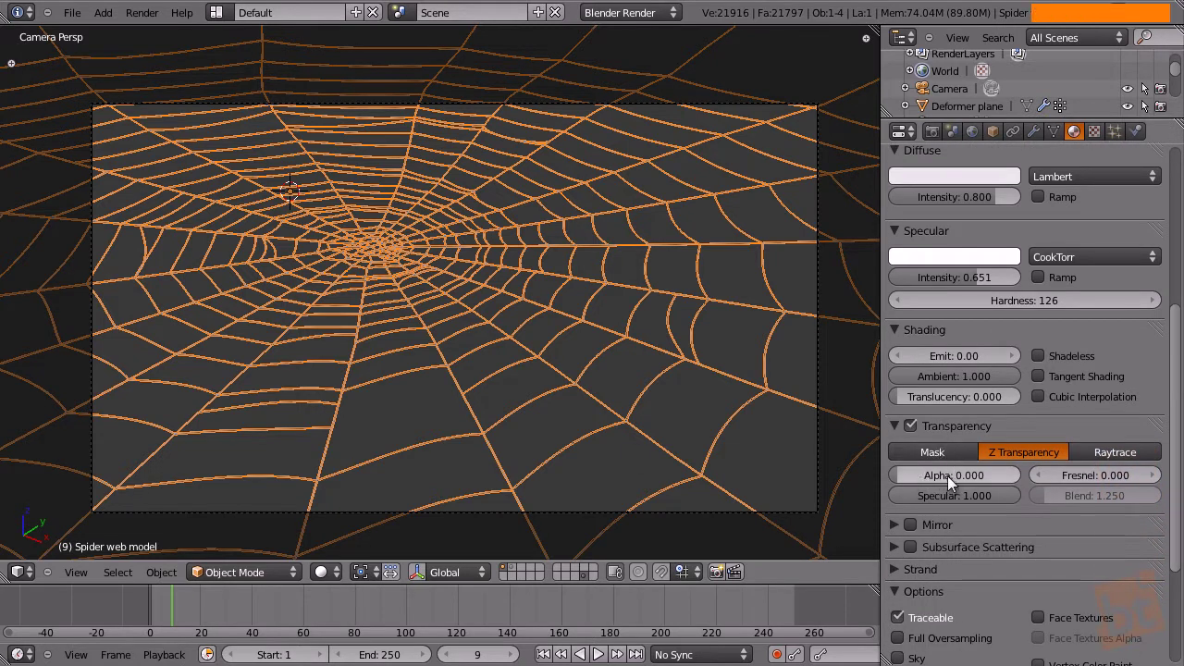
# Switch the web material to Raytrace transparency with an IOR of 1.100, and collapse its Specular and Shading settings.
pyautogui.click(1120, 452)
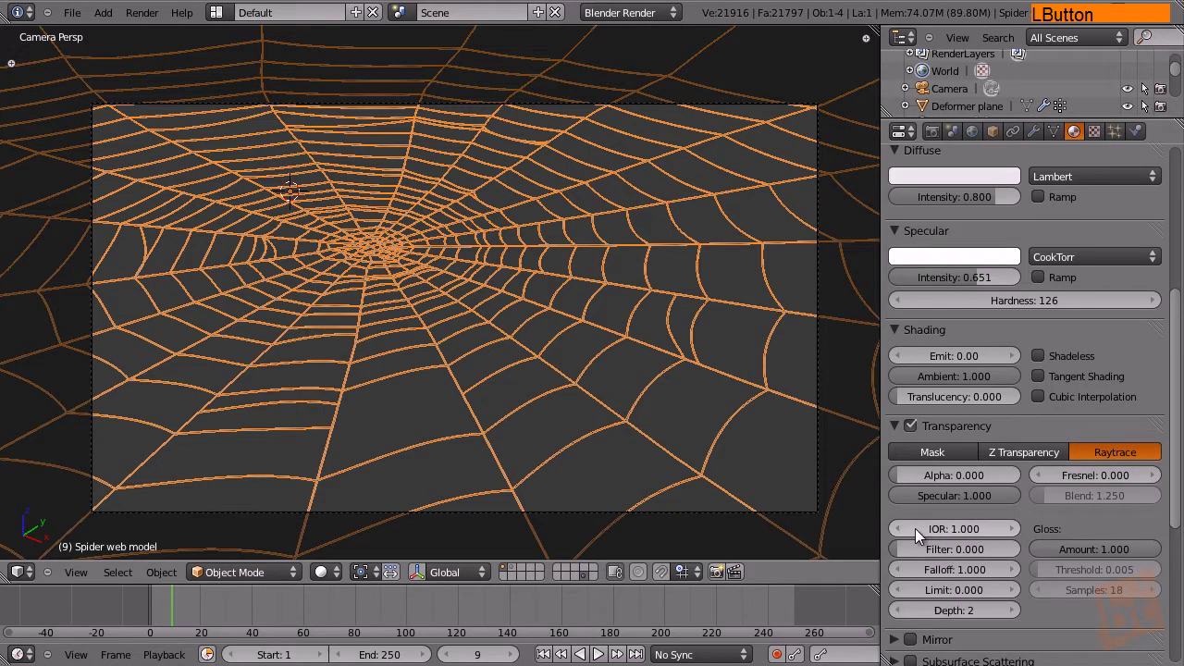
pyautogui.moveTo(1027, 423); pyautogui.dragTo(1024, 463, button='middle')
pyautogui.press('a')
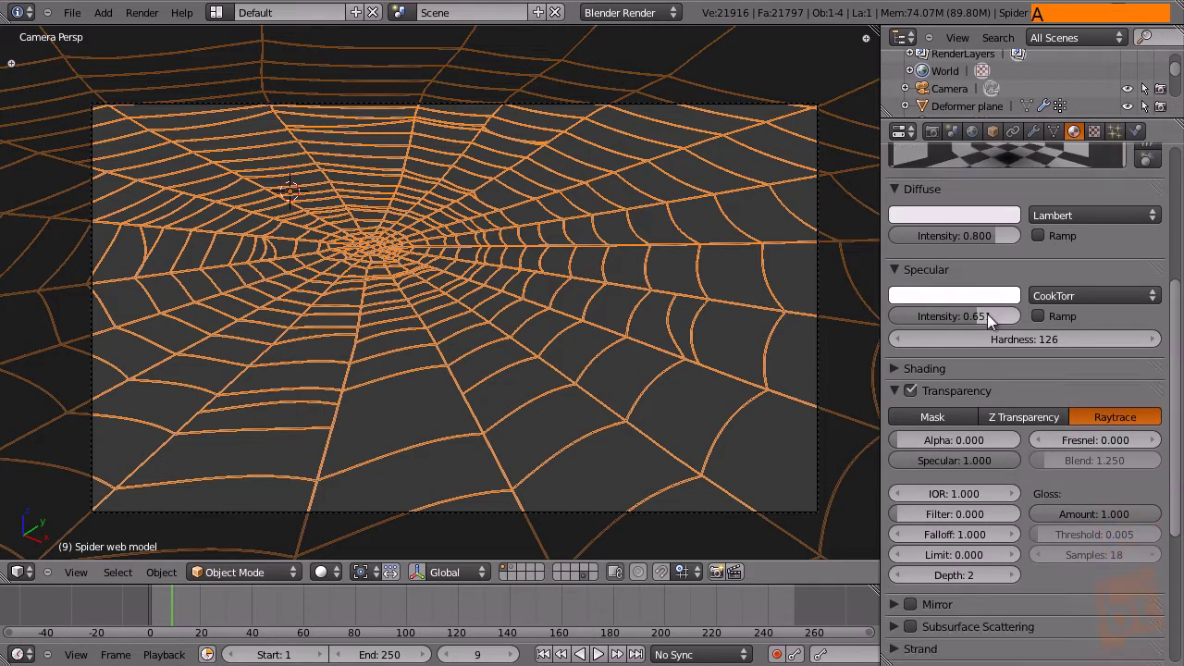
pyautogui.press('a')
pyautogui.moveTo(1072, 280); pyautogui.dragTo(1062, 415, button='middle')
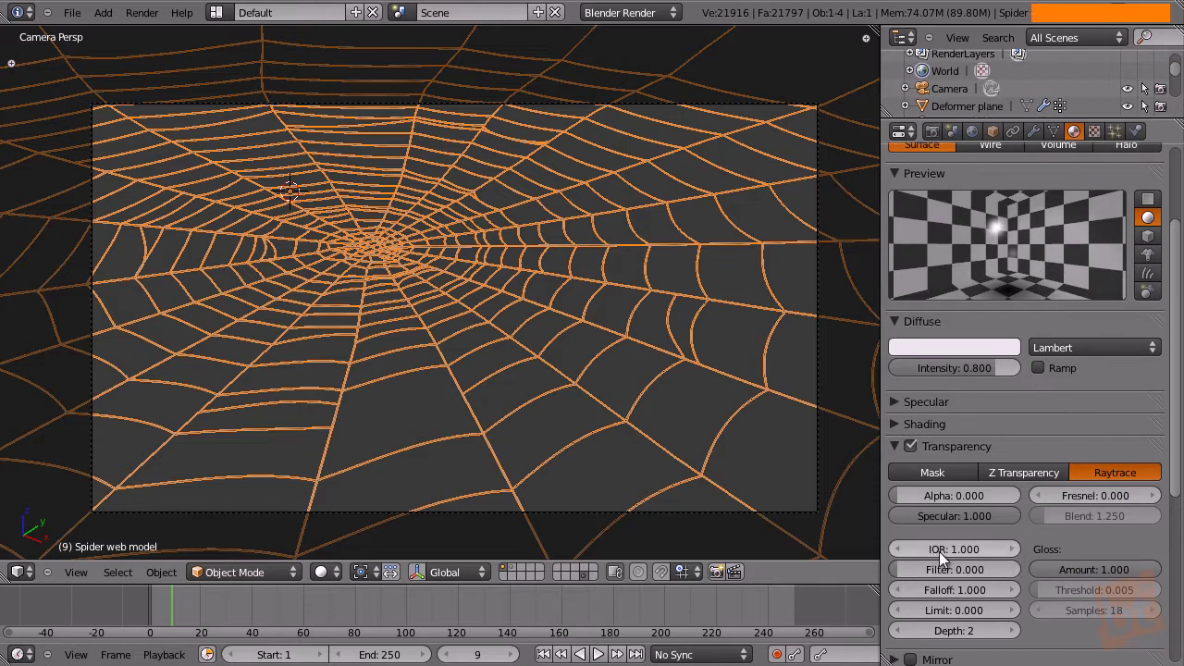
pyautogui.click(1014, 549)
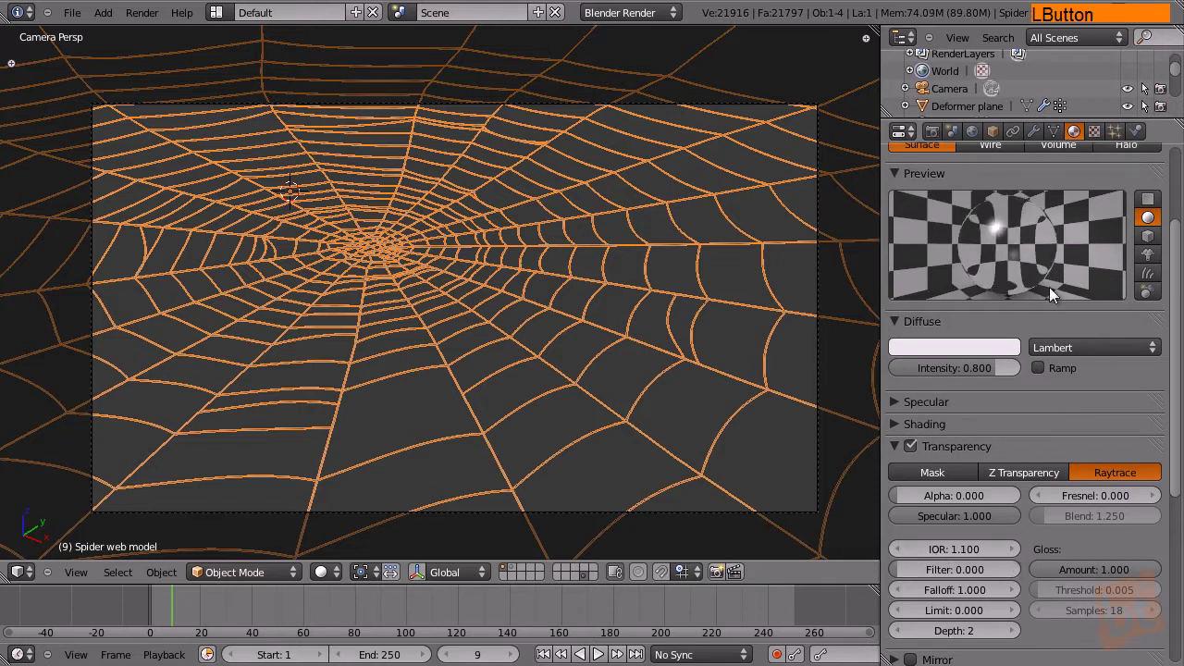
# Set the web material's IOR to 1.200 and render the current frame.
pyautogui.click(1015, 548)
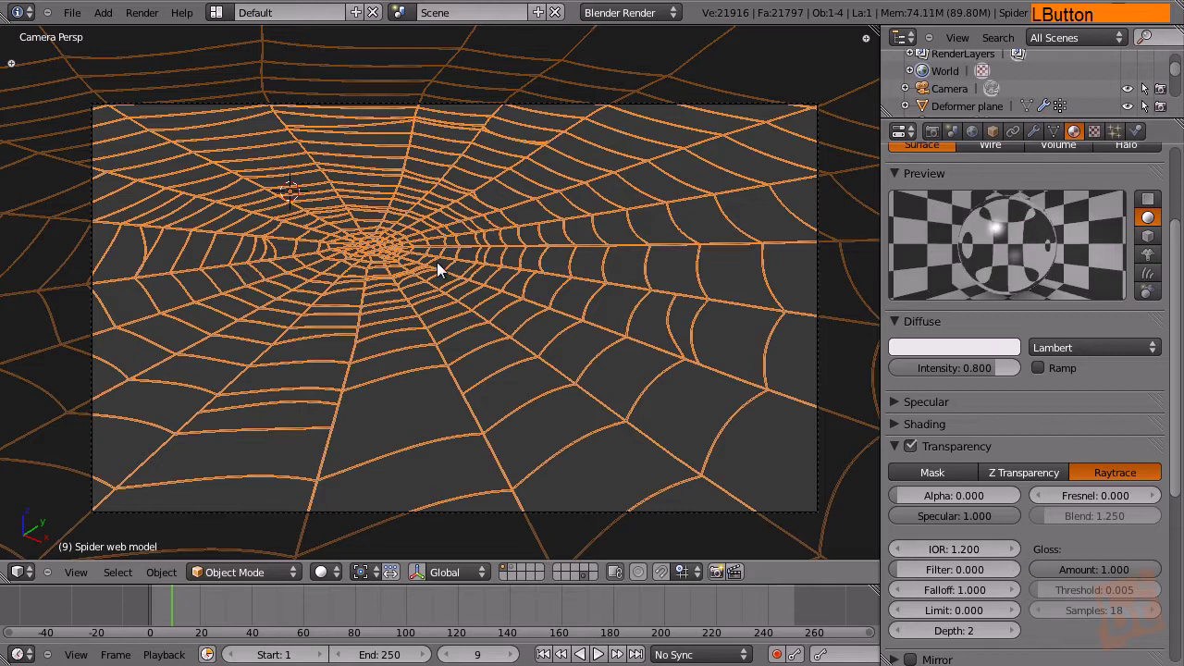
pyautogui.press('F12')
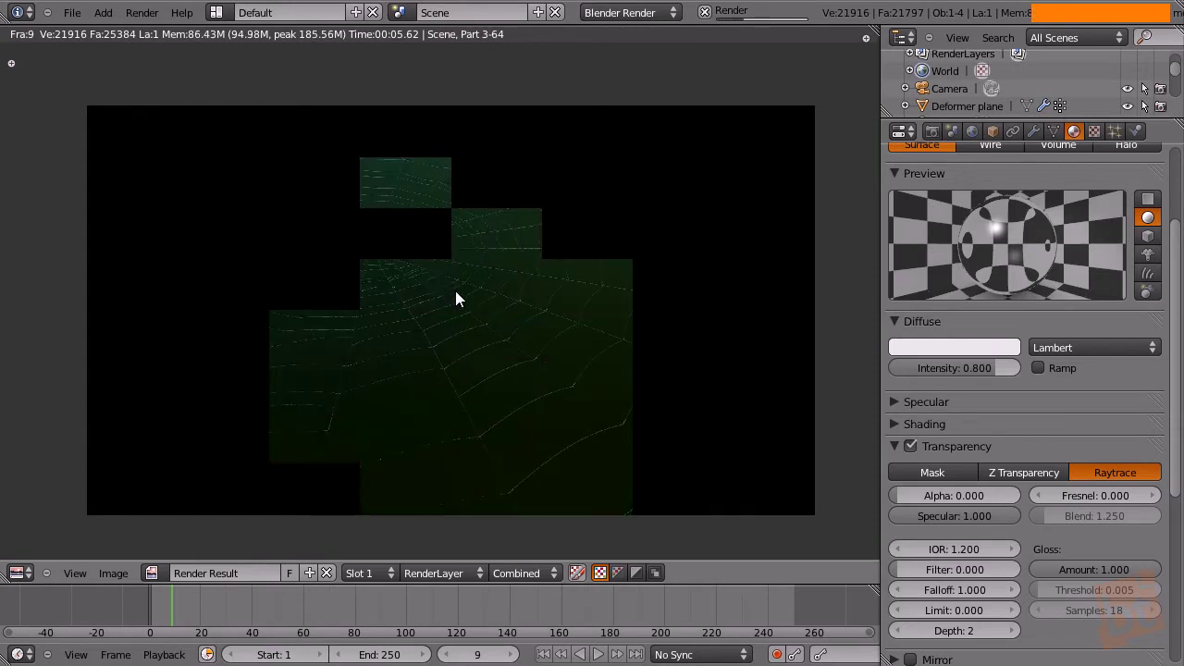
# Examine the transparent web strands up close across the rendered image, and close the render.
pyautogui.scroll(2, 468, 302)
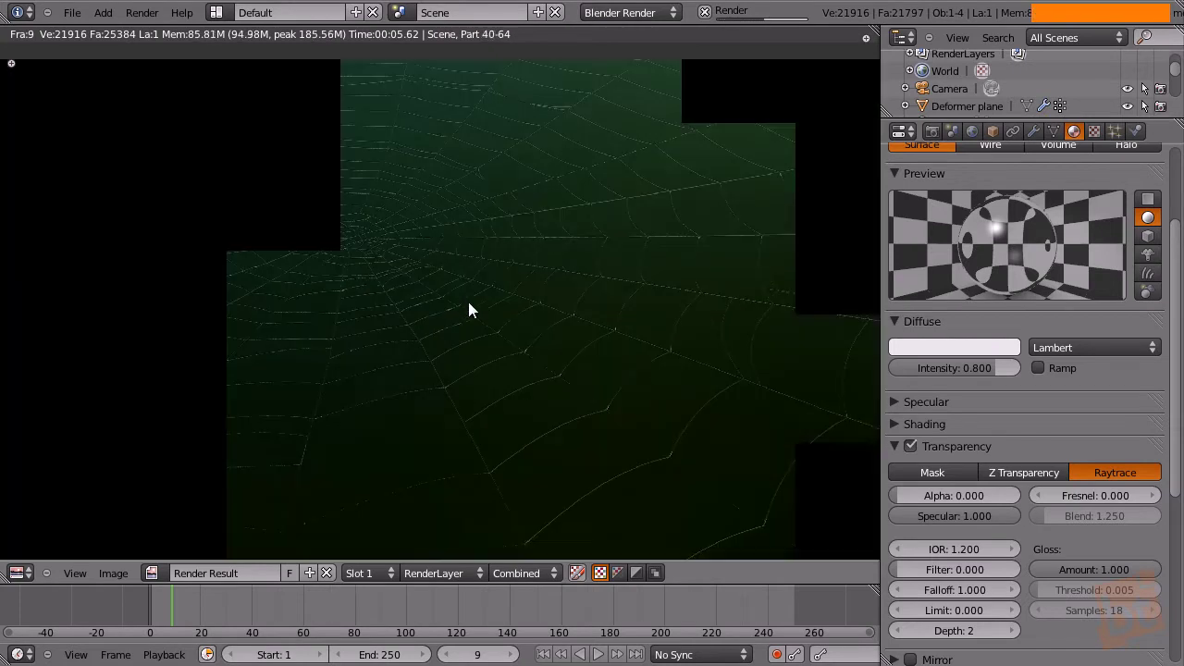
pyautogui.moveTo(463, 330); pyautogui.dragTo(497, 282, button='middle')
pyautogui.scroll(-2, 509, 331)
pyautogui.scroll(1, 509, 331)
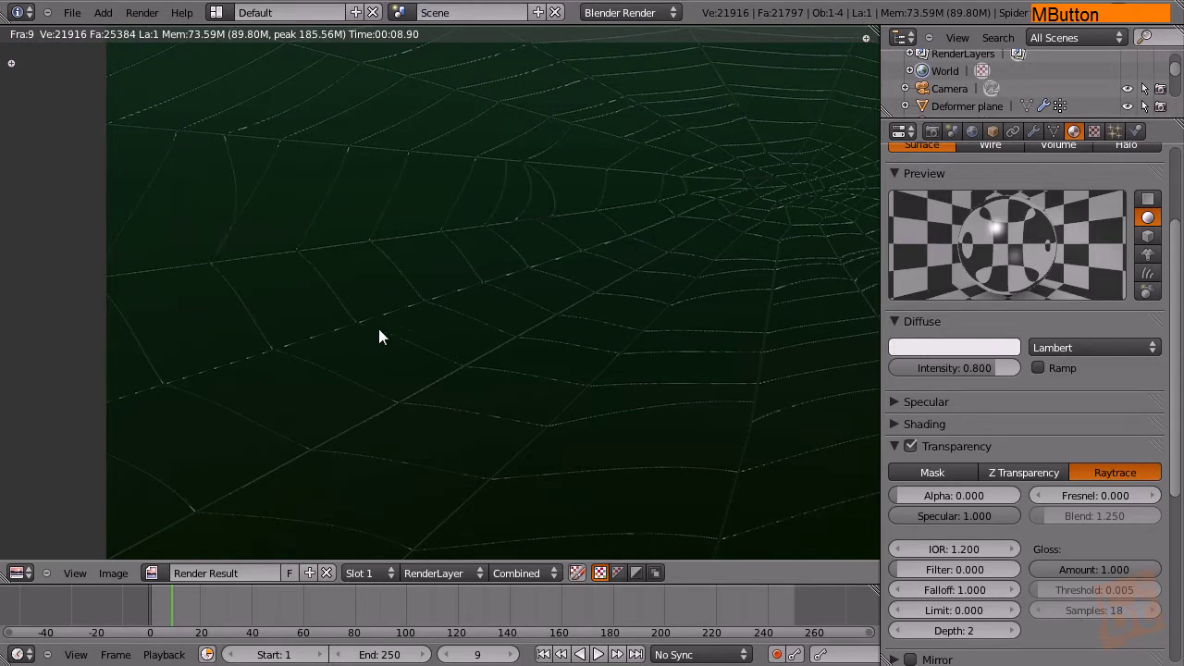
pyautogui.moveTo(181, 419); pyautogui.dragTo(650, 336, button='middle')
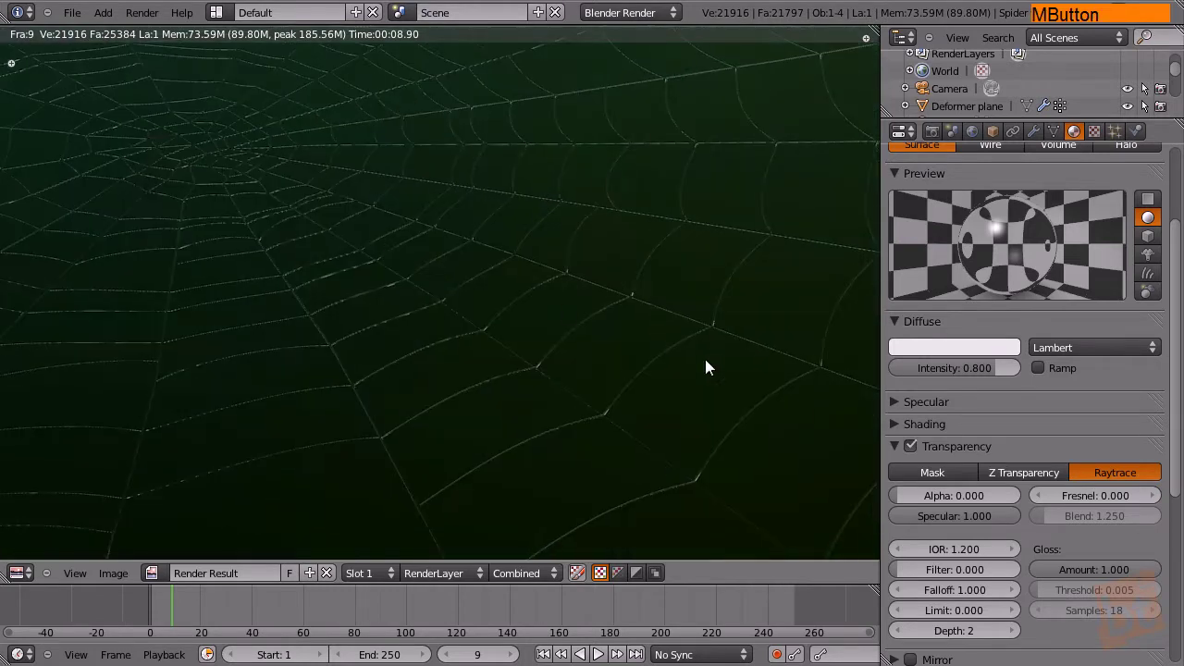
pyautogui.scroll(-2, 361, 315)
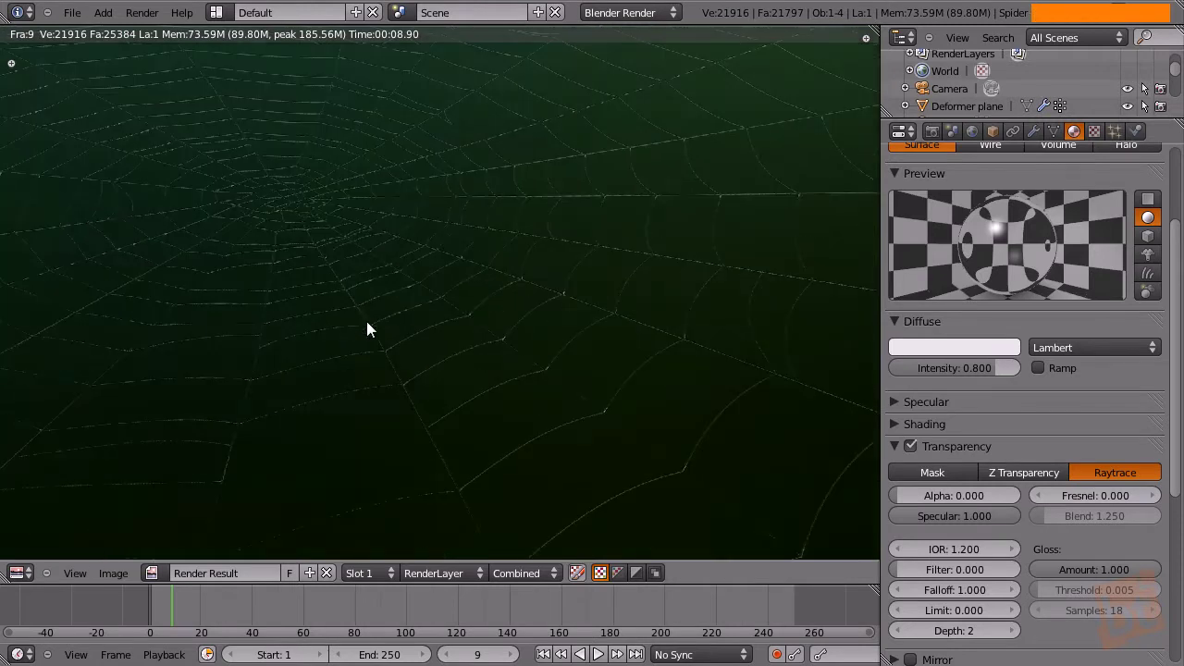
pyautogui.hotkey('shift', 'space')
pyautogui.hotkey('shift', 'space')
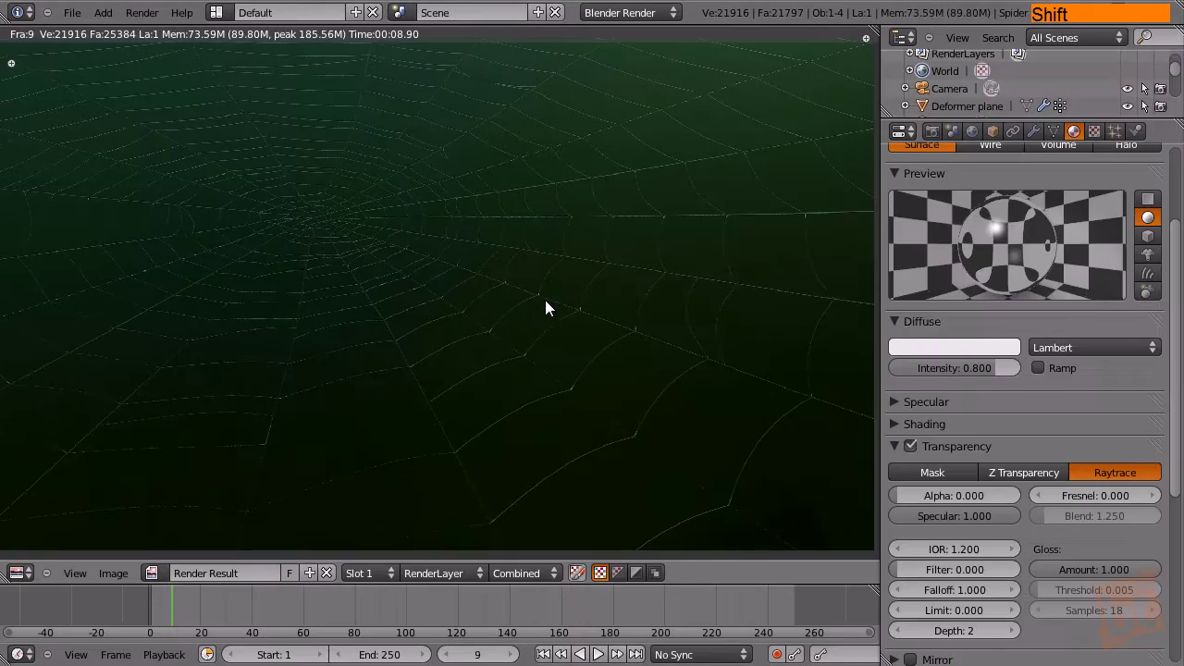
pyautogui.moveTo(546, 293); pyautogui.dragTo(559, 355, button='middle')
pyautogui.press('Escape')
# Select the lamp and examine its placement relative to the camera and the web from several angles.
pyautogui.moveTo(545, 275); pyautogui.dragTo(634, 181, button='middle')
pyautogui.scroll(-4, 541, 255)
pyautogui.moveTo(655, 125); pyautogui.dragTo(331, 323, button='right')
pyautogui.keyDown('shift'); pyautogui.moveTo(330, 323); pyautogui.dragTo(559, 312, button='middle'); pyautogui.keyUp('shift')
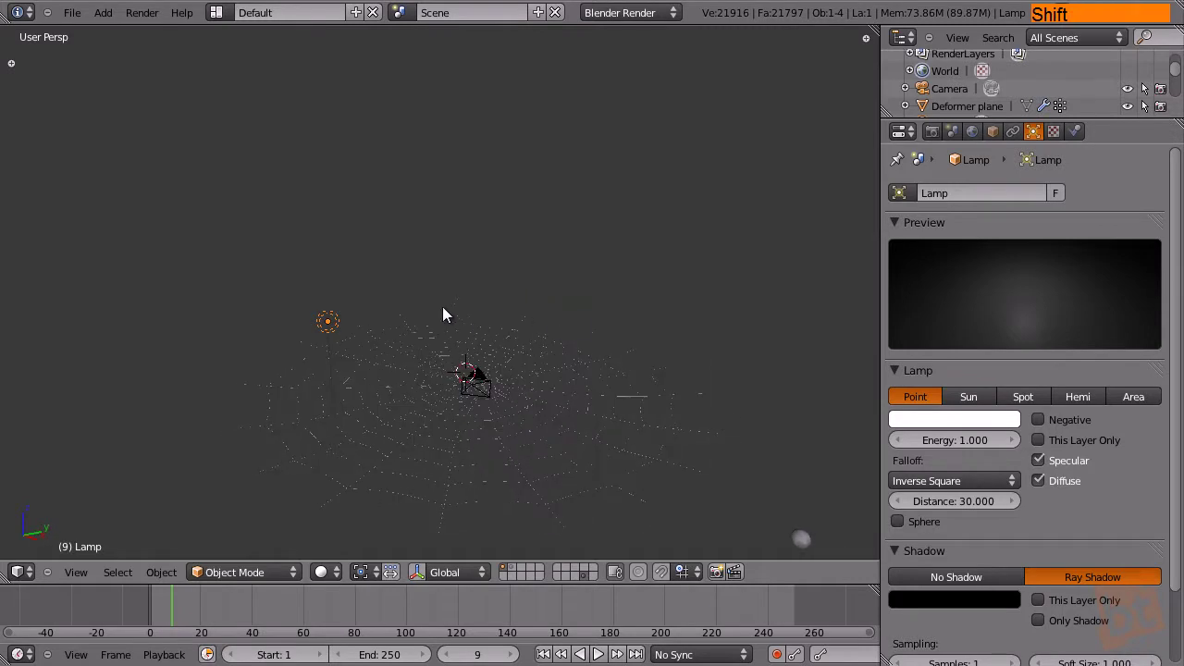
pyautogui.keyDown('shift'); pyautogui.moveTo(474, 327); pyautogui.dragTo(462, 417, button='middle'); pyautogui.keyUp('shift')
pyautogui.moveTo(335, 324); pyautogui.dragTo(339, 373, button='right')
pyautogui.moveTo(571, 389); pyautogui.dragTo(534, 215, button='middle')
pyautogui.keyDown('shift'); pyautogui.moveTo(535, 209); pyautogui.dragTo(540, 283, button='middle'); pyautogui.keyUp('shift')
pyautogui.moveTo(525, 398); pyautogui.dragTo(492, 385, button='middle')
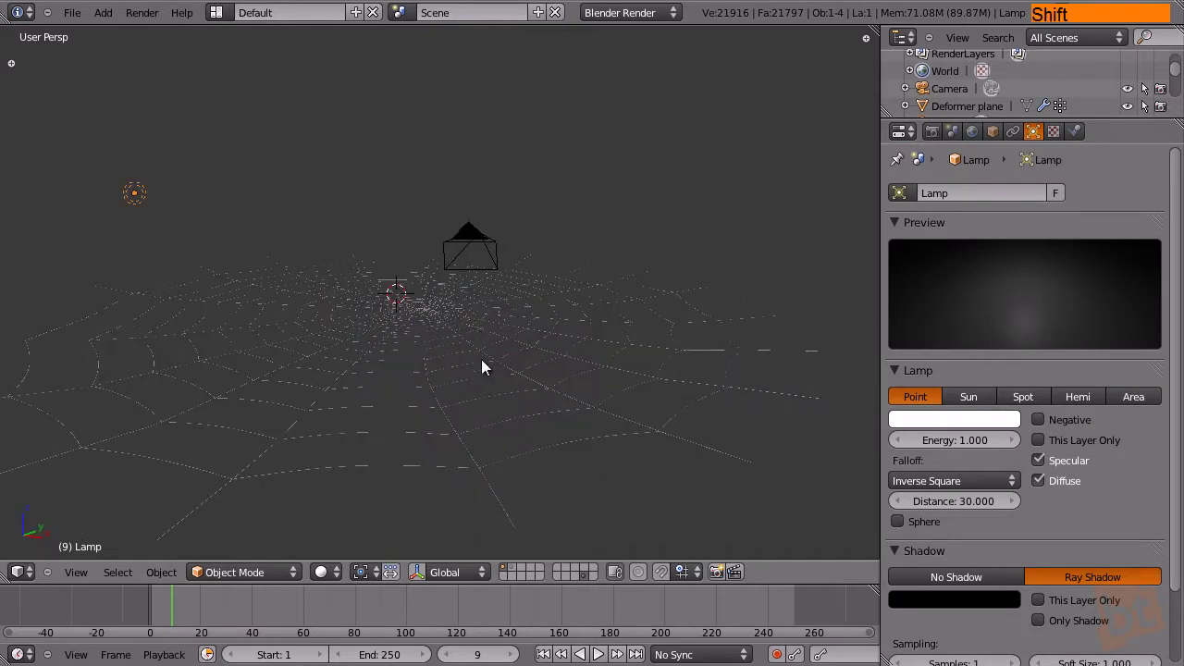
# Return to the camera view, select the spider web model and enable rendering of both its particle systems.
pyautogui.press('KP_0')
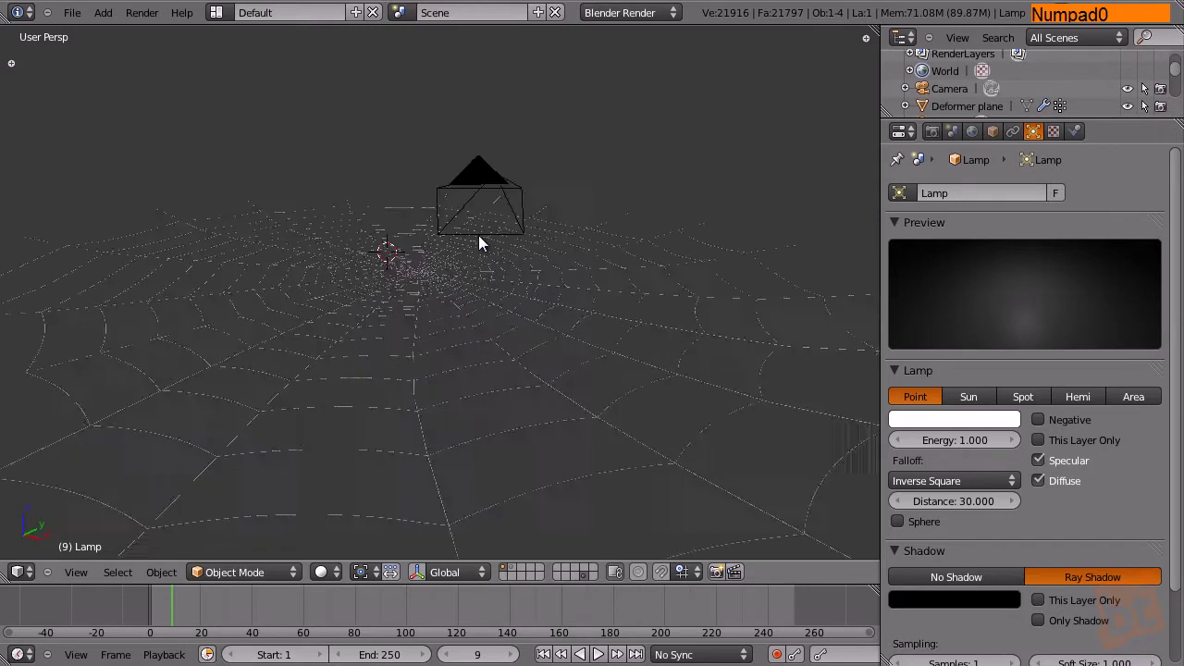
pyautogui.rightClick(385, 271)
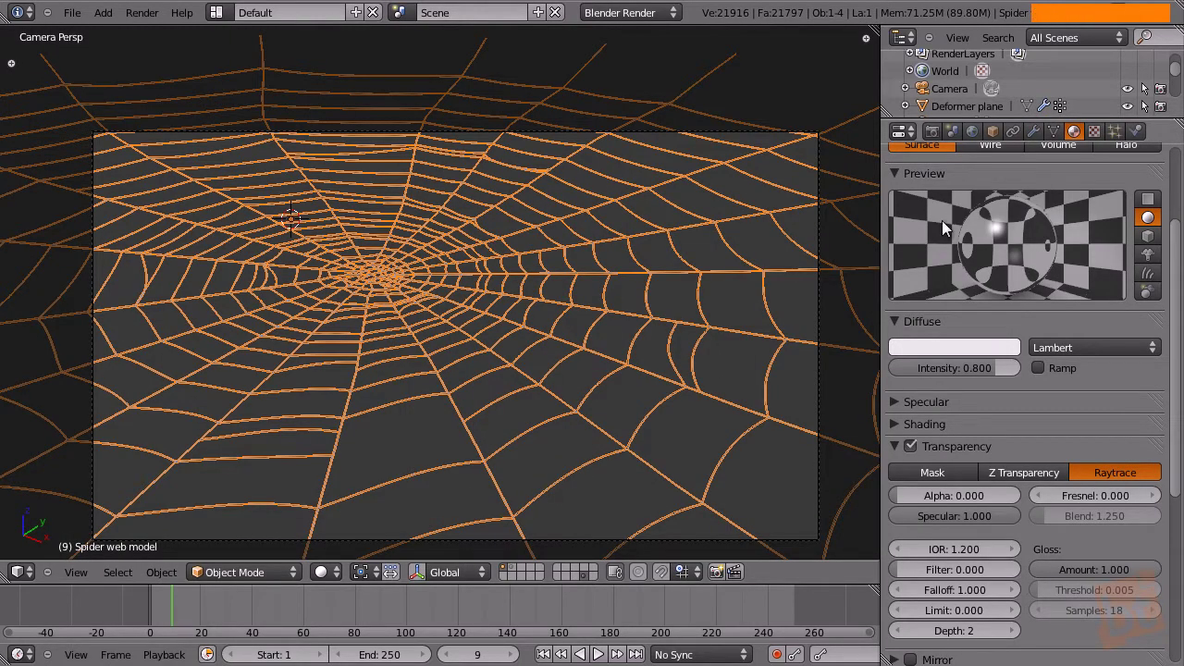
pyautogui.click(1034, 131)
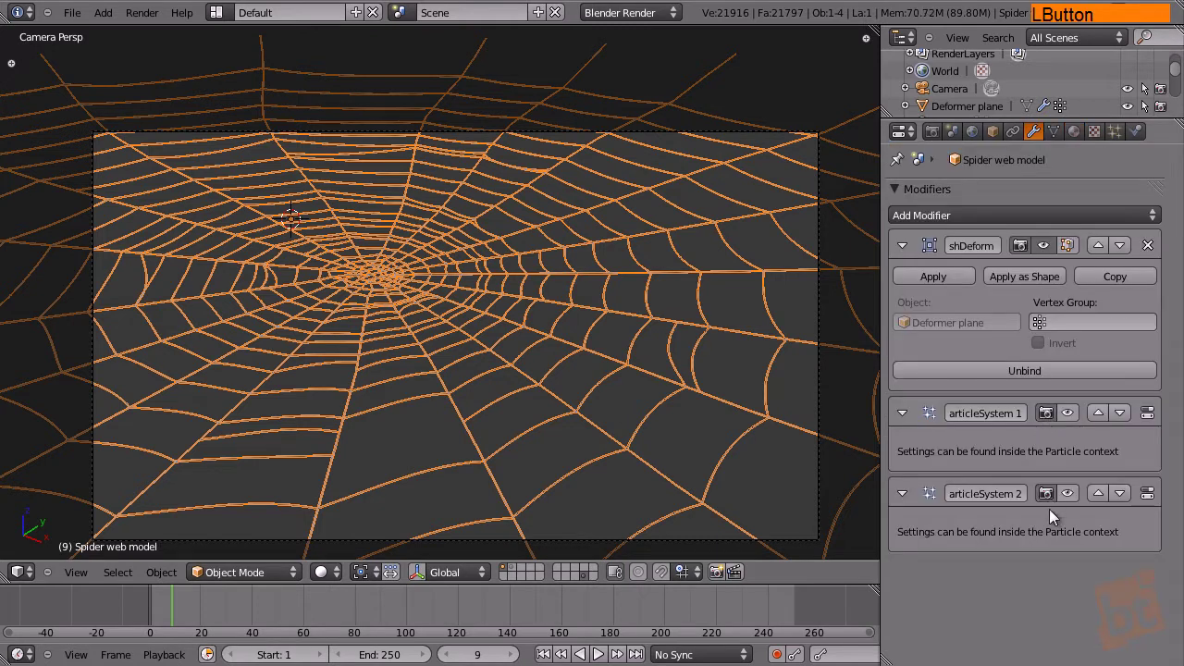
# Select the Water Drip object beside the web and assign it the existing Spider Web Mat material.
pyautogui.moveTo(634, 379); pyautogui.dragTo(476, 301, button='middle')
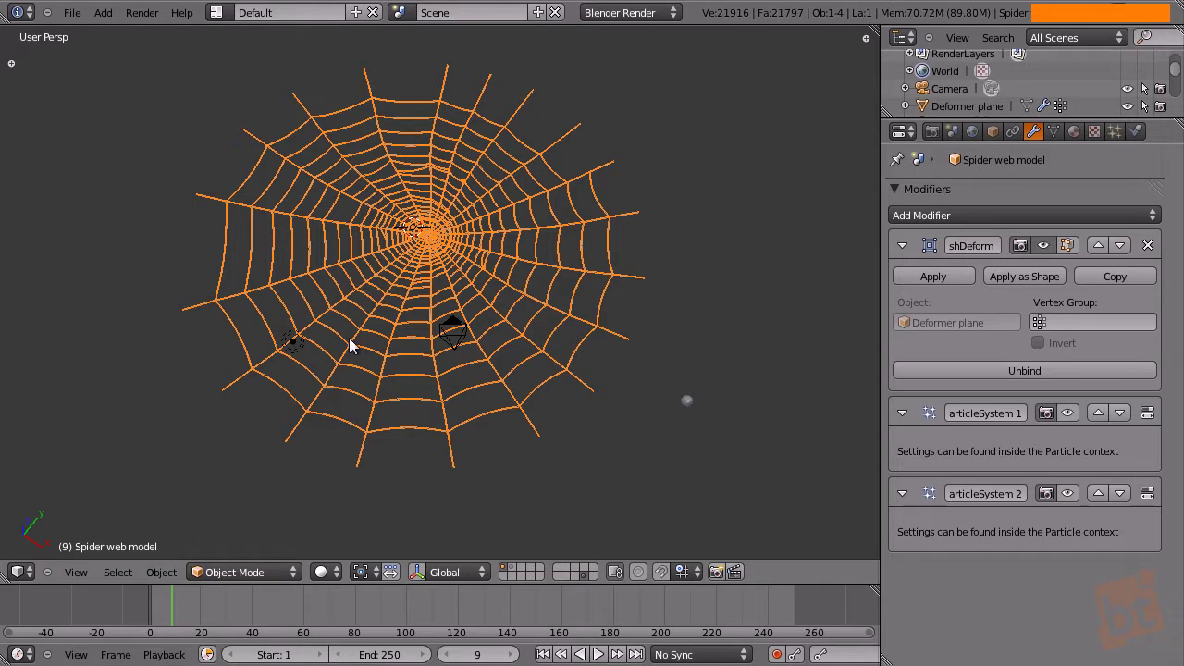
pyautogui.rightClick(687, 402)
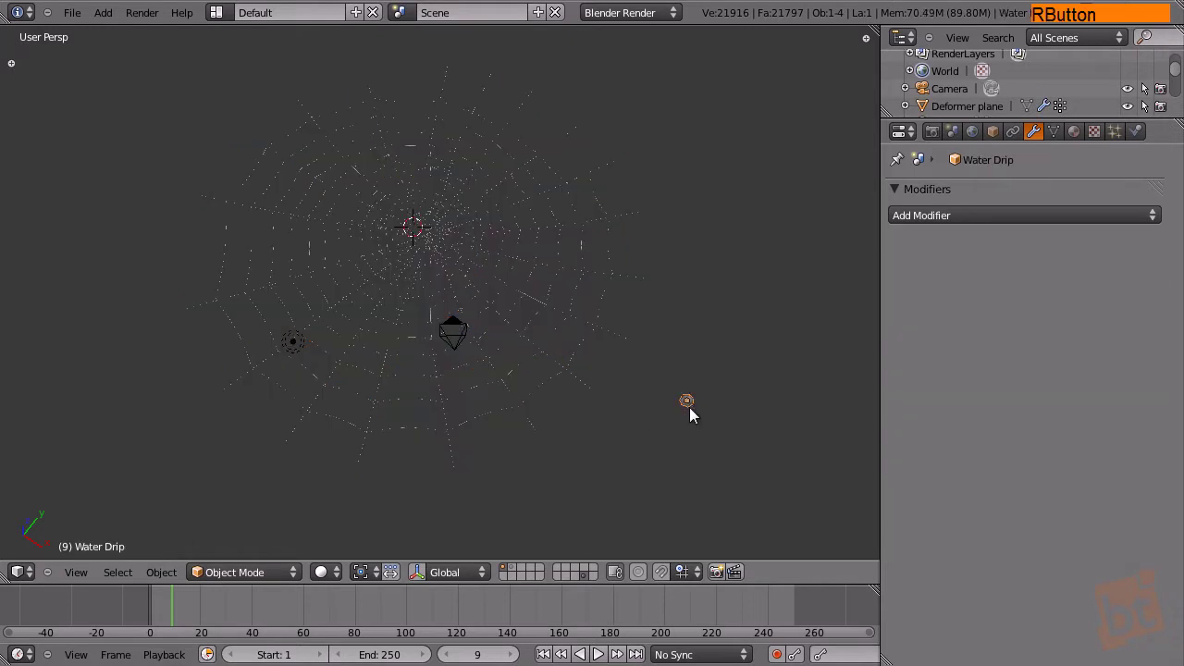
pyautogui.moveTo(689, 433); pyautogui.dragTo(581, 316, button='middle')
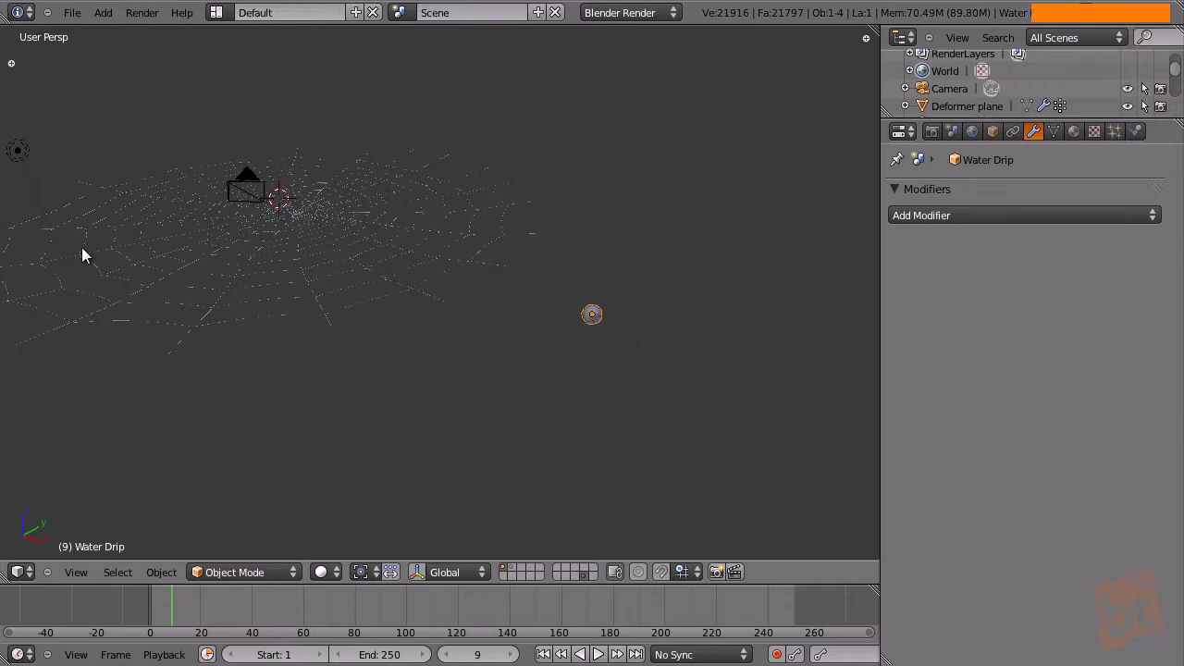
pyautogui.moveTo(592, 347); pyautogui.dragTo(668, 333, button='middle')
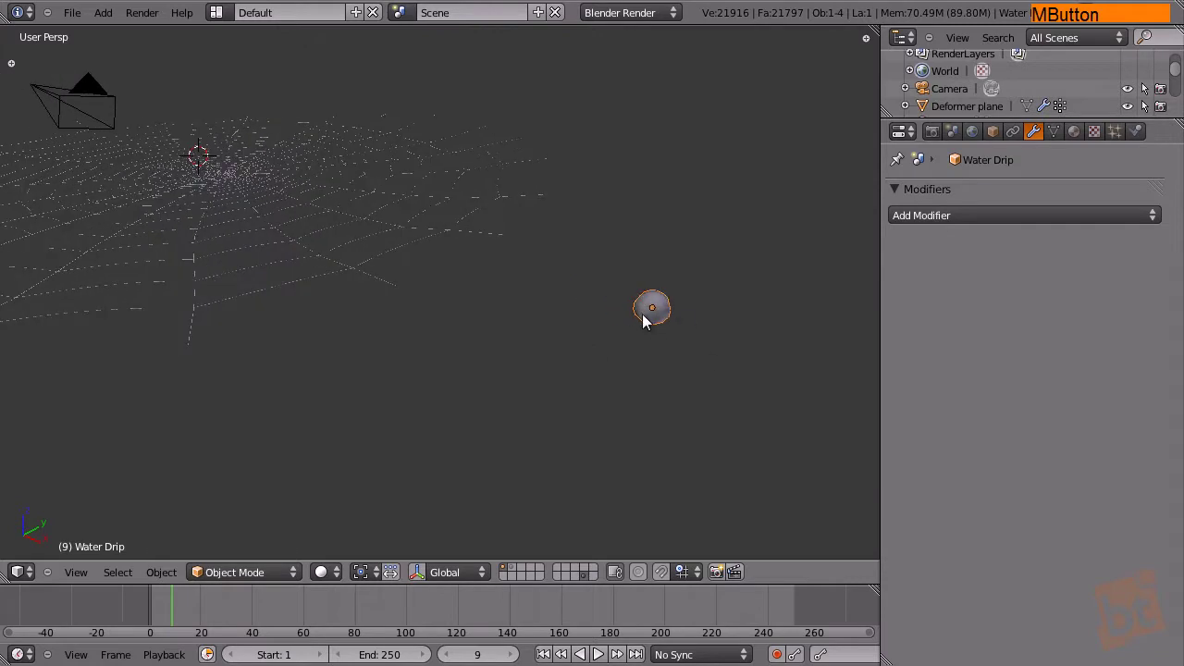
pyautogui.click(1074, 131)
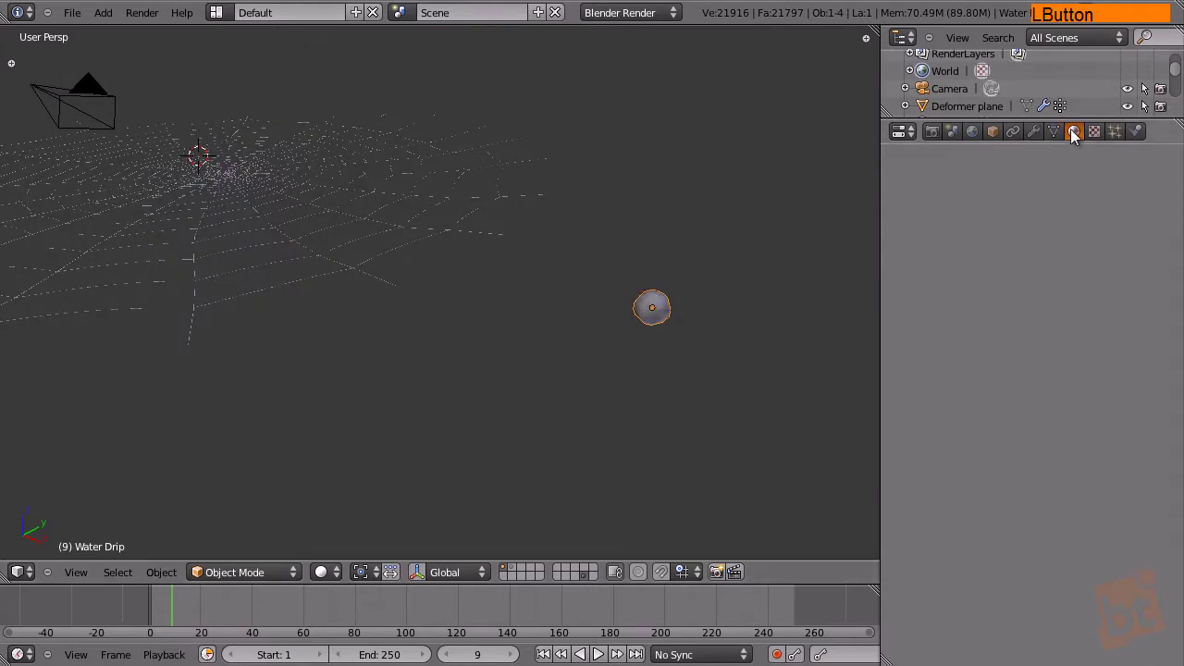
pyautogui.click(901, 253)
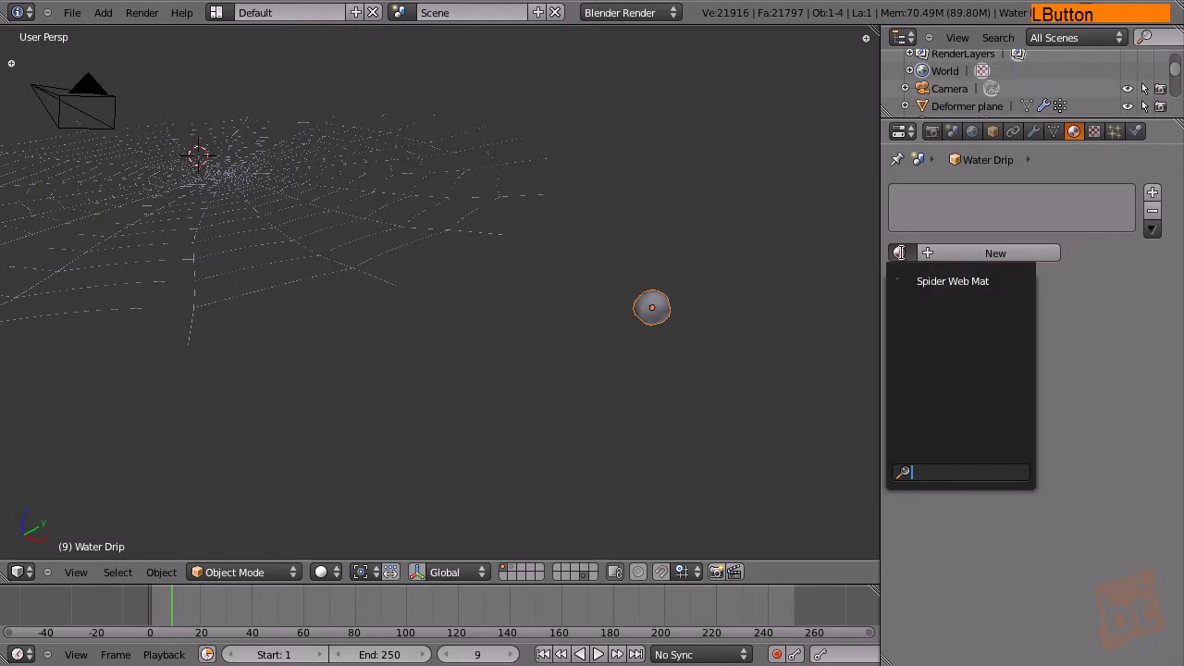
pyautogui.click(942, 281)
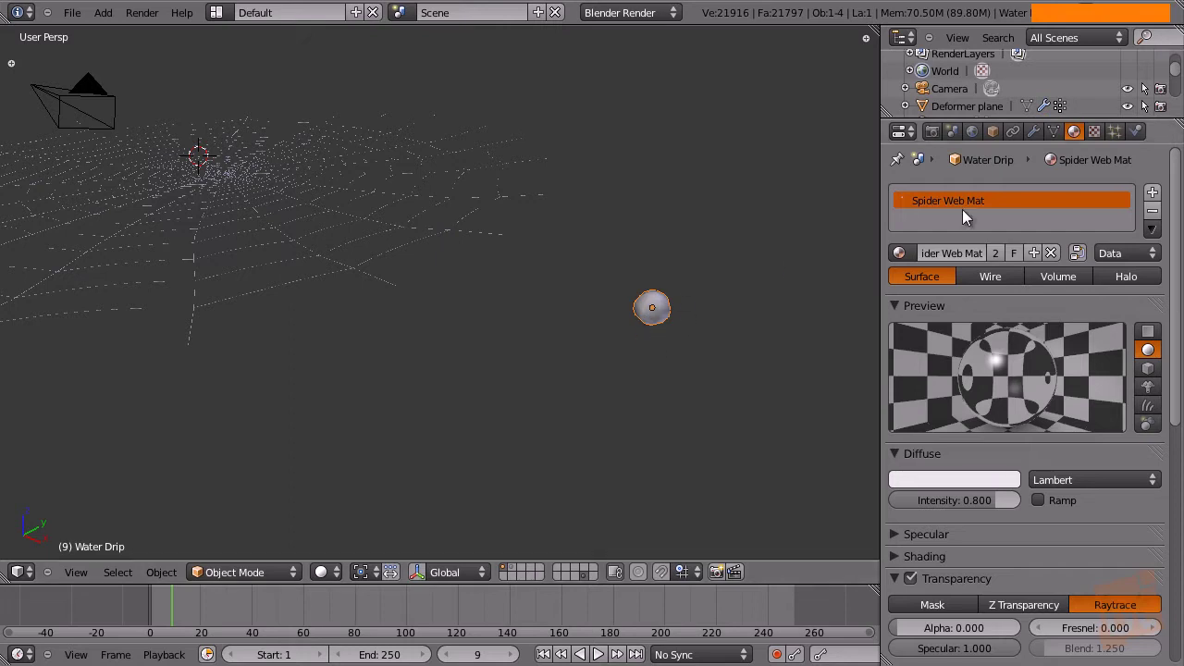
# Make the Water Drip's material a single-user copy and rename it Water Mat.
pyautogui.click(996, 256)
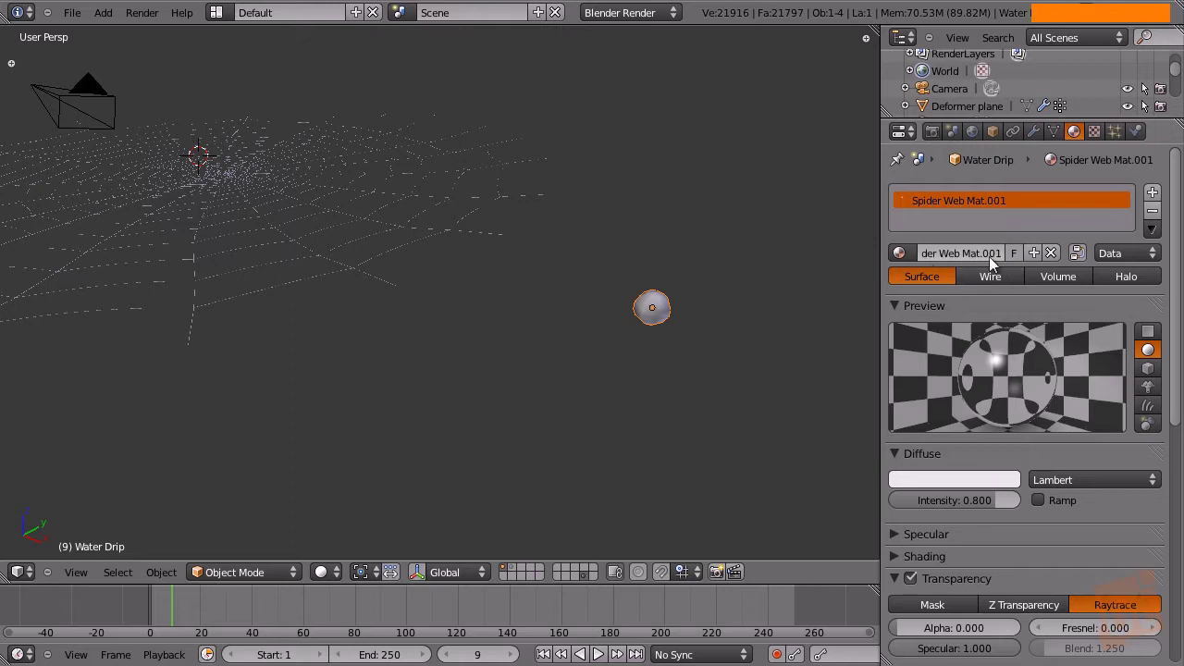
pyautogui.click(966, 258)
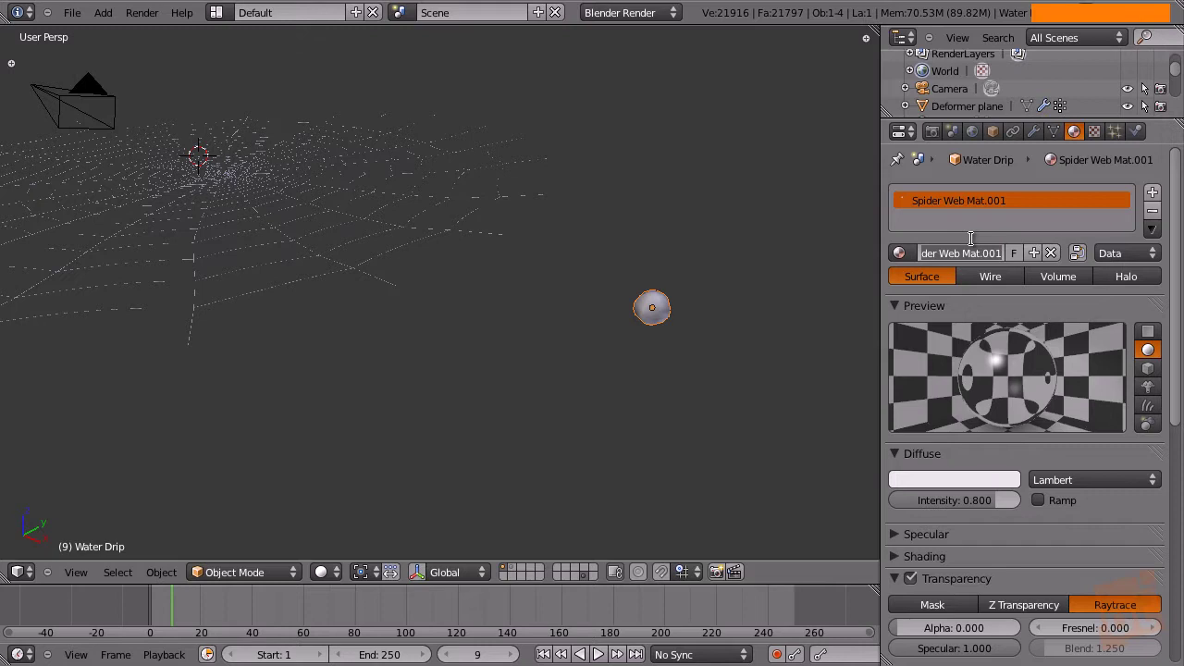
pyautogui.write('A')
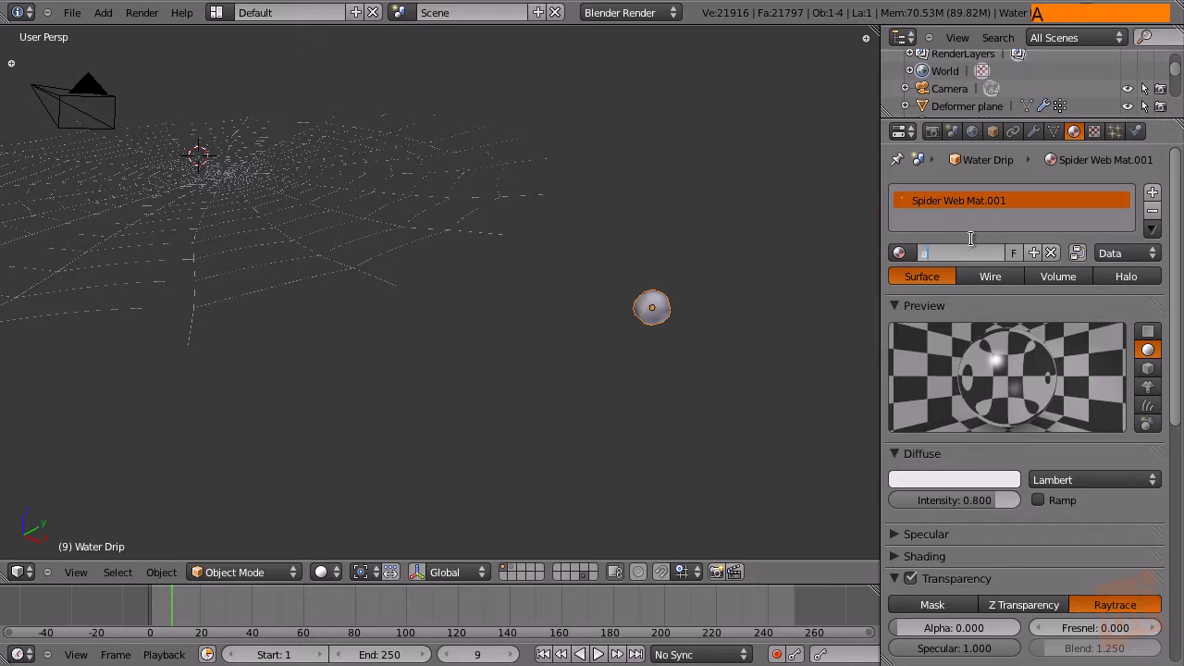
pyautogui.write('ater')
pyautogui.press('Return')
pyautogui.click(974, 249)
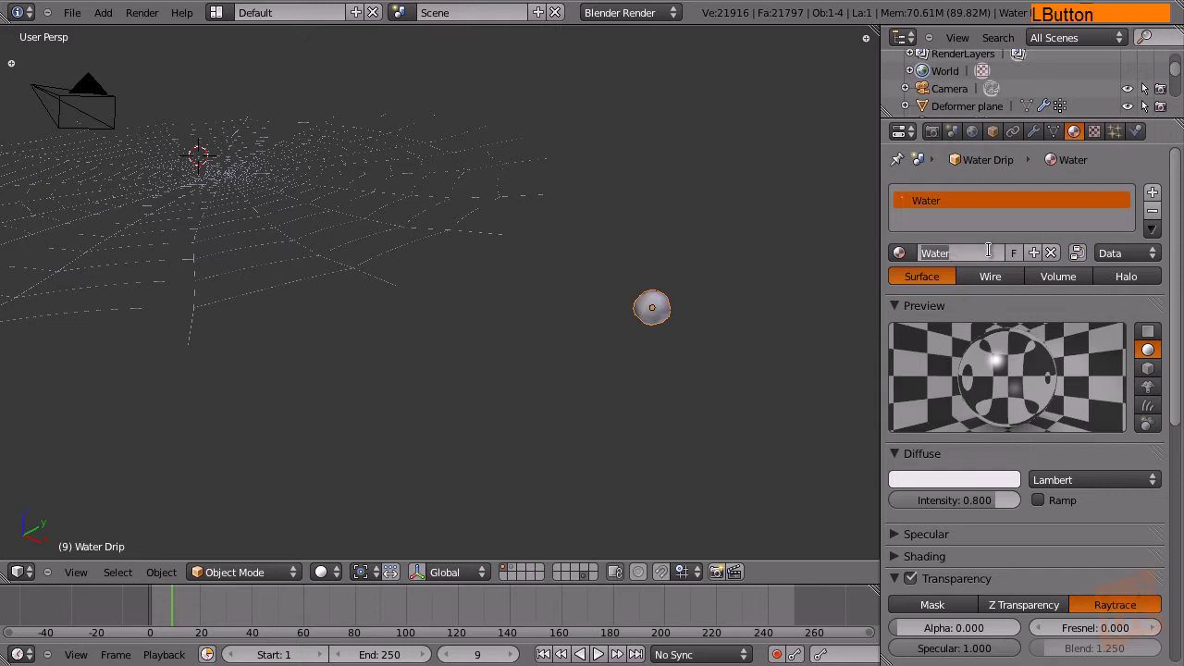
pyautogui.write('Mat')
pyautogui.press('Return')
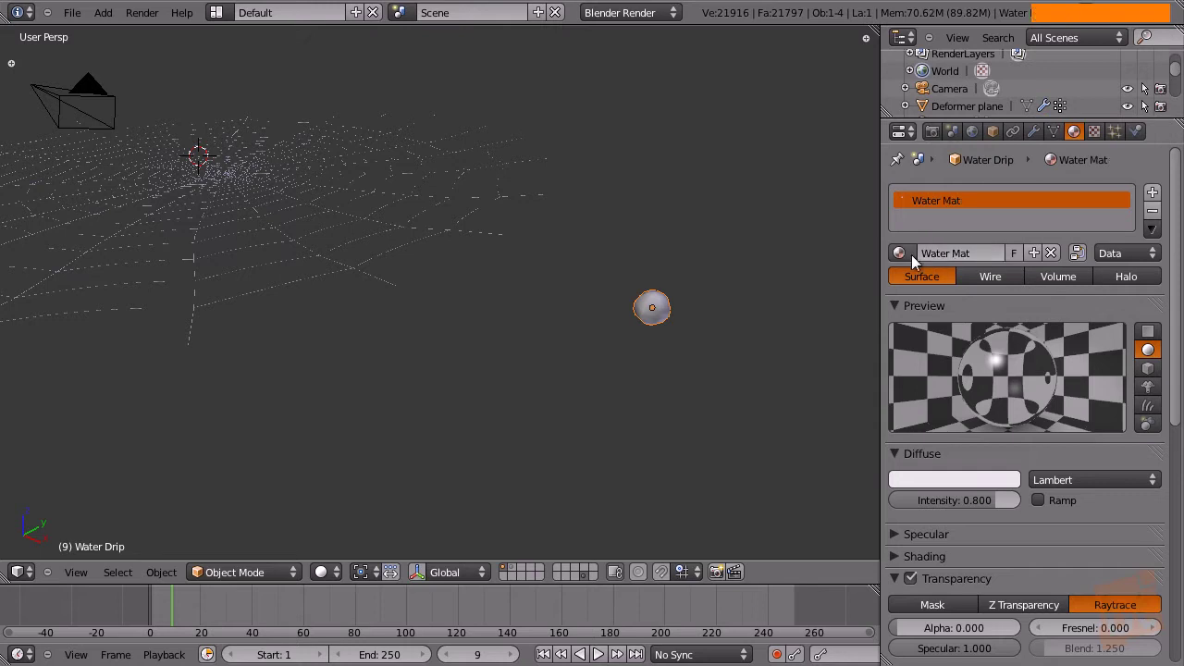
# Render the current frame and check the water drops along the web's strands.
pyautogui.moveTo(325, 266); pyautogui.dragTo(460, 296, button='middle')
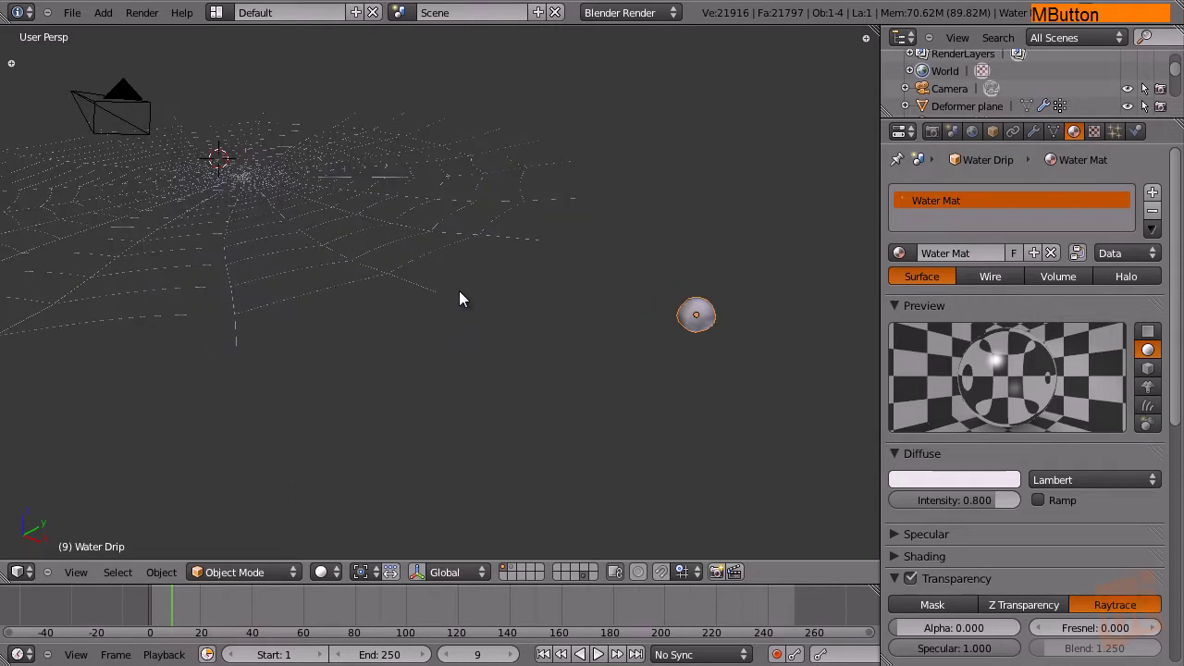
pyautogui.press('F12')
pyautogui.moveTo(458, 379); pyautogui.dragTo(504, 343, button='middle')
pyautogui.scroll(2, 432, 362)
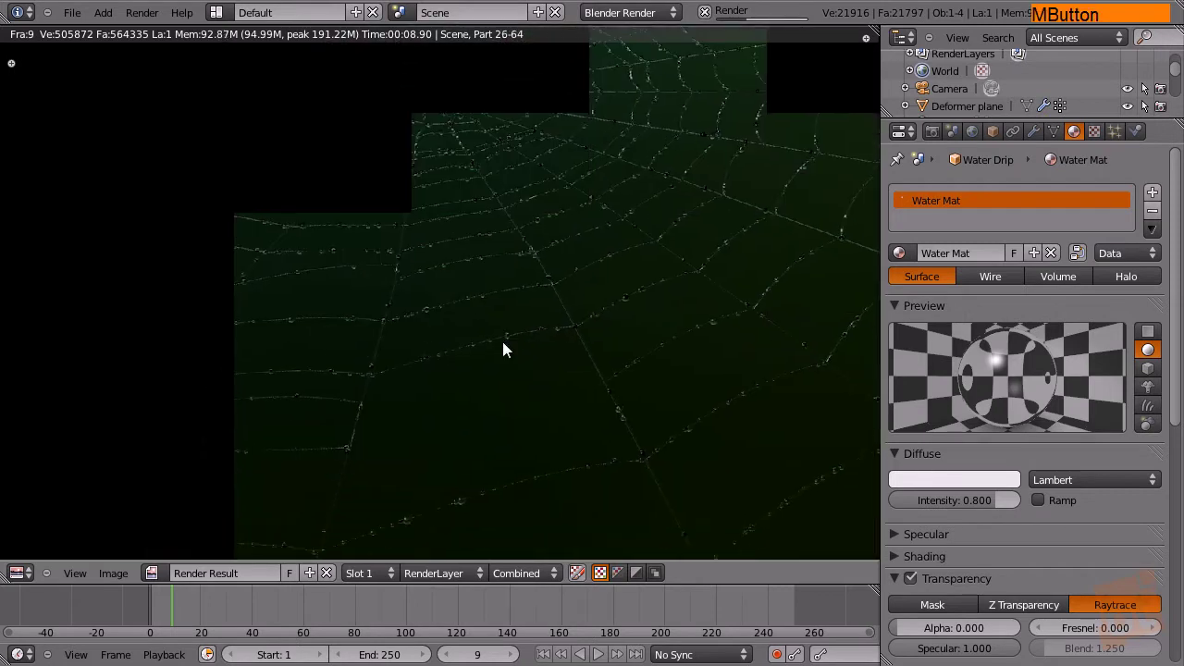
pyautogui.moveTo(617, 412); pyautogui.dragTo(603, 367, button='middle')
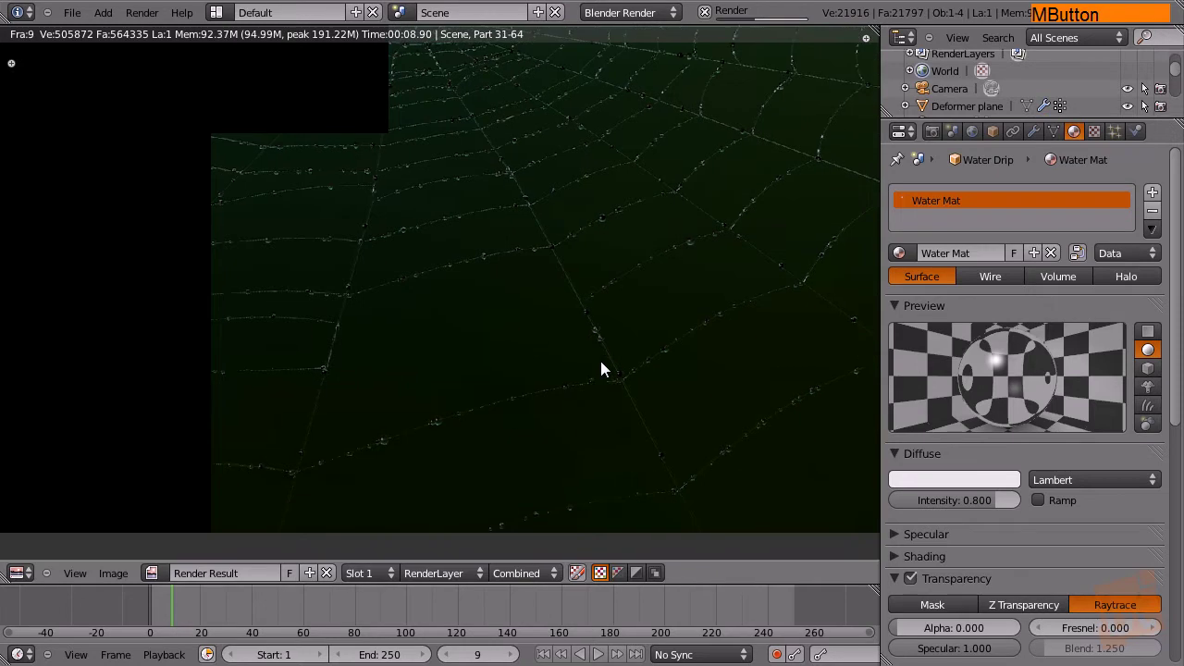
pyautogui.moveTo(586, 323); pyautogui.dragTo(538, 317, button='middle')
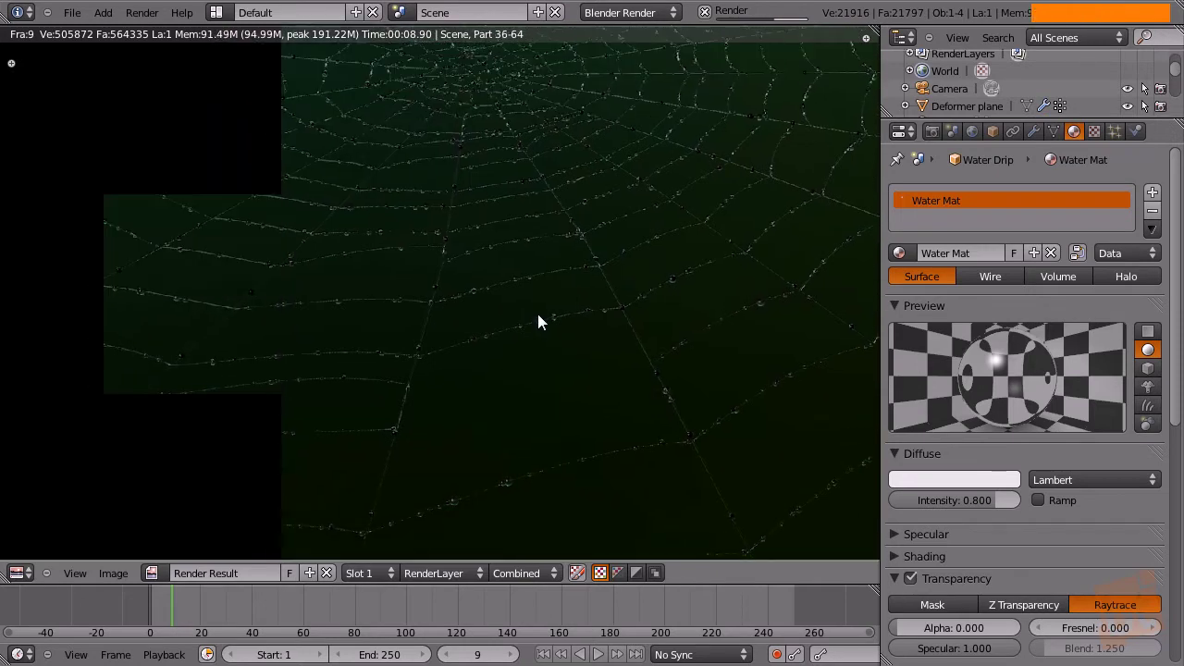
pyautogui.scroll(1, 529, 310)
pyautogui.moveTo(529, 309); pyautogui.dragTo(534, 399, button='middle')
pyautogui.moveTo(553, 245); pyautogui.dragTo(485, 299, button='middle')
pyautogui.scroll(-2, 485, 299)
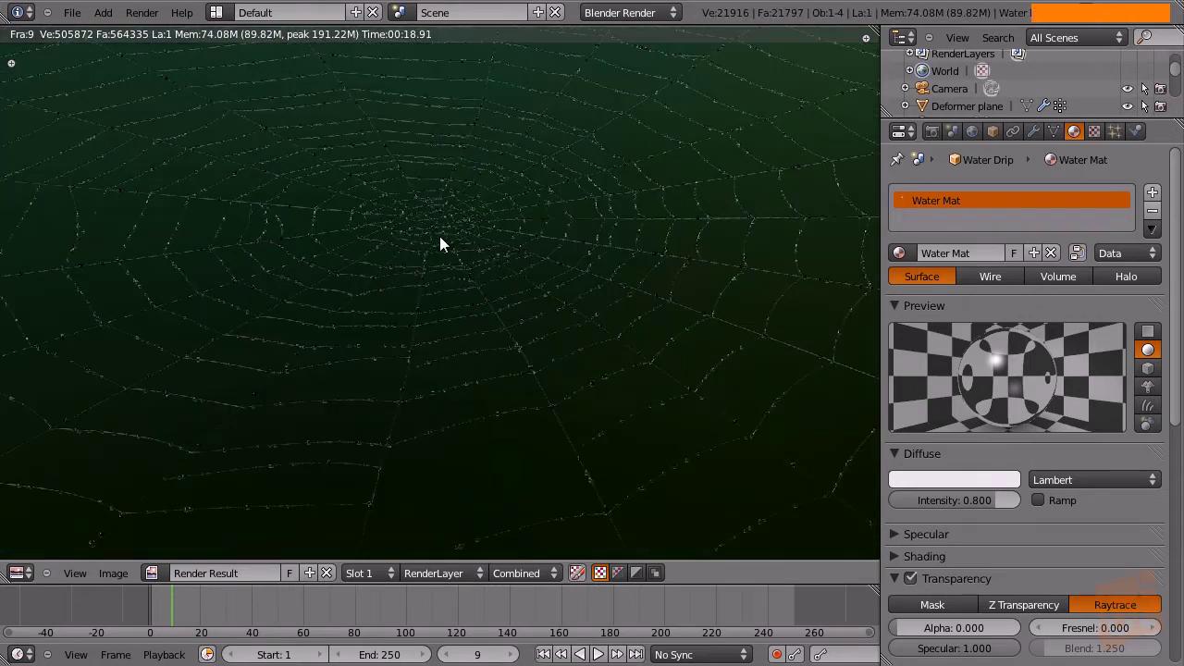
# Examine the water drops around the web's centre in the finished render, and close the render.
pyautogui.scroll(1, 451, 243)
pyautogui.moveTo(453, 242); pyautogui.dragTo(388, 329, button='middle')
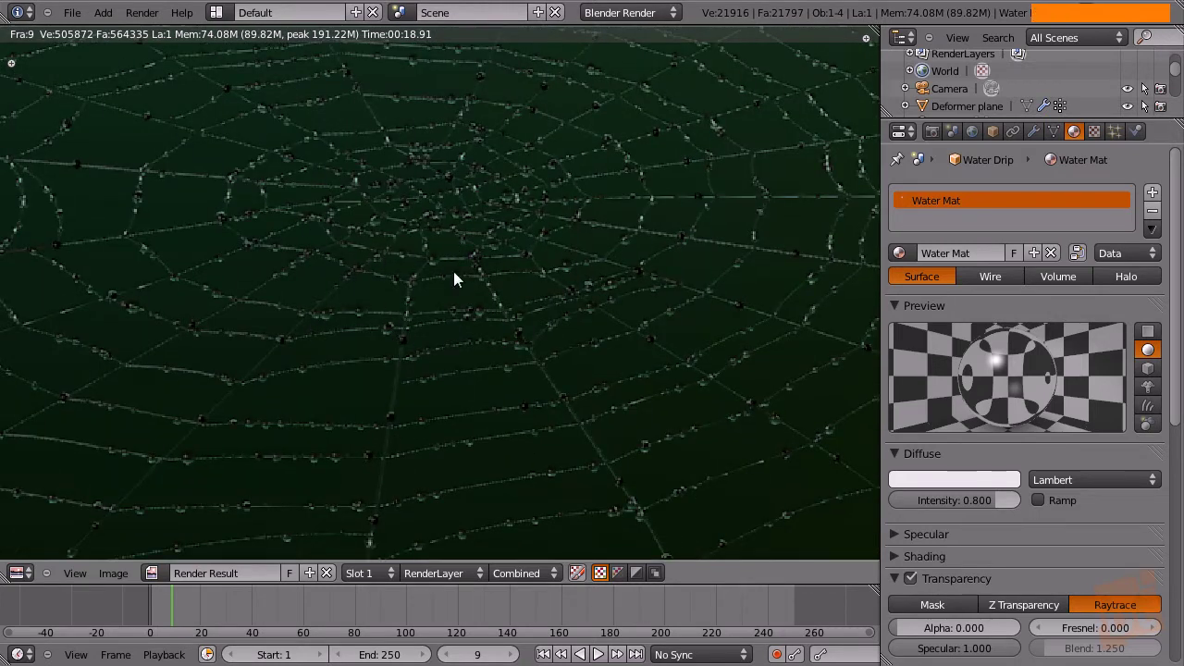
pyautogui.scroll(-1, 456, 281)
pyautogui.moveTo(488, 307); pyautogui.dragTo(429, 249, button='middle')
pyautogui.scroll(-1, 427, 246)
pyautogui.moveTo(564, 279); pyautogui.dragTo(573, 319, button='middle')
pyautogui.scroll(1, 551, 307)
pyautogui.press('Escape')
# Add a new texture to the Water Drip's material and set its type to Image or Movie.
pyautogui.rightClick(700, 317)
pyautogui.click(1095, 131)
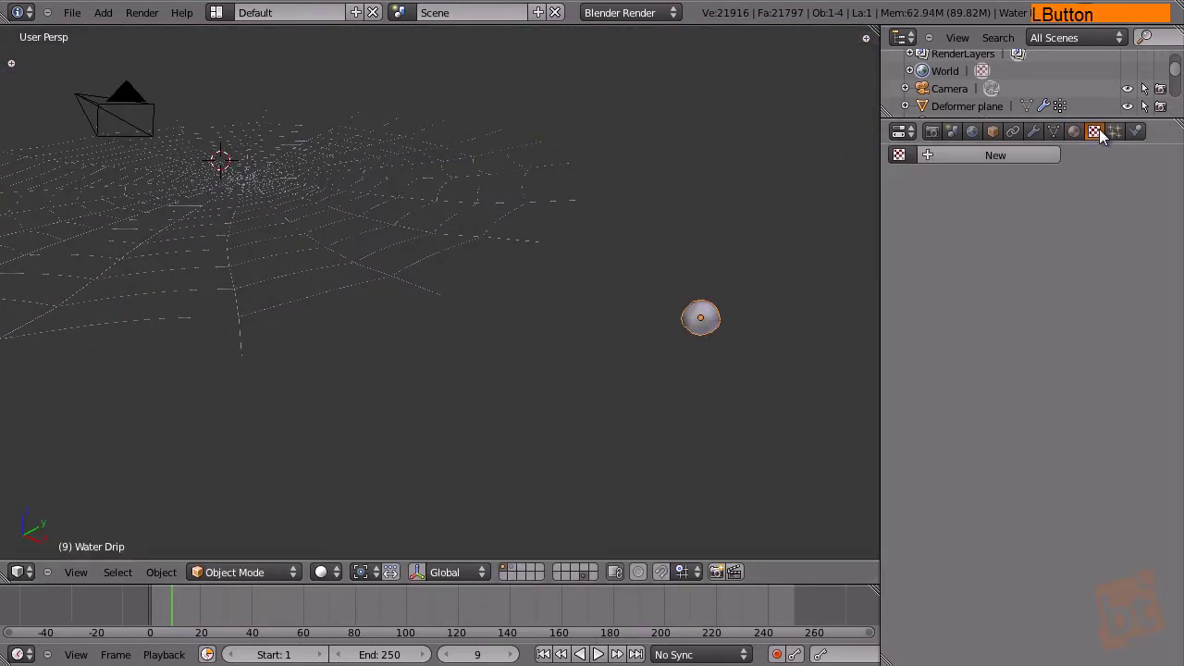
pyautogui.click(975, 320)
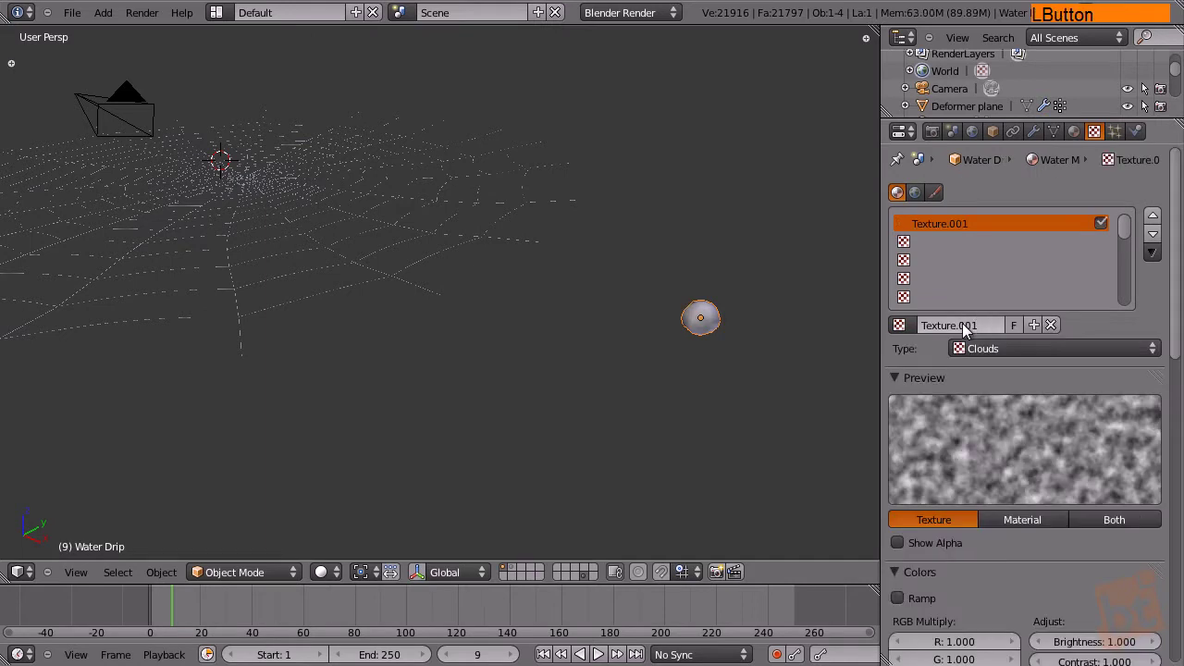
pyautogui.scroll(-1, 974, 333)
pyautogui.click(997, 319)
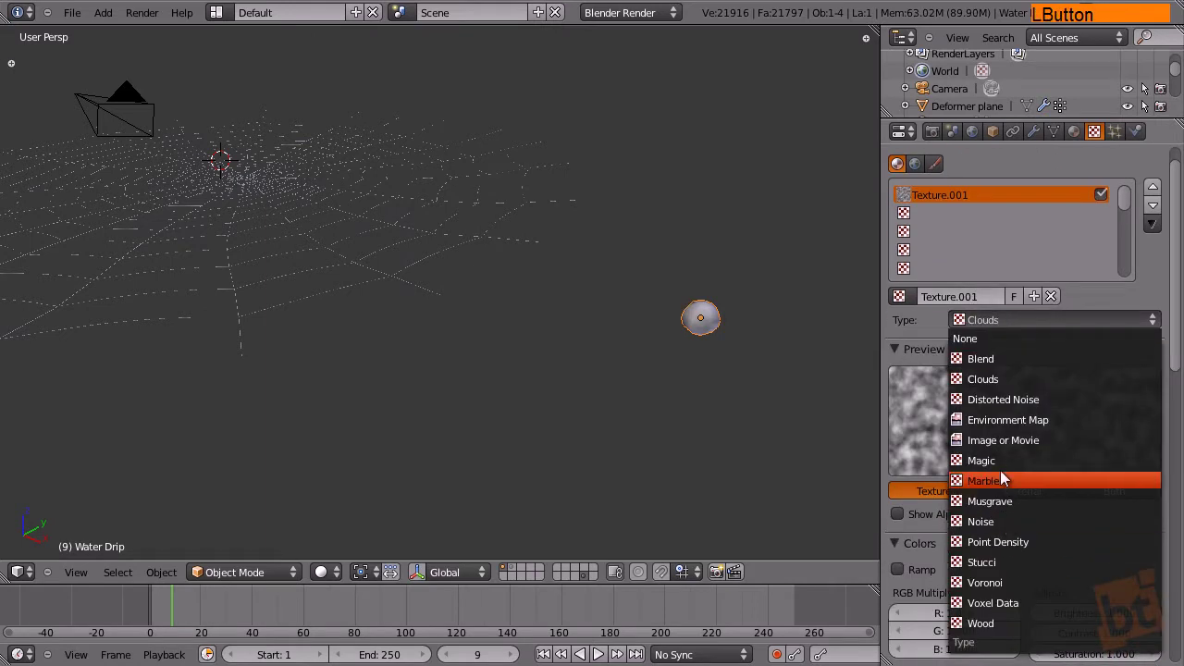
pyautogui.click(996, 441)
# Assign the already loaded Reflection Photo.jpg as the image of the Water Mat texture.
pyautogui.moveTo(987, 552); pyautogui.dragTo(979, 371, button='middle')
pyautogui.click(922, 504)
pyautogui.moveTo(922, 507); pyautogui.dragTo(982, 477, button='middle')
pyautogui.click(902, 486)
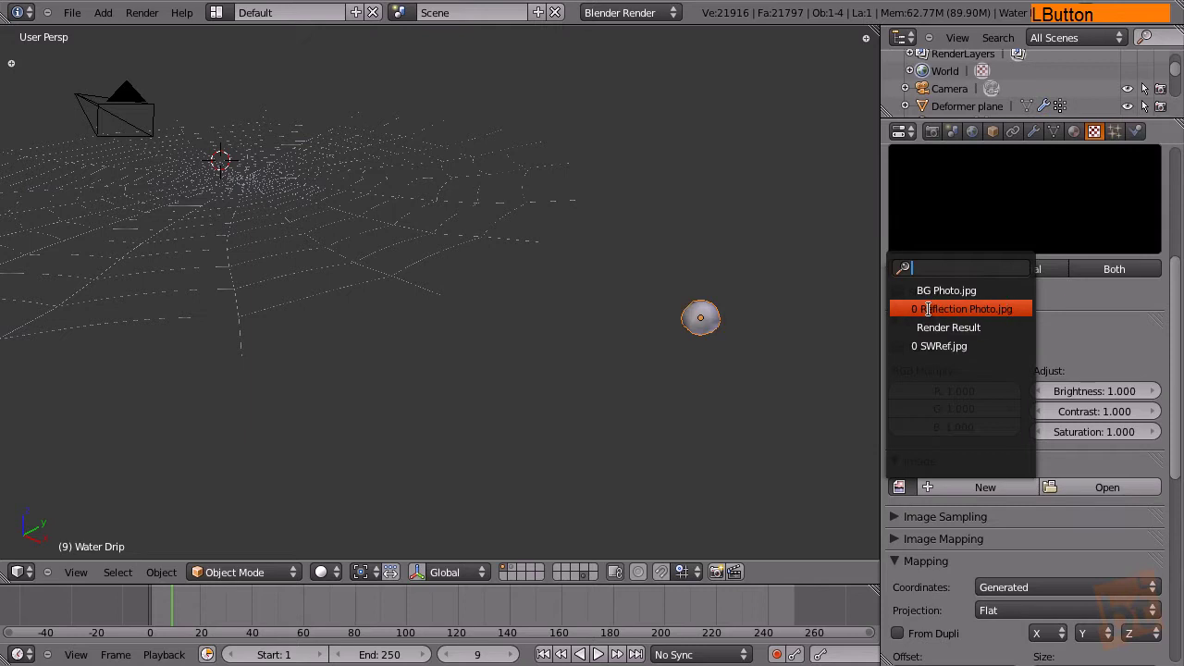
pyautogui.click(965, 309)
pyautogui.moveTo(965, 314); pyautogui.dragTo(1009, 269, button='middle')
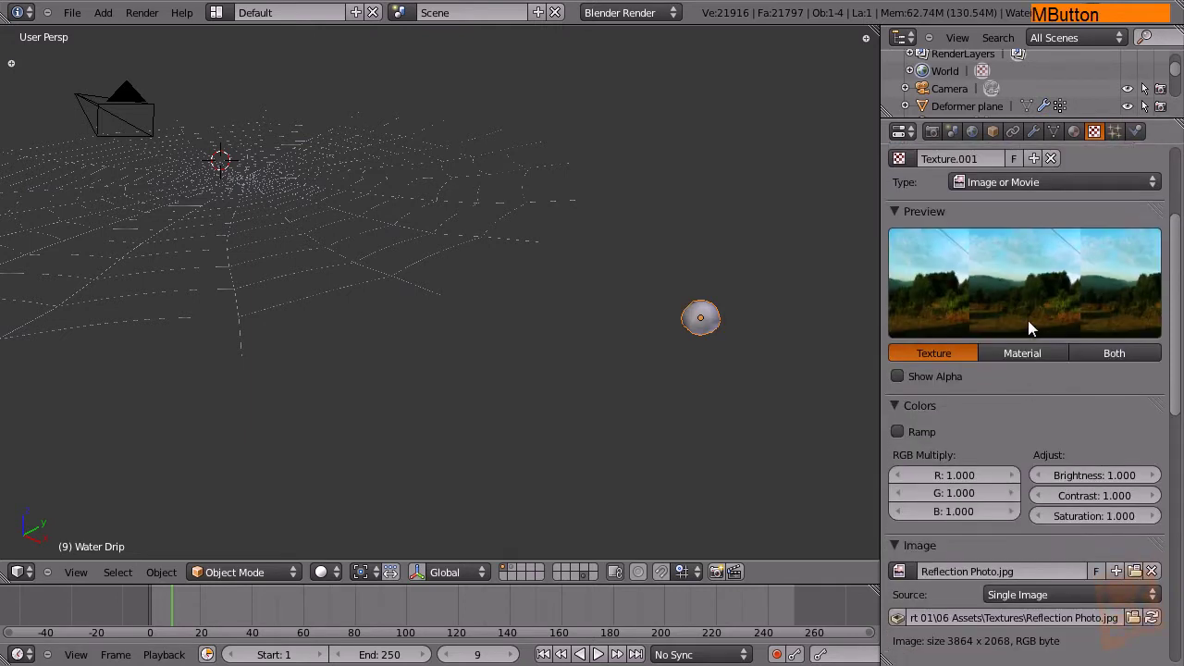
# Show the material in the texture preview and turn off transparency on the Water Drip's material.
pyautogui.click(1027, 354)
pyautogui.moveTo(1039, 341); pyautogui.dragTo(1022, 313, button='middle')
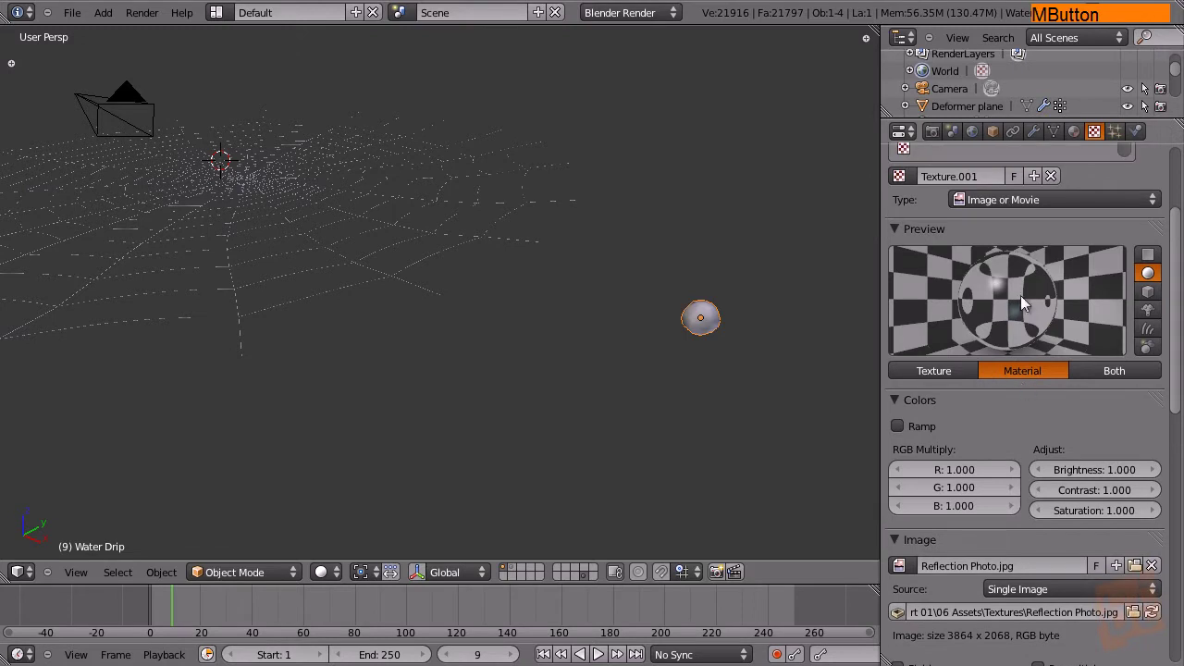
pyautogui.click(1074, 131)
pyautogui.moveTo(984, 556); pyautogui.dragTo(947, 400, button='middle')
pyautogui.click(910, 424)
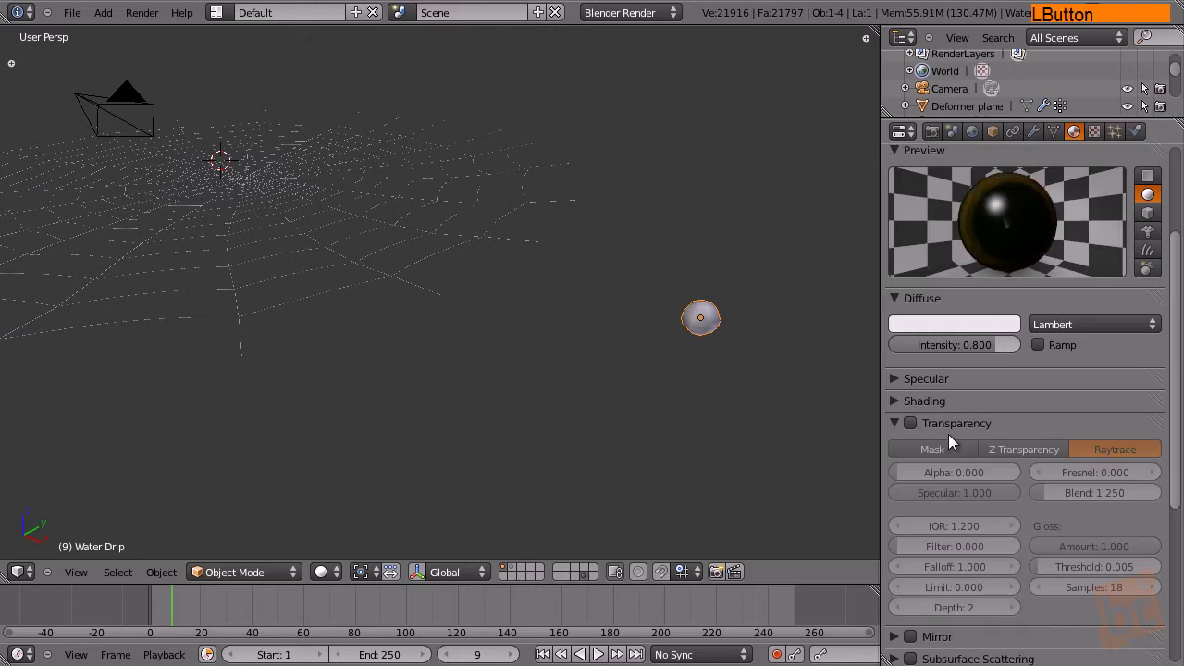
# Set the Reflection Photo.jpg texture's mapping coordinates to Reflection and check the result in the material preview.
pyautogui.click(1095, 132)
pyautogui.moveTo(1021, 407); pyautogui.dragTo(933, 323, button='middle')
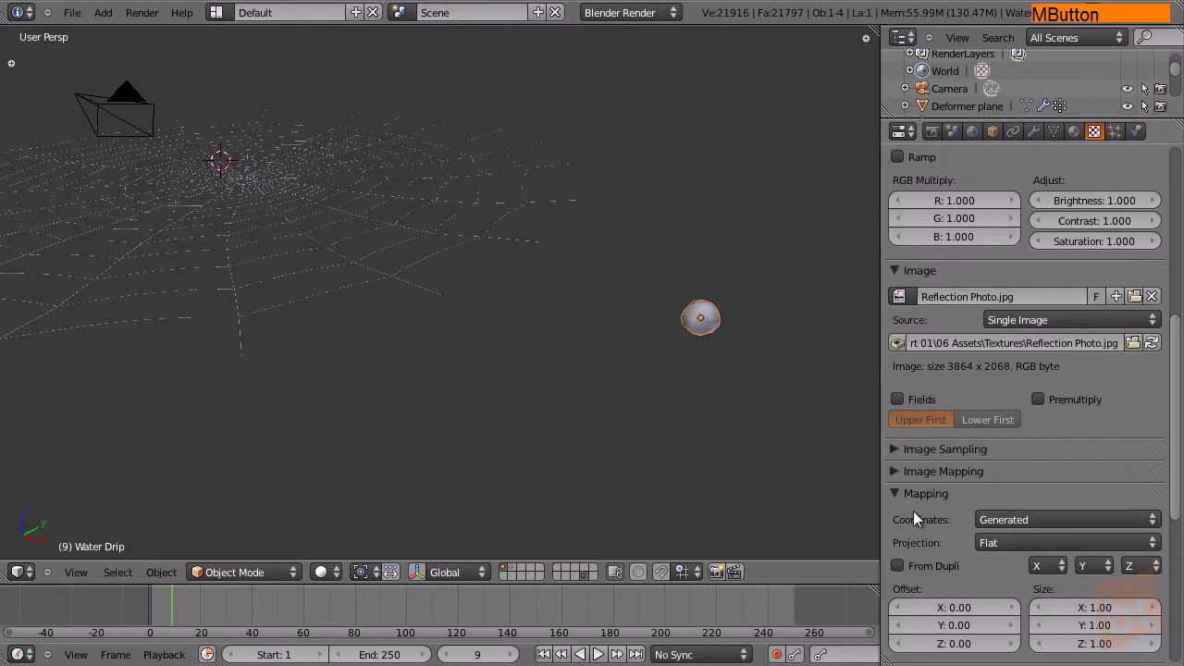
pyautogui.click(1026, 520)
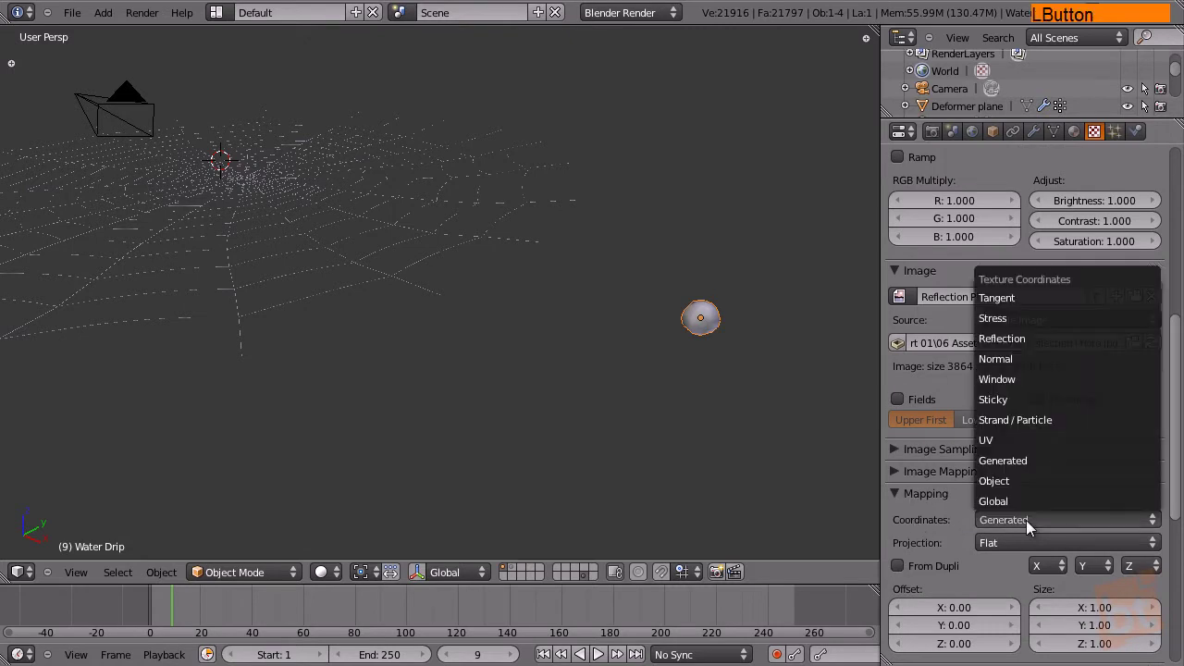
pyautogui.click(1045, 339)
pyautogui.moveTo(1046, 315); pyautogui.dragTo(1025, 413, button='middle')
pyautogui.scroll(1, 1019, 316)
pyautogui.scroll(-2, 1019, 316)
pyautogui.moveTo(1026, 453); pyautogui.dragTo(1019, 401, button='middle')
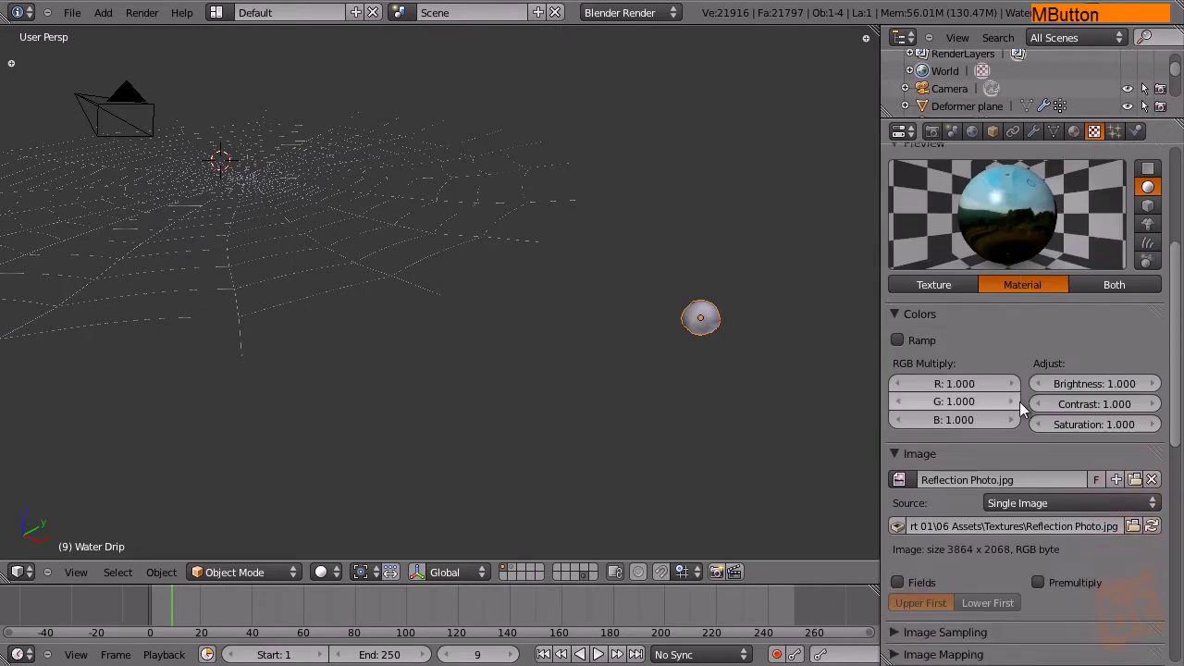
# Collapse the texture's Colors and Image settings and set its Y mapping size to -1.00.
pyautogui.press('a')
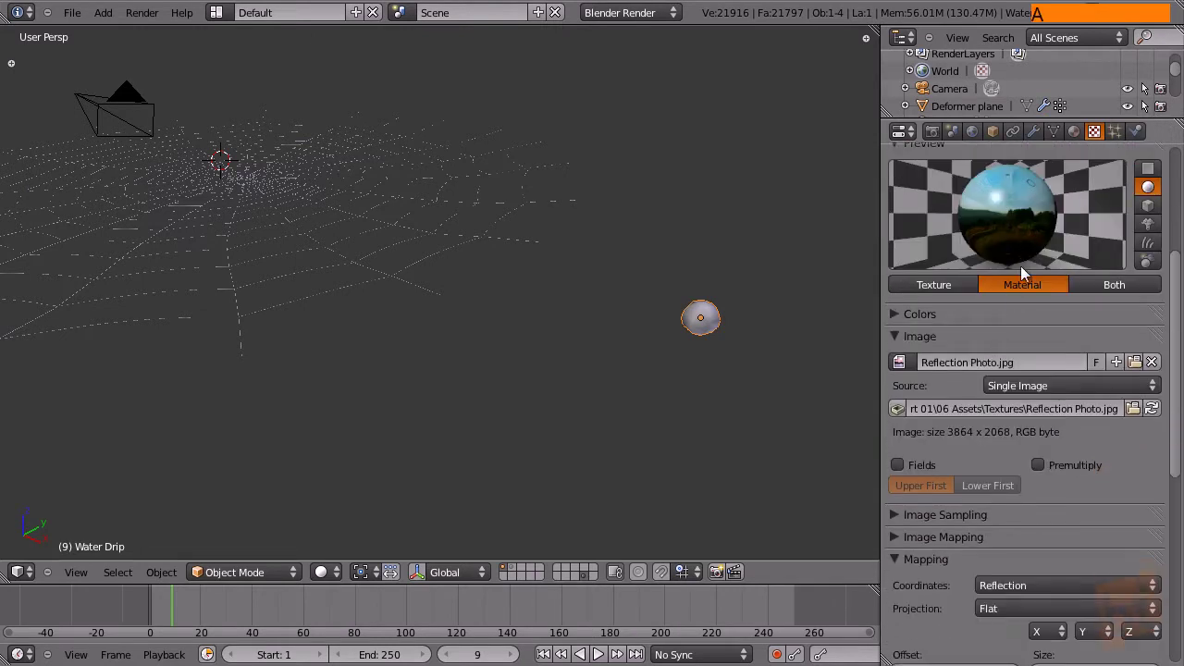
pyautogui.press('a')
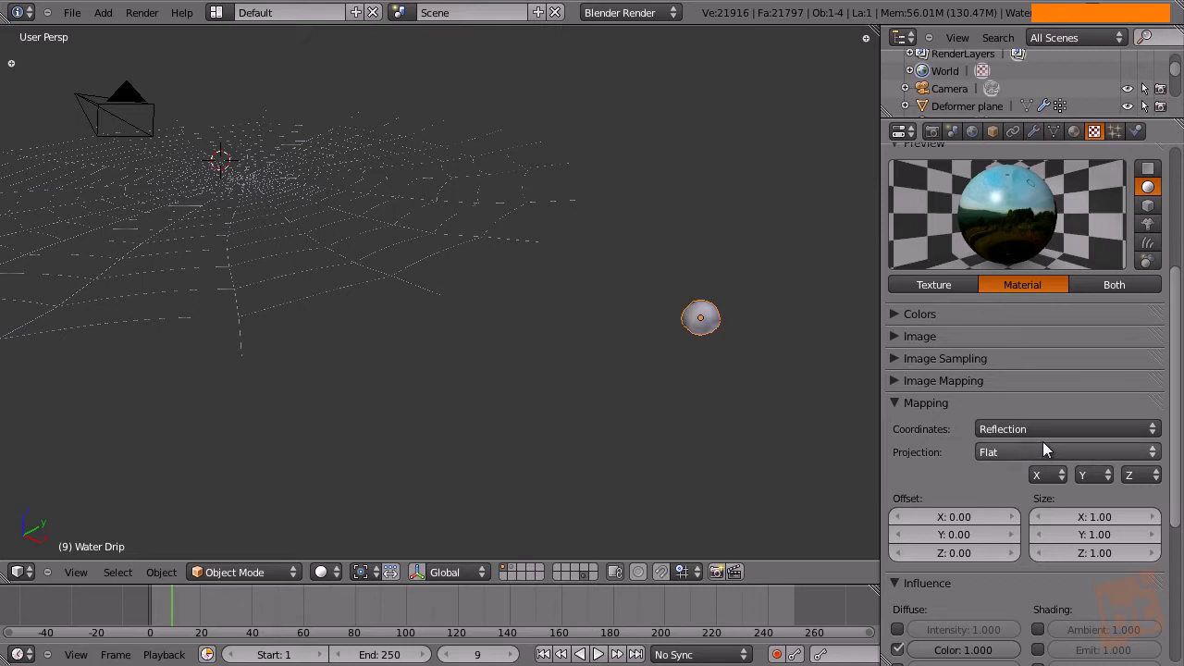
pyautogui.click(1089, 534)
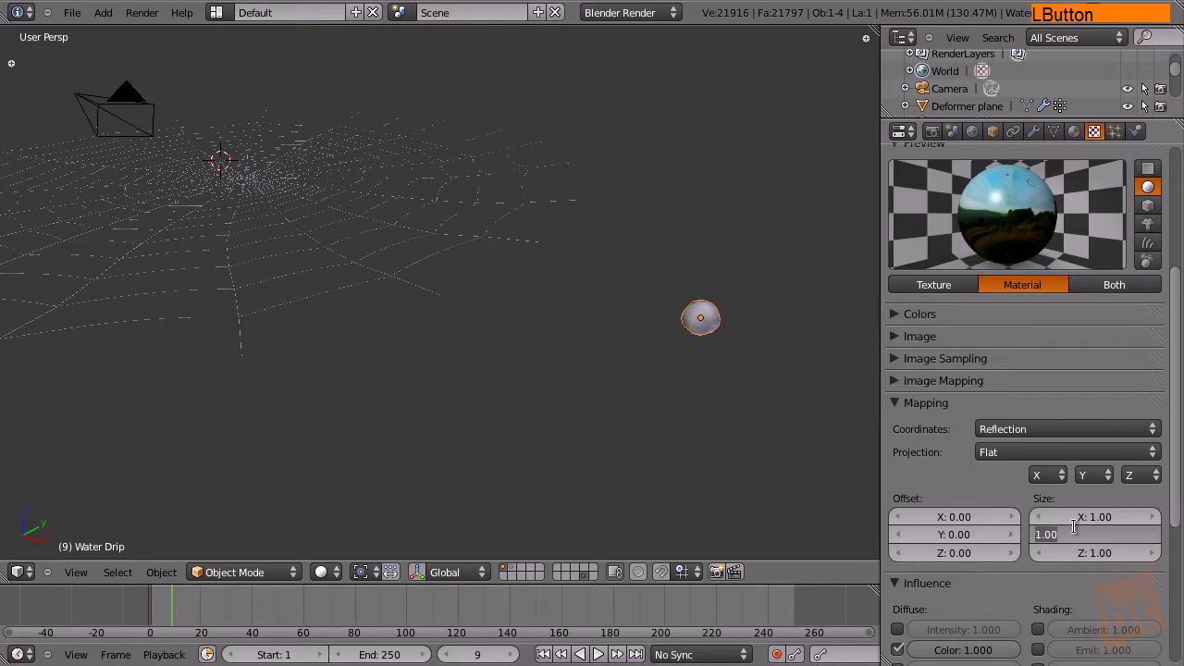
pyautogui.write('1')
pyautogui.press('Return')
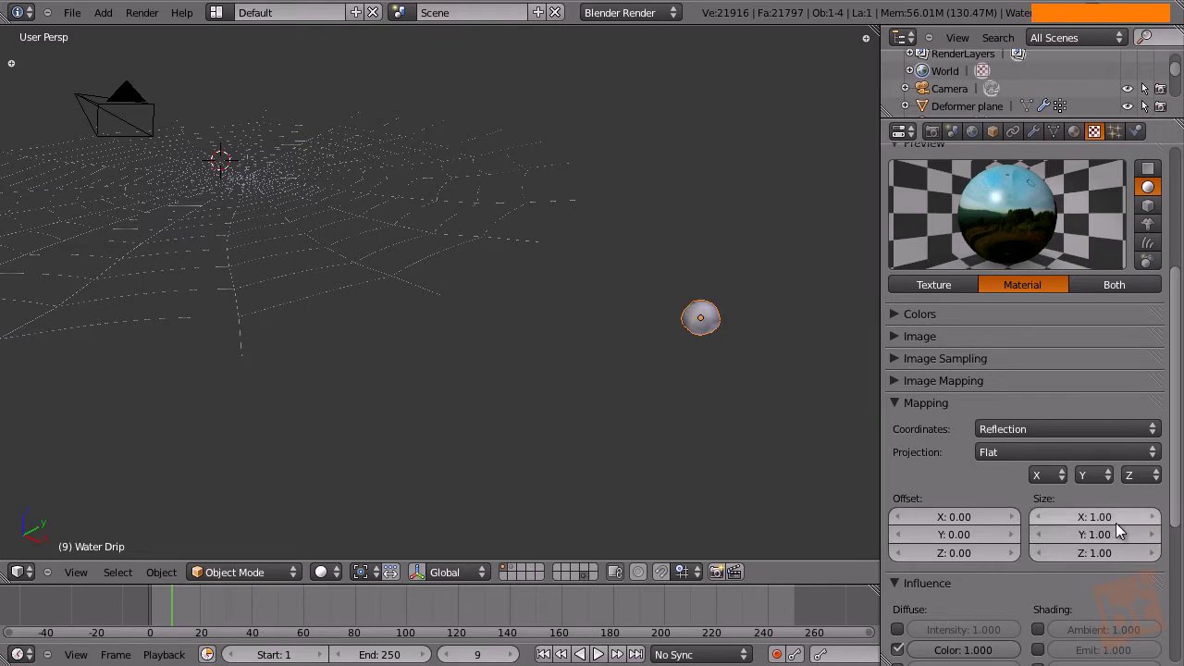
pyautogui.moveTo(1083, 539)
pyautogui.mouseDown(button='middle')
pyautogui.moveTo(1082, 505)
pyautogui.moveTo(1091, 527)
pyautogui.mouseUp(button='middle')
pyautogui.click(1089, 525)
pyautogui.moveTo(1092, 530)
pyautogui.mouseDown()
pyautogui.moveTo(1071, 525)
pyautogui.moveTo(1085, 529)
pyautogui.mouseUp()
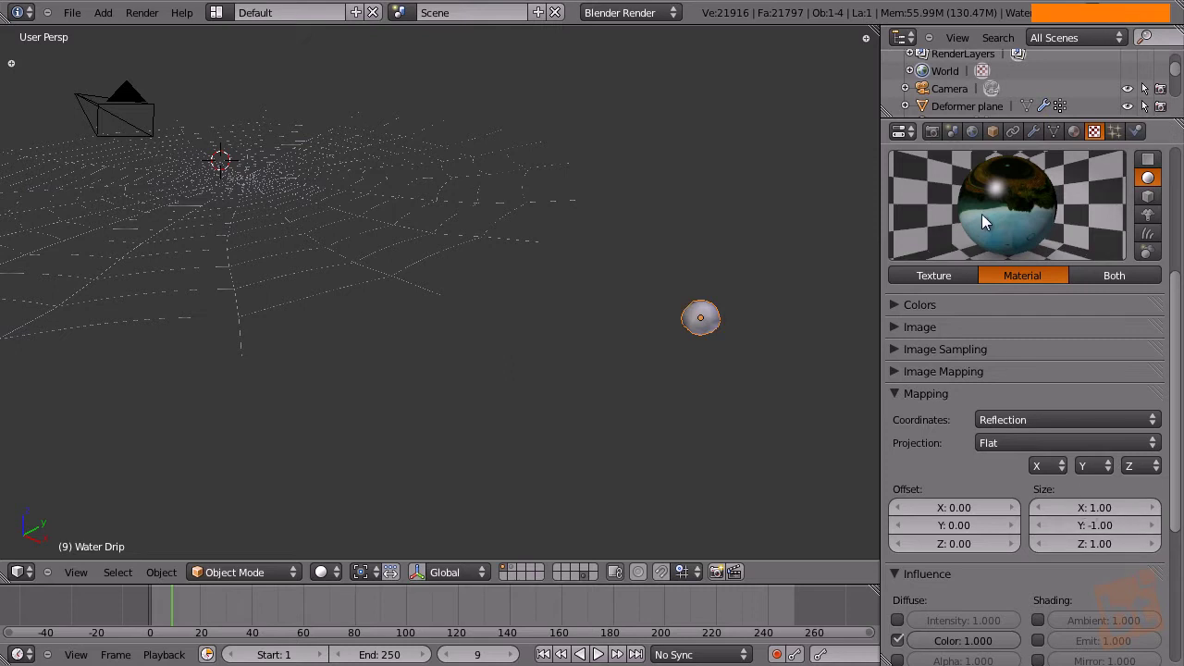
# Set the texture mapping's X offset to 1.00 and its X size to 0.60.
pyautogui.click(1014, 508)
pyautogui.click(1015, 508)
pyautogui.click(1014, 508)
pyautogui.click(1014, 508)
pyautogui.click(1014, 508)
pyautogui.click(1014, 508)
pyautogui.click(1014, 508)
pyautogui.click(1015, 508)
pyautogui.click(1014, 508)
pyautogui.click(1015, 508)
pyautogui.click(1014, 508)
pyautogui.click(897, 508)
pyautogui.click(1039, 507)
pyautogui.click(1039, 507)
pyautogui.click(1039, 507)
pyautogui.click(1040, 507)
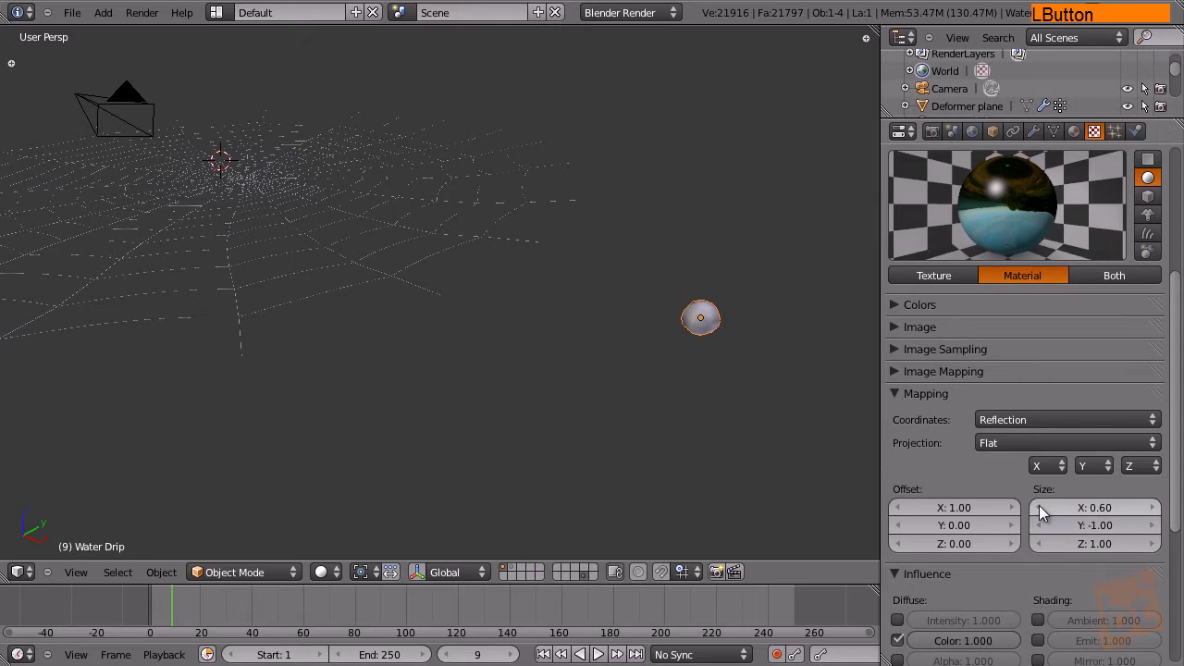
# Set the texture mapping's offset to X 0.90 and Y -0.10, and its Y size to -0.80.
pyautogui.click(898, 508)
pyautogui.click(899, 526)
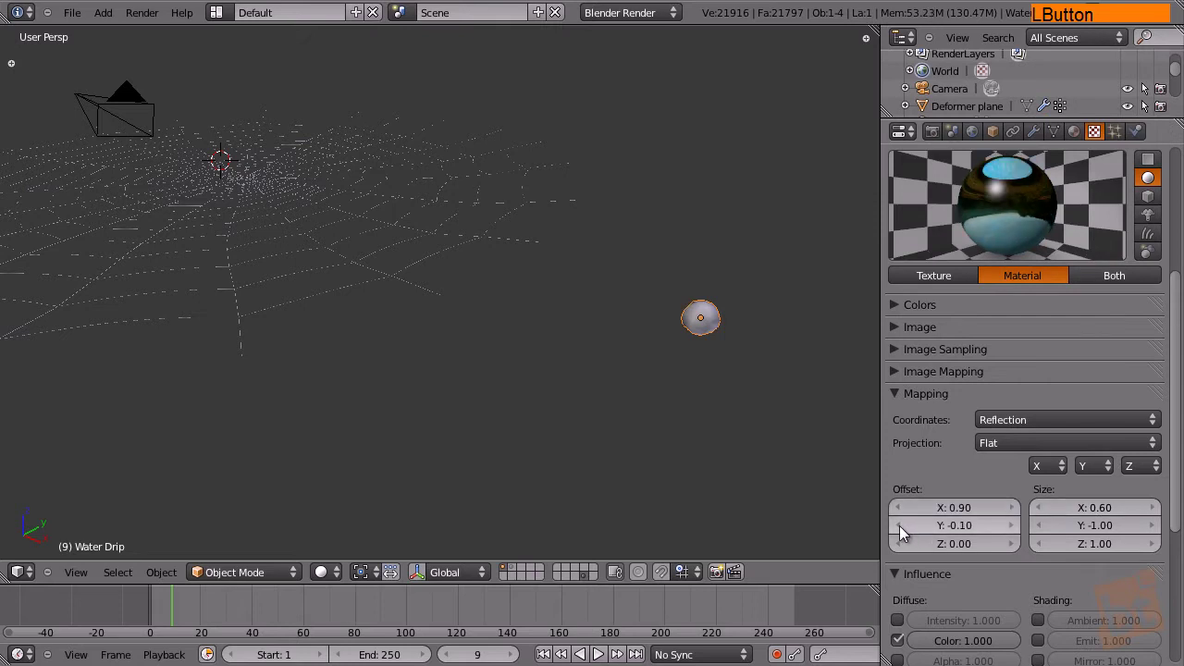
pyautogui.click(1154, 526)
pyautogui.click(1154, 526)
pyautogui.click(1154, 525)
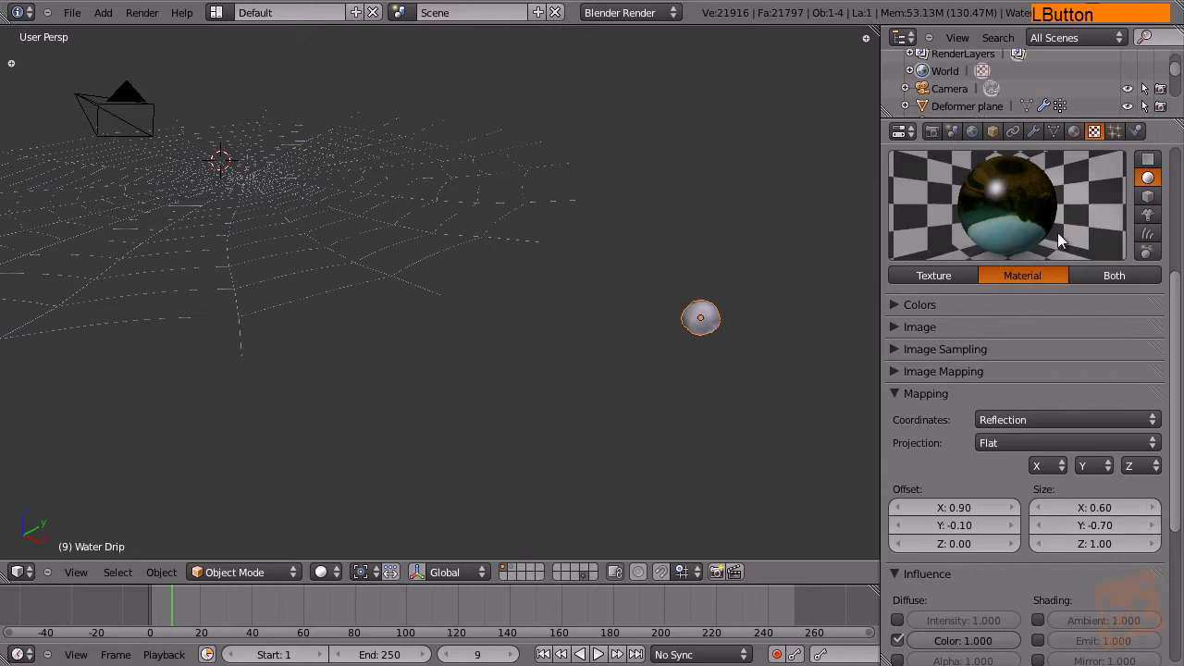
pyautogui.click(1038, 526)
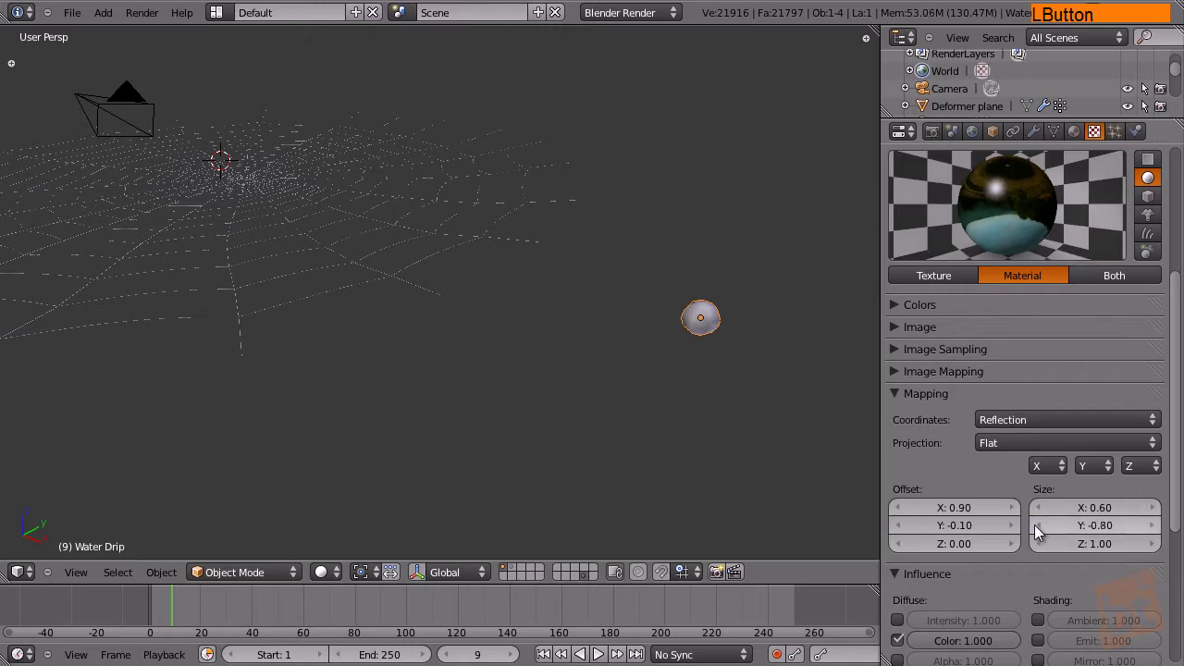
# Enable transparency on the water drop material and set its alpha to 0.827.
pyautogui.click(1074, 132)
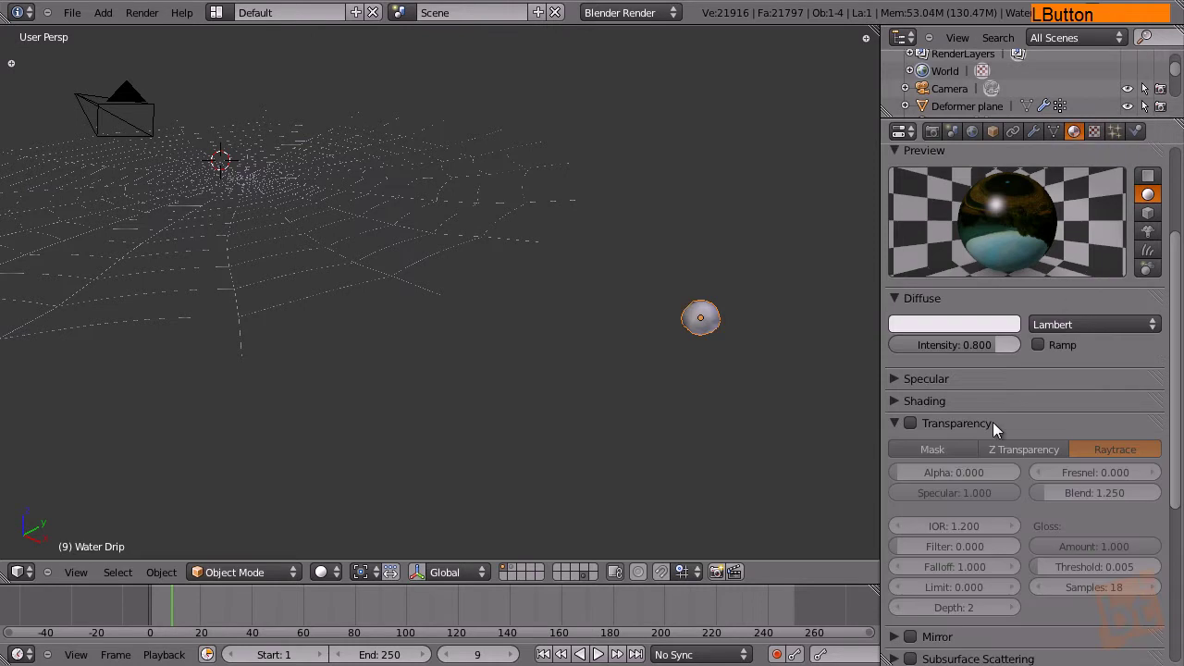
pyautogui.click(911, 424)
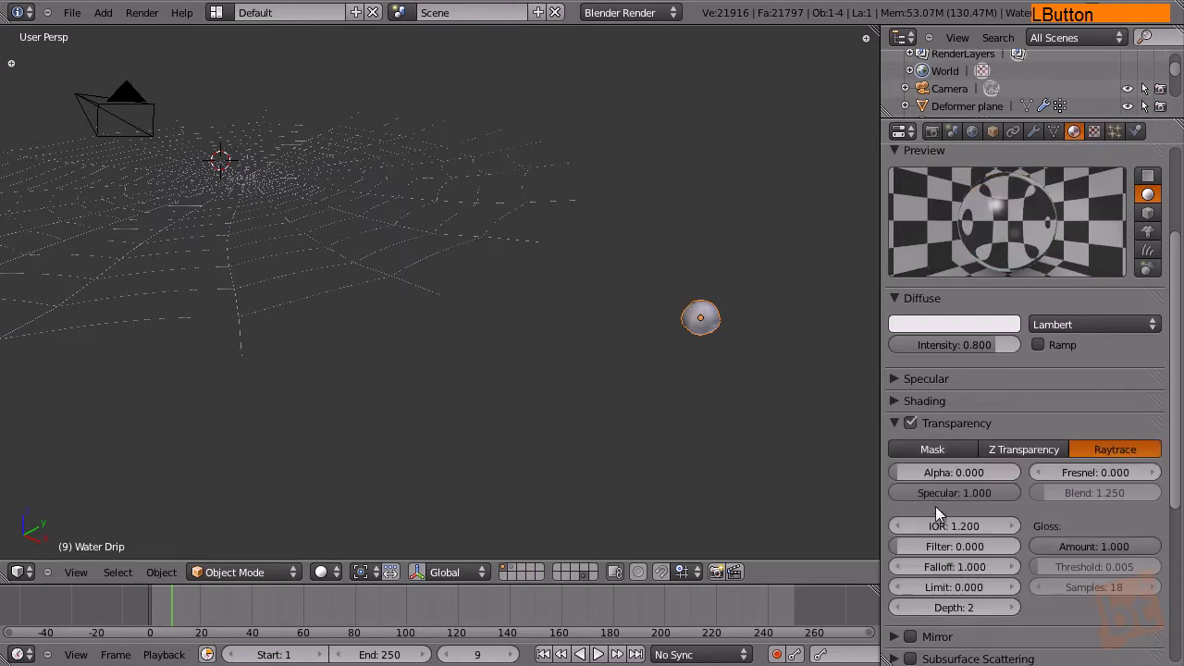
pyautogui.moveTo(914, 480); pyautogui.dragTo(978, 492)
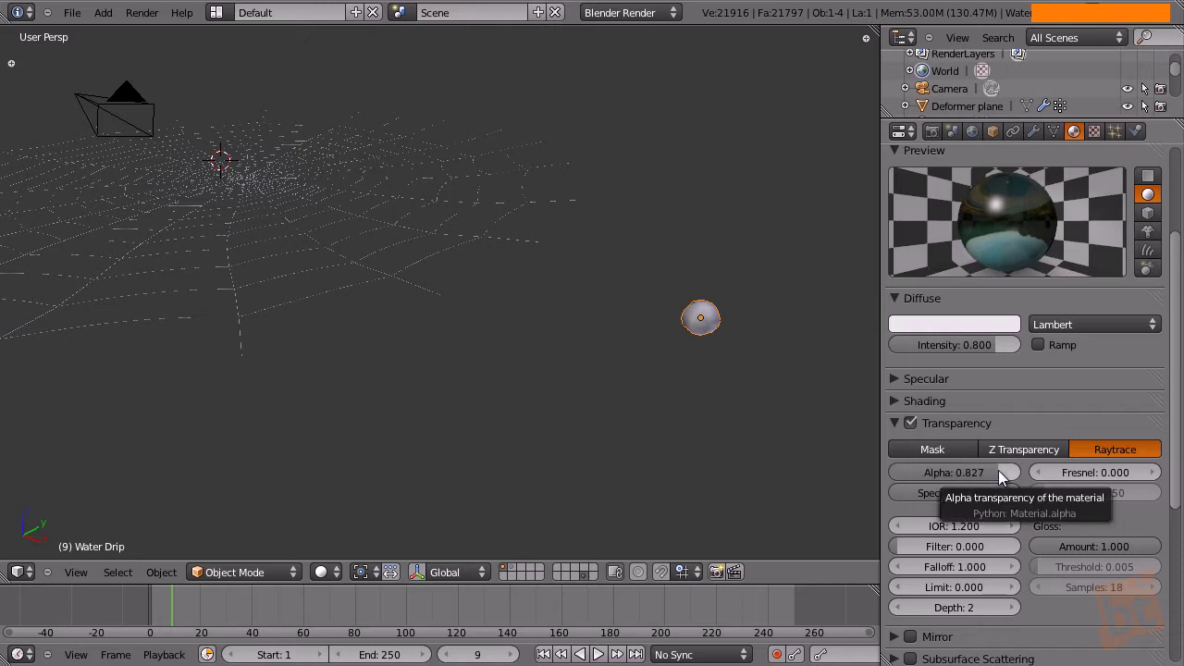
# Expand the water drop material's Shading settings and set Emit to 1.00.
pyautogui.click(894, 402)
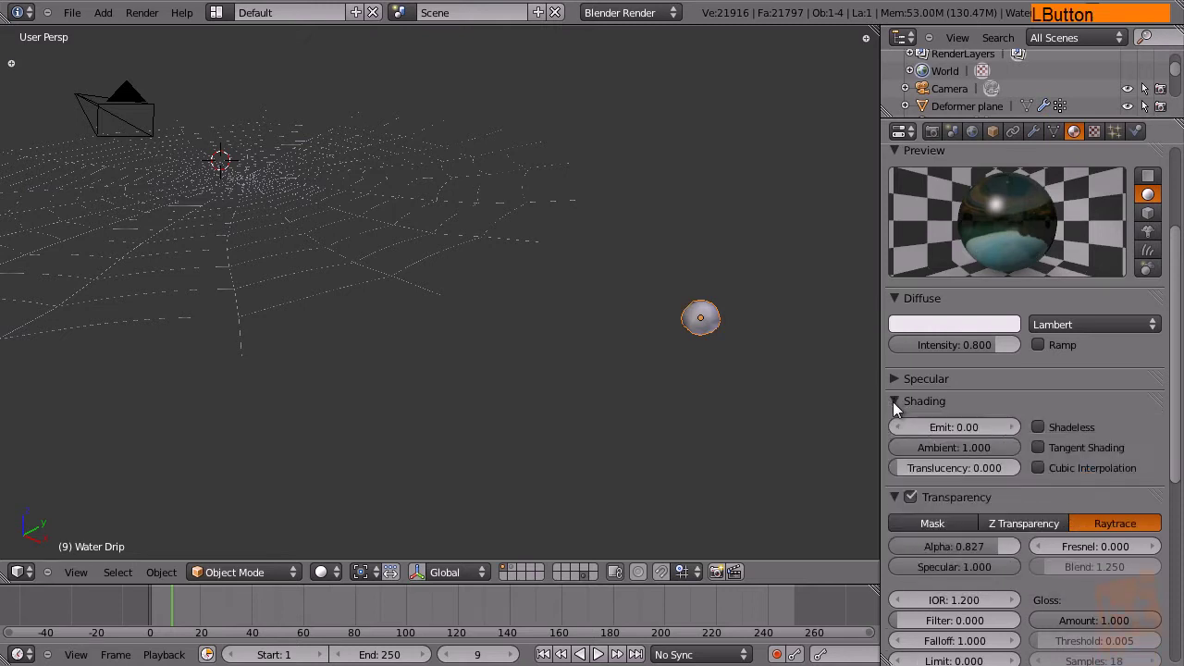
pyautogui.moveTo(951, 427); pyautogui.dragTo(984, 433)
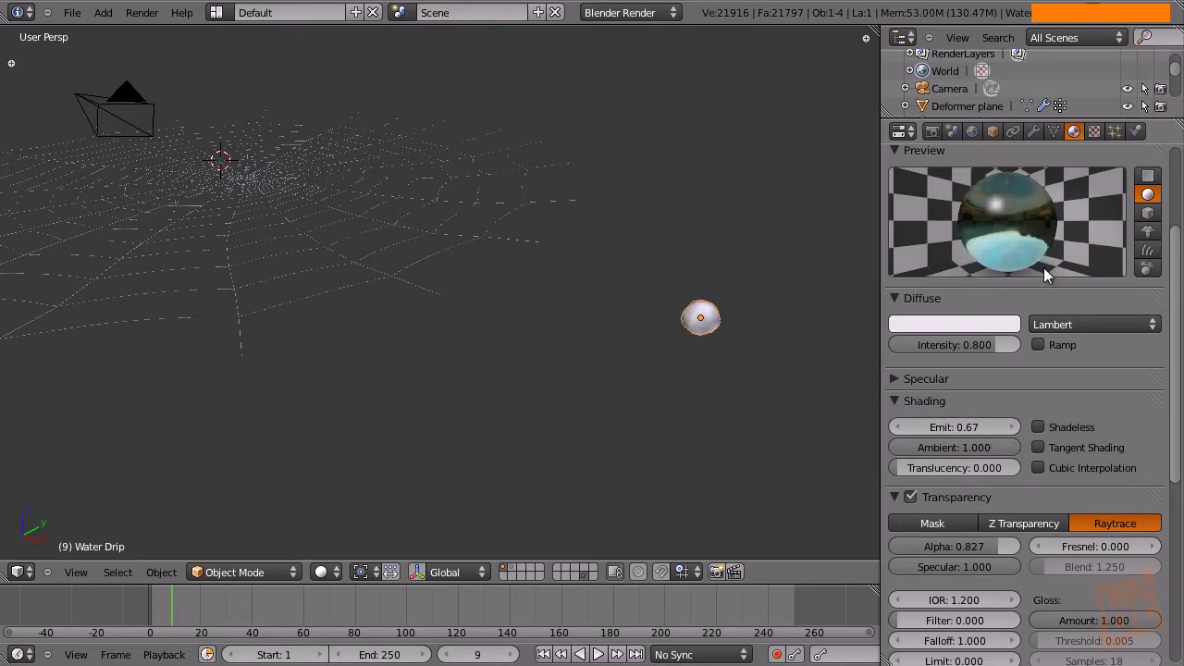
pyautogui.moveTo(945, 432); pyautogui.dragTo(1020, 444)
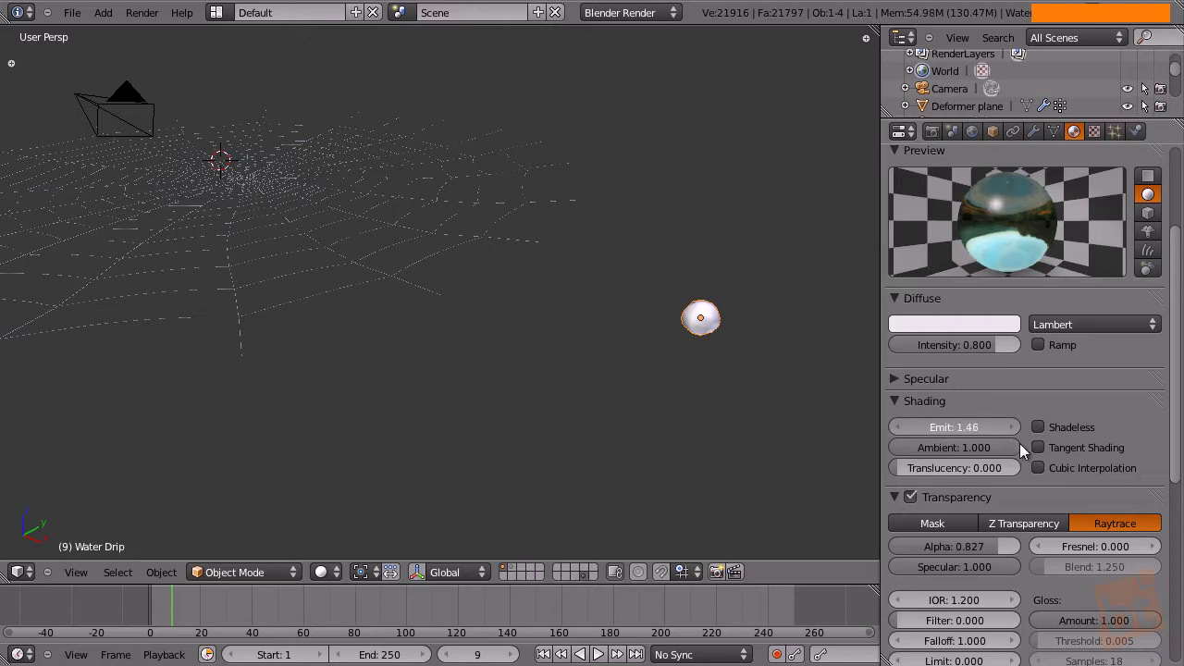
pyautogui.click(953, 428)
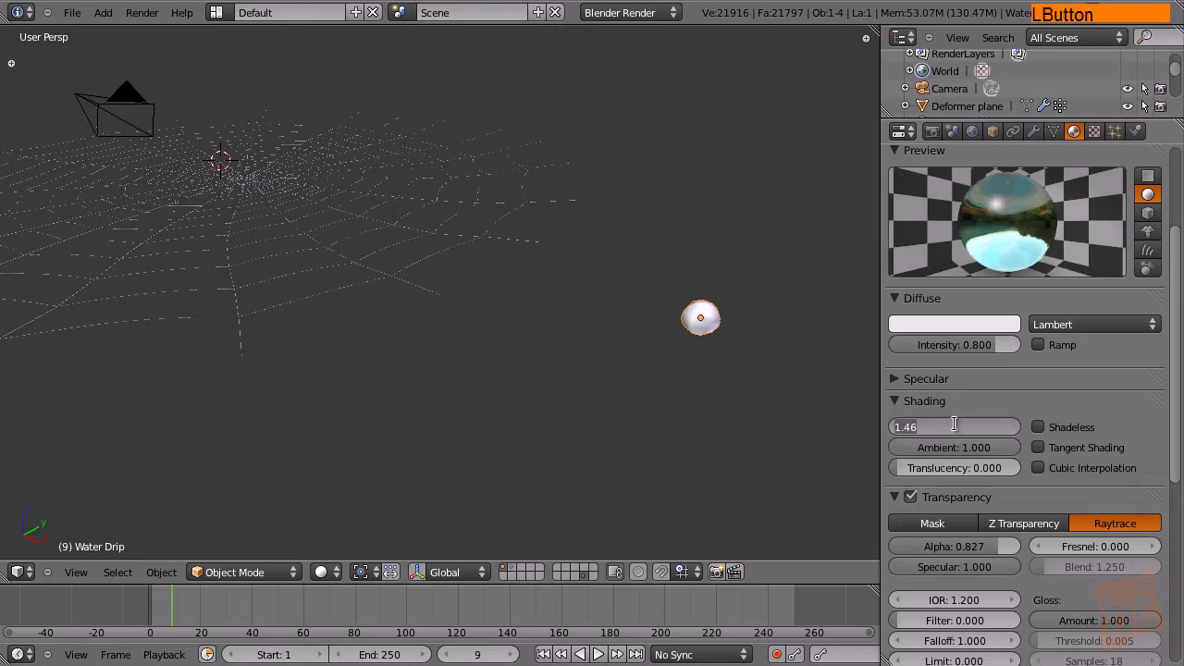
pyautogui.write('1')
pyautogui.press('Return')
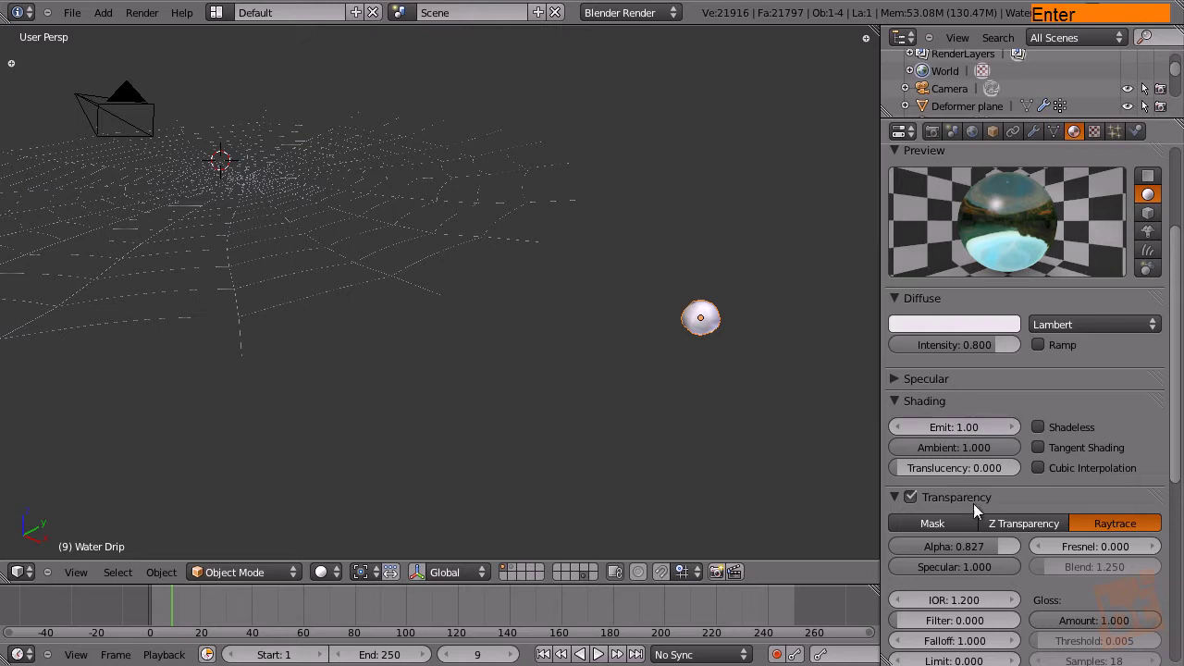
# Set the water drop material's alpha to 0.928 and turn its transparency off.
pyautogui.click(999, 544)
pyautogui.moveTo(1018, 554); pyautogui.dragTo(1014, 544)
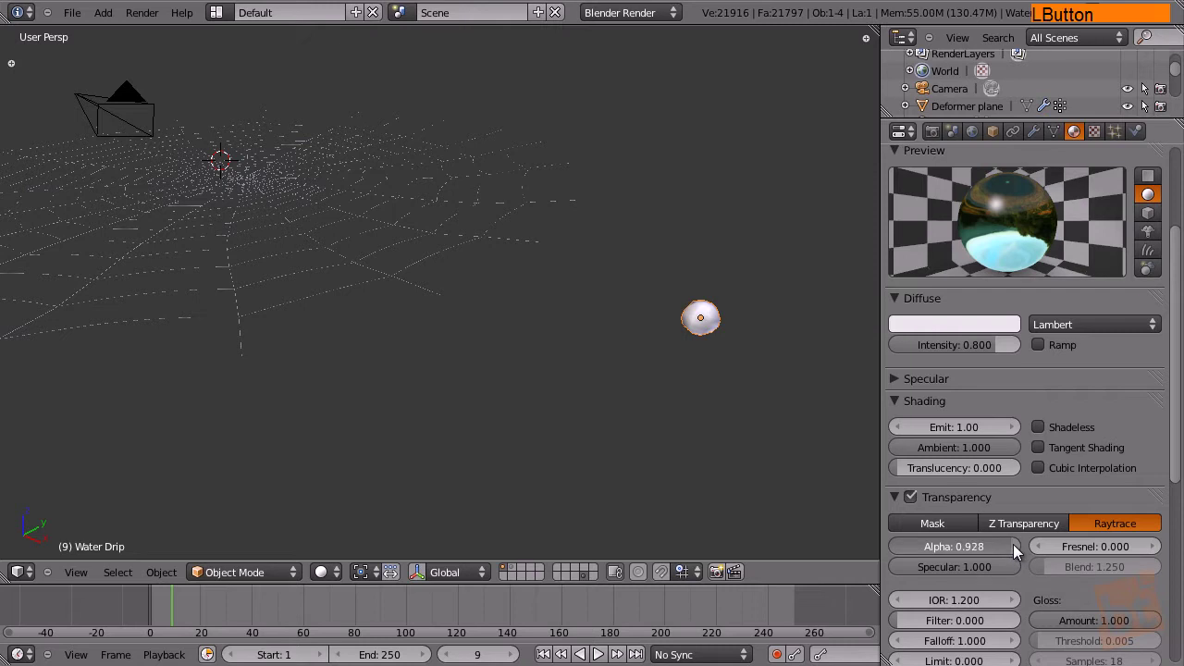
pyautogui.click(911, 497)
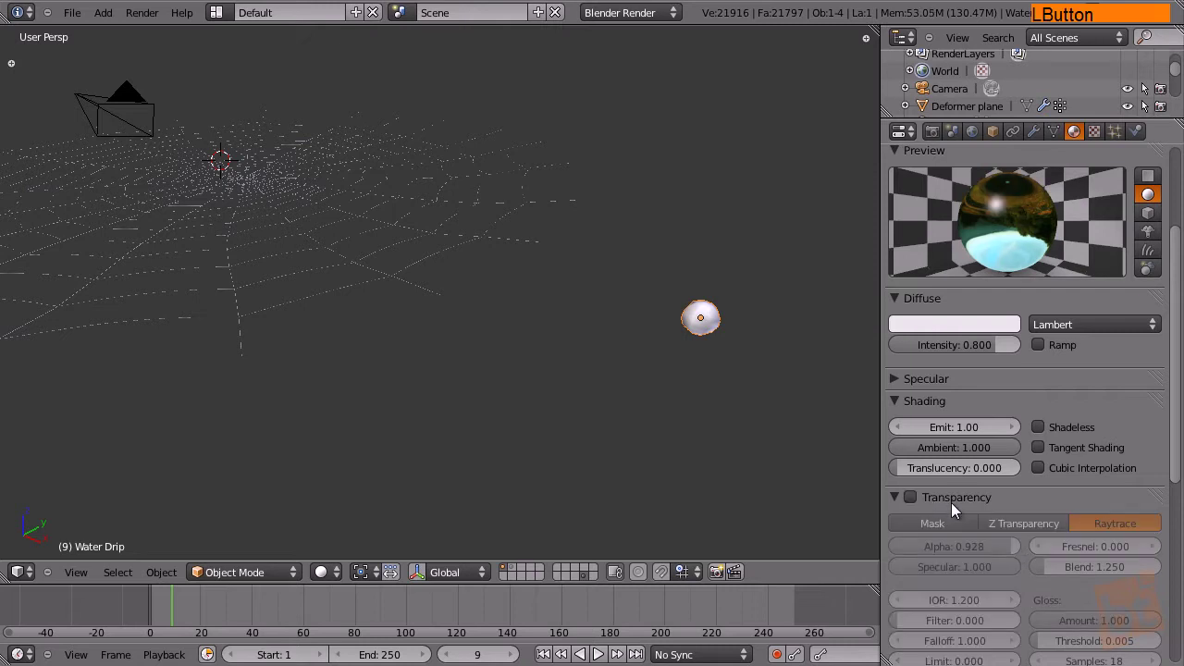
# Render the current frame and check the reflective water drops close up.
pyautogui.press('F12')
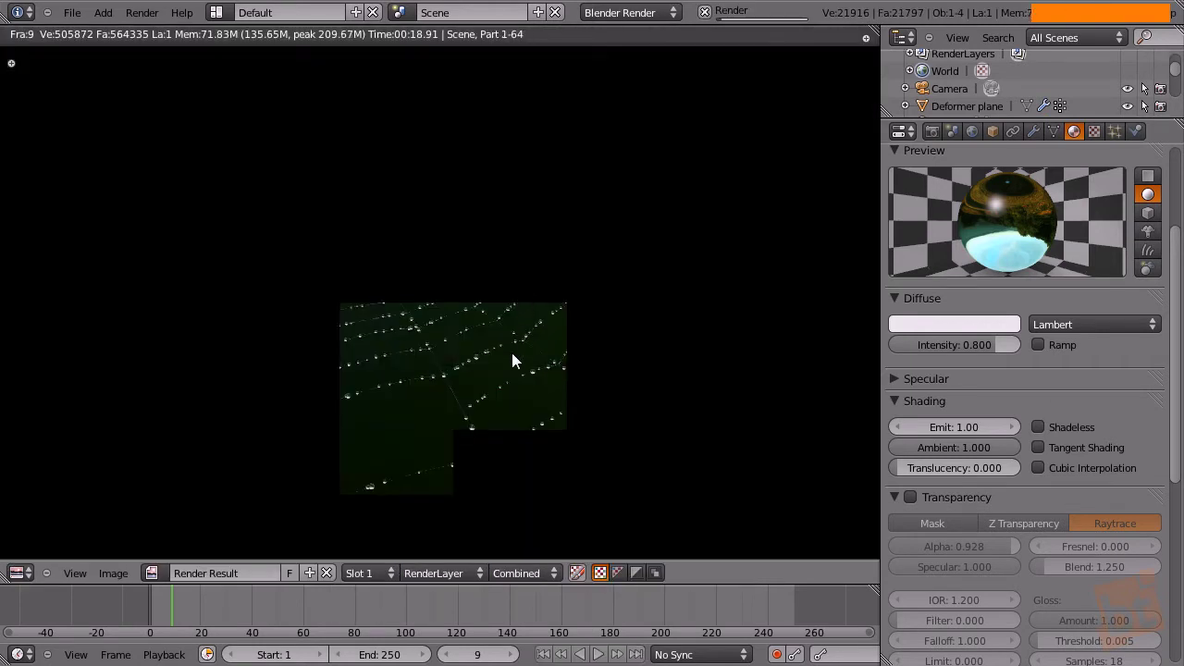
pyautogui.moveTo(445, 413); pyautogui.dragTo(499, 349, button='middle')
pyautogui.scroll(3, 492, 317)
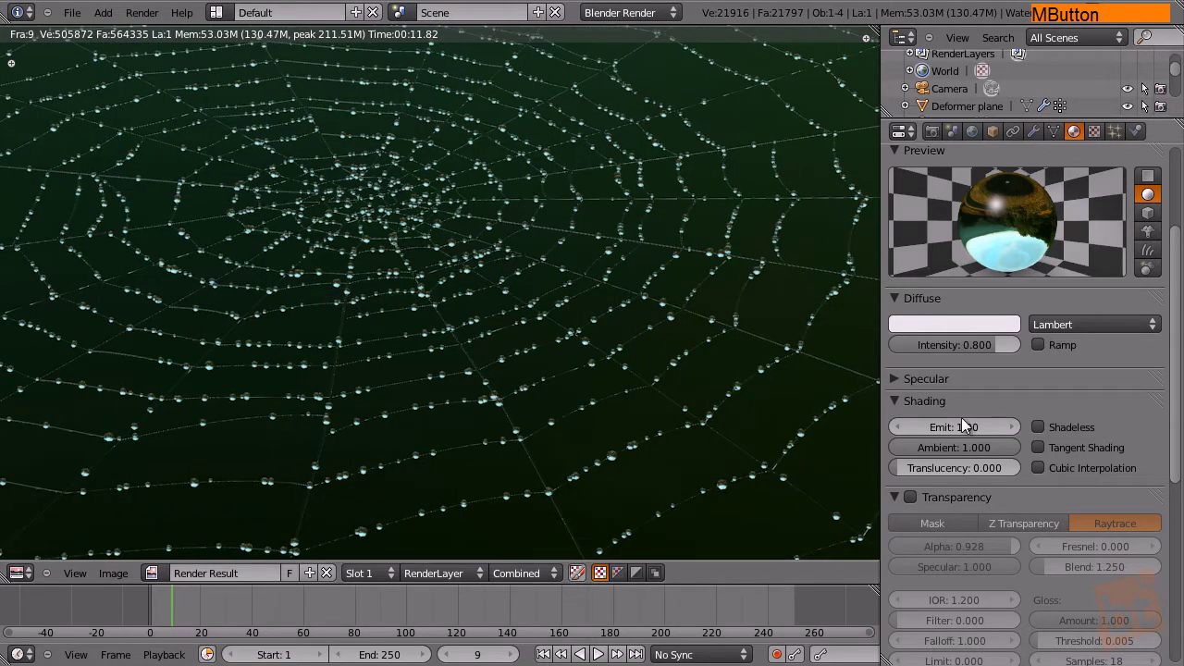
# Set the water drop material's Emit to 0.70, start a test render and cancel it.
pyautogui.click(899, 427)
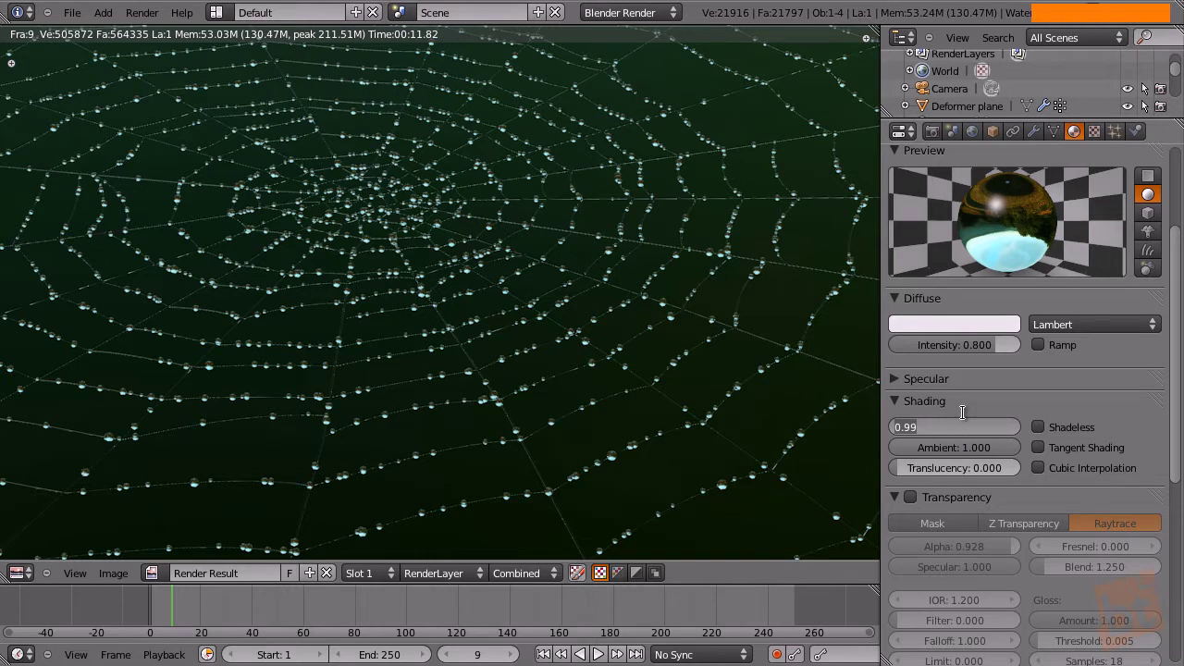
pyautogui.press('Return')
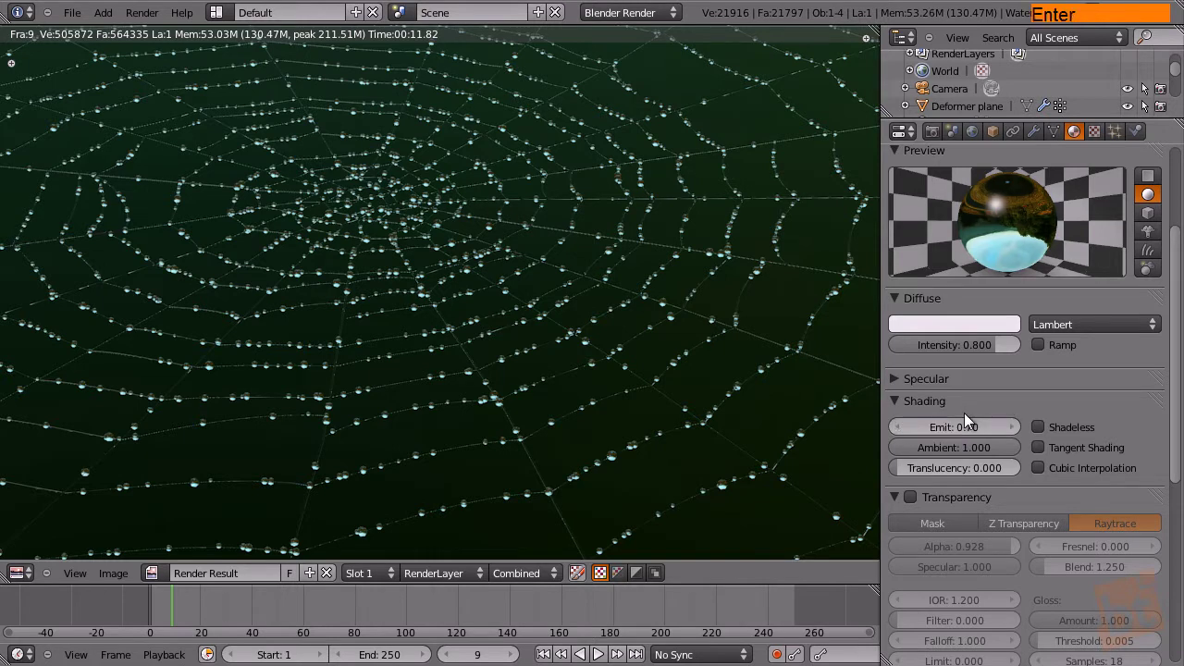
pyautogui.press('F12')
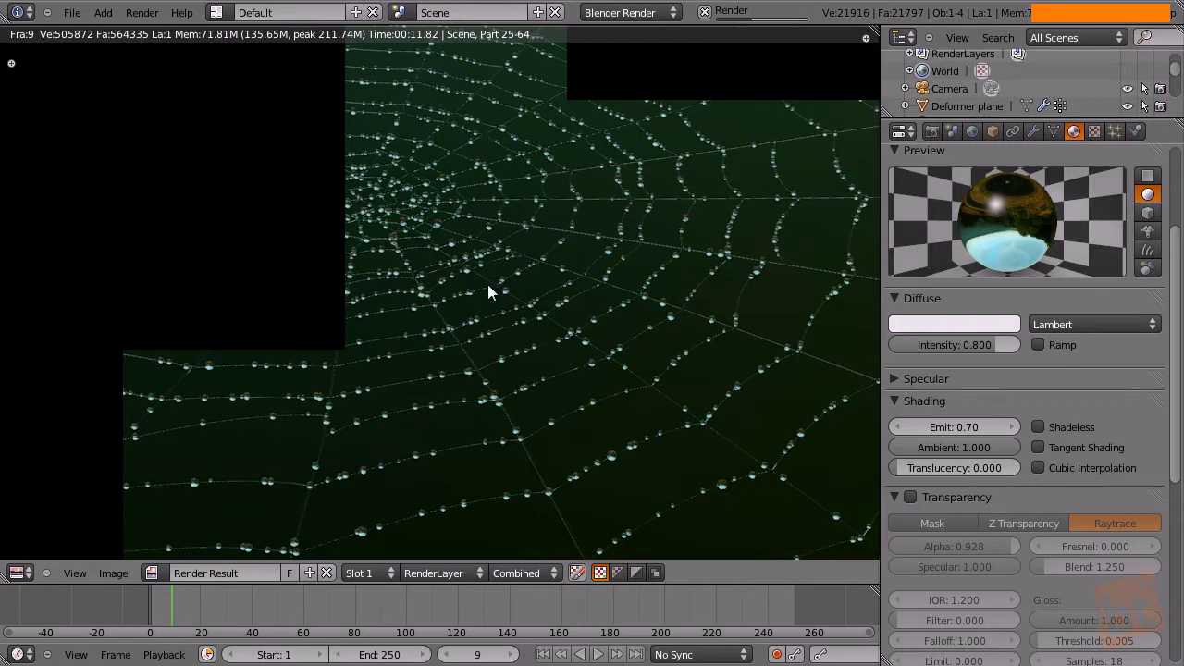
pyautogui.press('Escape')
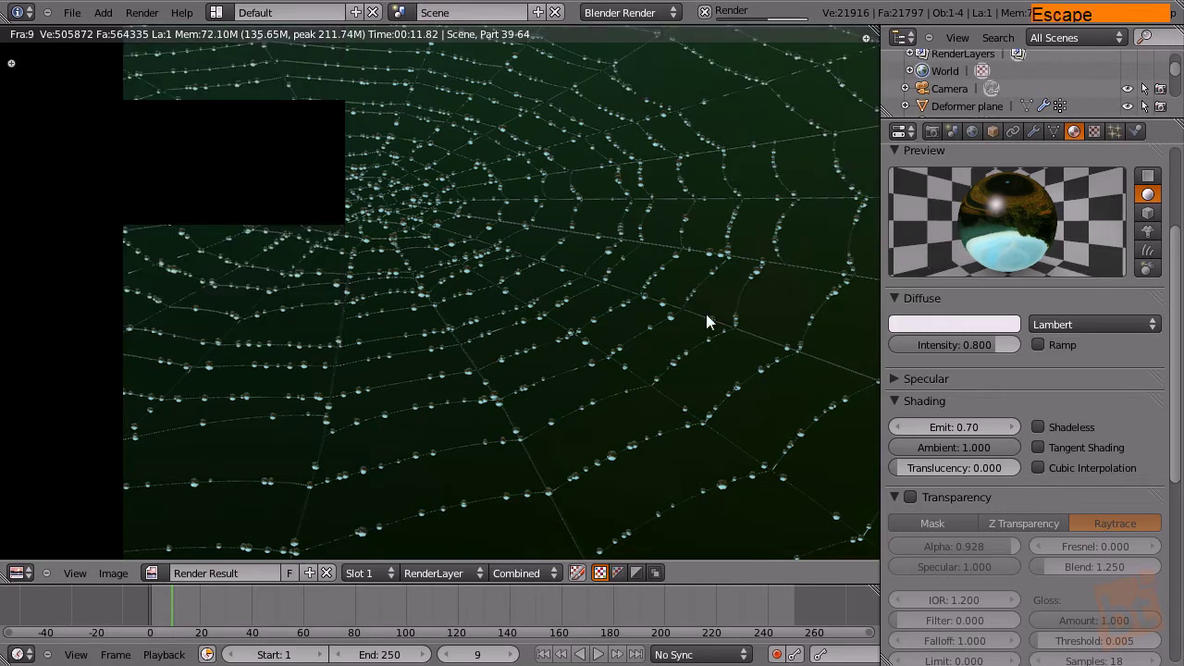
# Set the water drop material's Emit to 0.50 and render the frame again.
pyautogui.click(958, 425)
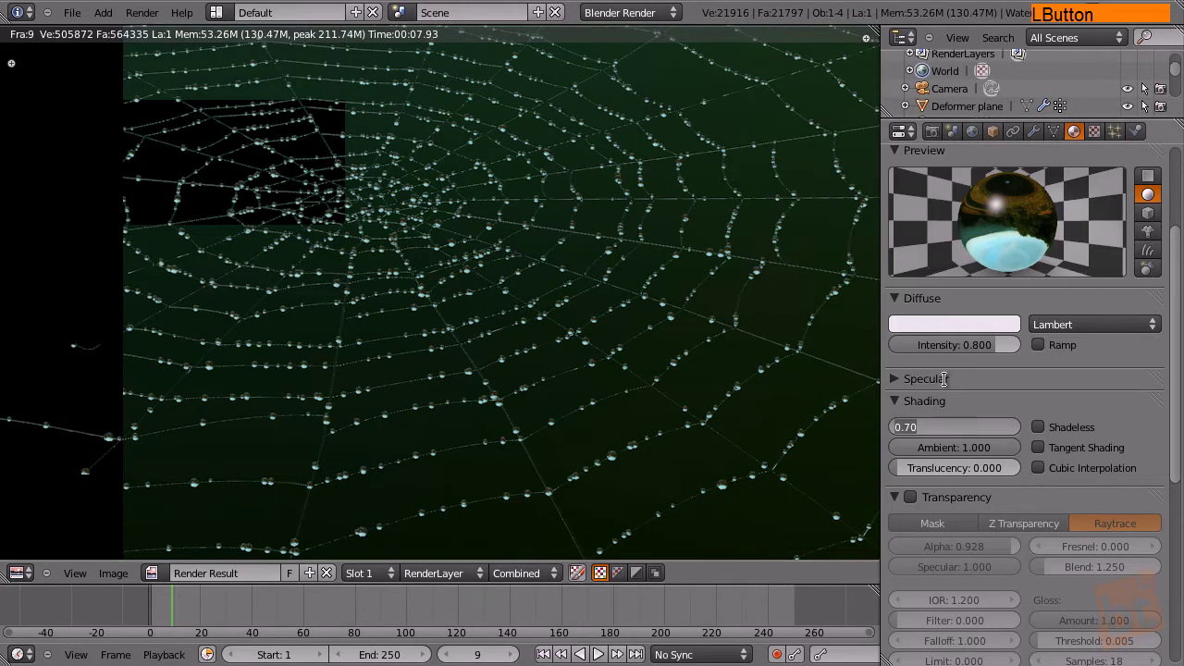
pyautogui.write('0.5')
pyautogui.press('Return')
pyautogui.press('F12')
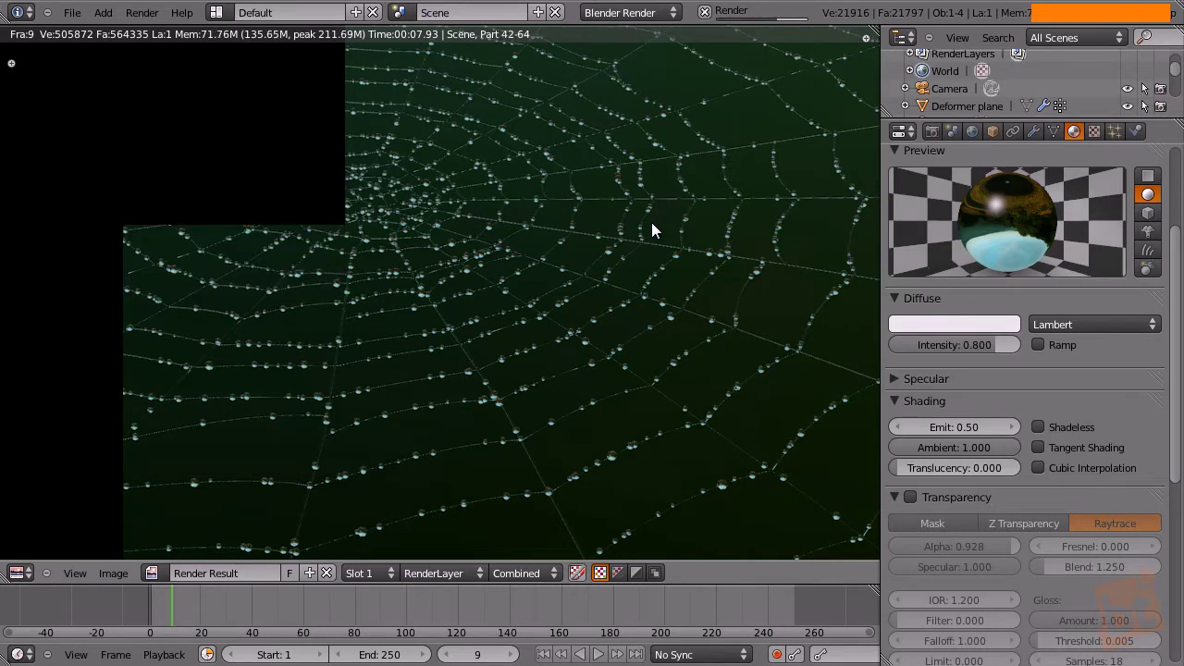
# Examine the brightness and reflections of the water drops across the rendered web, both close up and as a whole.
pyautogui.moveTo(384, 335); pyautogui.dragTo(624, 335, button='middle')
pyautogui.scroll(3, 478, 358)
pyautogui.scroll(-2, 476, 357)
pyautogui.scroll(1, 515, 295)
pyautogui.scroll(1, 517, 317)
pyautogui.moveTo(427, 378); pyautogui.dragTo(526, 352, button='middle')
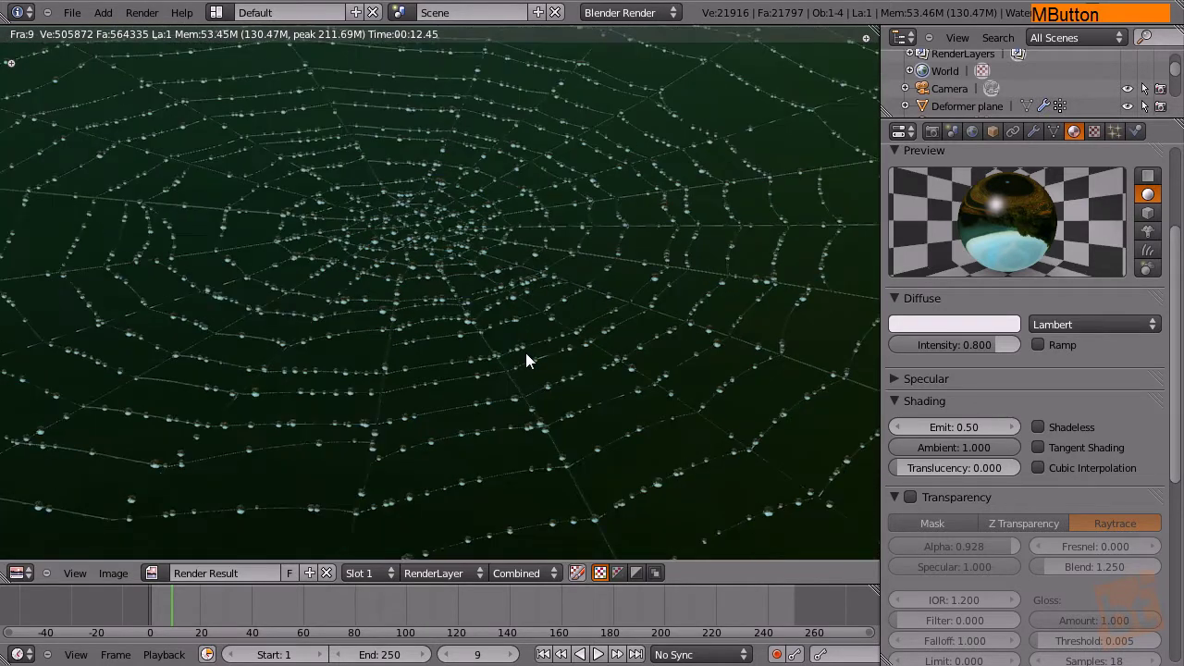
pyautogui.scroll(-3, 526, 352)
pyautogui.moveTo(586, 378); pyautogui.dragTo(582, 388, button='middle')
pyautogui.scroll(6, 460, 351)
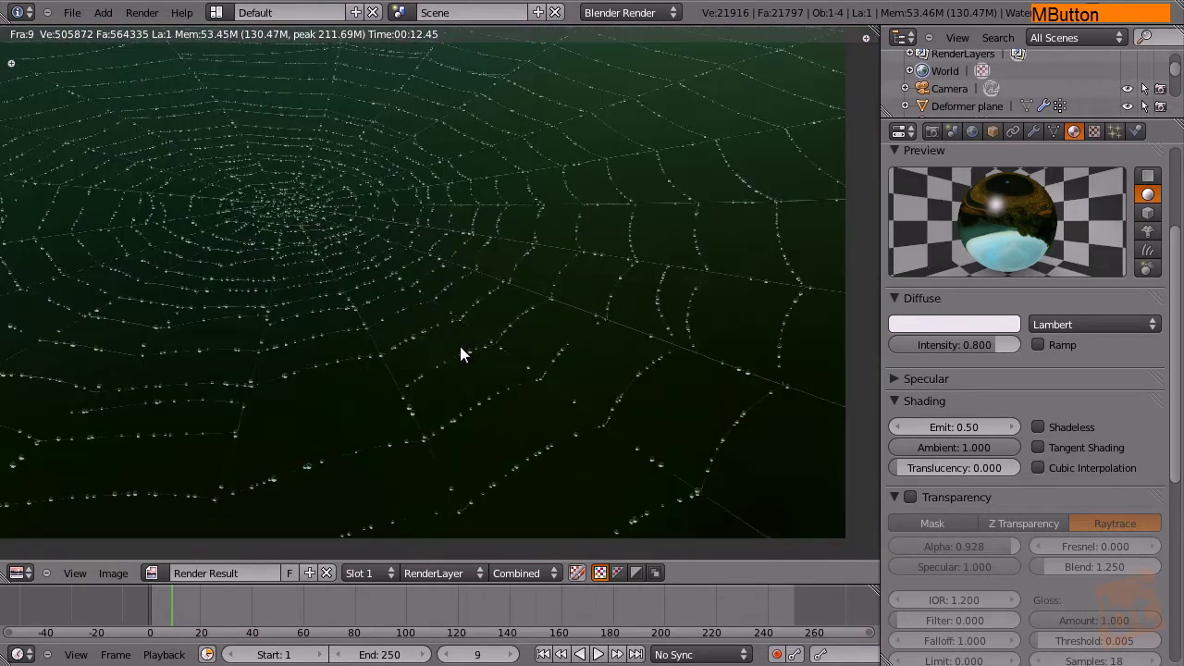
pyautogui.moveTo(330, 315); pyautogui.dragTo(410, 257, button='middle')
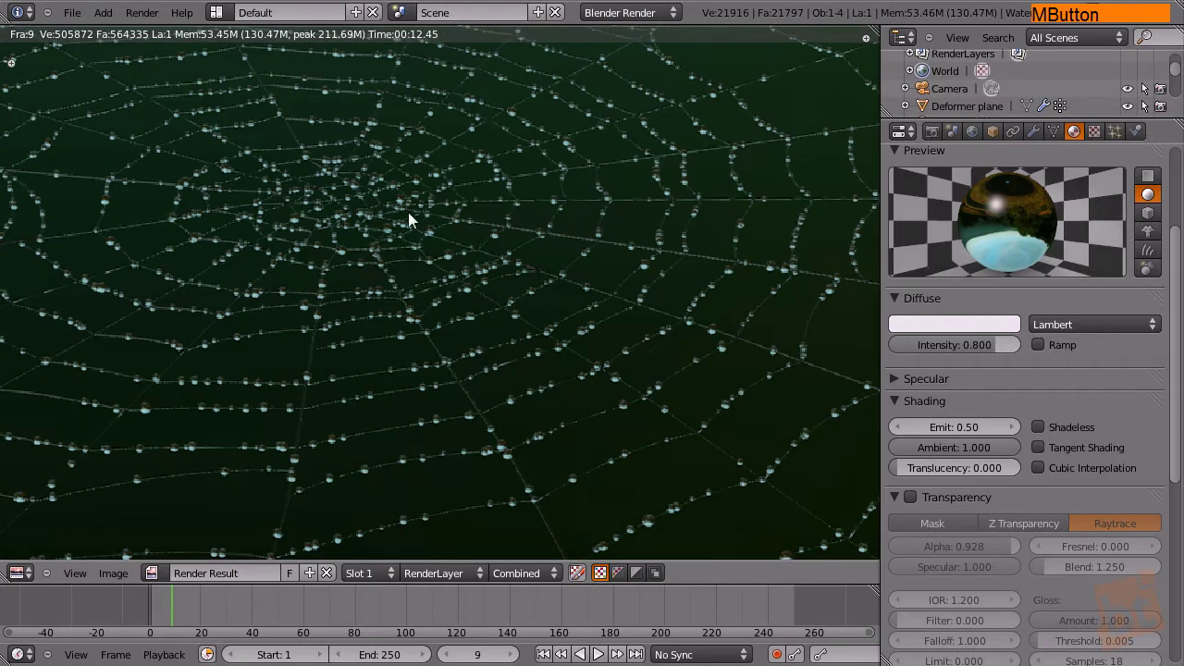
# Set the water drop texture's mapping to a Y offset of -0.20 and a Y size of -0.59.
pyautogui.moveTo(415, 213); pyautogui.dragTo(467, 280, button='middle')
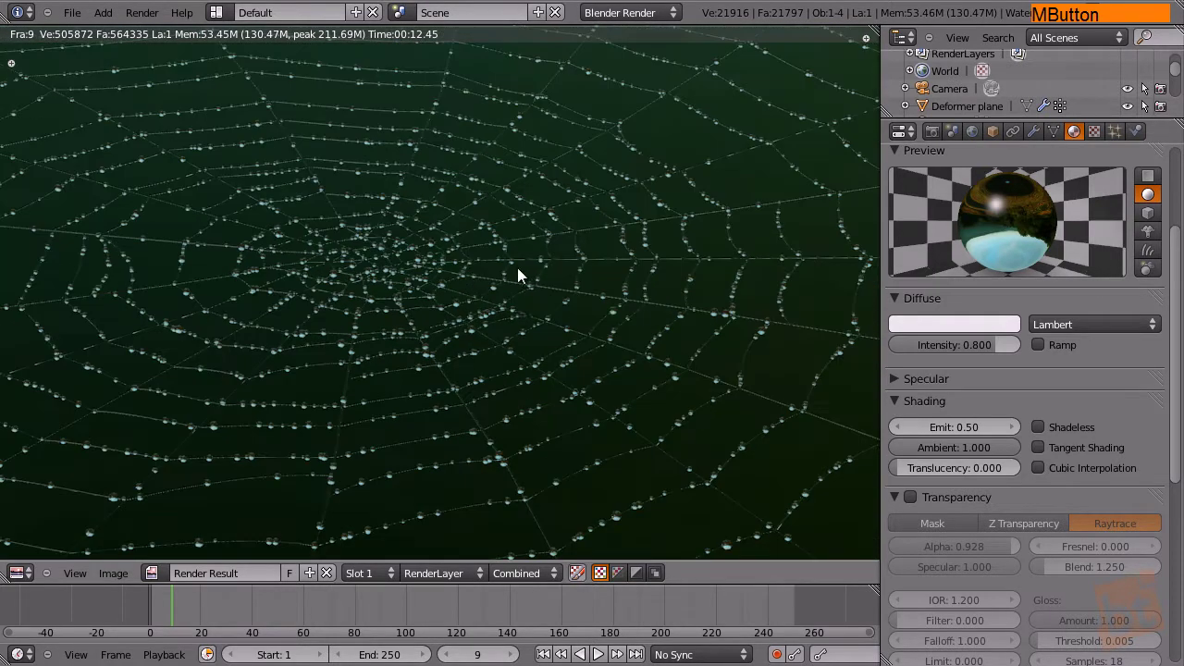
pyautogui.press('Escape')
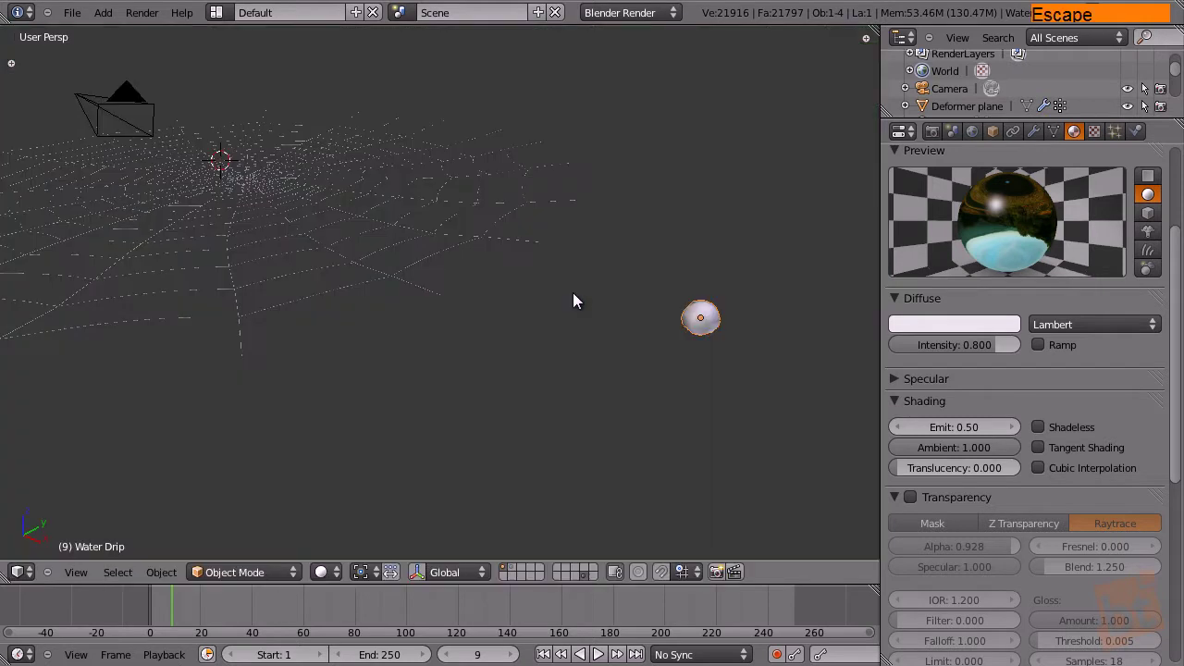
pyautogui.moveTo(442, 309); pyautogui.dragTo(333, 259, button='middle')
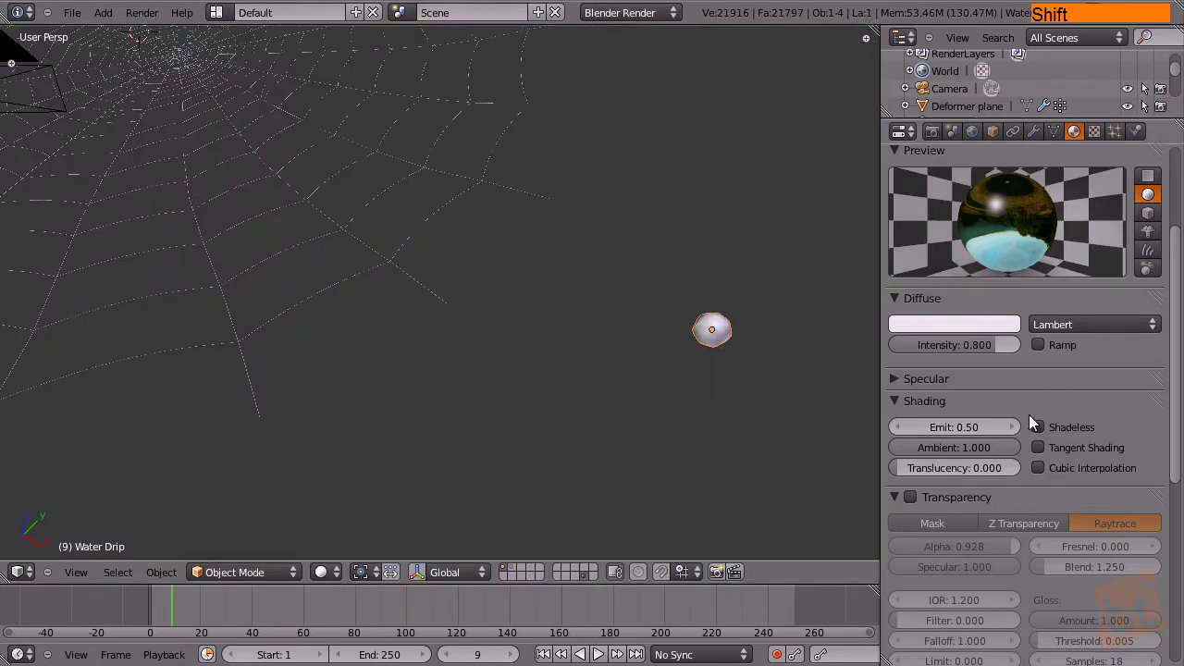
pyautogui.click(1095, 131)
pyautogui.moveTo(1043, 486); pyautogui.dragTo(1035, 459, button='middle')
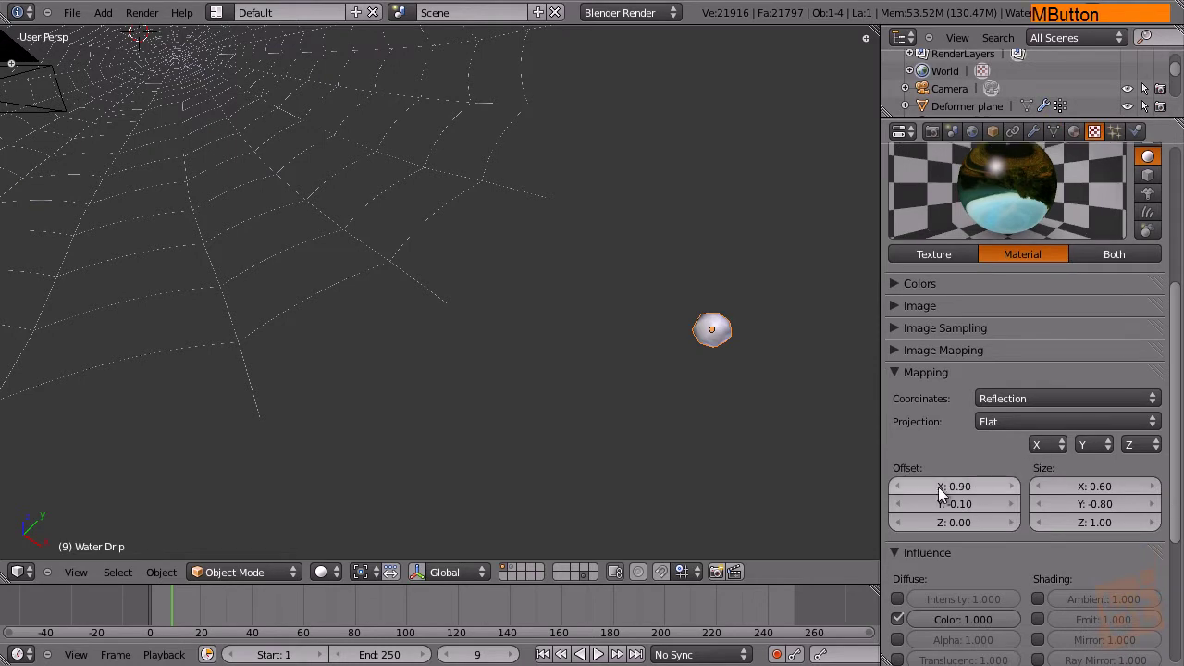
pyautogui.click(899, 505)
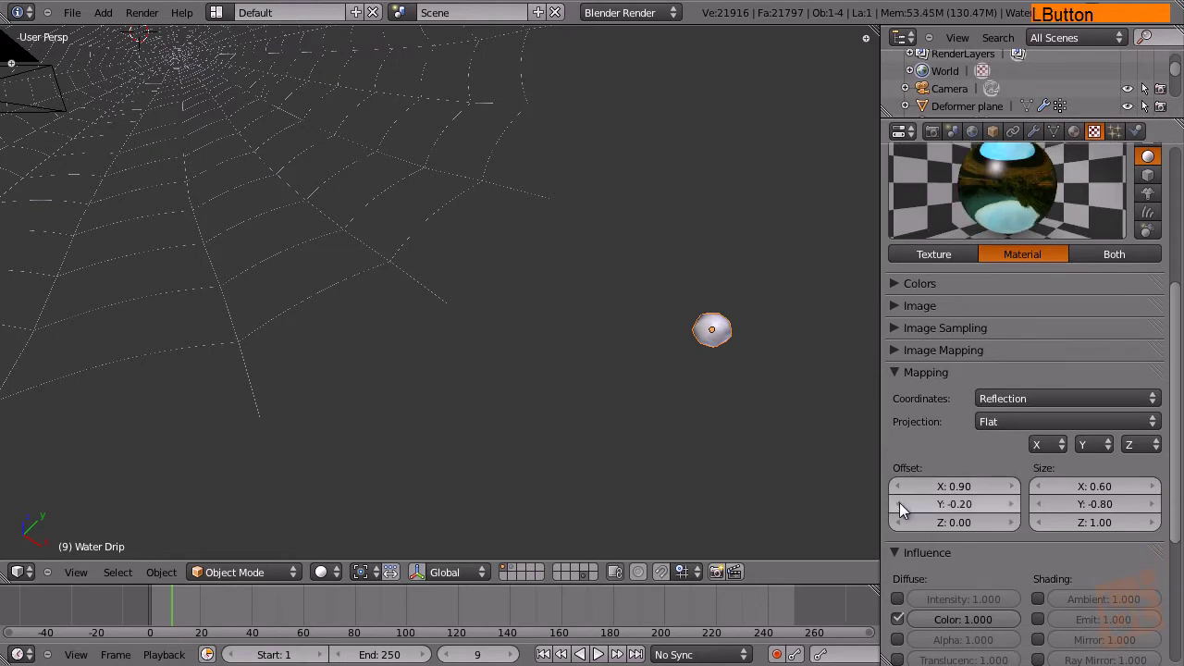
pyautogui.click(899, 503)
pyautogui.click(1015, 504)
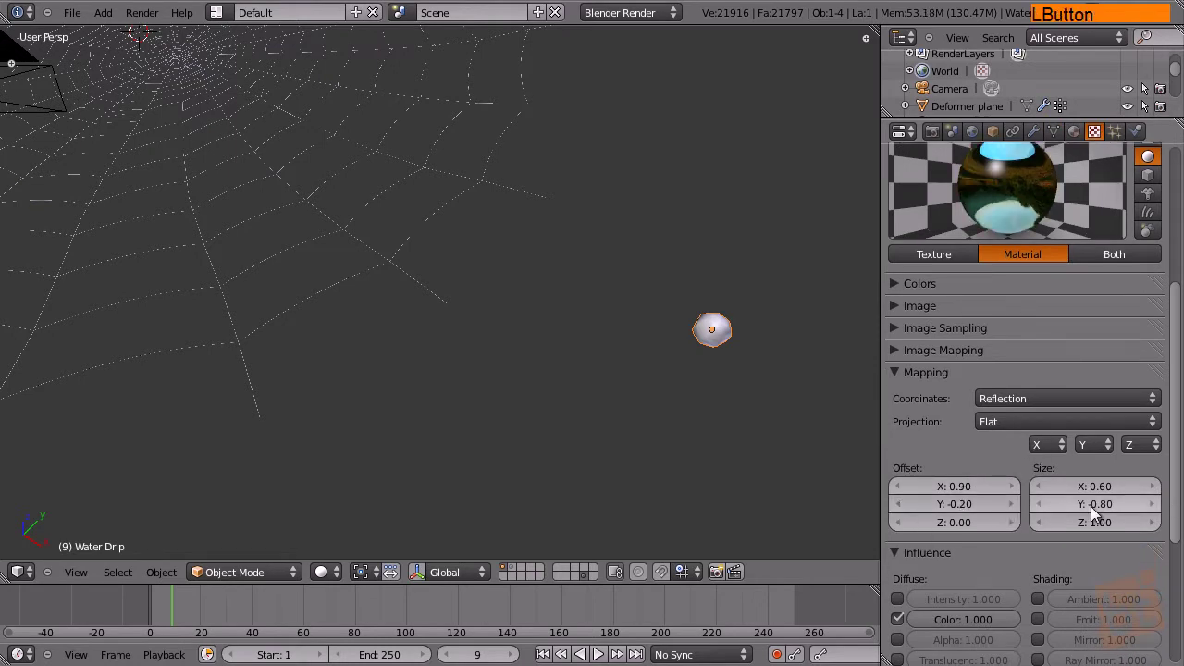
pyautogui.keyDown('shift'); pyautogui.moveTo(1107, 504); pyautogui.dragTo(1132, 508); pyautogui.keyUp('shift')
pyautogui.moveTo(1021, 213); pyautogui.dragTo(1020, 246, button='middle')
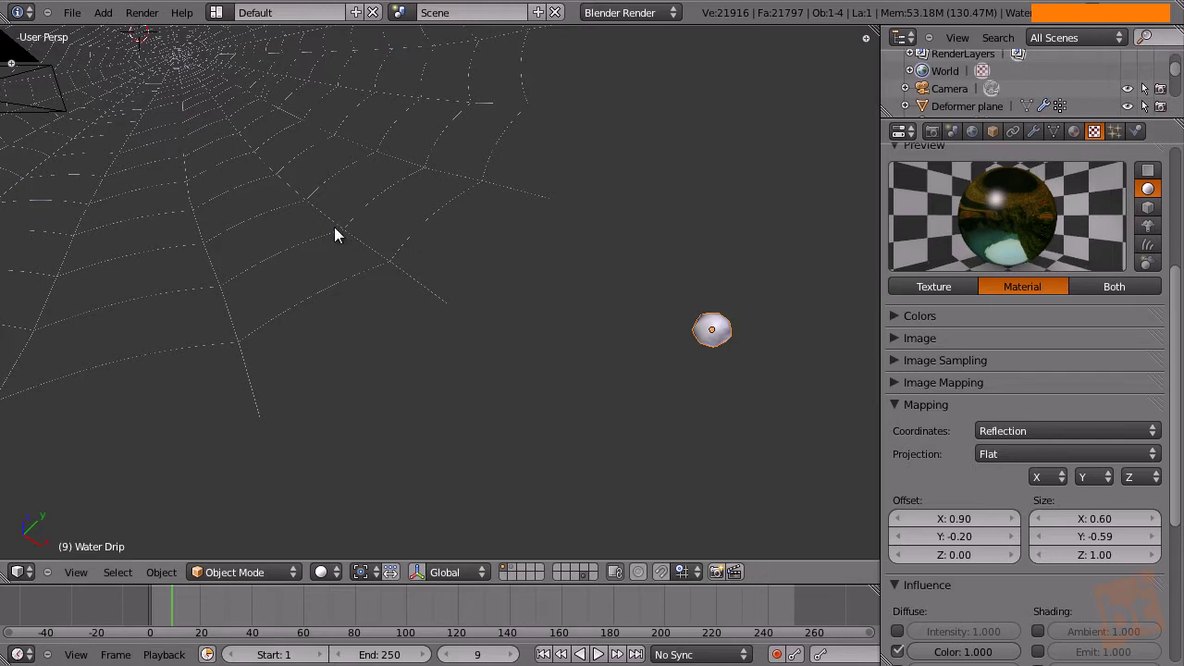
# Render the current frame and examine the drop reflections across the web.
pyautogui.press('F12')
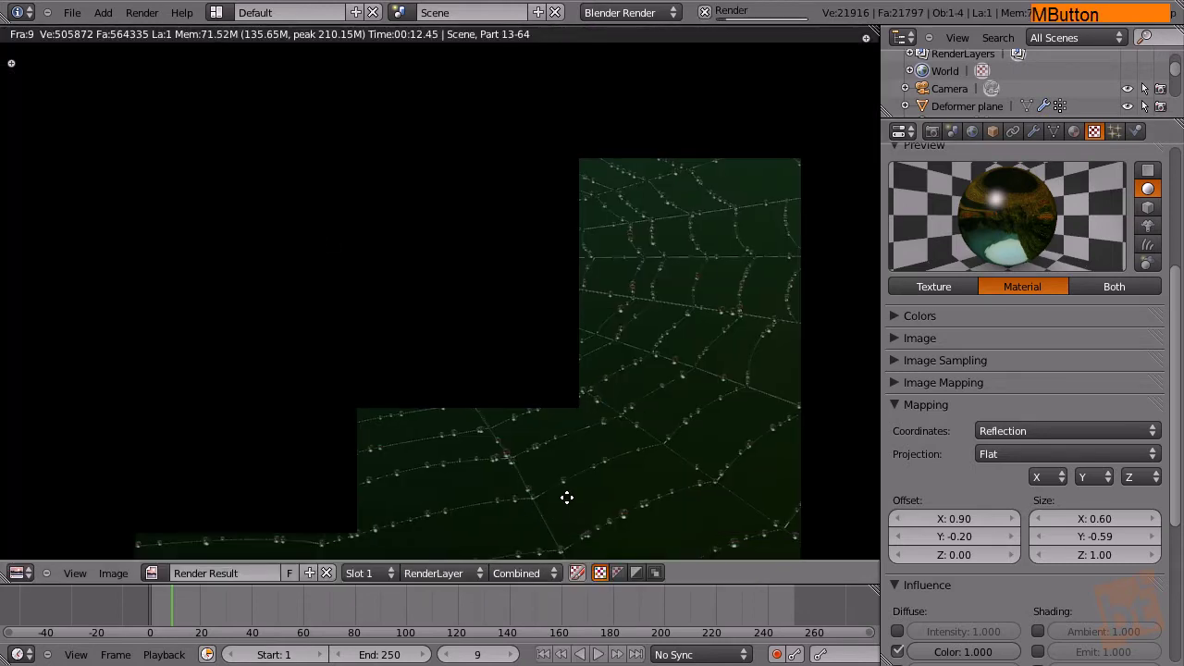
pyautogui.moveTo(555, 502); pyautogui.dragTo(666, 421, button='middle')
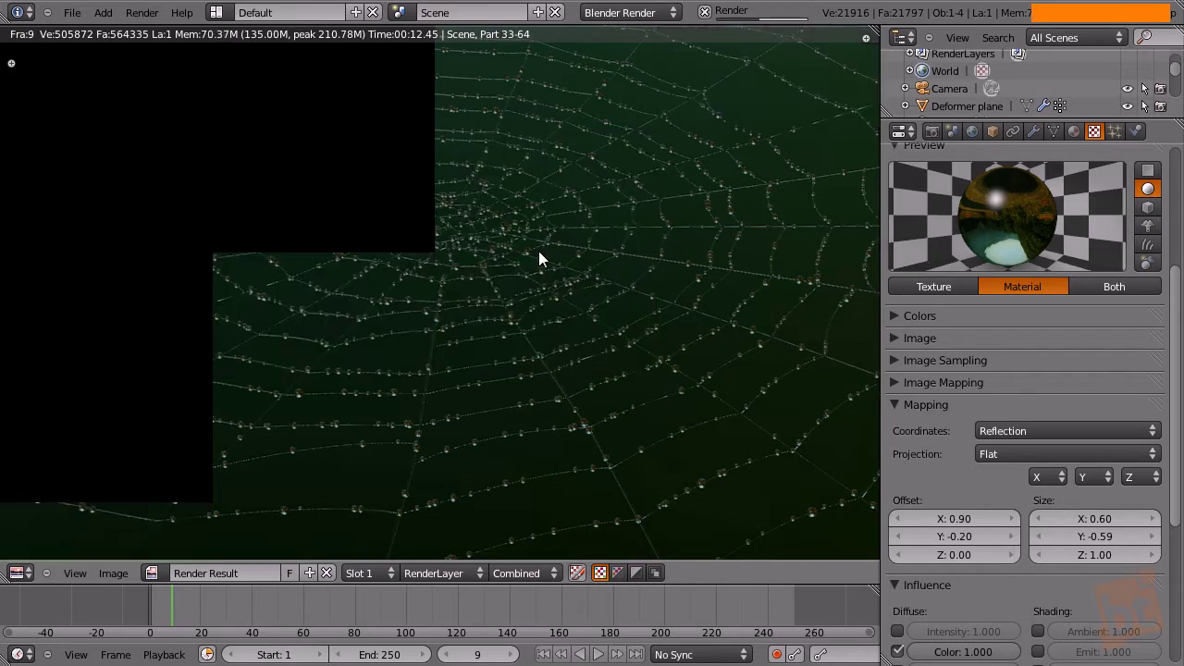
pyautogui.moveTo(491, 330); pyautogui.dragTo(508, 336, button='middle')
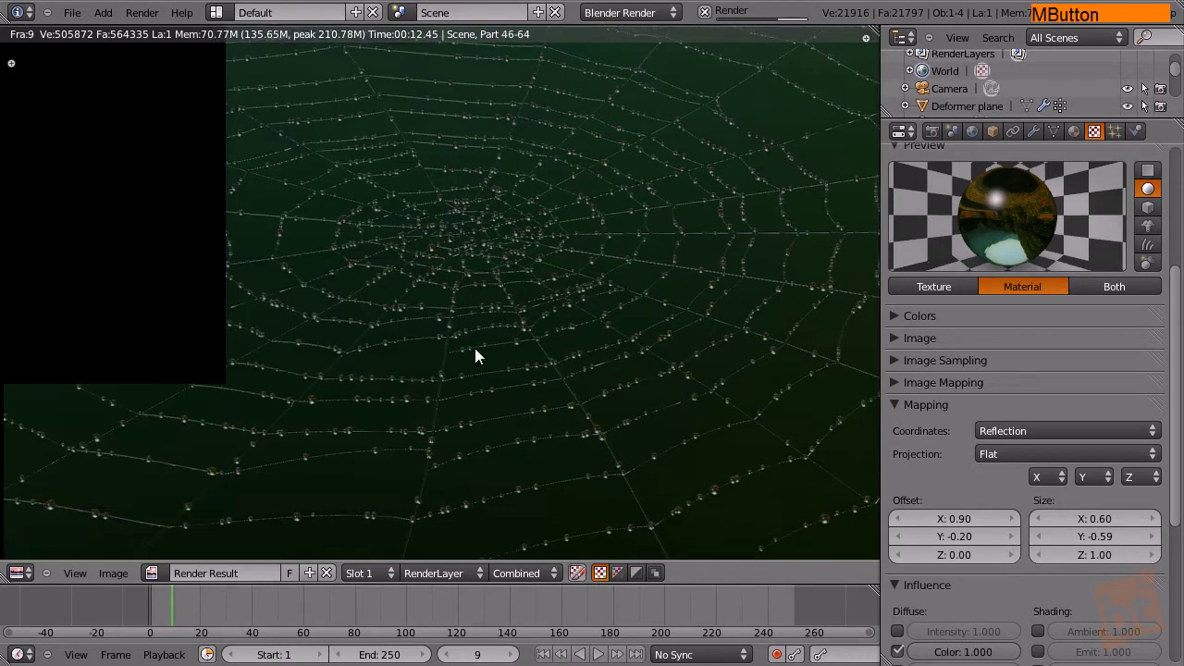
pyautogui.moveTo(439, 346); pyautogui.dragTo(976, 459, button='middle')
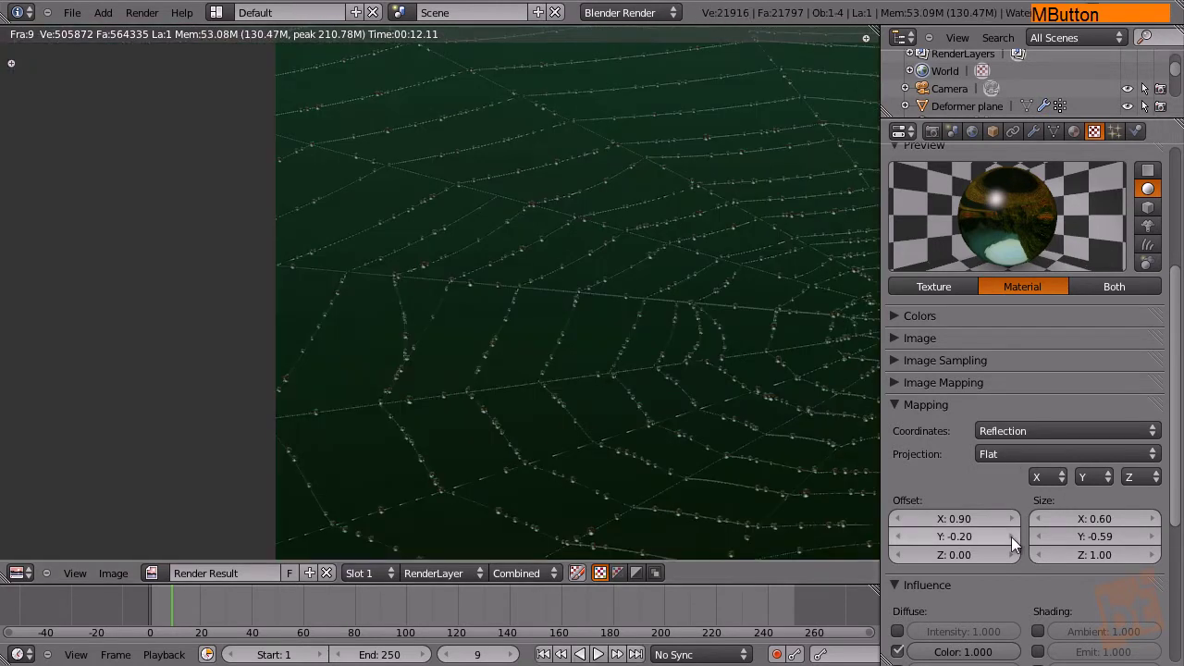
# Set the water drop texture's Y offset to -0.10, re-render the frame and inspect the drops before closing the render.
pyautogui.click(1011, 537)
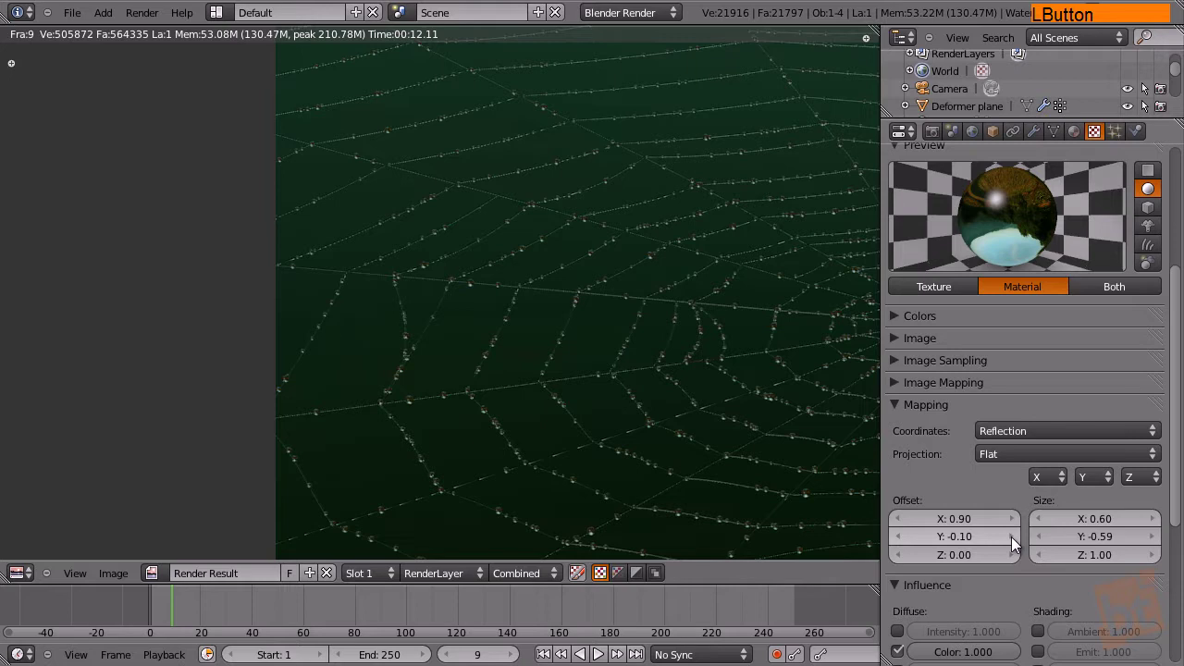
pyautogui.press('F12')
pyautogui.moveTo(682, 386); pyautogui.dragTo(369, 349, button='middle')
pyautogui.moveTo(505, 328); pyautogui.dragTo(296, 213, button='middle')
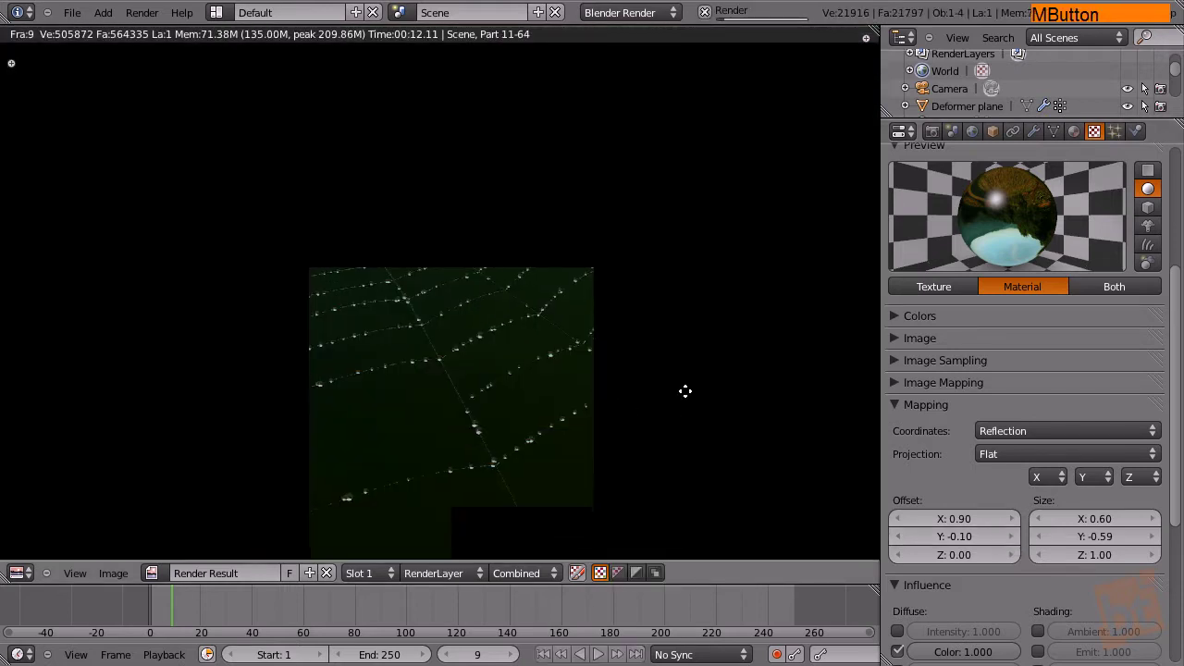
pyautogui.moveTo(690, 415); pyautogui.dragTo(866, 276, button='middle')
pyautogui.scroll(2, 625, 334)
pyautogui.moveTo(620, 343); pyautogui.dragTo(547, 386, button='middle')
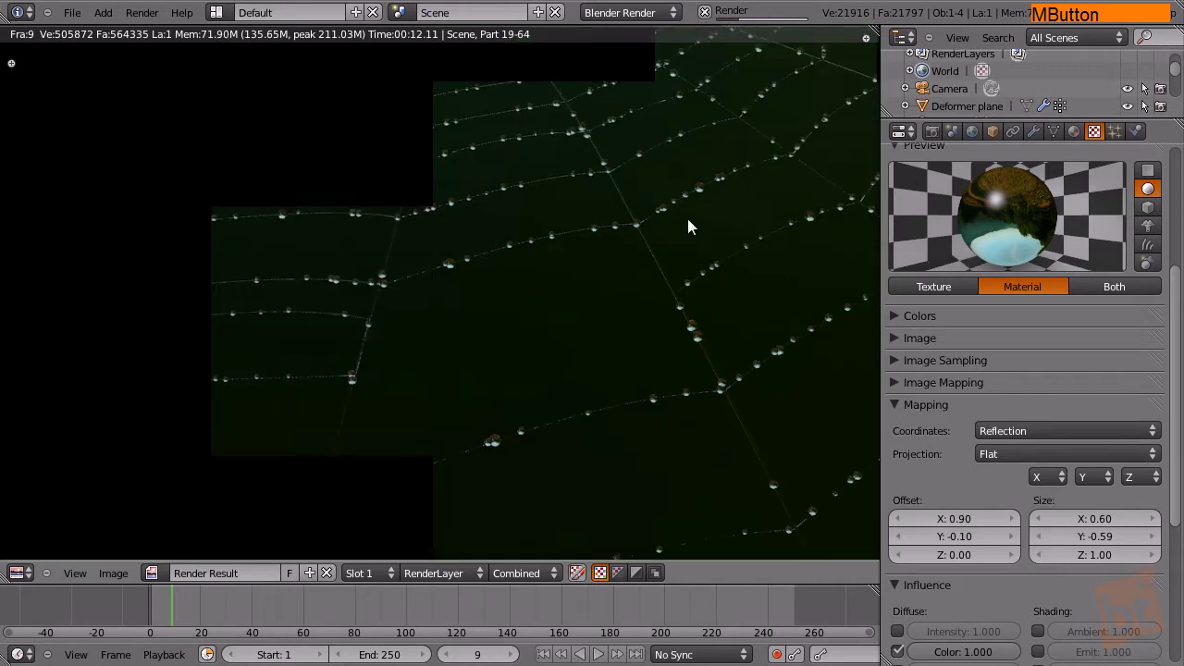
pyautogui.press('Escape')
# Split the 3D view into two side-by-side areas and make the new one a Node Editor.
pyautogui.moveTo(338, 204); pyautogui.dragTo(500, 396, button='middle')
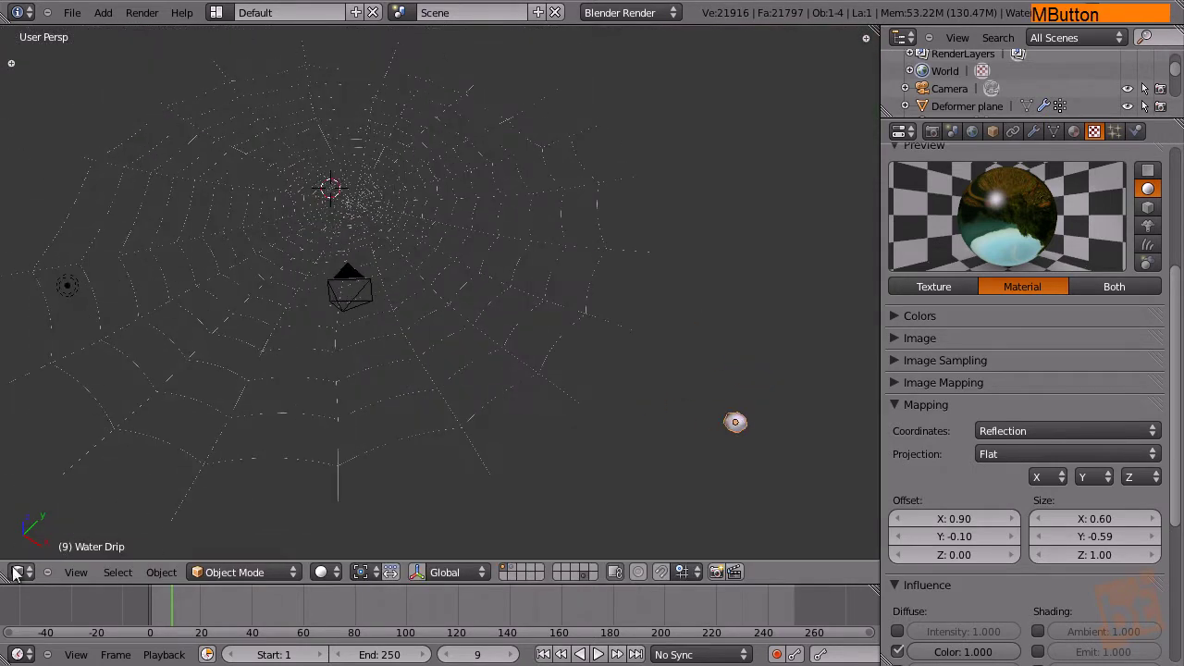
pyautogui.moveTo(7, 578); pyautogui.dragTo(417, 593)
pyautogui.click(20, 572)
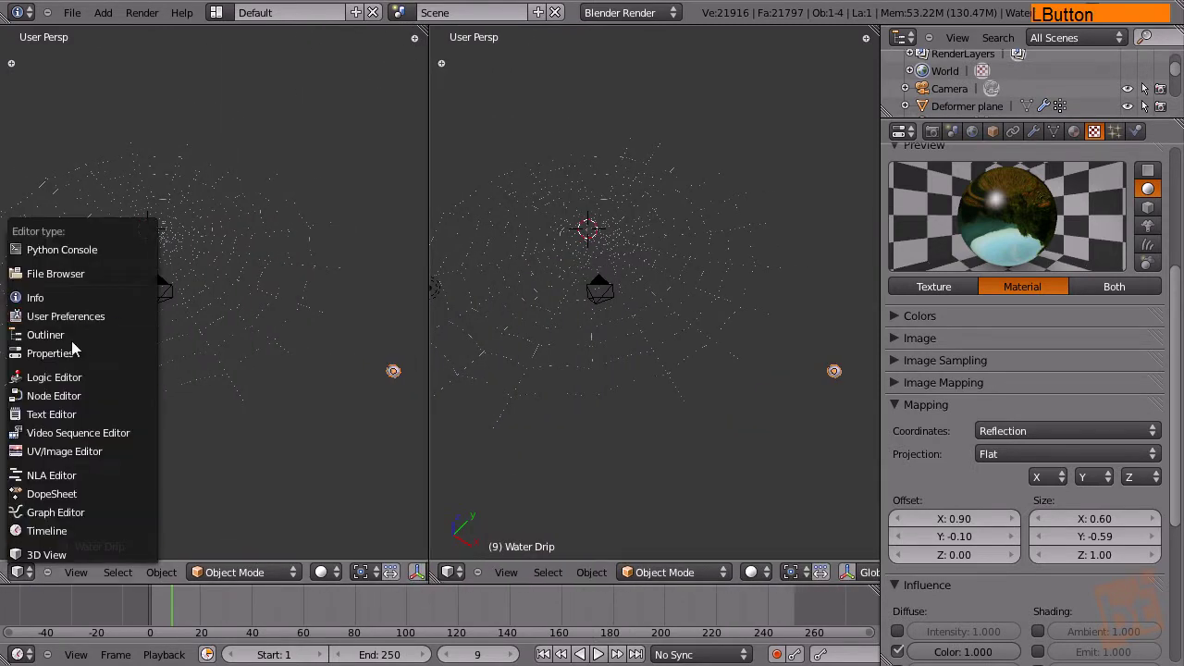
pyautogui.click(65, 402)
pyautogui.moveTo(188, 529); pyautogui.dragTo(118, 459, button='middle')
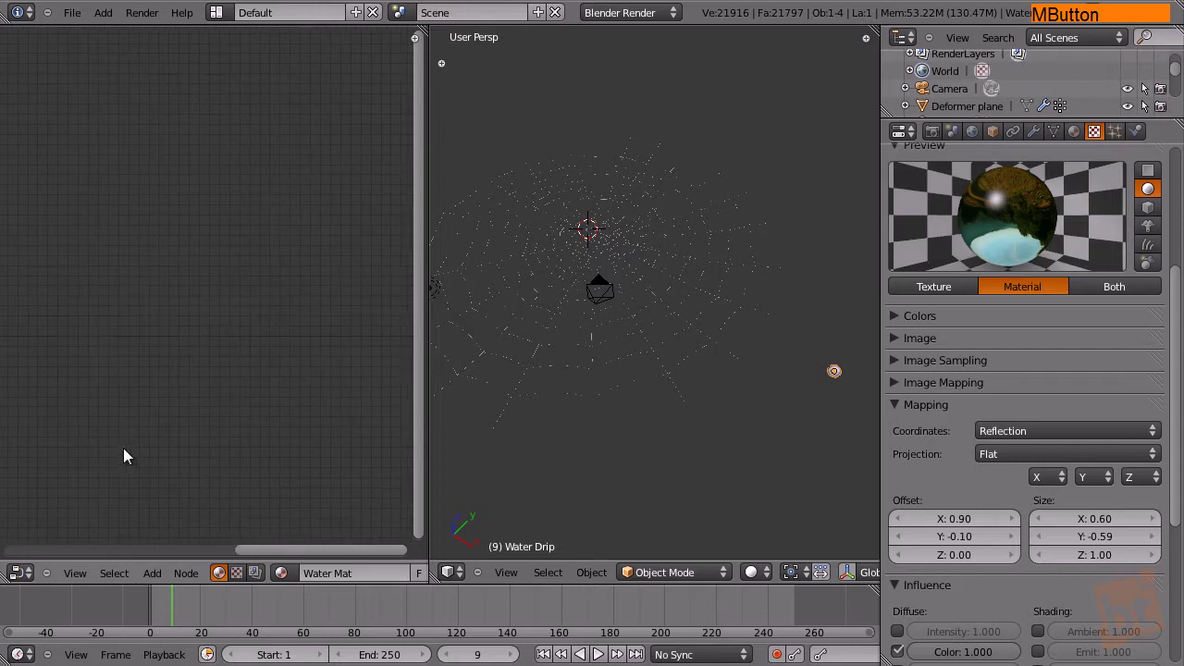
# Switch the Node Editor to compositing nodes and enable Use Nodes and Backdrop.
pyautogui.click(254, 574)
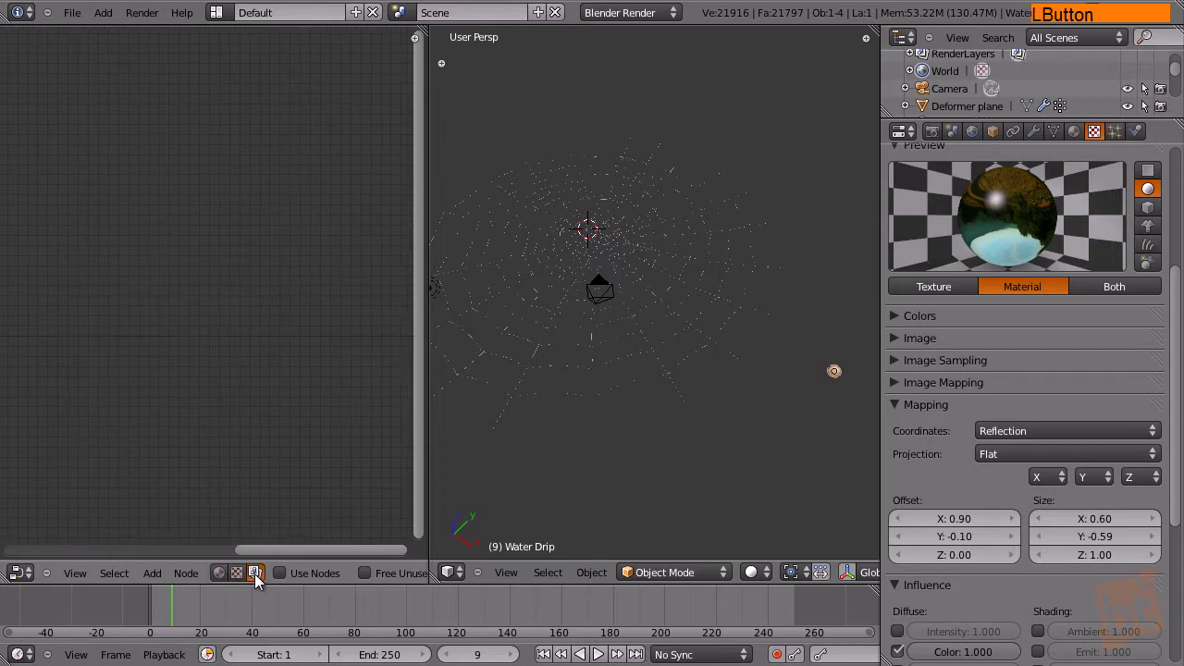
pyautogui.click(279, 574)
pyautogui.moveTo(287, 578); pyautogui.dragTo(235, 580, button='middle')
pyautogui.click(331, 574)
pyautogui.moveTo(184, 344); pyautogui.dragTo(113, 345, button='middle')
# Spread the Render Layers and Composite nodes apart to make room between them.
pyautogui.moveTo(111, 259); pyautogui.dragTo(194, 282, button='middle')
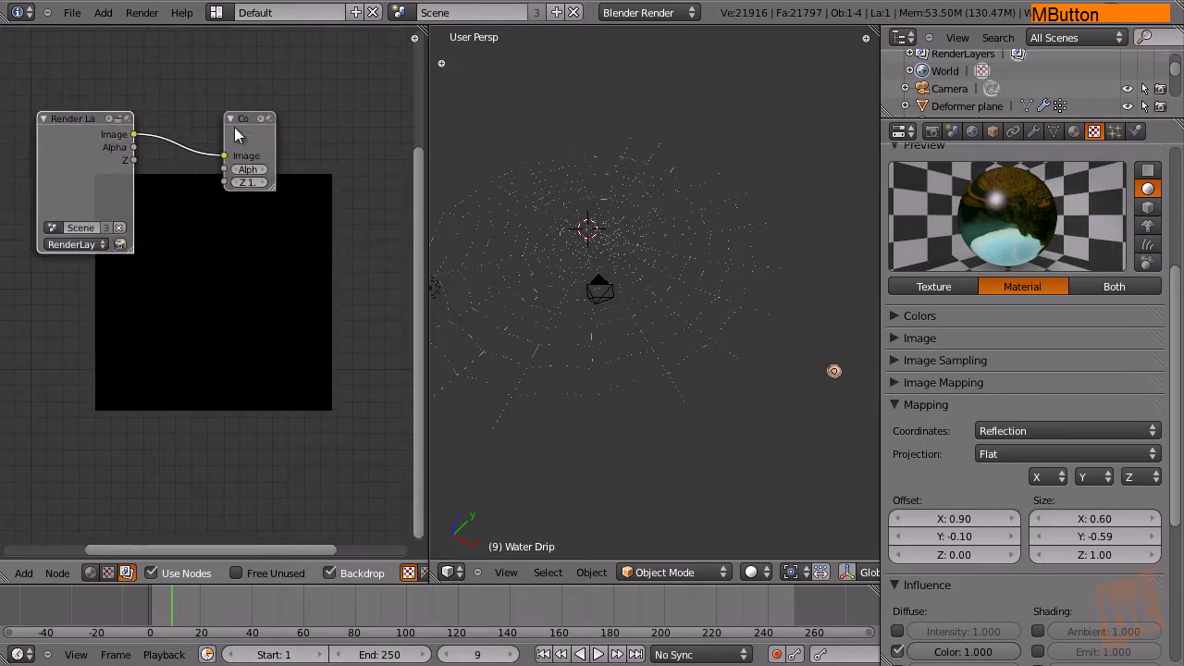
pyautogui.moveTo(236, 136); pyautogui.dragTo(335, 116)
pyautogui.click(78, 125)
pyautogui.moveTo(78, 125); pyautogui.dragTo(54, 114)
# Select the camera and enable the display of its Limits in the camera settings.
pyautogui.moveTo(592, 231); pyautogui.dragTo(626, 272, button='middle')
pyautogui.keyDown('shift'); pyautogui.moveTo(830, 381); pyautogui.dragTo(627, 381, button='middle'); pyautogui.keyUp('shift')
pyautogui.rightClick(626, 267)
pyautogui.press('KP_Decimal')
pyautogui.keyDown('shift'); pyautogui.moveTo(713, 436); pyautogui.dragTo(686, 404, button='middle'); pyautogui.keyUp('shift')
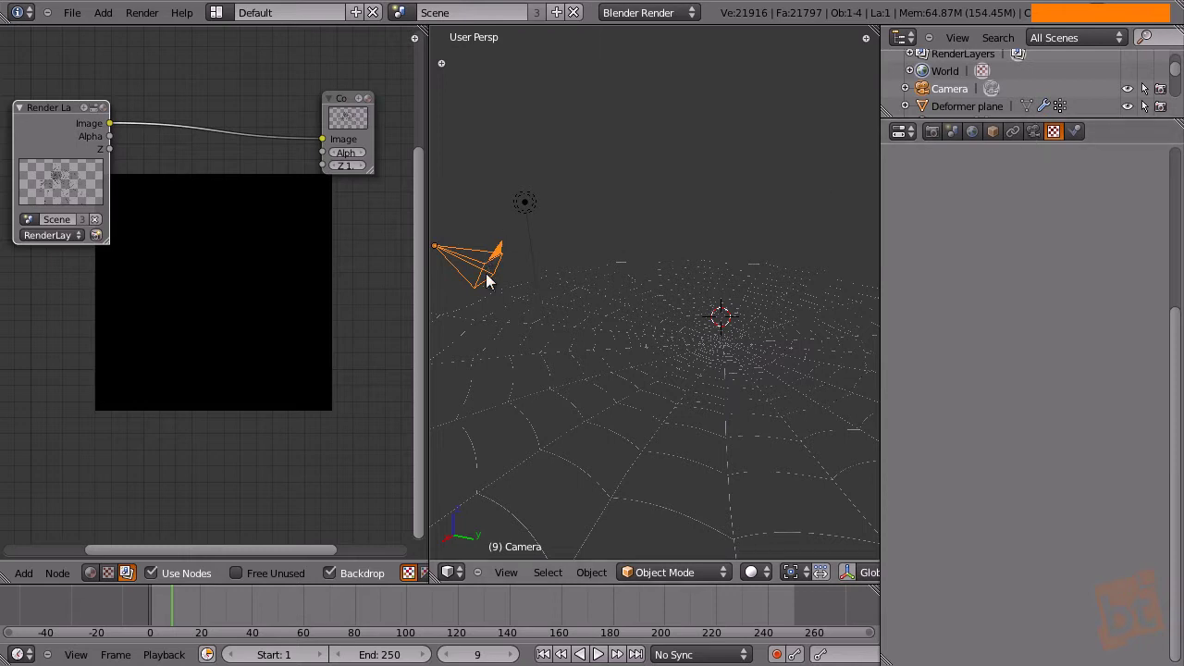
pyautogui.click(1033, 132)
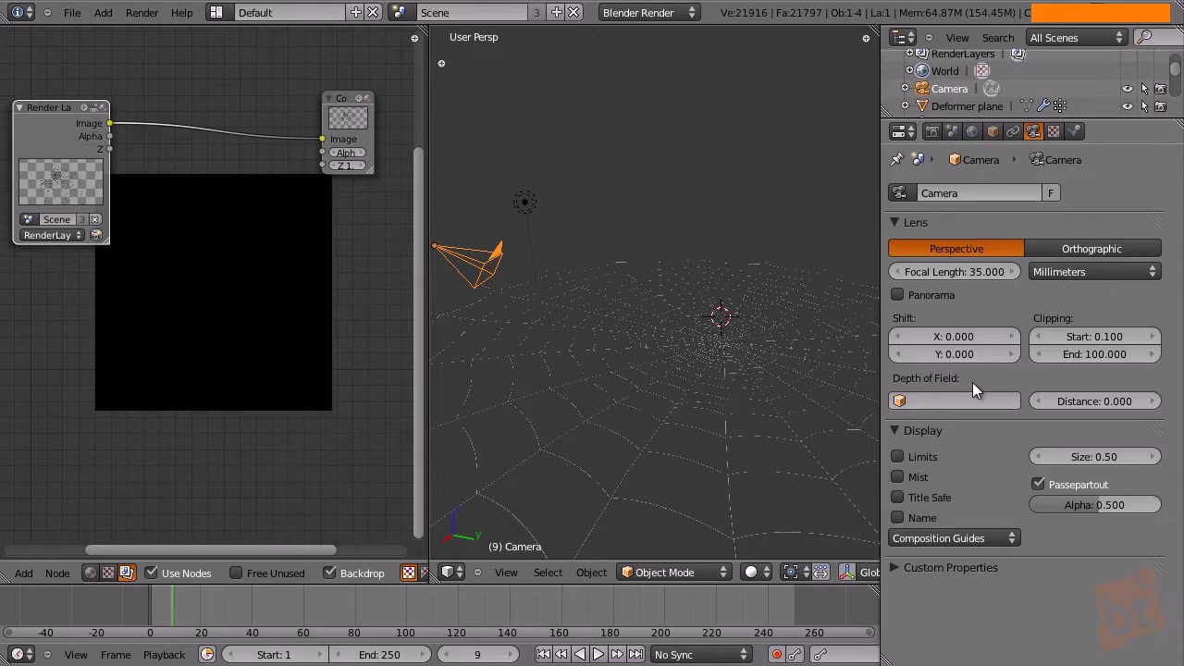
pyautogui.click(897, 457)
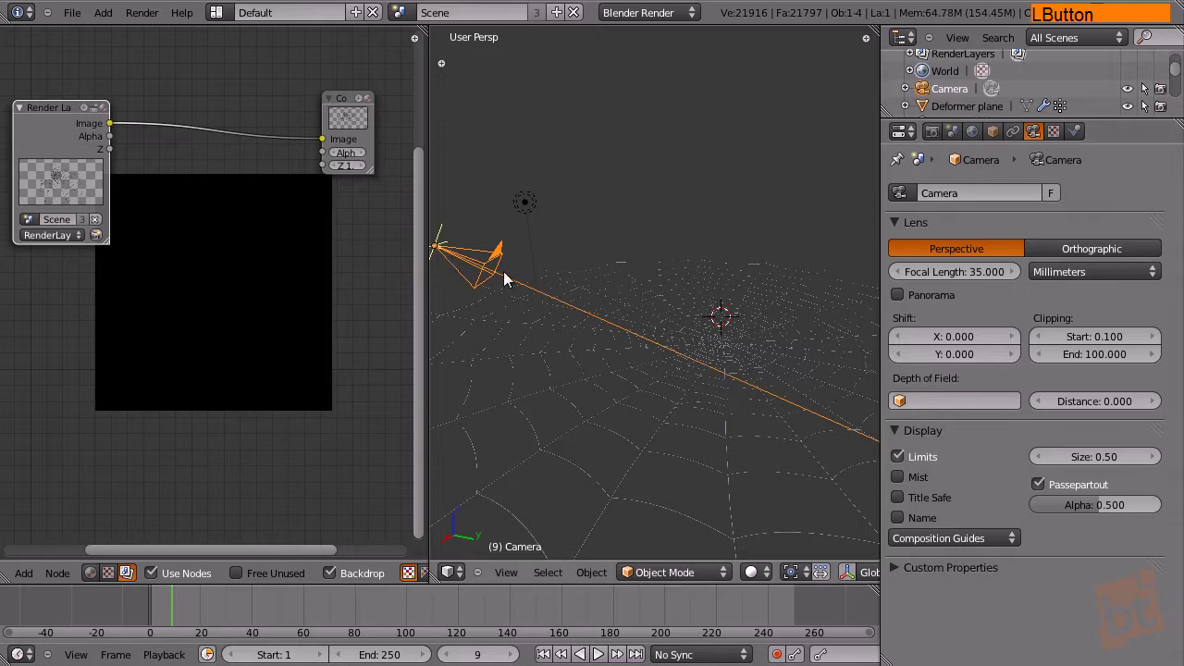
pyautogui.moveTo(484, 265); pyautogui.dragTo(453, 237, button='middle')
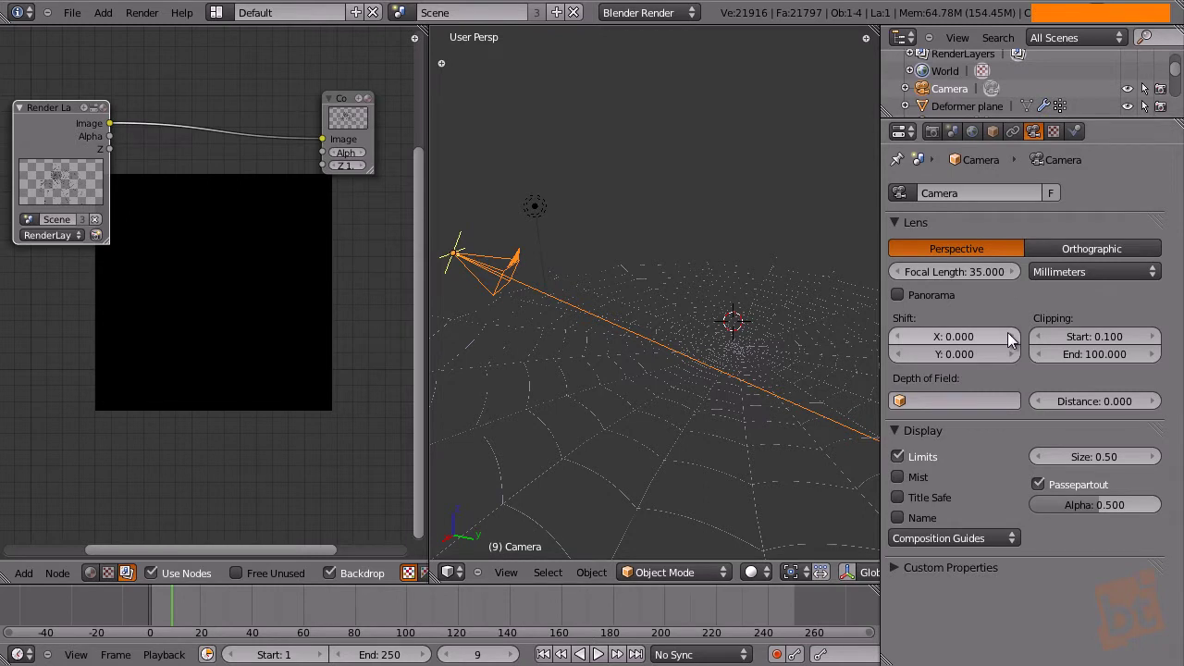
# Set the camera's depth of field distance to 7.200 and check the focus marker against the web's centre.
pyautogui.moveTo(1088, 404); pyautogui.dragTo(1159, 443)
pyautogui.moveTo(786, 381); pyautogui.dragTo(703, 338, button='middle')
pyautogui.keyDown('shift'); pyautogui.moveTo(624, 386); pyautogui.dragTo(593, 366, button='middle'); pyautogui.keyUp('shift')
pyautogui.scroll(4, 577, 365)
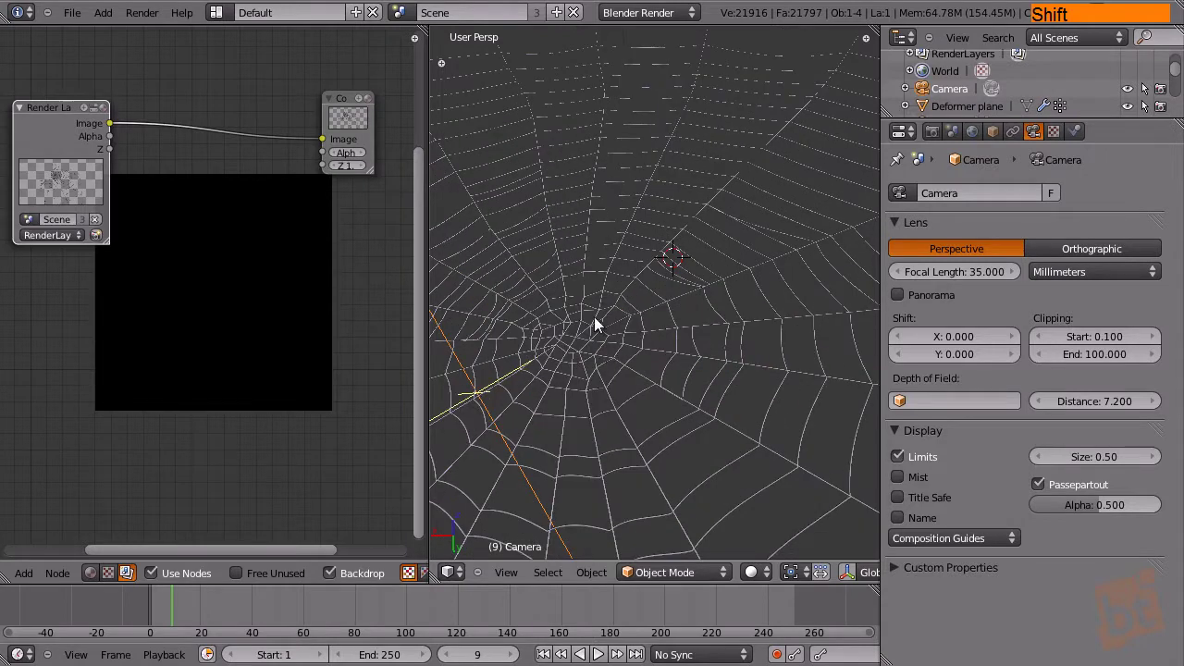
pyautogui.scroll(-4, 566, 361)
pyautogui.moveTo(566, 361); pyautogui.dragTo(701, 371, button='middle')
pyautogui.keyDown('shift'); pyautogui.moveTo(585, 405); pyautogui.dragTo(686, 322, button='middle'); pyautogui.keyUp('shift')
pyautogui.keyDown('shift'); pyautogui.moveTo(743, 266); pyautogui.dragTo(699, 322, button='middle'); pyautogui.keyUp('shift')
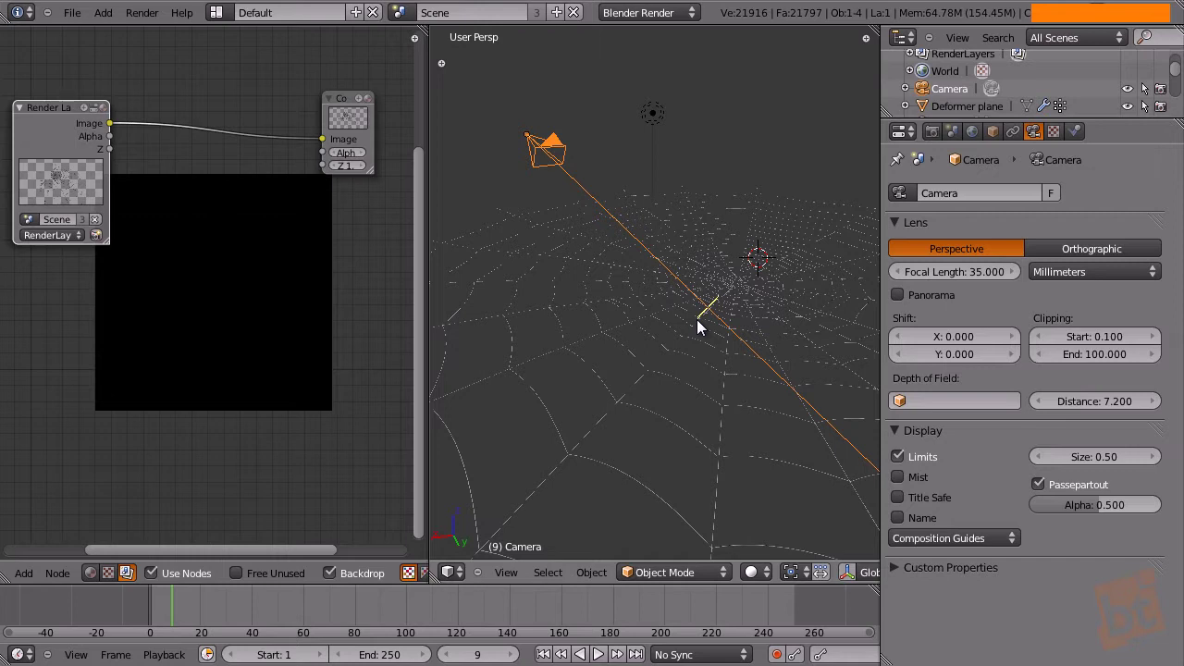
# Shift the Render Layers node slightly and render the current frame to supply the compositor.
pyautogui.middleClick(260, 214)
pyautogui.moveTo(261, 214); pyautogui.dragTo(196, 214, button='middle')
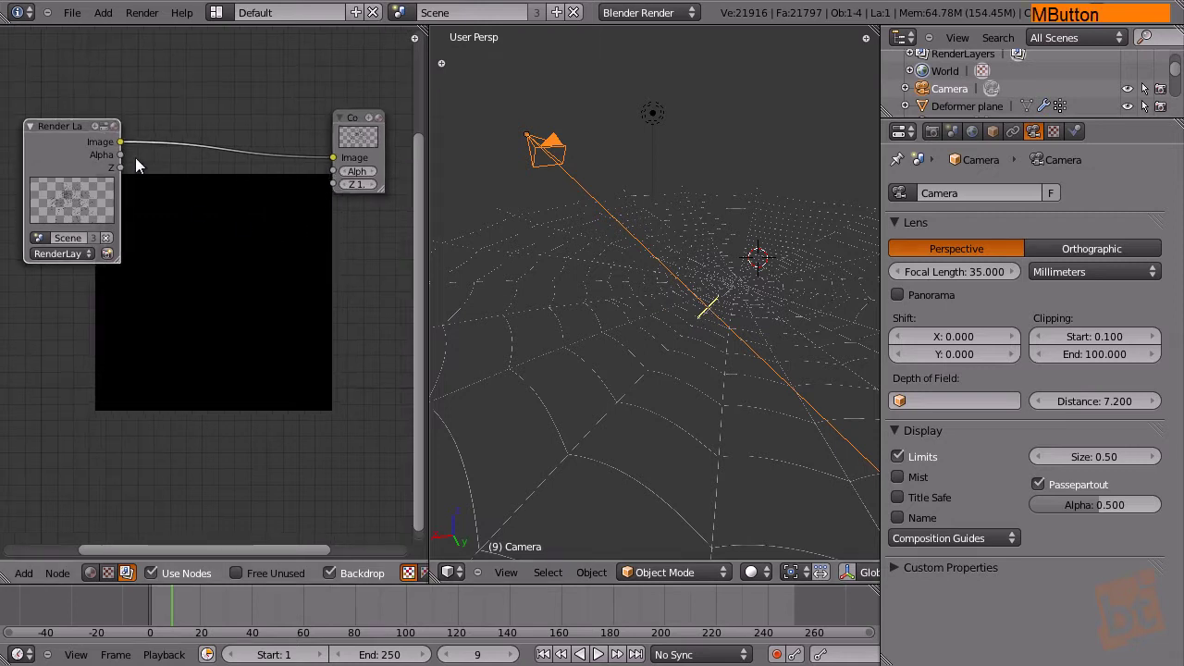
pyautogui.moveTo(72, 130); pyautogui.dragTo(56, 111)
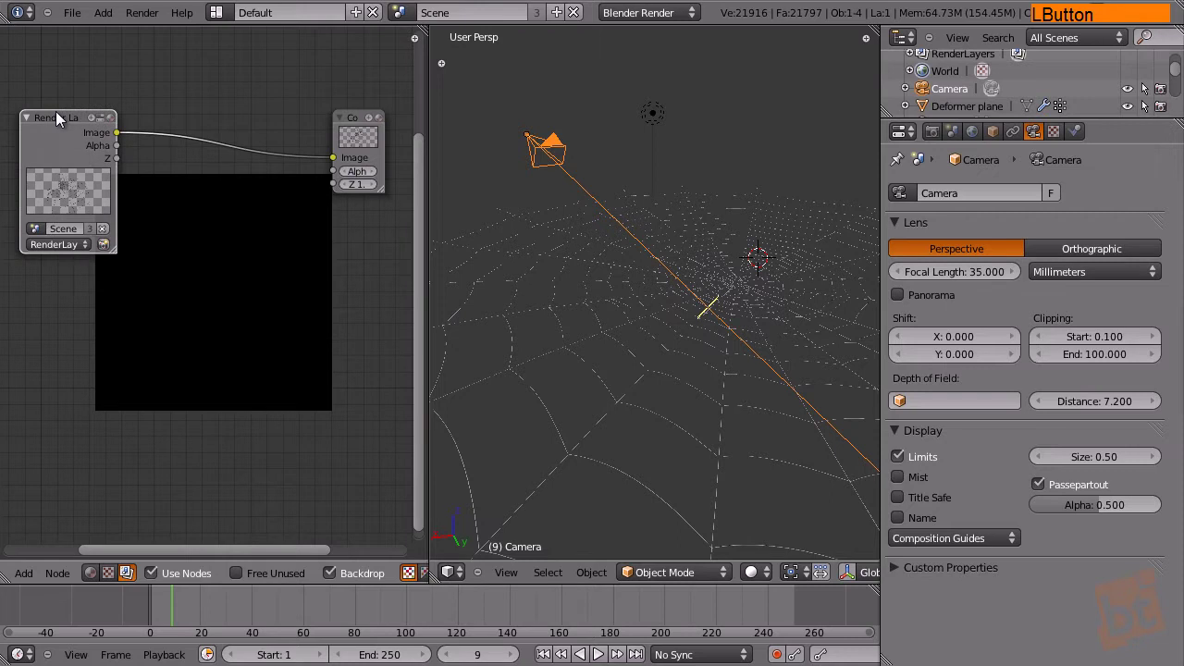
pyautogui.press('F12')
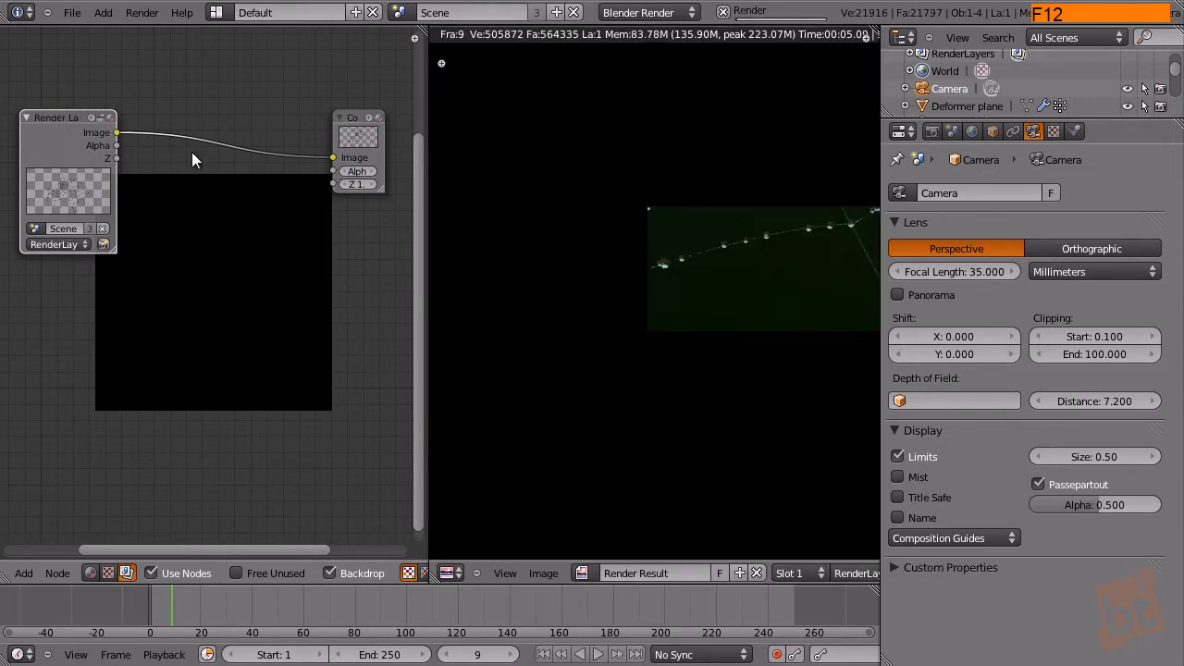
pyautogui.moveTo(709, 228); pyautogui.dragTo(725, 350, button='middle')
pyautogui.scroll(-2, 725, 350)
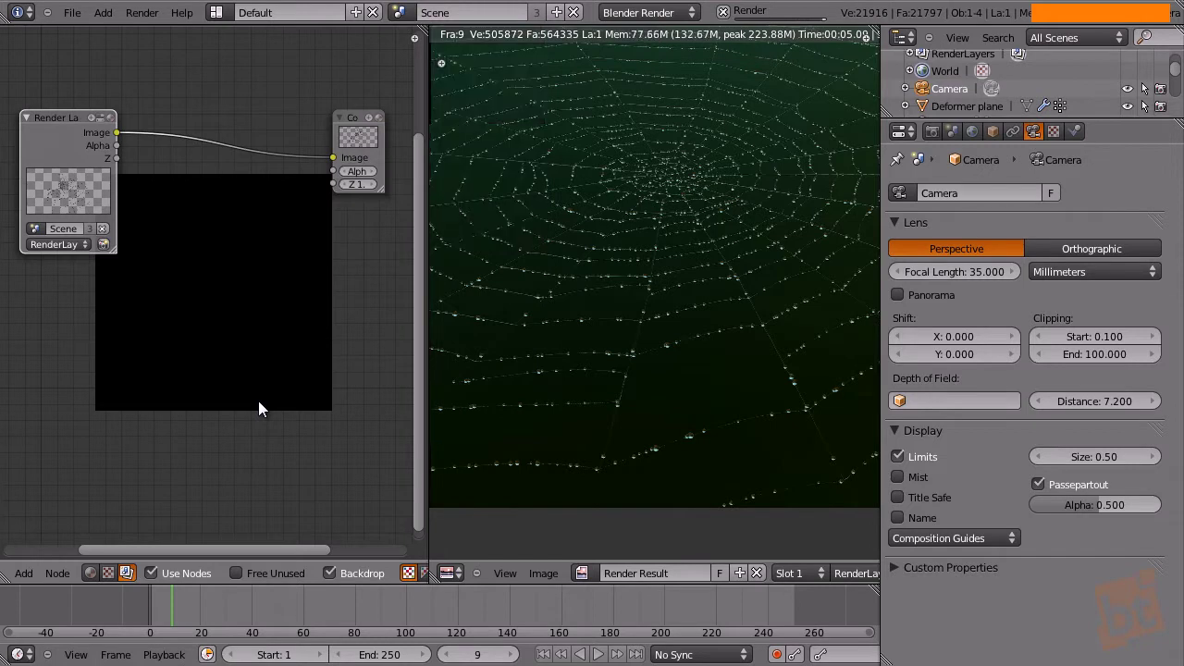
# Maximize the Node Editor and move the Render Layers and Composite nodes farther apart.
pyautogui.moveTo(281, 238); pyautogui.dragTo(415, 286, button='middle')
pyautogui.hotkey('shift', 'space')
pyautogui.moveTo(481, 105); pyautogui.dragTo(597, 102)
pyautogui.moveTo(147, 105); pyautogui.dragTo(93, 102)
# Add a Viewer node fed by the Render Layers image and place it above the Composite node.
pyautogui.hotkey('shift', 'a')
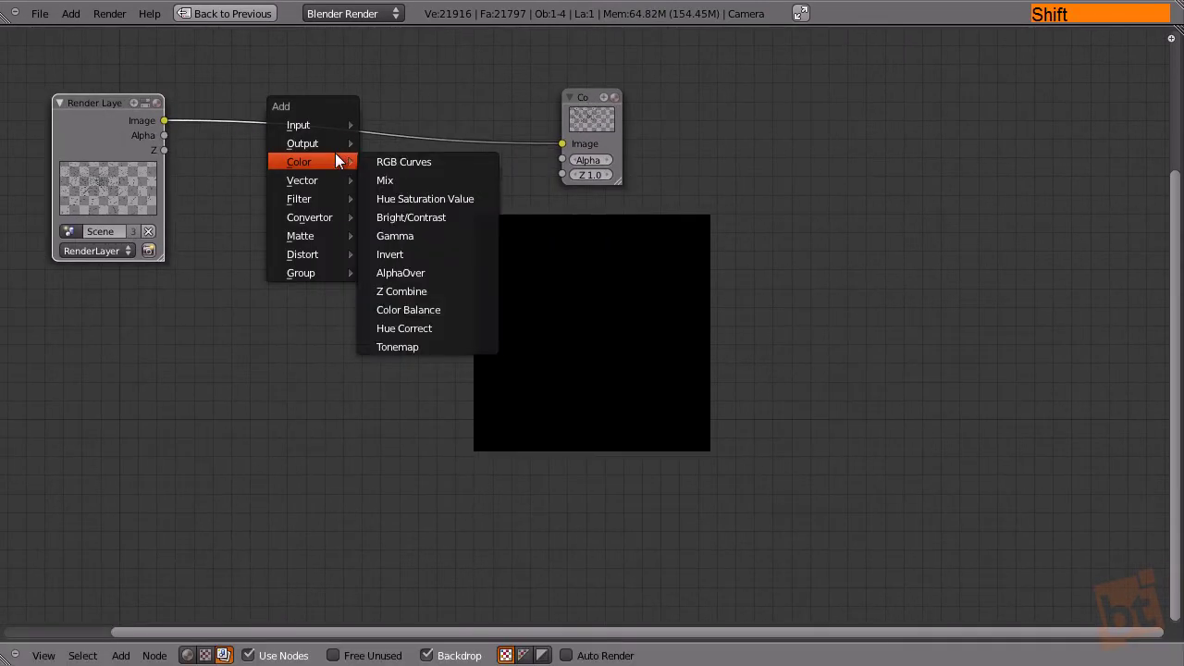
pyautogui.moveTo(315, 142)
pyautogui.click(421, 160)
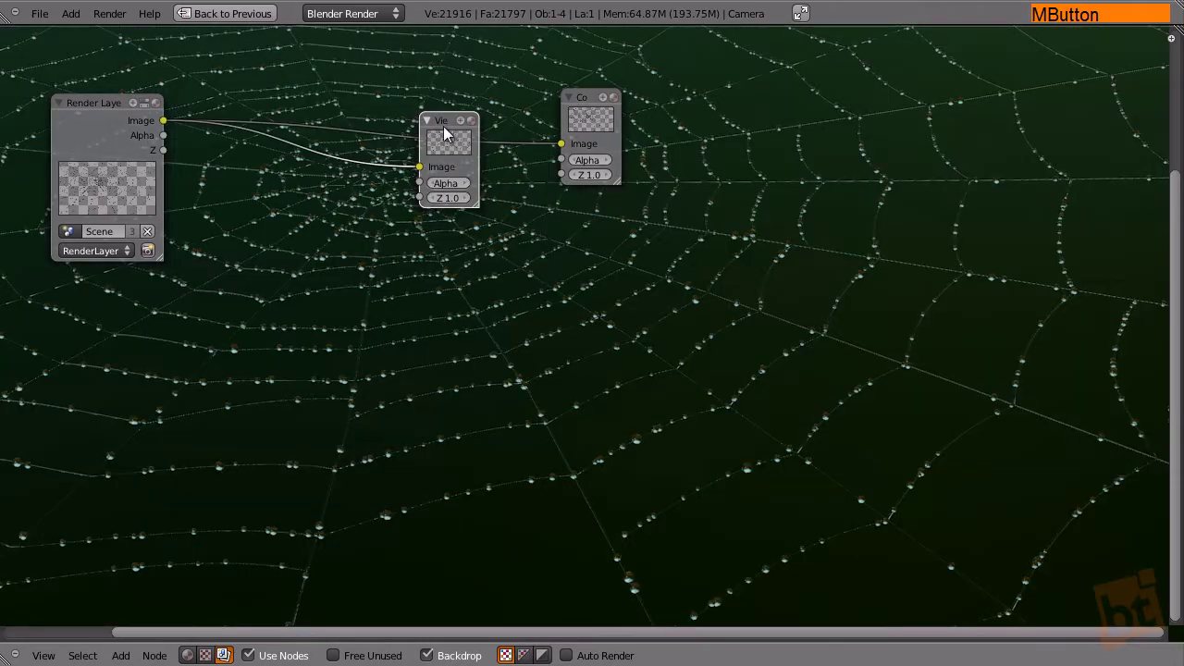
pyautogui.moveTo(463, 131); pyautogui.dragTo(453, 233, button='middle')
pyautogui.moveTo(453, 233); pyautogui.dragTo(580, 94)
pyautogui.moveTo(112, 205); pyautogui.dragTo(107, 213)
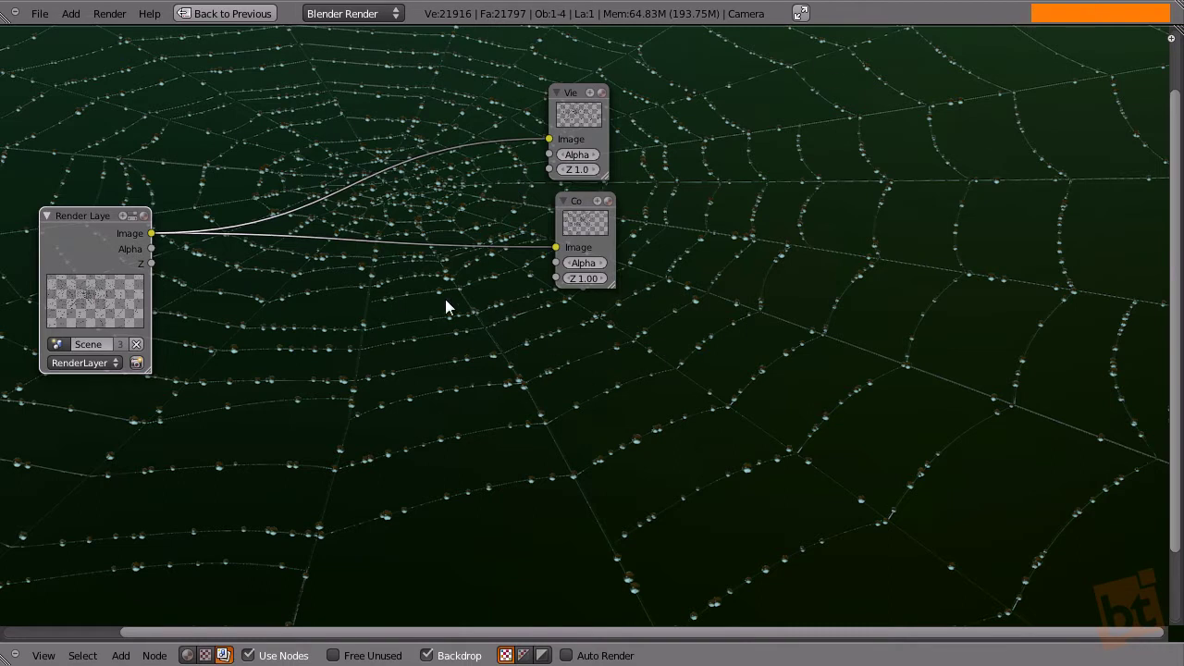
# Reposition and rescale the backdrop image so that more of the web shows behind the nodes.
pyautogui.keyDown('alt'); pyautogui.moveTo(407, 250); pyautogui.dragTo(436, 318, button='middle'); pyautogui.keyUp('alt')
pyautogui.press('v')
pyautogui.press('v')
pyautogui.press('v')
pyautogui.hotkey('alt', 'v')
pyautogui.hotkey('alt', 'v')
pyautogui.hotkey('alt', 'v')
pyautogui.hotkey('alt', 'v')
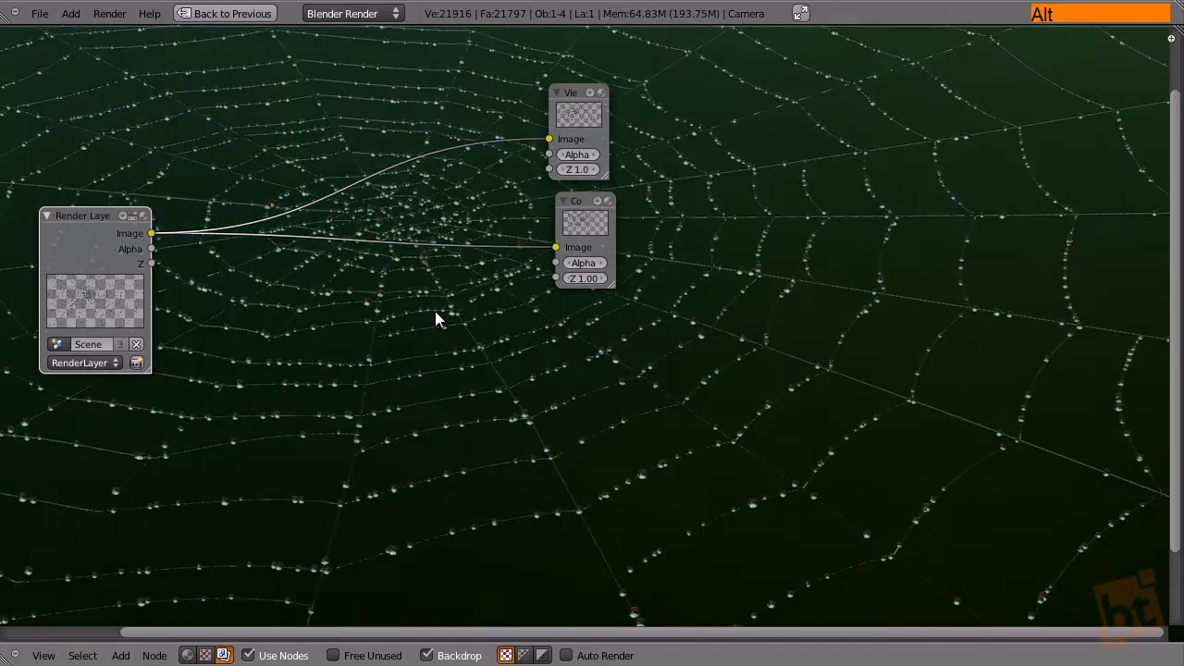
pyautogui.press('v')
pyautogui.hotkey('alt', 'v')
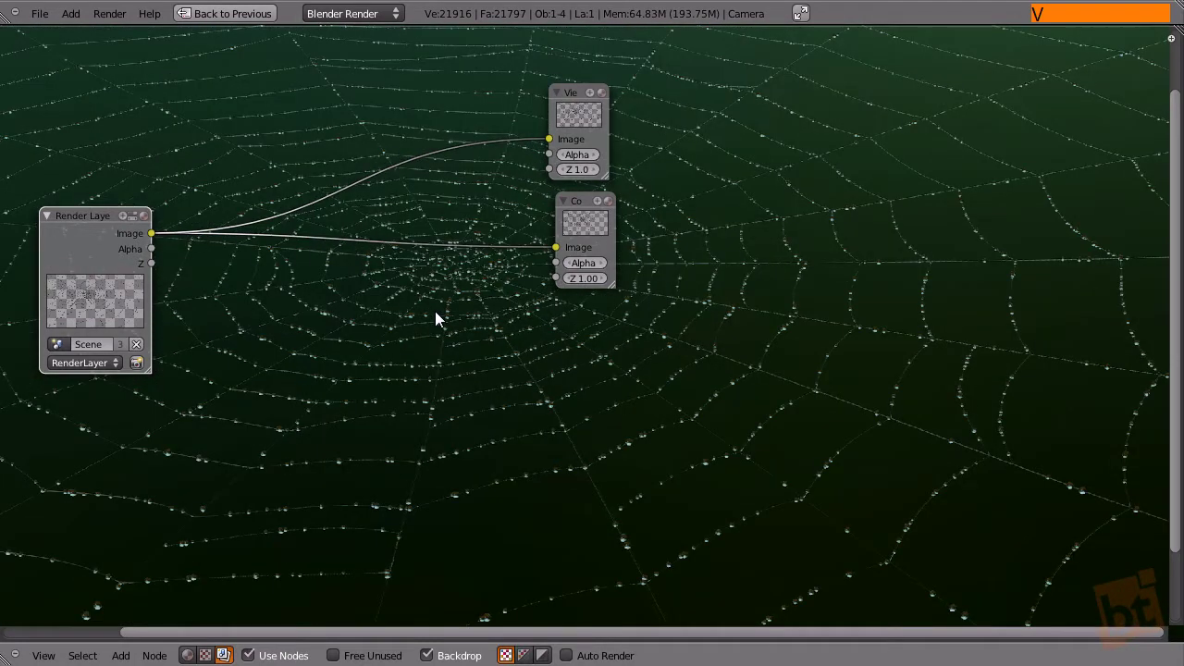
# Add a Defocus filter node fed by the Render Layers image and place it beside the Render Layers node.
pyautogui.moveTo(93, 219); pyautogui.dragTo(98, 165)
pyautogui.hotkey('shift', 'a')
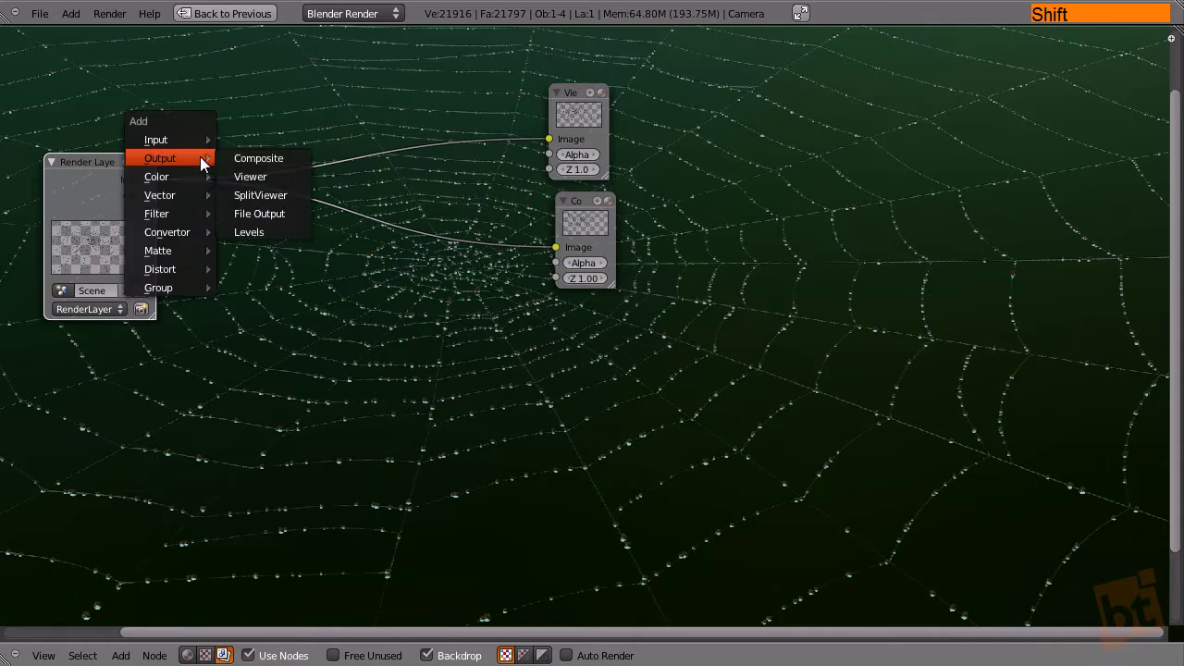
pyautogui.moveTo(177, 182)
pyautogui.moveTo(177, 209)
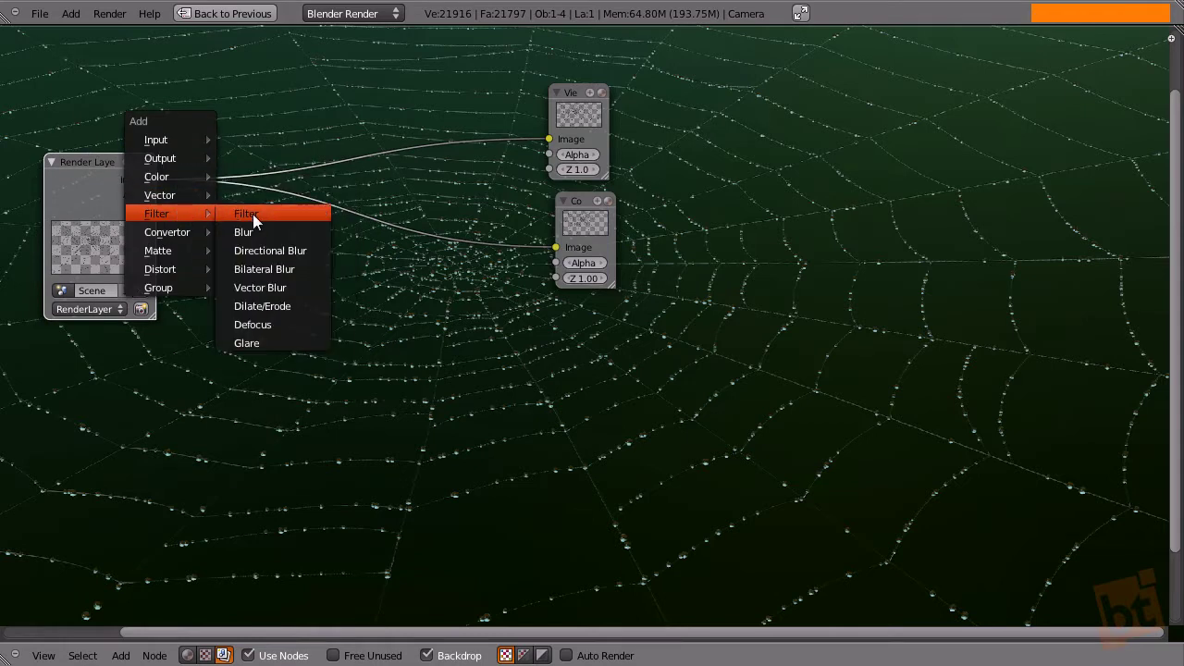
pyautogui.click(281, 321)
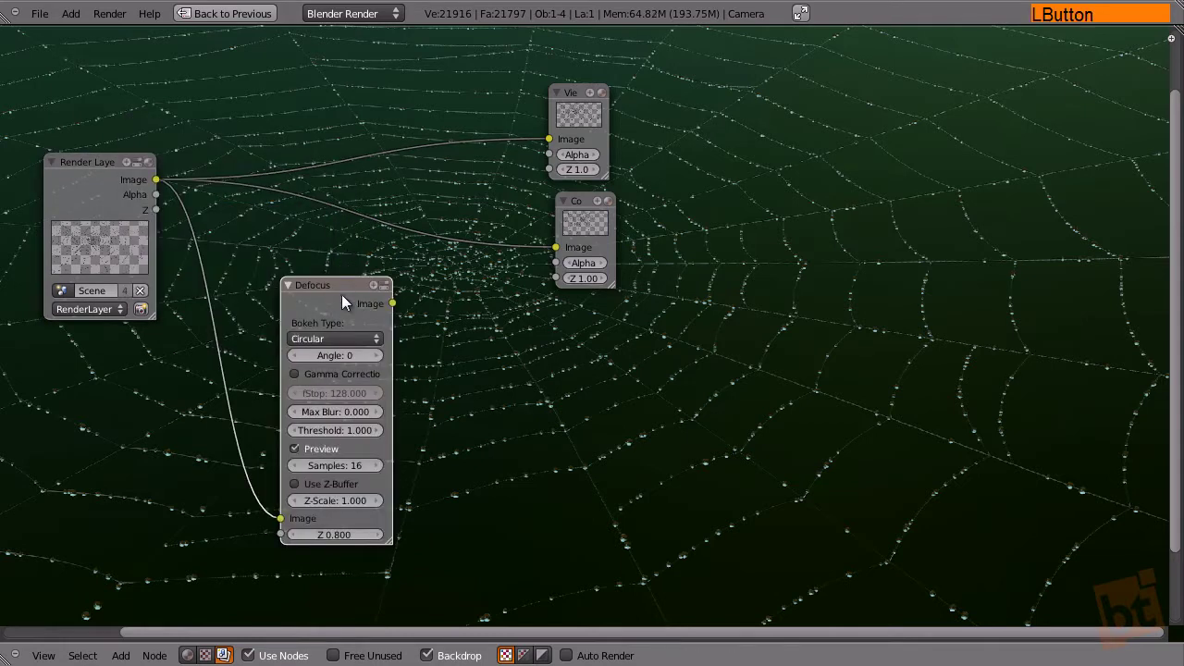
pyautogui.click(289, 112)
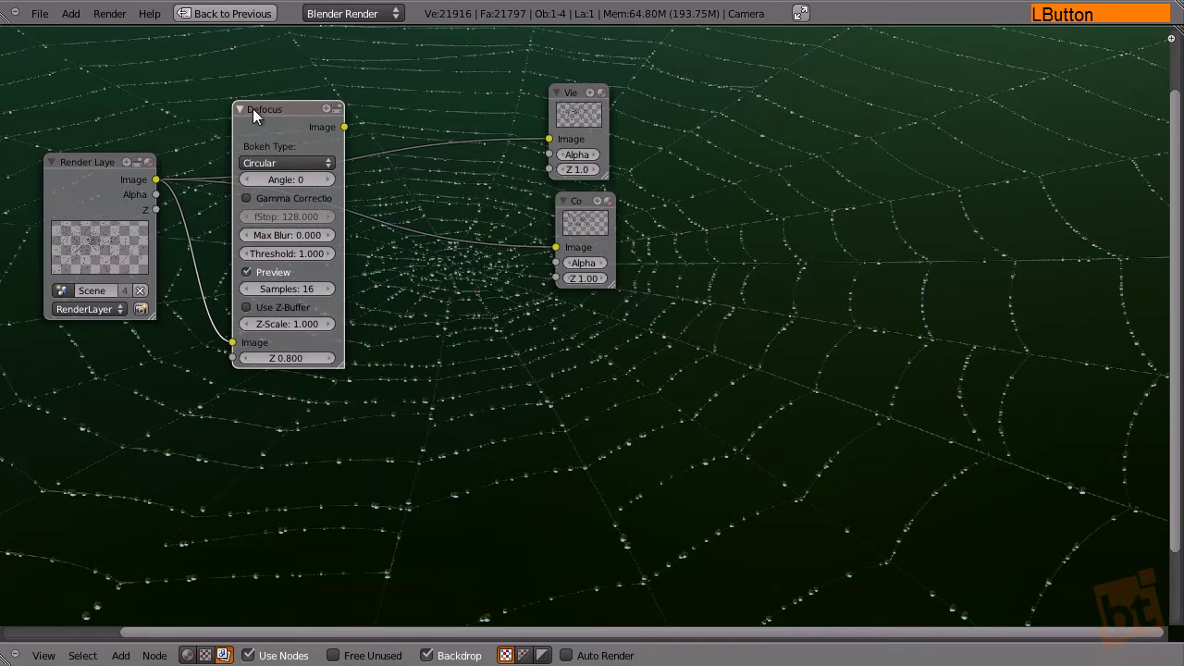
# Feed the Viewer node from the Defocus image output and adjust the spacing of both nodes.
pyautogui.moveTo(571, 93)
pyautogui.mouseDown()
pyautogui.moveTo(585, 91)
pyautogui.moveTo(562, 89)
pyautogui.mouseUp()
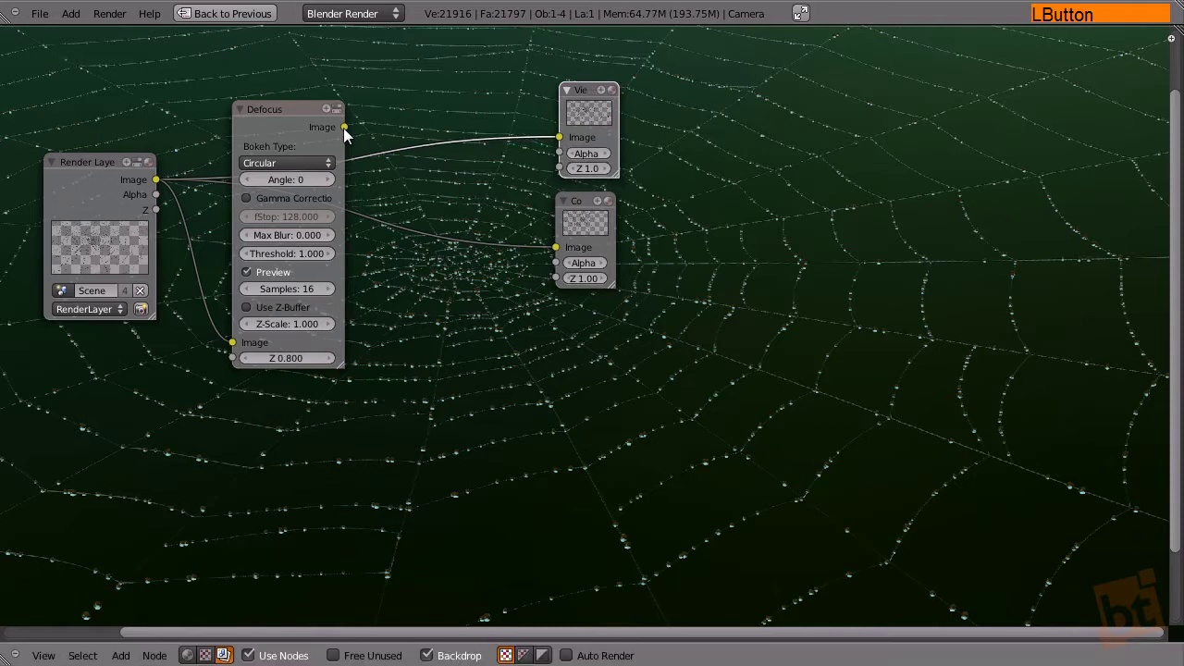
pyautogui.moveTo(344, 127); pyautogui.dragTo(407, 83)
pyautogui.moveTo(278, 102); pyautogui.dragTo(262, 100)
pyautogui.moveTo(408, 138); pyautogui.dragTo(434, 211, button='middle')
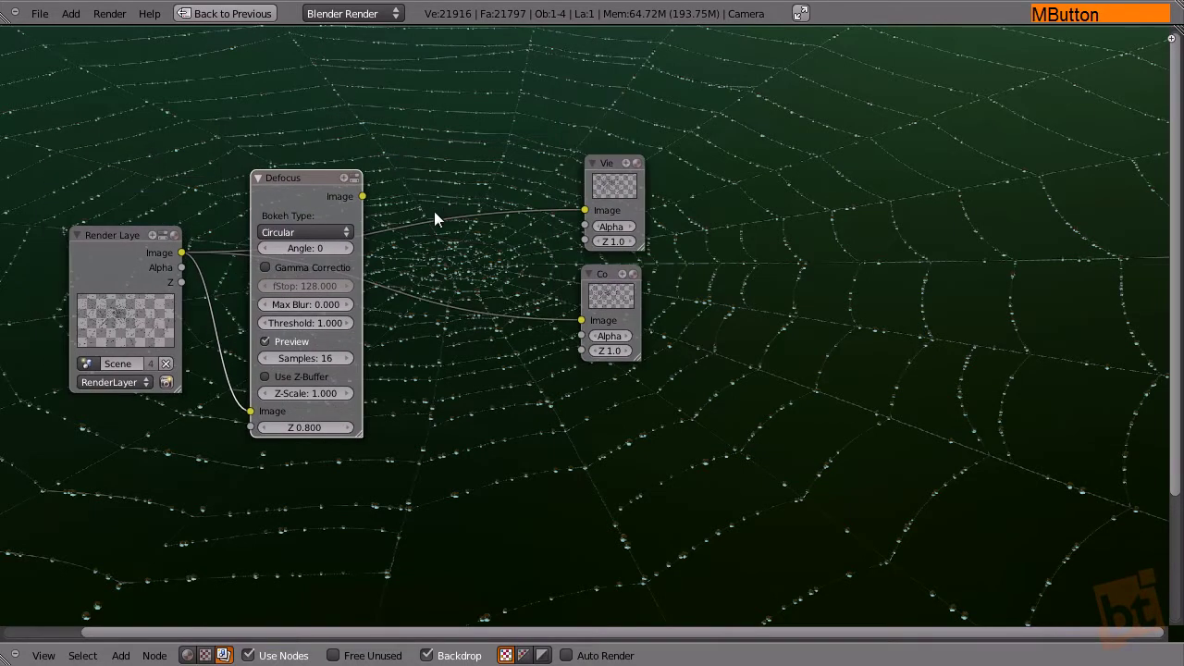
pyautogui.press('ctrl')
pyautogui.press('shift')
pyautogui.keyDown('ctrl'); pyautogui.keyDown('shift'); pyautogui.click(301, 177); pyautogui.keyUp('shift'); pyautogui.keyUp('ctrl')
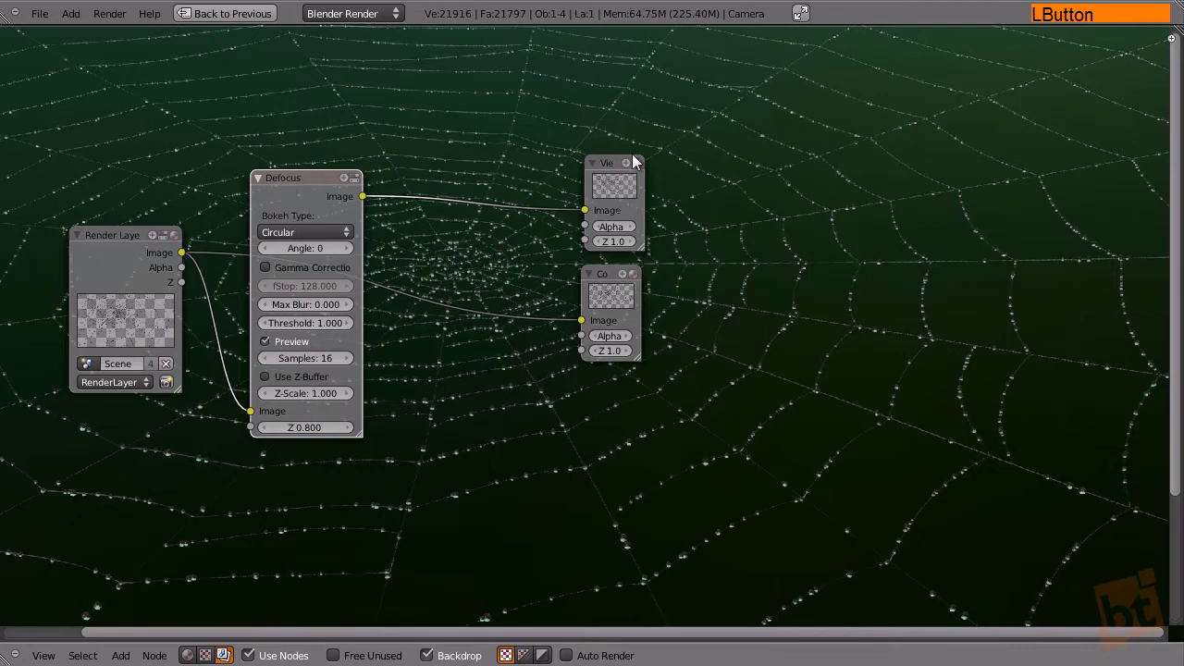
pyautogui.moveTo(610, 165); pyautogui.dragTo(595, 161)
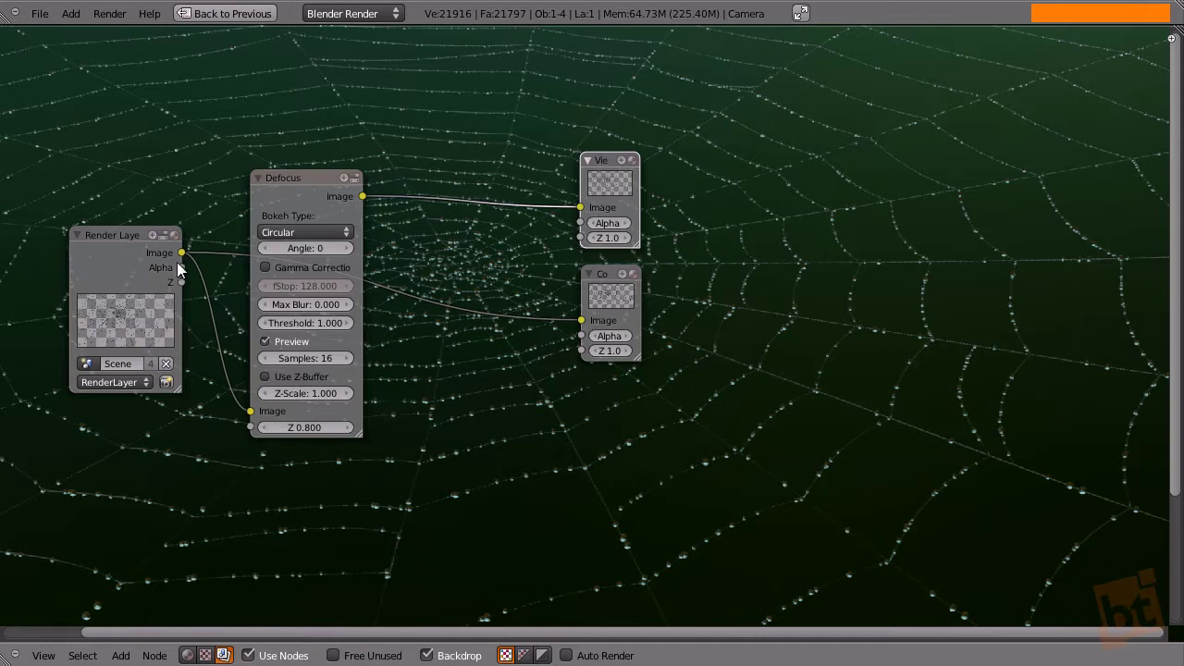
# Connect the Render Layers Z output to the Defocus Z input and enable Use Z-Buffer.
pyautogui.moveTo(305, 172); pyautogui.dragTo(315, 105)
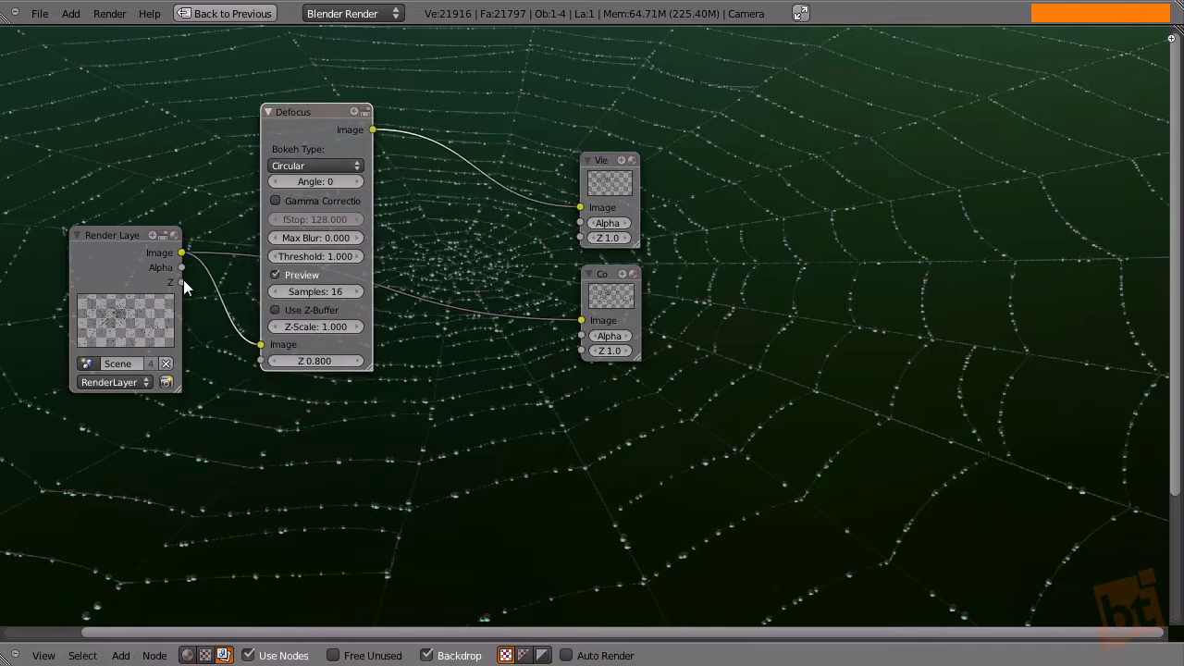
pyautogui.moveTo(182, 282); pyautogui.dragTo(261, 361)
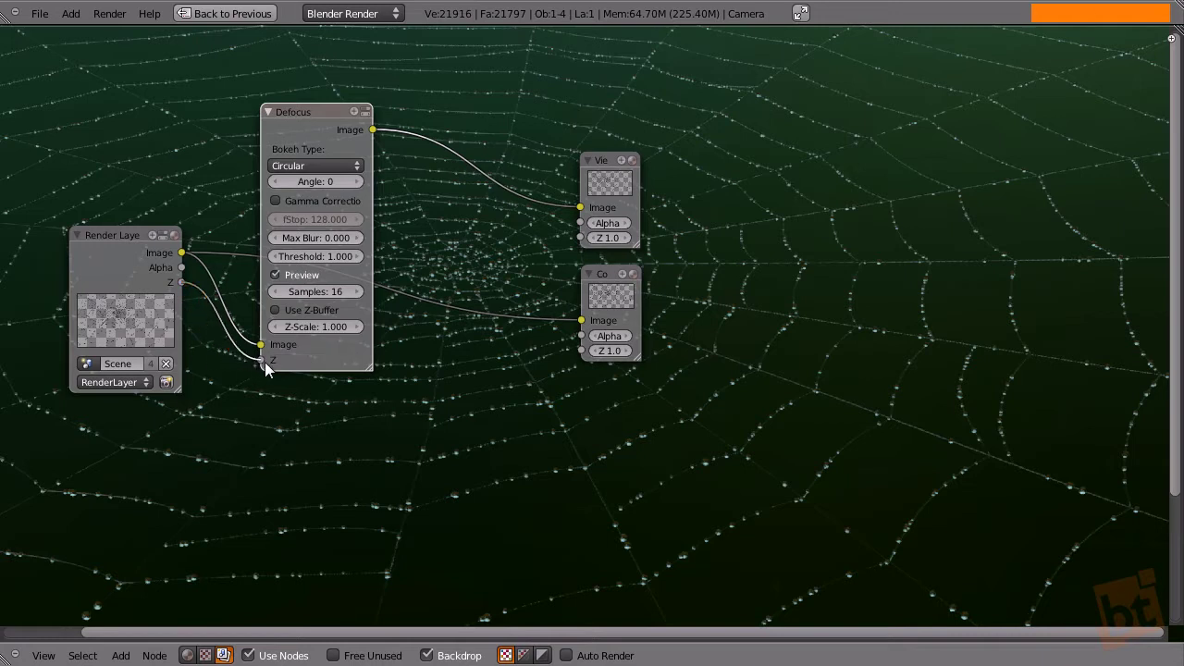
pyautogui.click(275, 310)
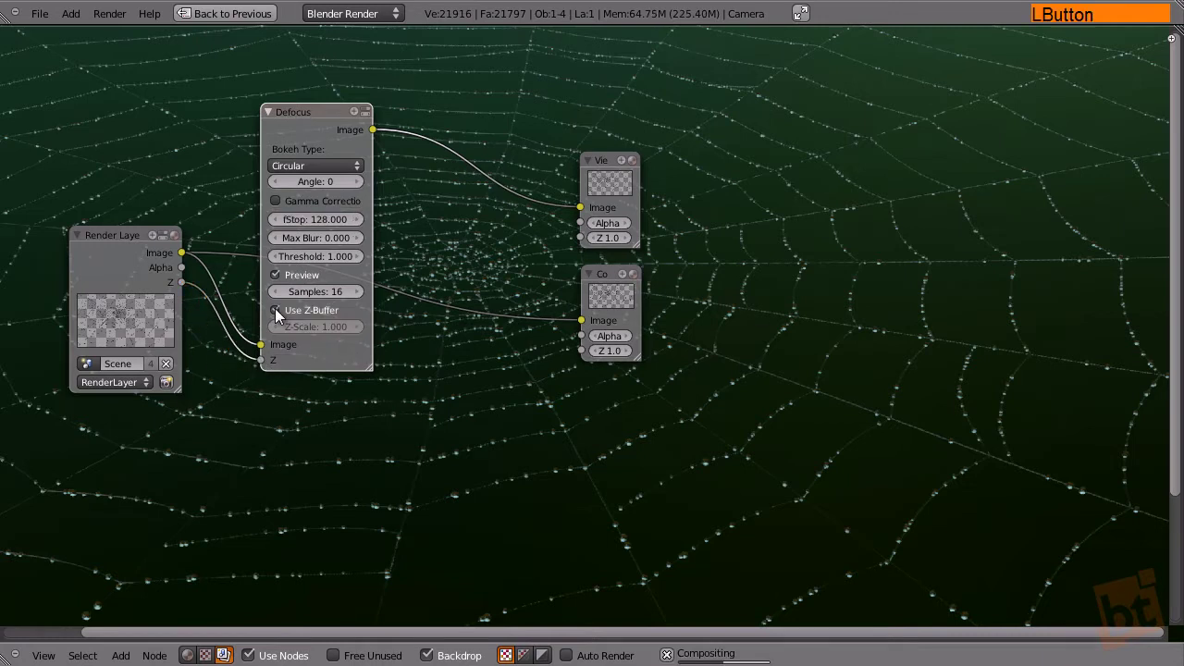
# Set the Defocus node's fStop to 10.
pyautogui.moveTo(328, 312); pyautogui.dragTo(296, 347, button='middle')
pyautogui.click(277, 256)
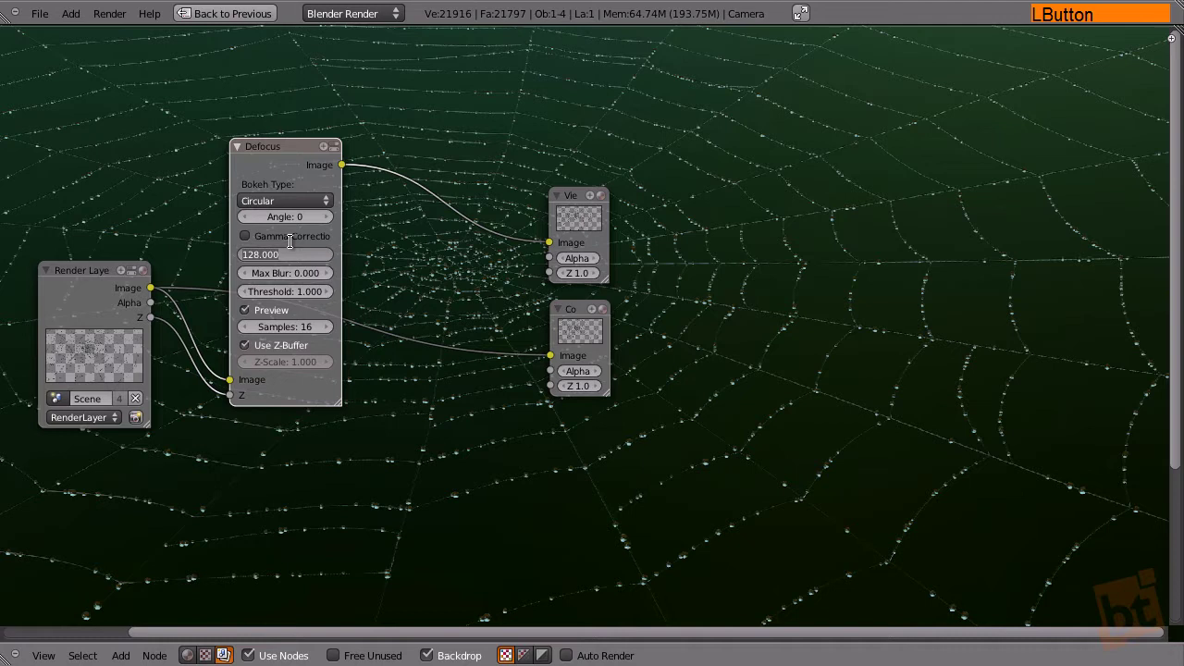
pyautogui.write('10')
pyautogui.press('Return')
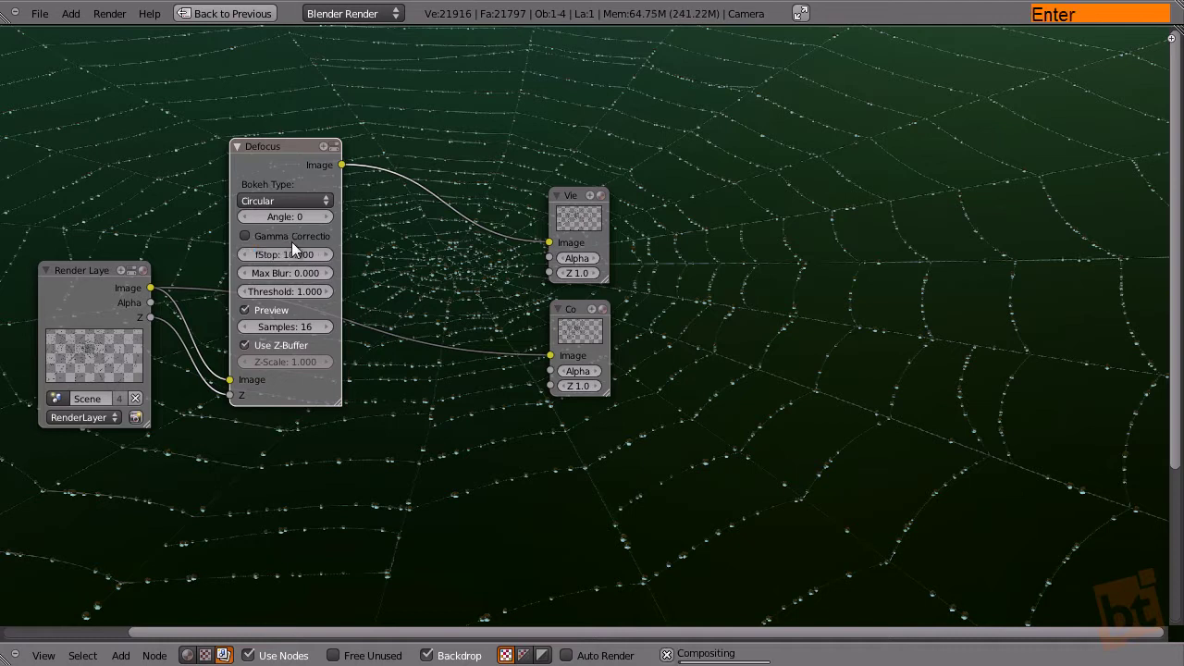
pyautogui.moveTo(467, 297); pyautogui.dragTo(487, 267, button='middle')
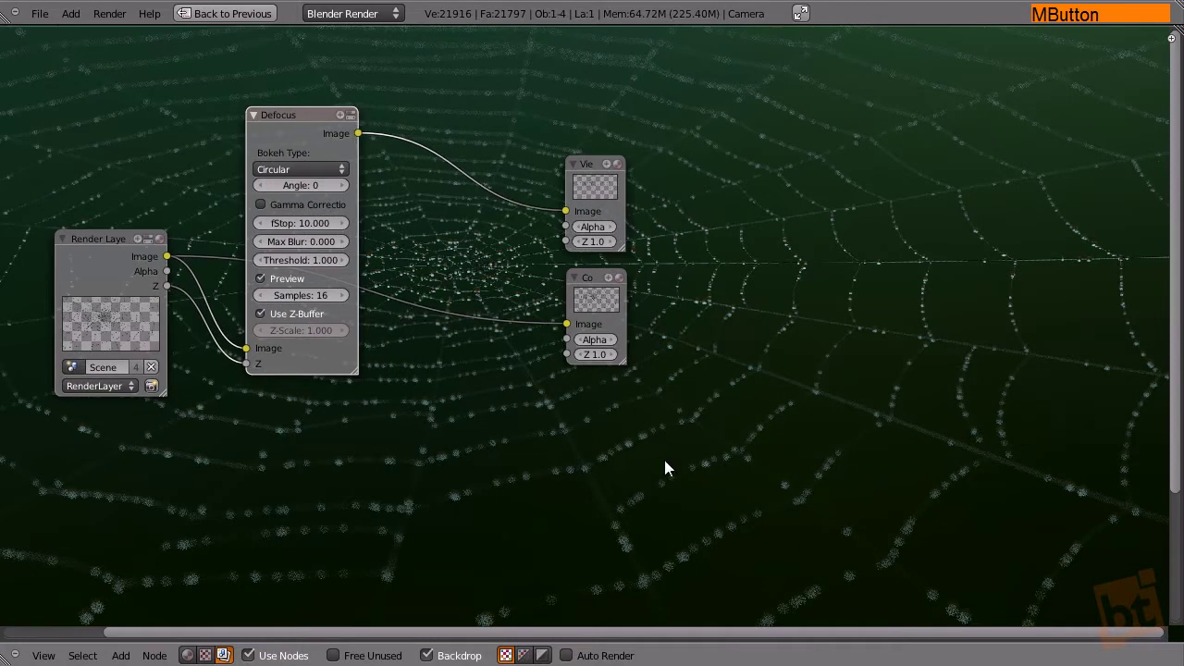
pyautogui.scroll(1, 694, 460)
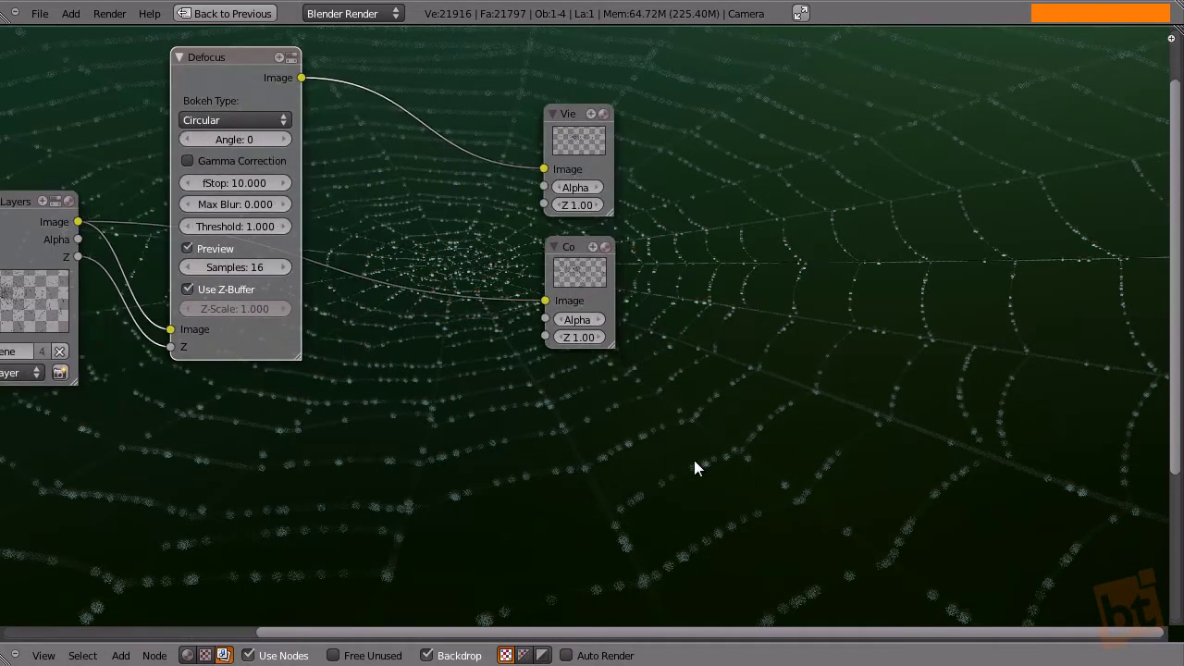
pyautogui.scroll(-2, 694, 460)
# Reposition the backdrop image and set the Defocus node's fStop to 5.
pyautogui.keyDown('alt'); pyautogui.moveTo(475, 338); pyautogui.dragTo(551, 403, button='middle'); pyautogui.keyUp('alt')
pyautogui.keyDown('alt'); pyautogui.moveTo(322, 257); pyautogui.dragTo(364, 275, button='middle'); pyautogui.keyUp('alt')
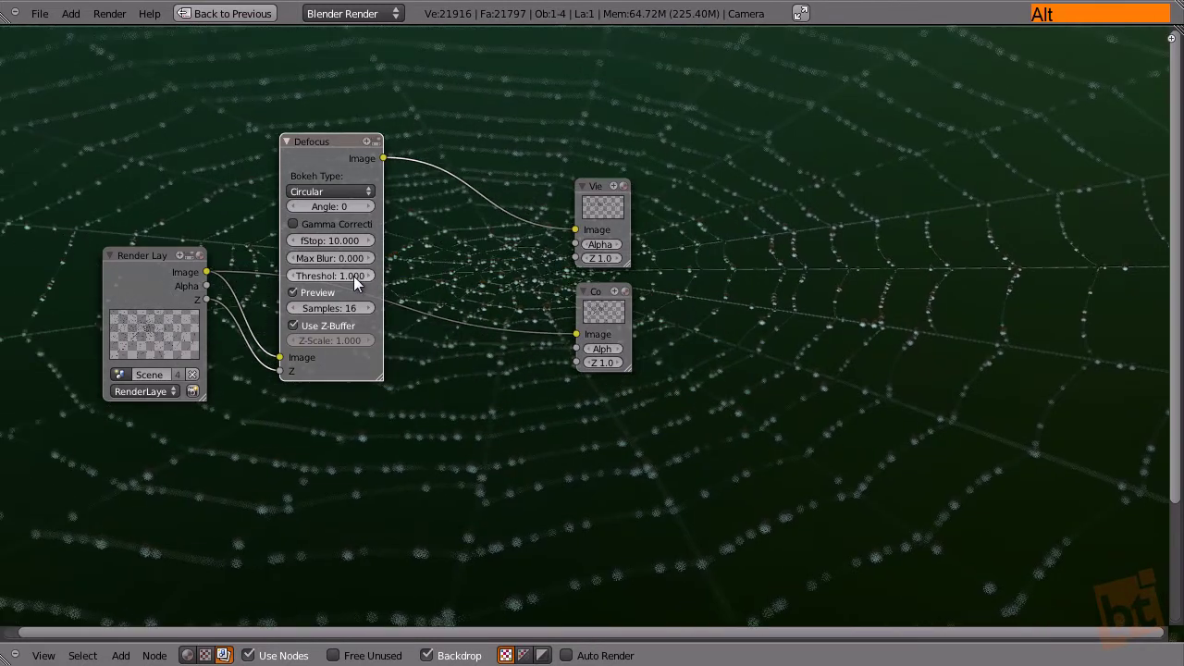
pyautogui.click(293, 241)
pyautogui.click(293, 241)
pyautogui.click(293, 240)
pyautogui.click(295, 241)
pyautogui.click(294, 241)
pyautogui.click(294, 242)
pyautogui.click(346, 241)
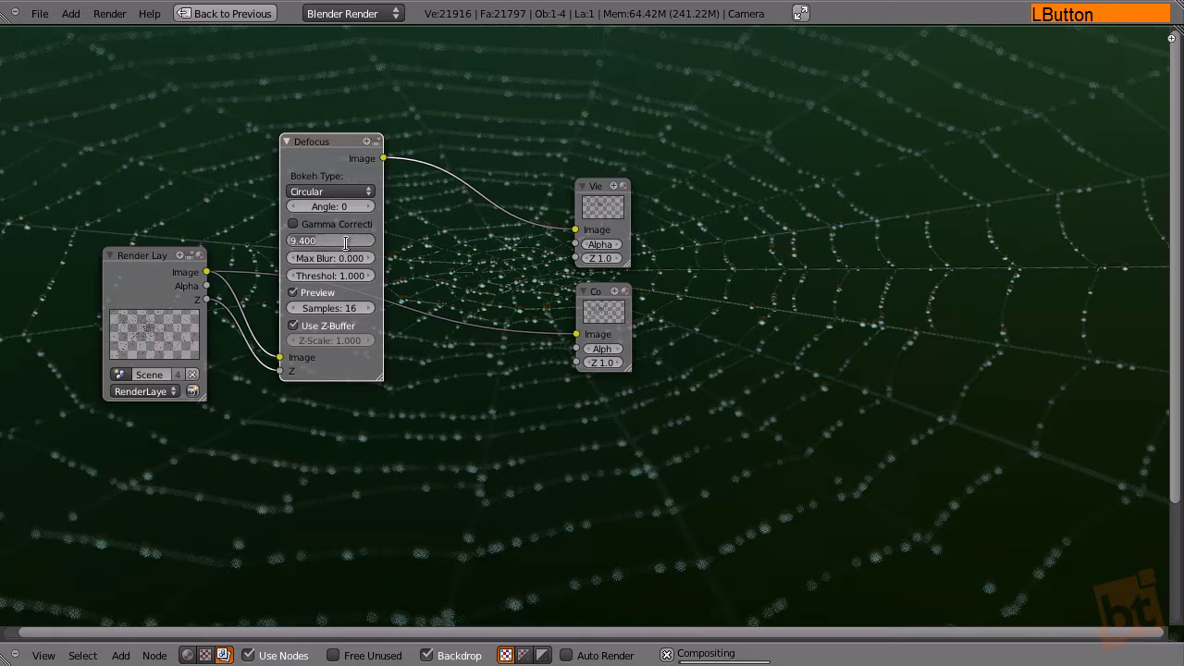
pyautogui.write('5')
pyautogui.press('Return')
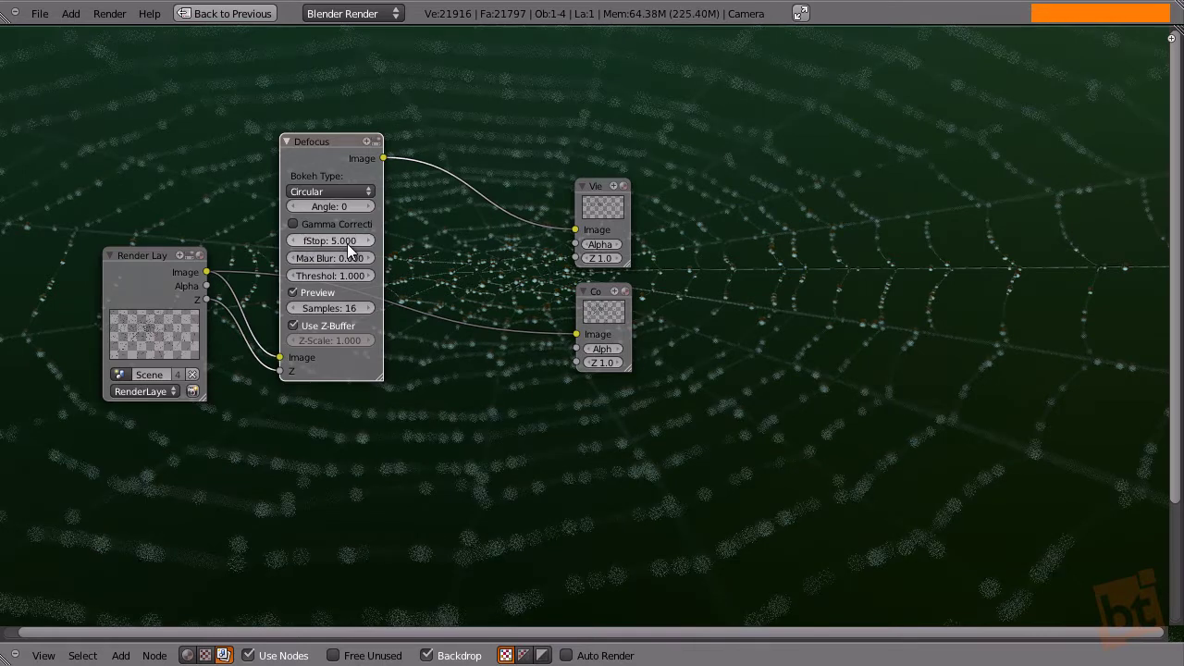
# Disable the Defocus node's Preview option and move the node slightly lower.
pyautogui.moveTo(285, 184); pyautogui.dragTo(197, 142, button='middle')
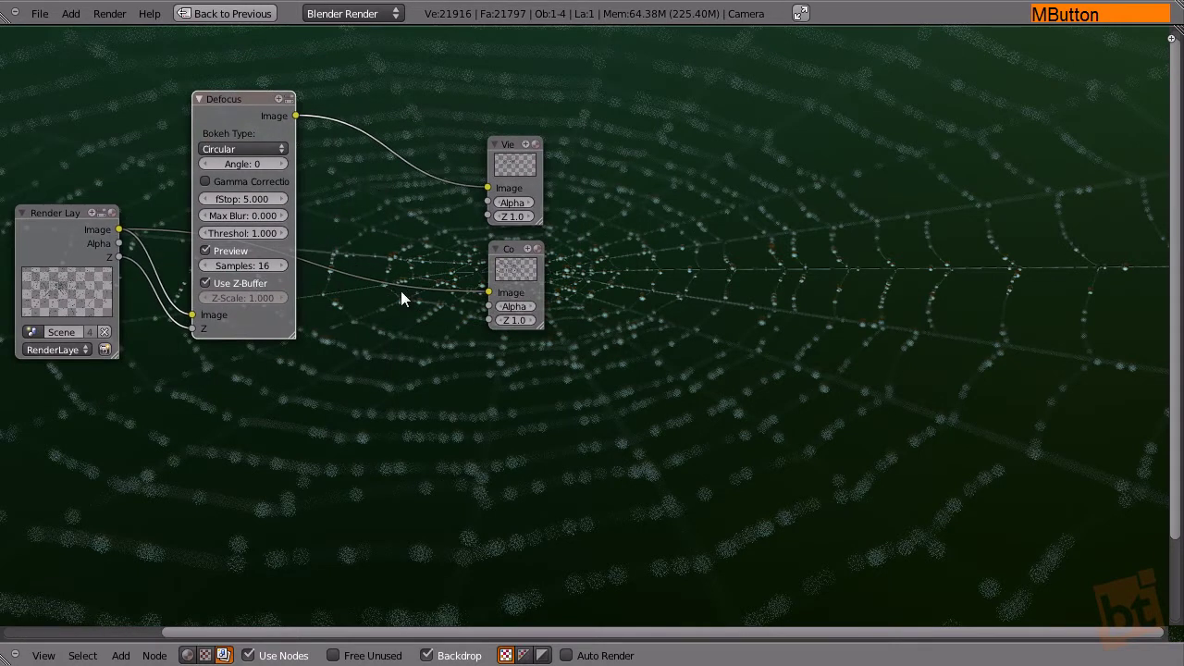
pyautogui.click(205, 251)
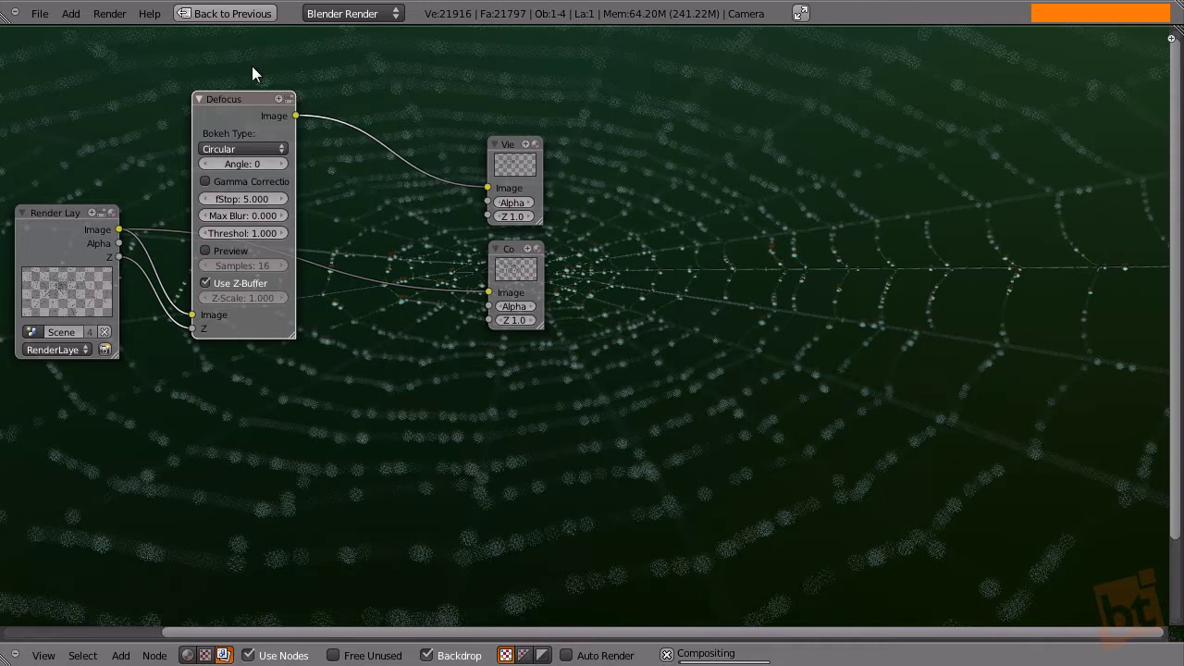
pyautogui.moveTo(240, 103); pyautogui.dragTo(236, 138)
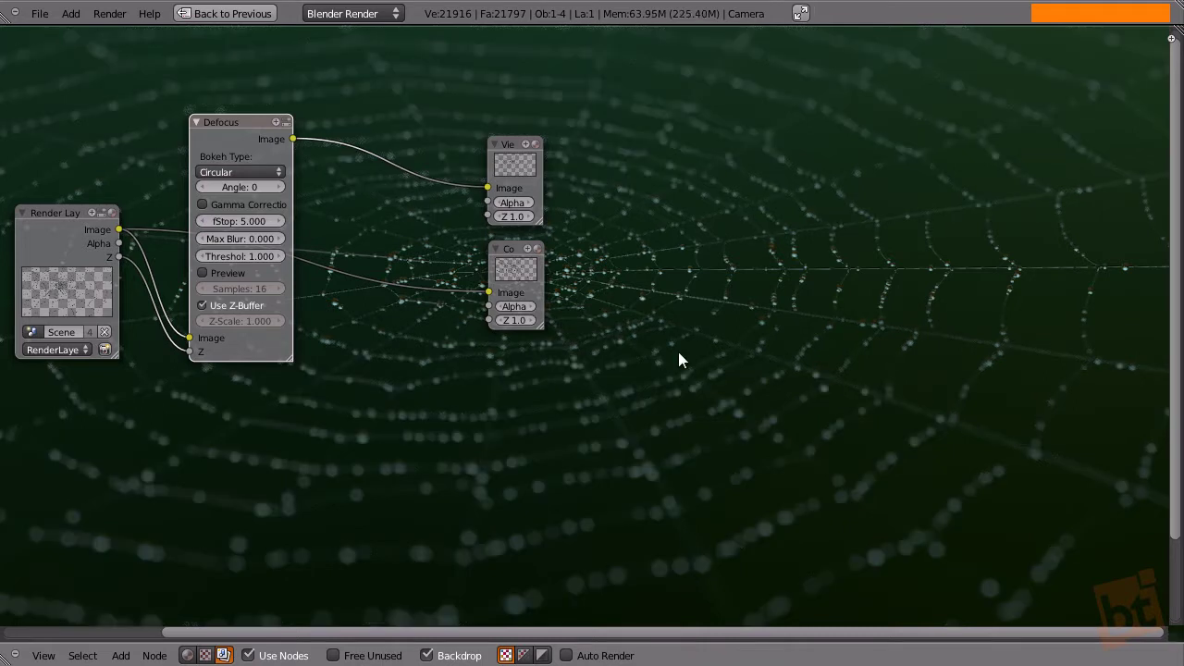
# Set the Defocus bokeh type to Pentagonal and shift the node closer to Render Layers.
pyautogui.moveTo(592, 481); pyautogui.dragTo(550, 518, button='middle')
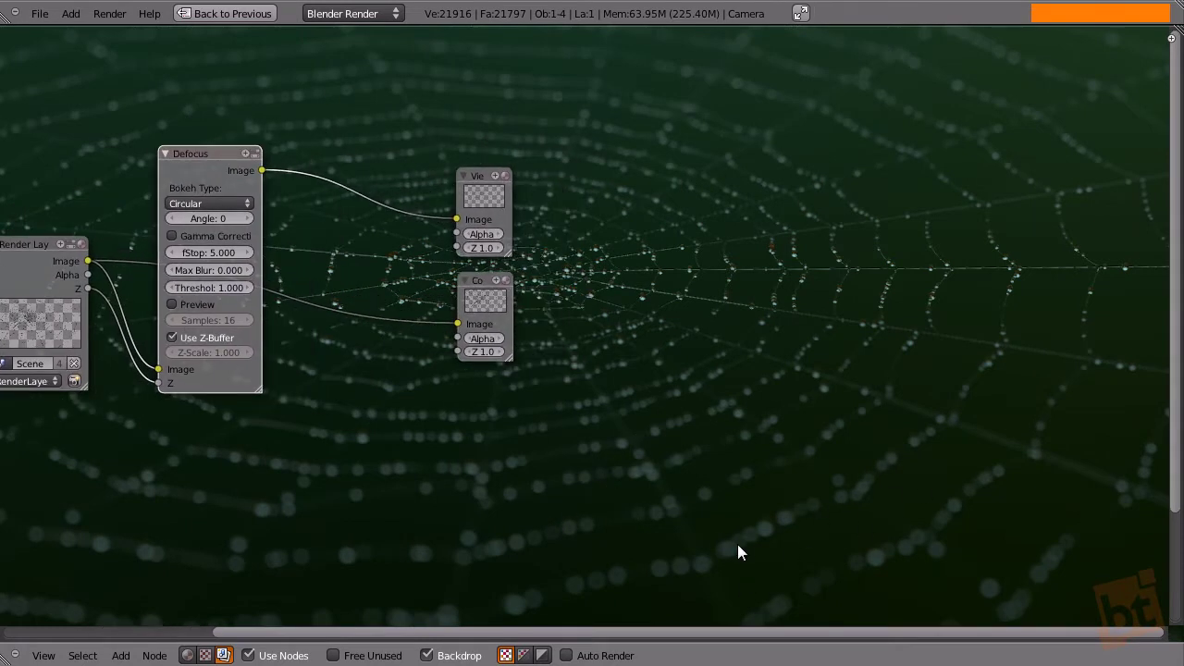
pyautogui.scroll(1, 775, 530)
pyautogui.scroll(-2, 776, 531)
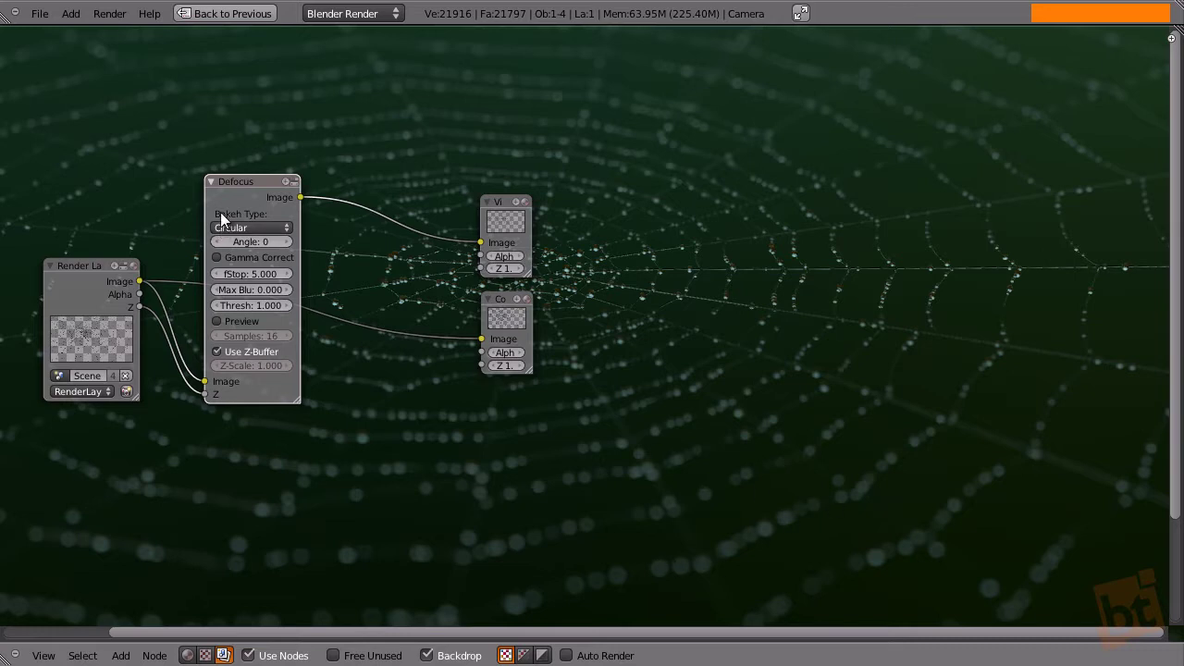
pyautogui.click(285, 231)
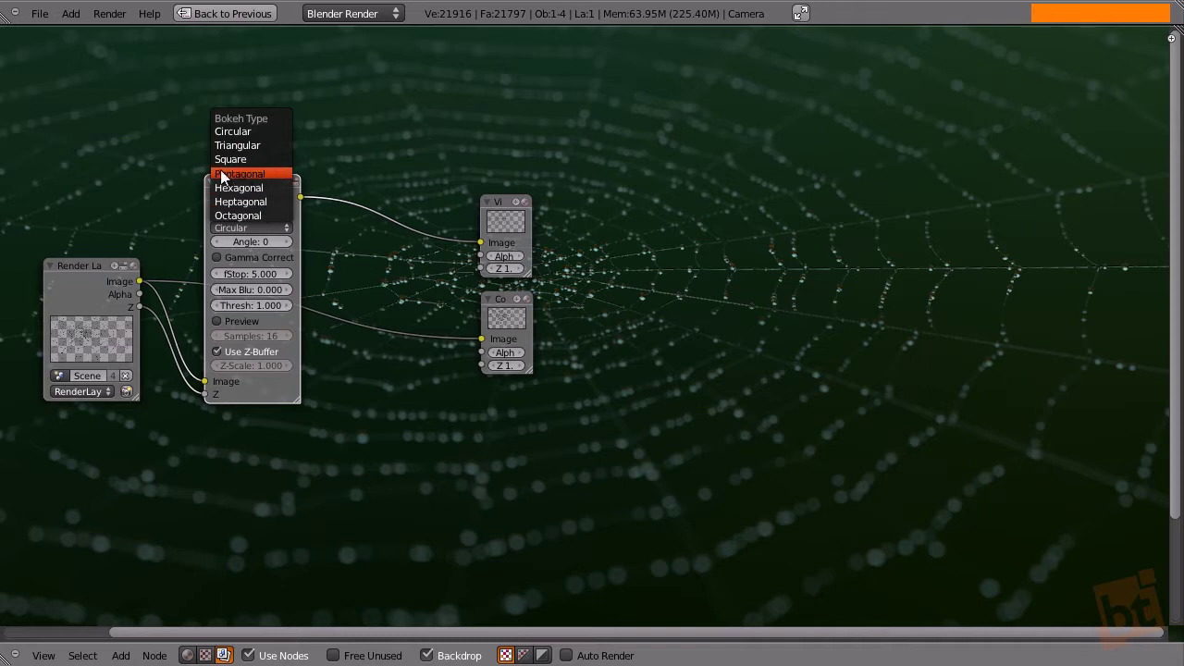
pyautogui.click(252, 174)
pyautogui.moveTo(249, 182); pyautogui.dragTo(219, 157)
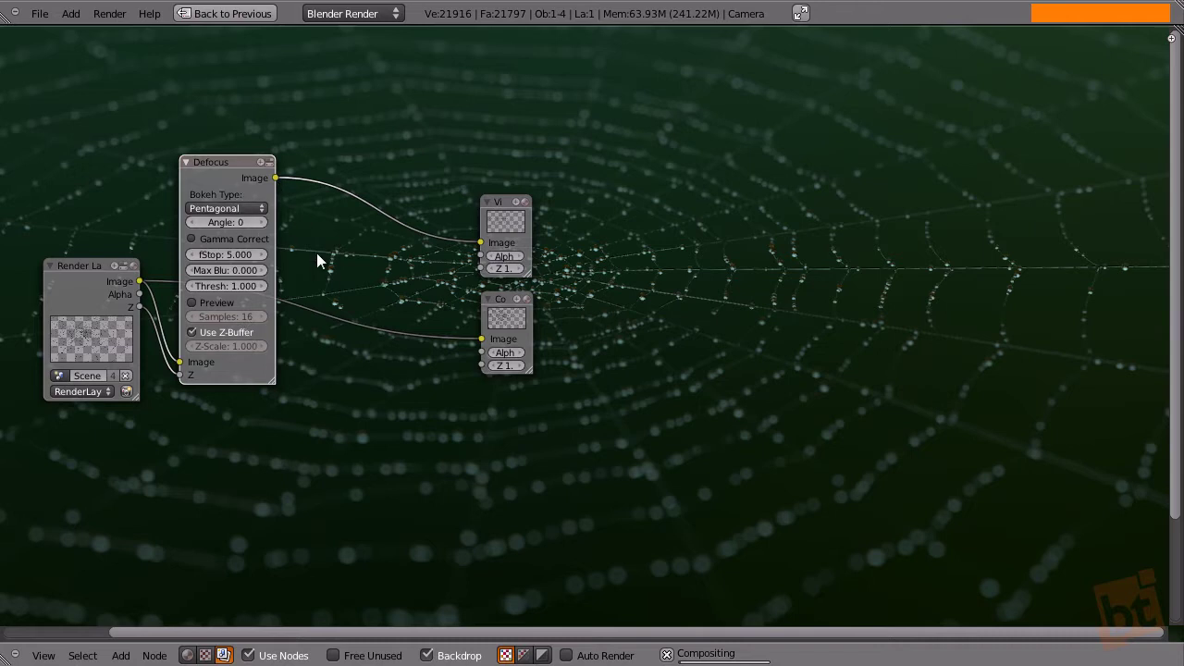
# Move the Viewer and Composite nodes farther from Defocus to make room for another node.
pyautogui.moveTo(498, 200); pyautogui.dragTo(706, 123)
pyautogui.click(502, 300)
pyautogui.moveTo(503, 301); pyautogui.dragTo(715, 229)
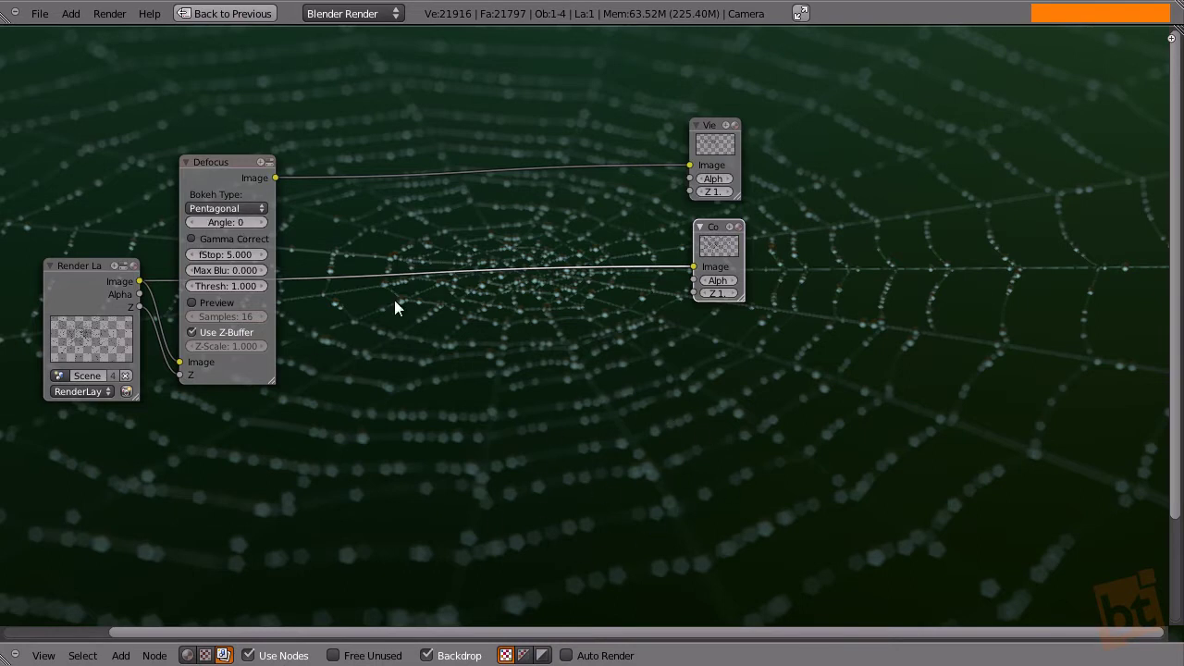
# Add an RGB Curves node fed by the Defocus image and place it between Defocus and the output nodes.
pyautogui.click(218, 162)
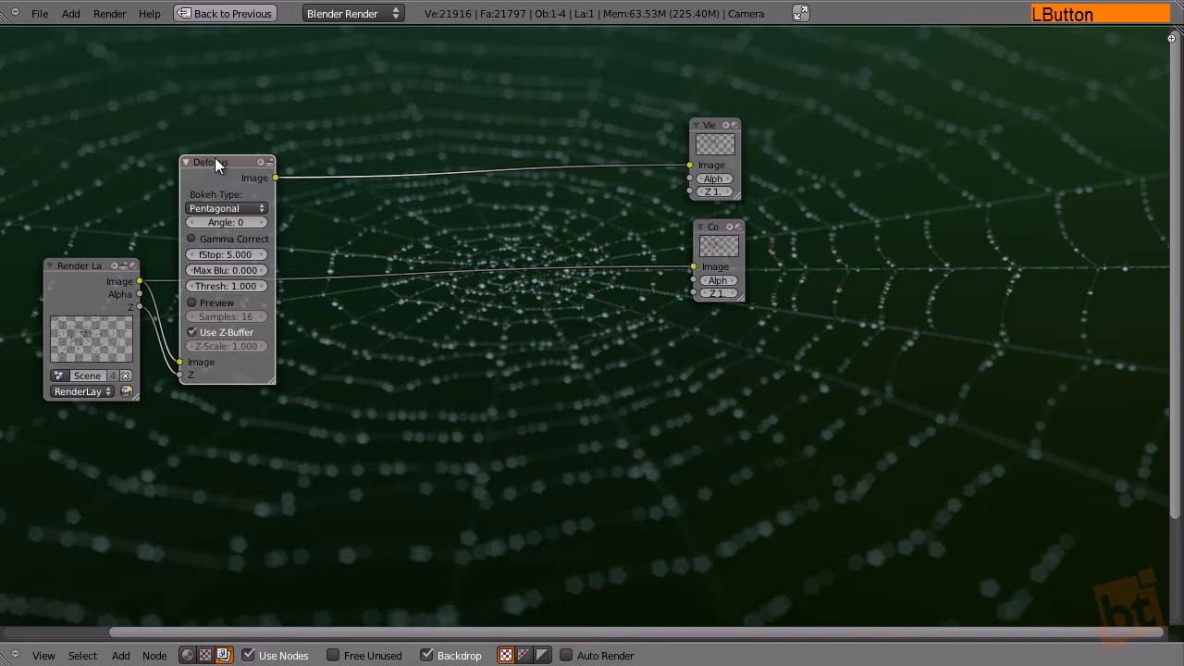
pyautogui.hotkey('shift', 'a')
pyautogui.moveTo(460, 169)
pyautogui.moveTo(438, 118)
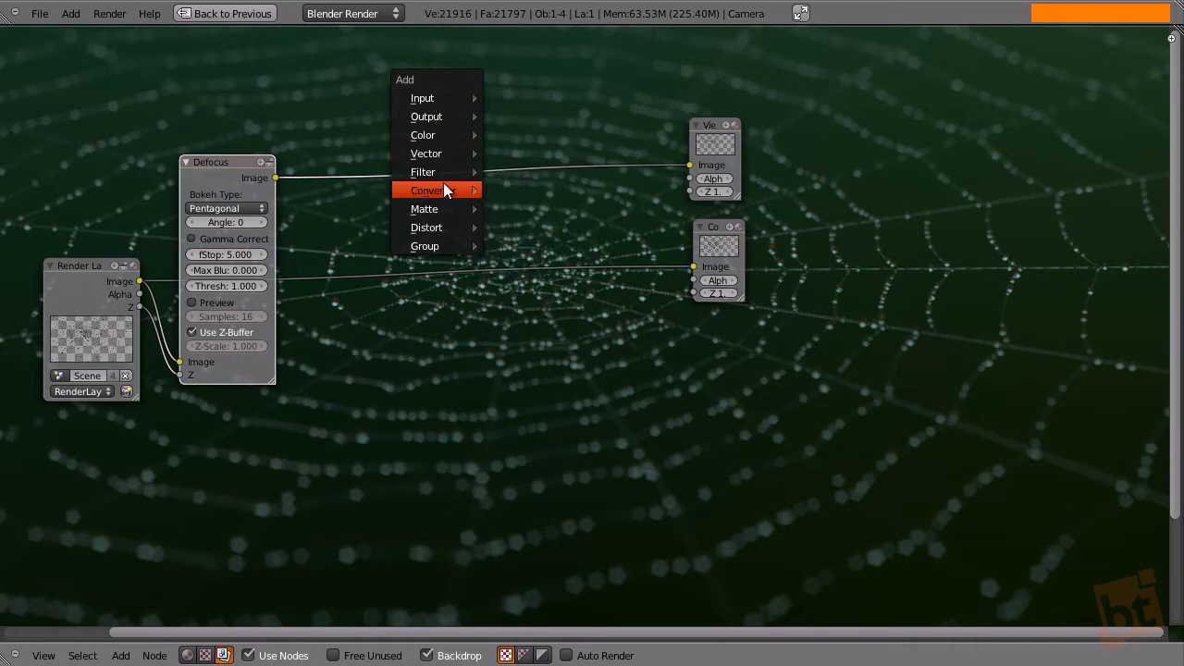
pyautogui.click(574, 136)
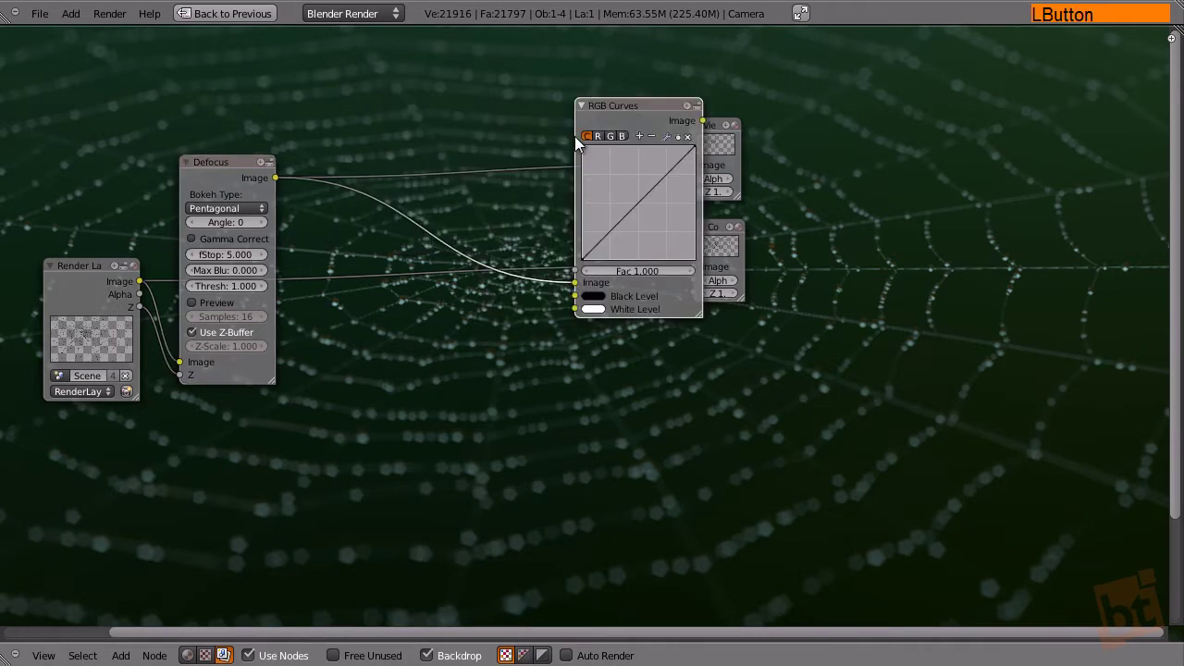
pyautogui.click(470, 132)
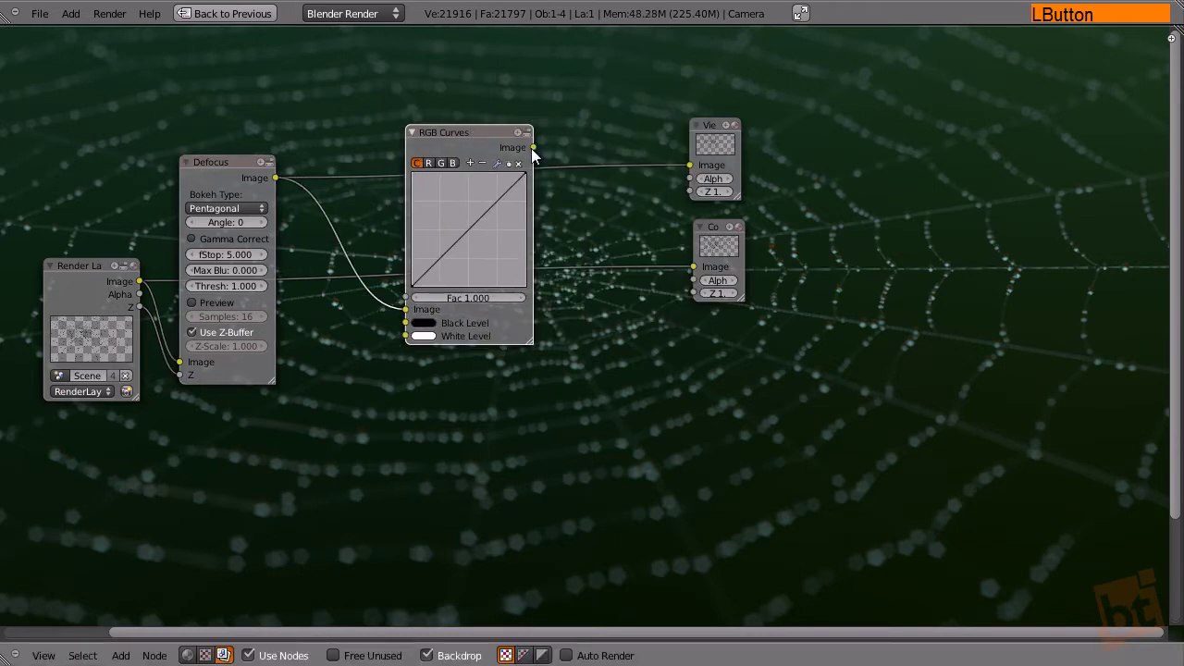
# Feed the RGB Curves image to both the Viewer and Composite nodes, and widen the Composite node.
pyautogui.keyDown('ctrl'); pyautogui.keyDown('shift'); pyautogui.click(458, 132); pyautogui.keyUp('shift'); pyautogui.keyUp('ctrl')
pyautogui.moveTo(458, 132); pyautogui.dragTo(435, 146)
pyautogui.moveTo(709, 125); pyautogui.dragTo(711, 126)
pyautogui.moveTo(513, 159); pyautogui.dragTo(714, 262)
pyautogui.moveTo(744, 327); pyautogui.dragTo(827, 410)
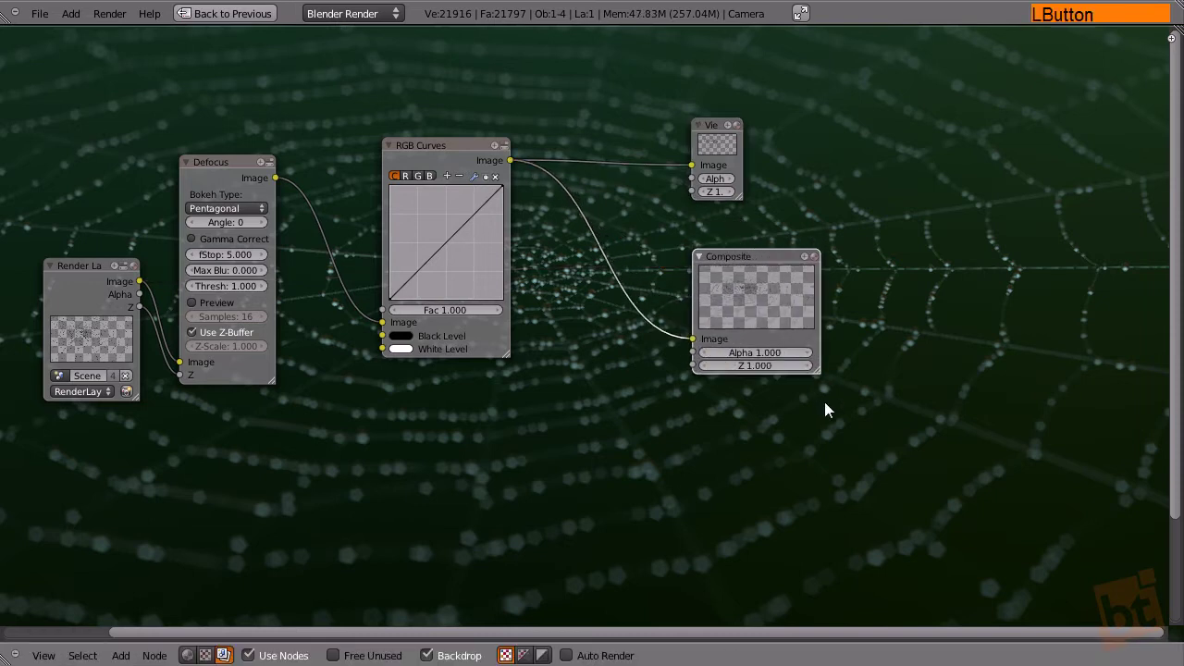
pyautogui.moveTo(746, 257)
pyautogui.mouseDown()
pyautogui.moveTo(732, 243)
pyautogui.moveTo(749, 251)
pyautogui.mouseUp()
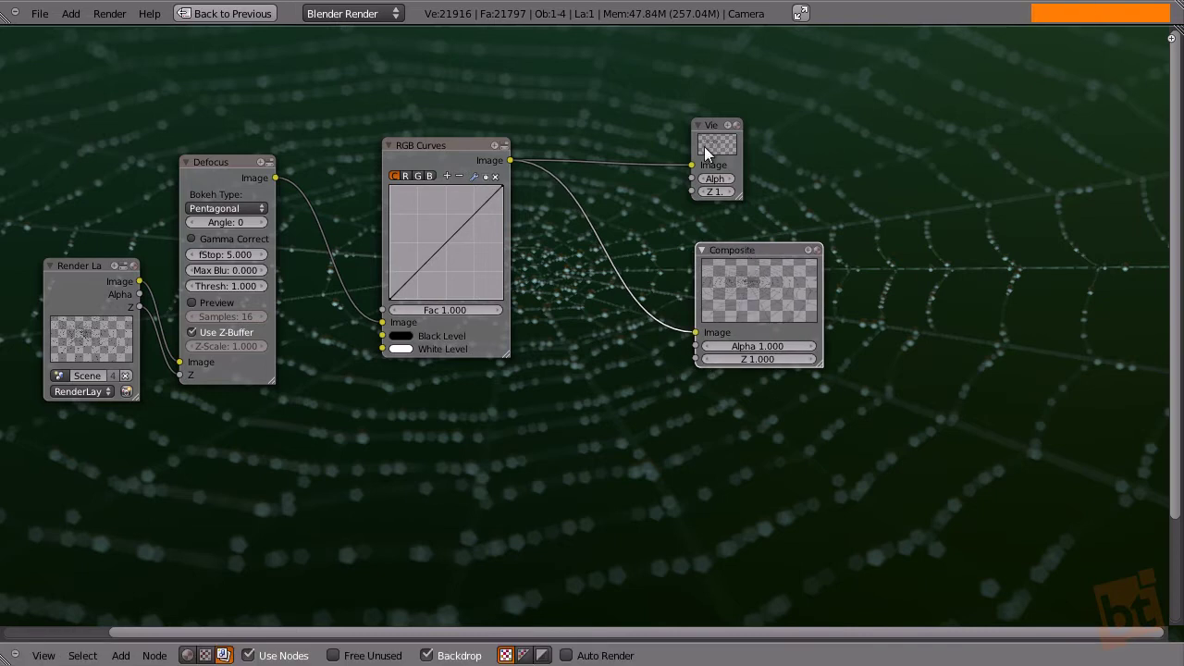
# Move RGB Curves slightly closer to Defocus and shape its combined curve with a raised highlight point and a lower shadow point.
pyautogui.moveTo(453, 143); pyautogui.dragTo(443, 141)
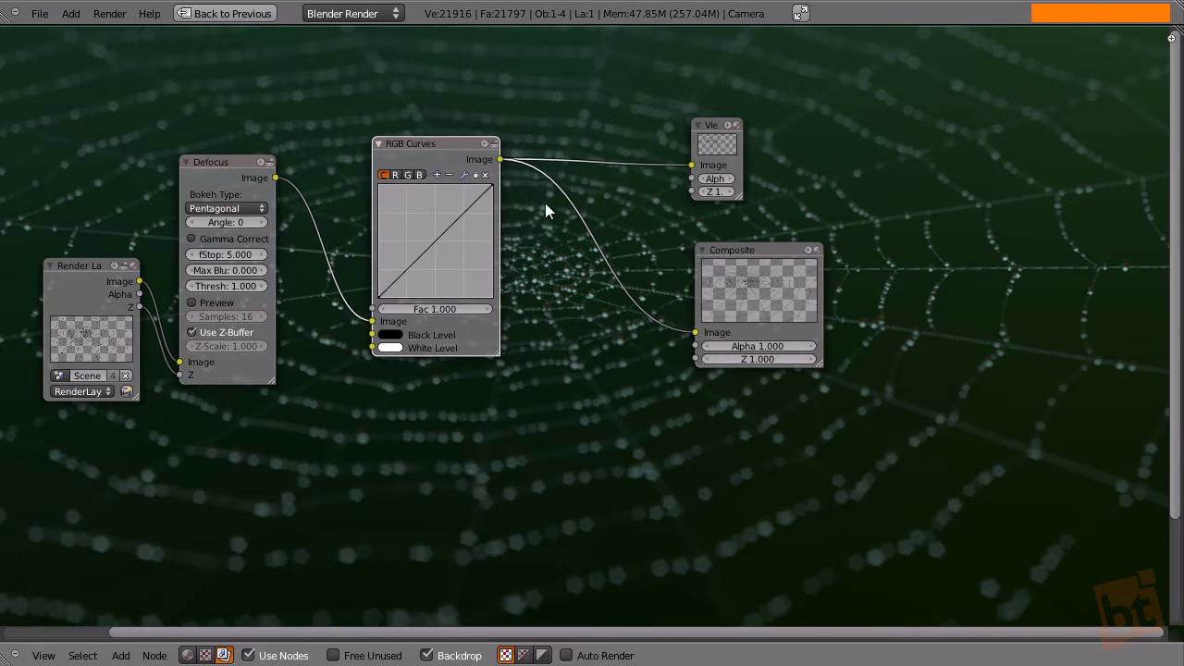
pyautogui.moveTo(455, 219); pyautogui.dragTo(449, 217)
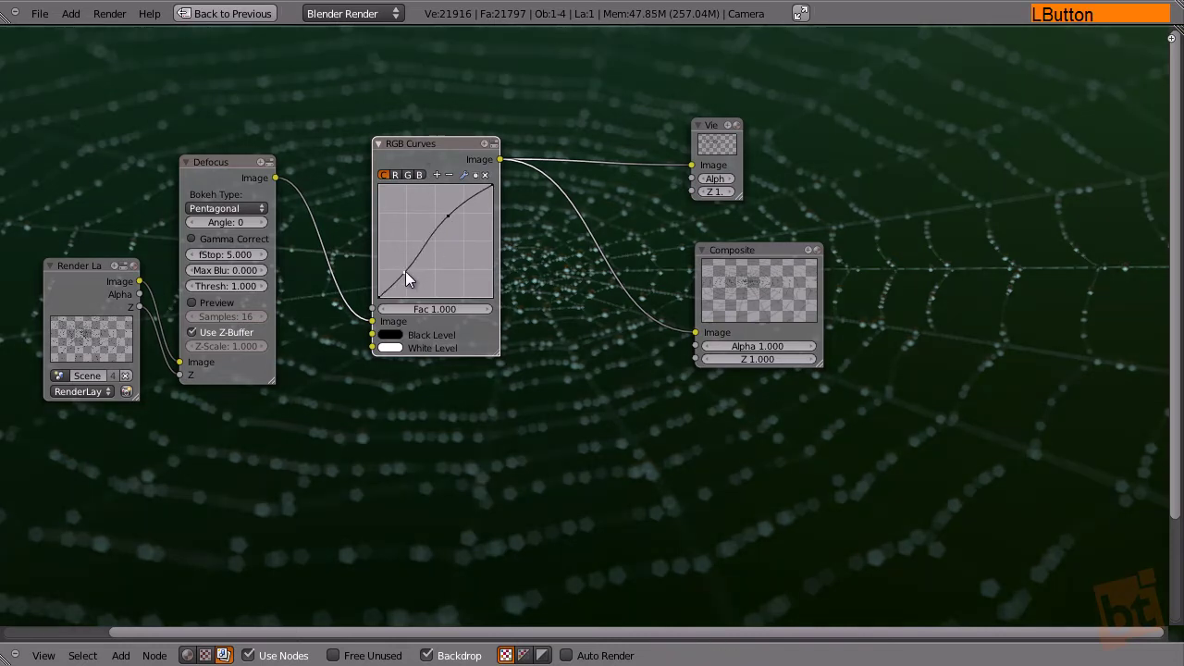
pyautogui.moveTo(409, 270); pyautogui.dragTo(406, 263)
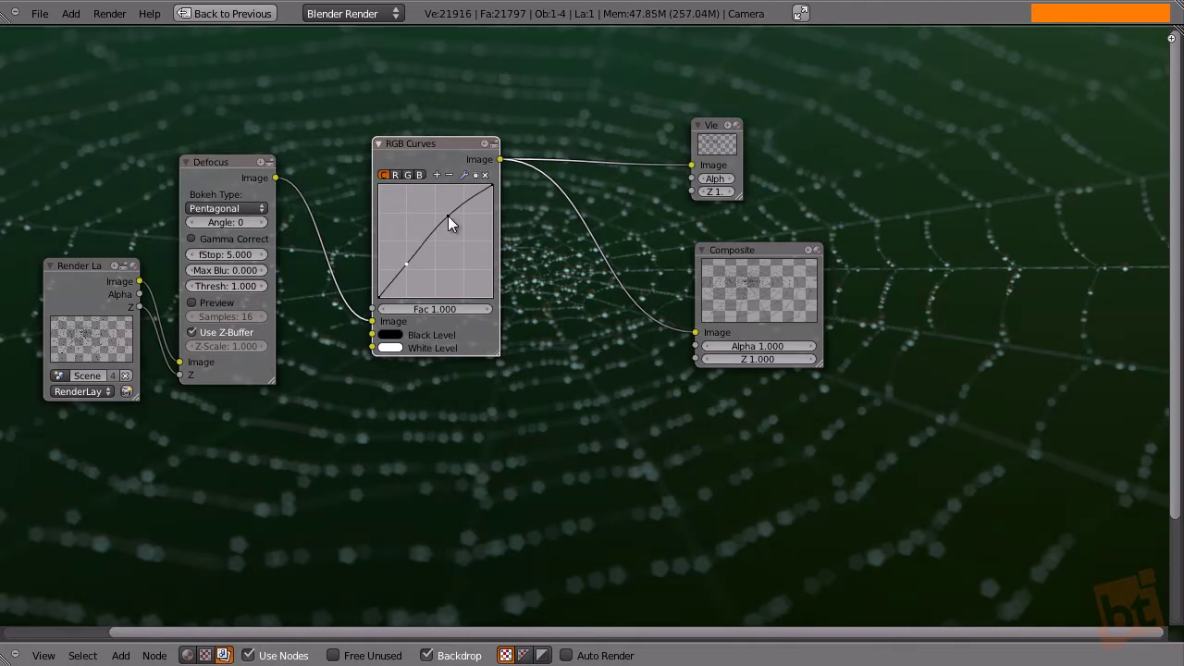
pyautogui.moveTo(448, 216); pyautogui.dragTo(448, 210)
# Rearrange the Render Layers and Defocus nodes higher up so they line up better with RGB Curves.
pyautogui.moveTo(273, 144); pyautogui.dragTo(313, 127, button='middle')
pyautogui.moveTo(136, 245); pyautogui.dragTo(99, 186)
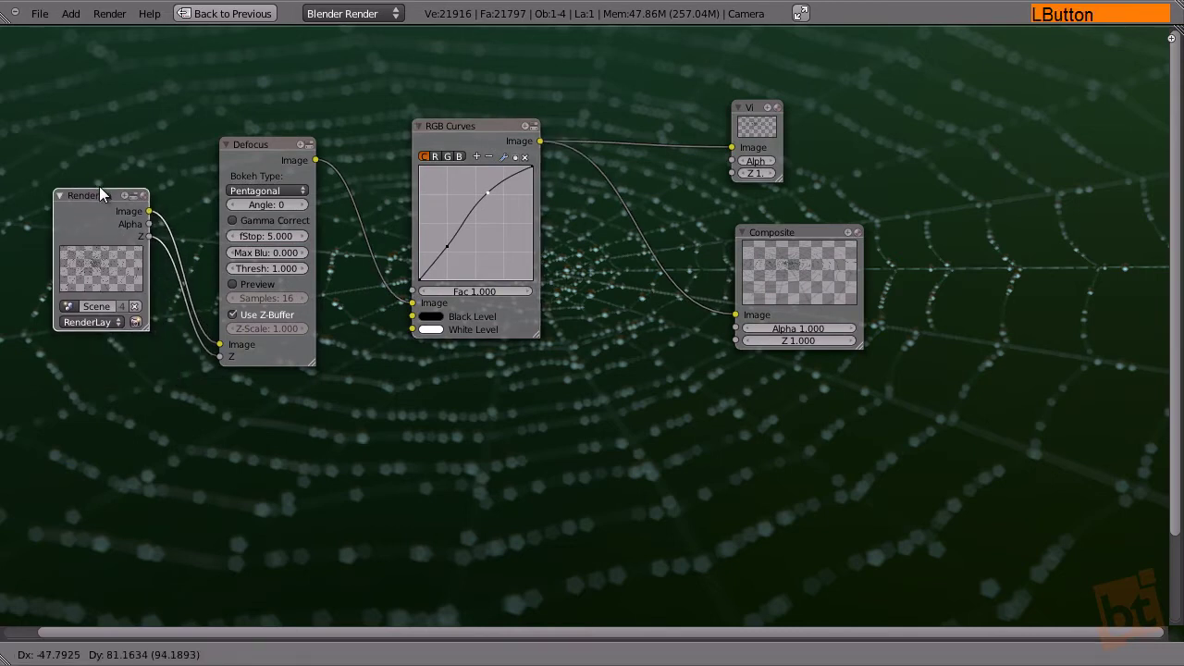
pyautogui.click(255, 144)
pyautogui.moveTo(254, 139); pyautogui.dragTo(256, 124)
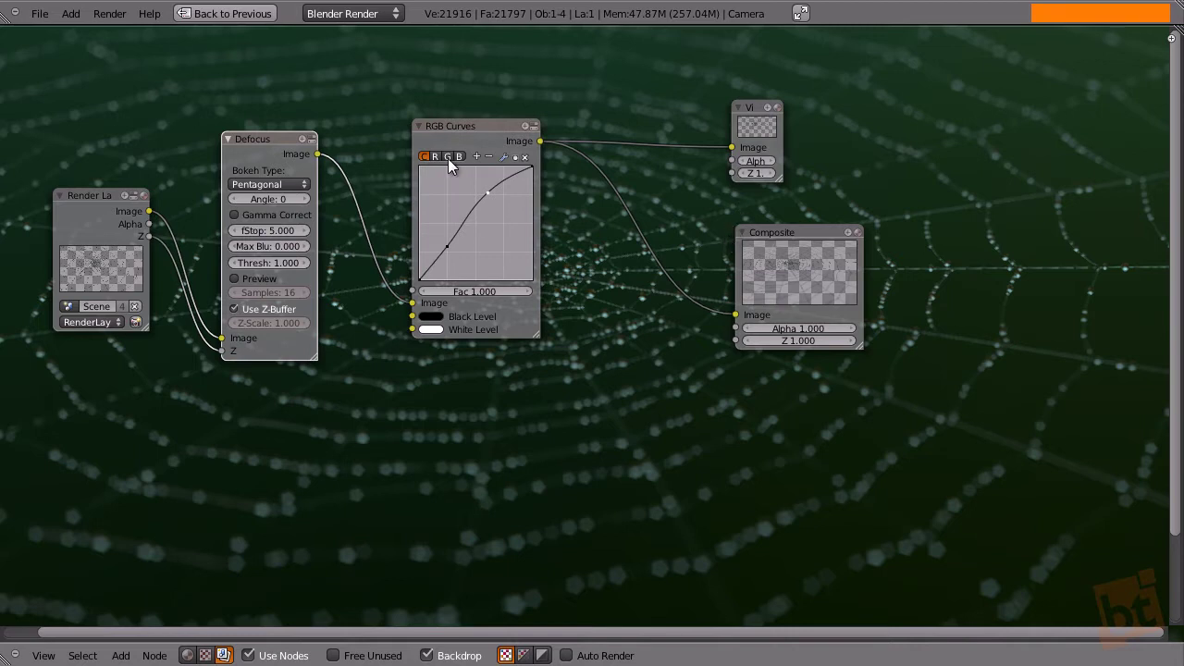
pyautogui.moveTo(262, 142); pyautogui.dragTo(246, 141)
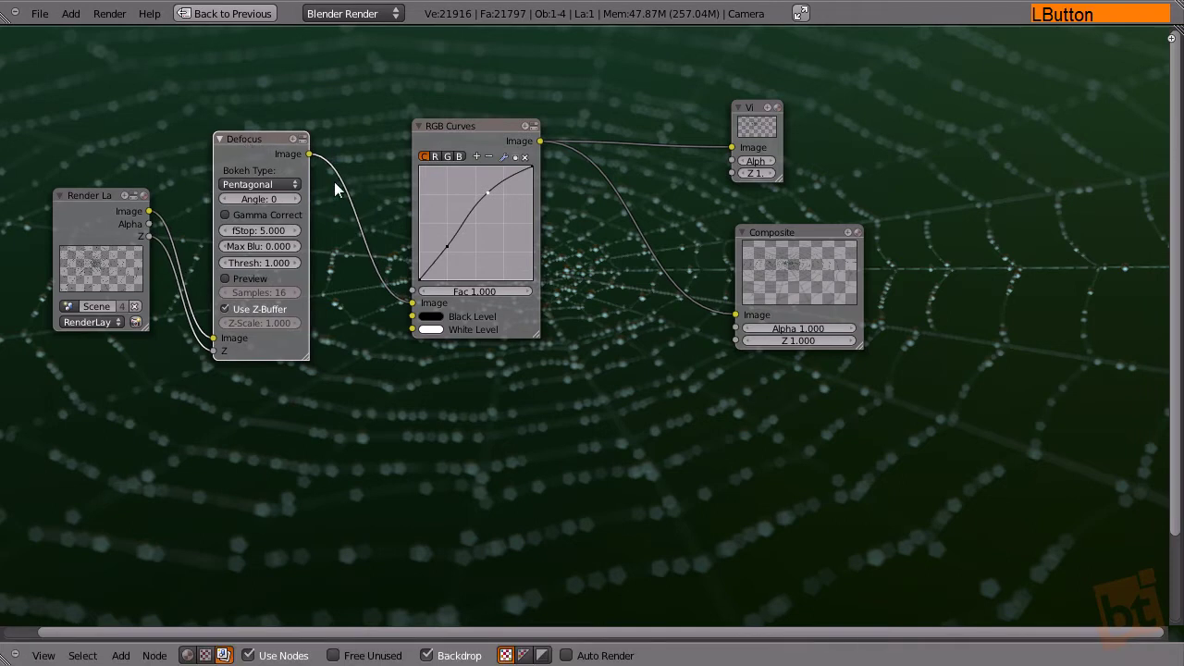
# Mute the Defocus node and fine-tune the combined curve by lifting its highlight point slightly.
pyautogui.click(292, 136)
pyautogui.press('m')
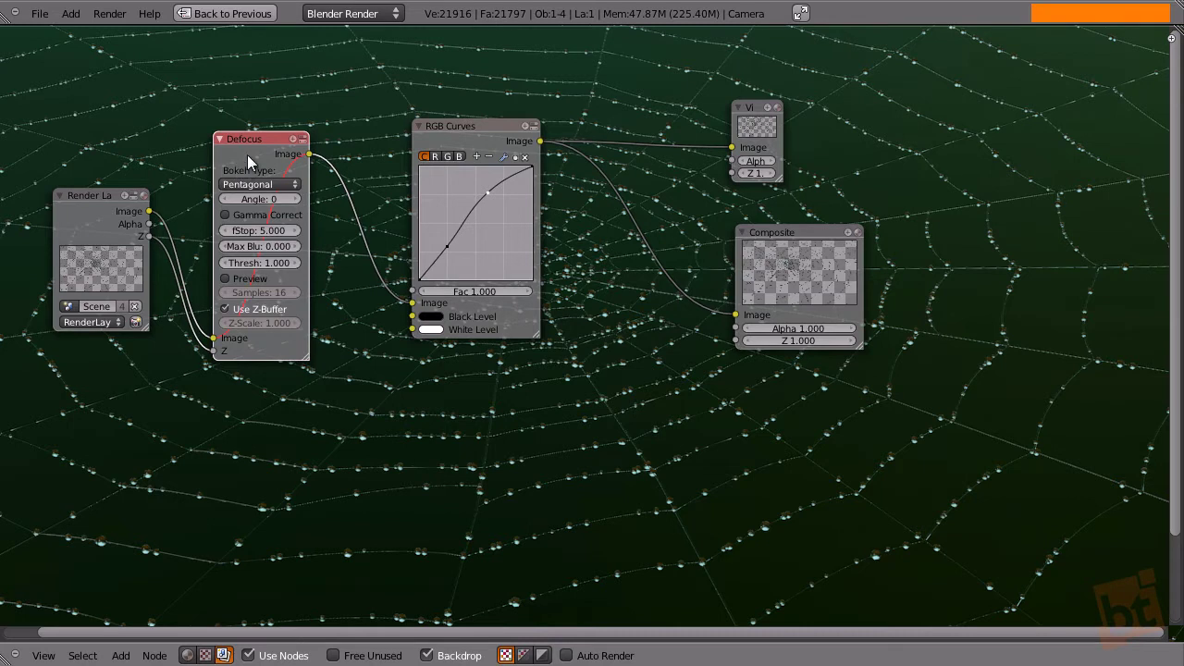
pyautogui.click(486, 189)
pyautogui.moveTo(447, 245)
pyautogui.mouseDown()
pyautogui.moveTo(452, 261)
pyautogui.moveTo(447, 243)
pyautogui.mouseUp()
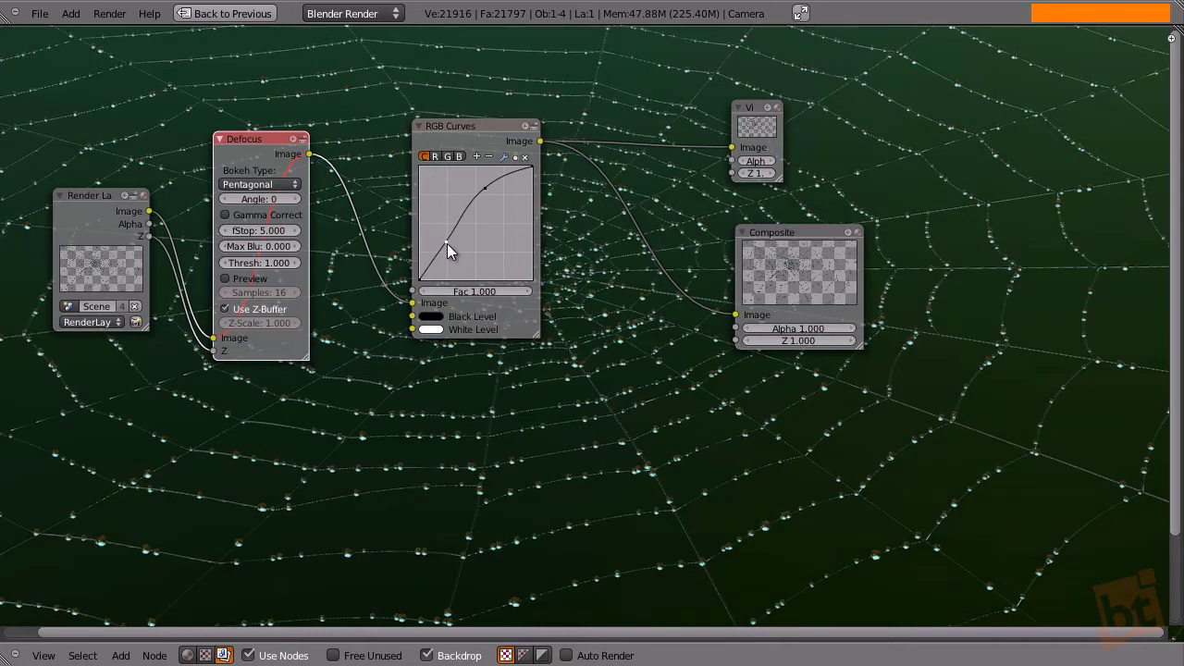
pyautogui.click(448, 245)
# Raise the midpoint of the green curve slightly and shift the combined curve's shadow point to deepen the dark tones.
pyautogui.click(448, 157)
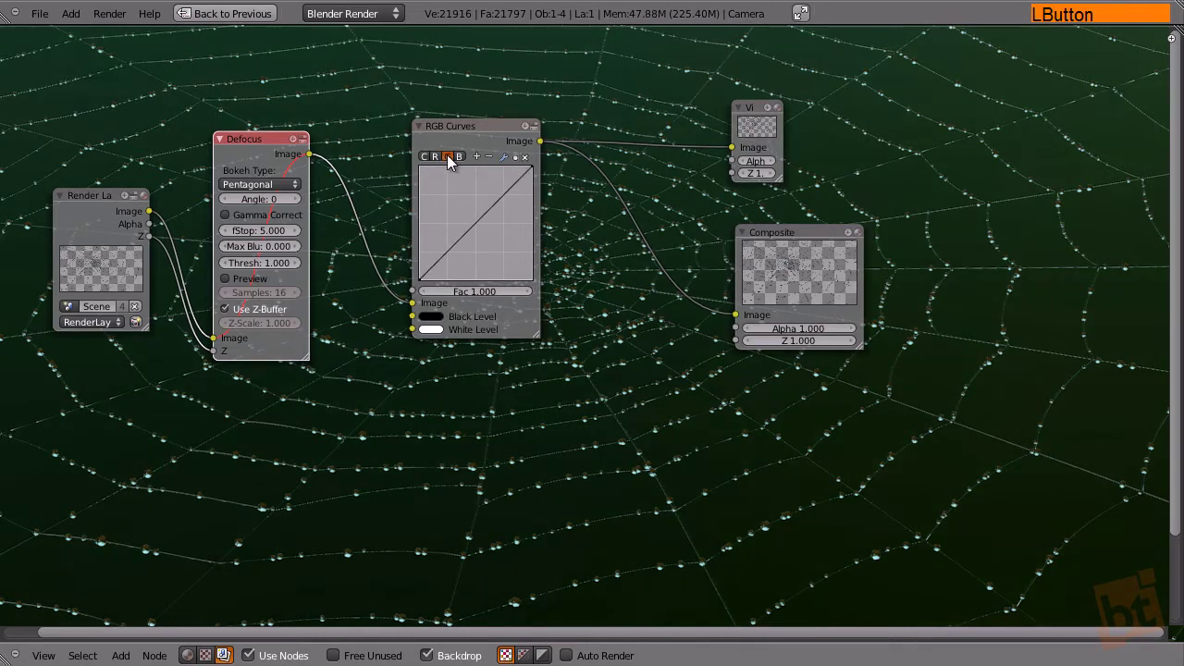
pyautogui.moveTo(472, 223); pyautogui.dragTo(470, 218)
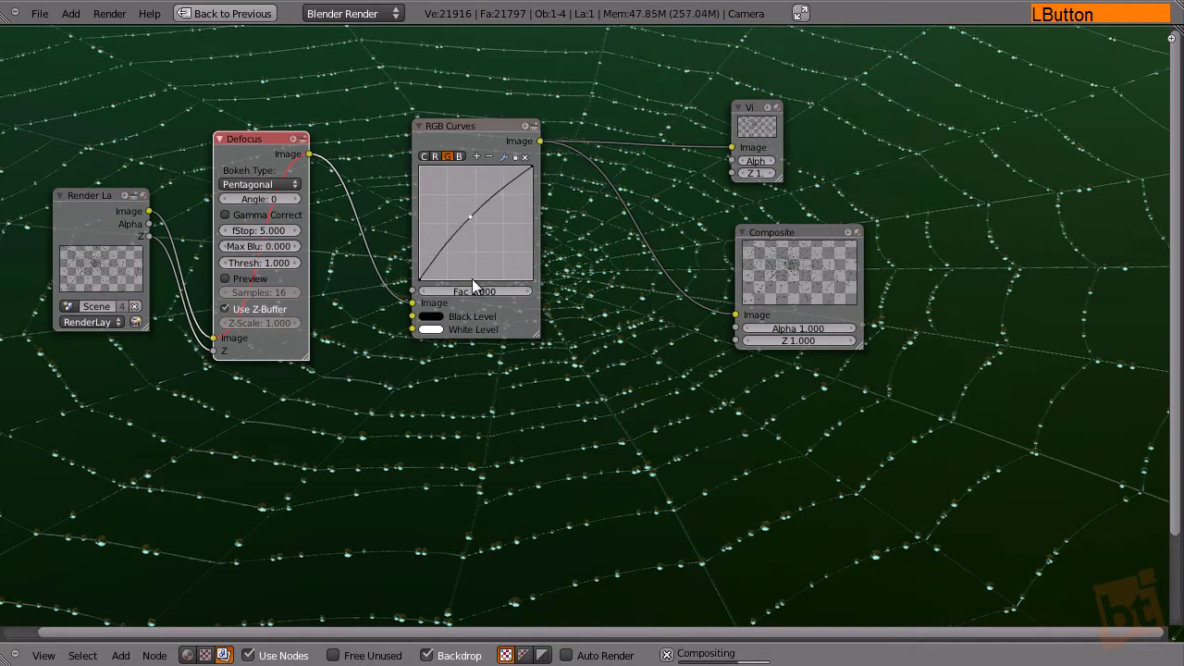
pyautogui.click(425, 156)
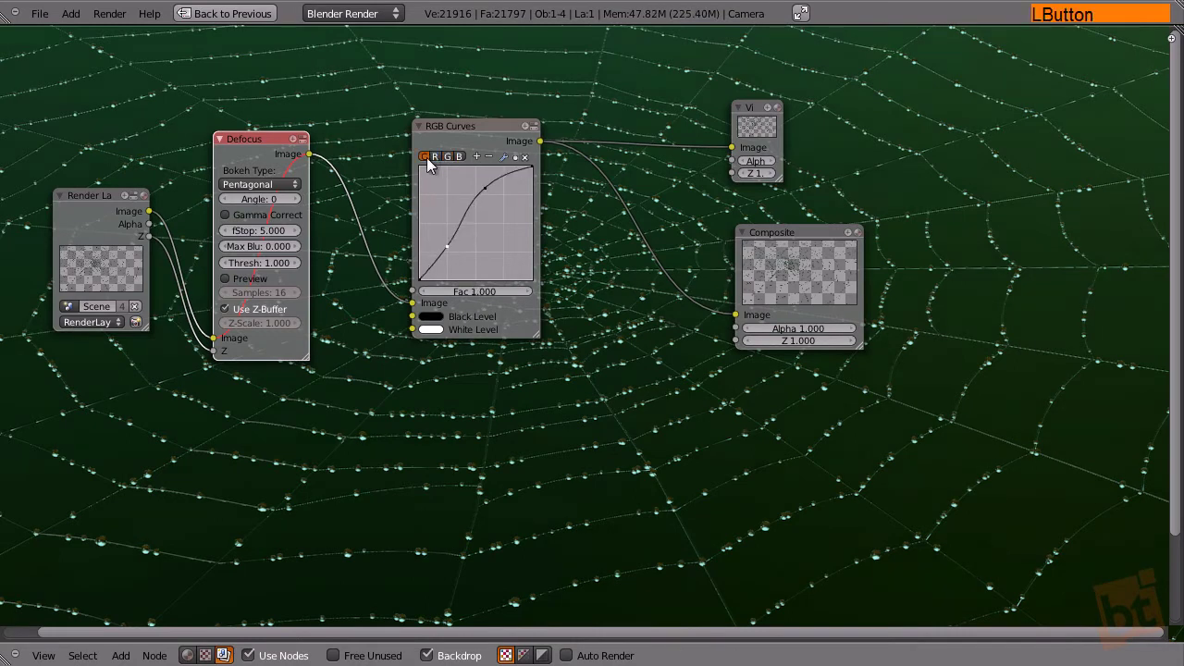
pyautogui.moveTo(447, 245); pyautogui.dragTo(451, 251)
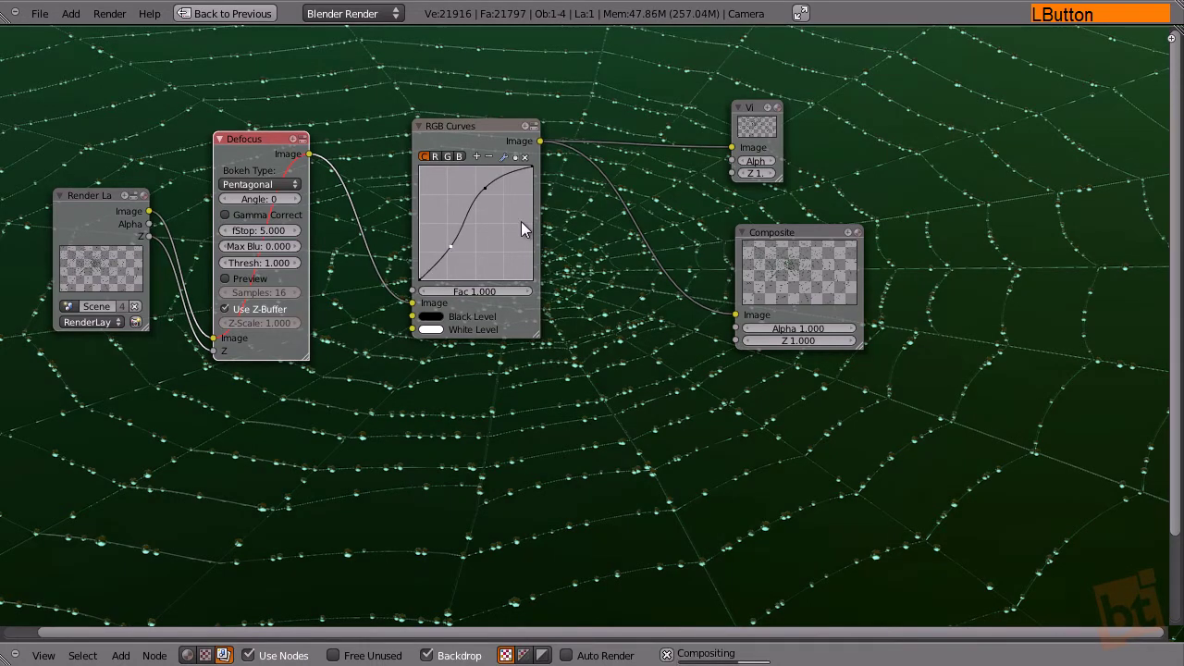
# Move the RGB Curves node slightly down and unmute the Defocus node.
pyautogui.moveTo(471, 127)
pyautogui.mouseDown()
pyautogui.moveTo(452, 319)
pyautogui.moveTo(373, 326)
pyautogui.moveTo(411, 169)
pyautogui.moveTo(474, 144)
pyautogui.mouseUp()
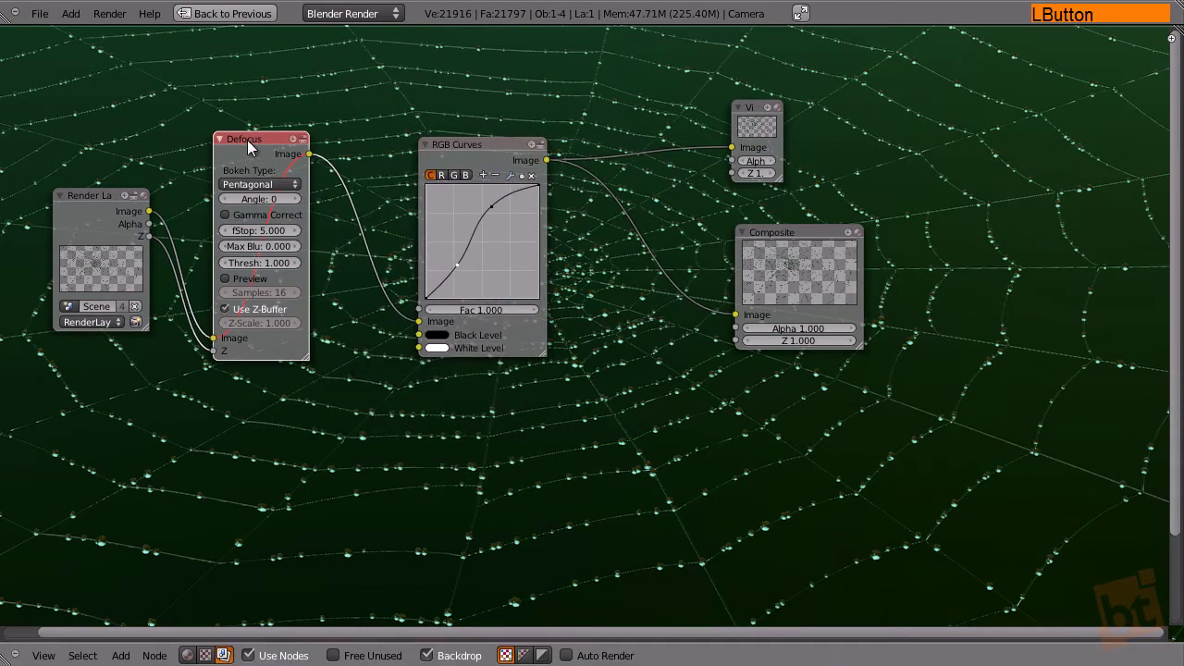
pyautogui.press('m')
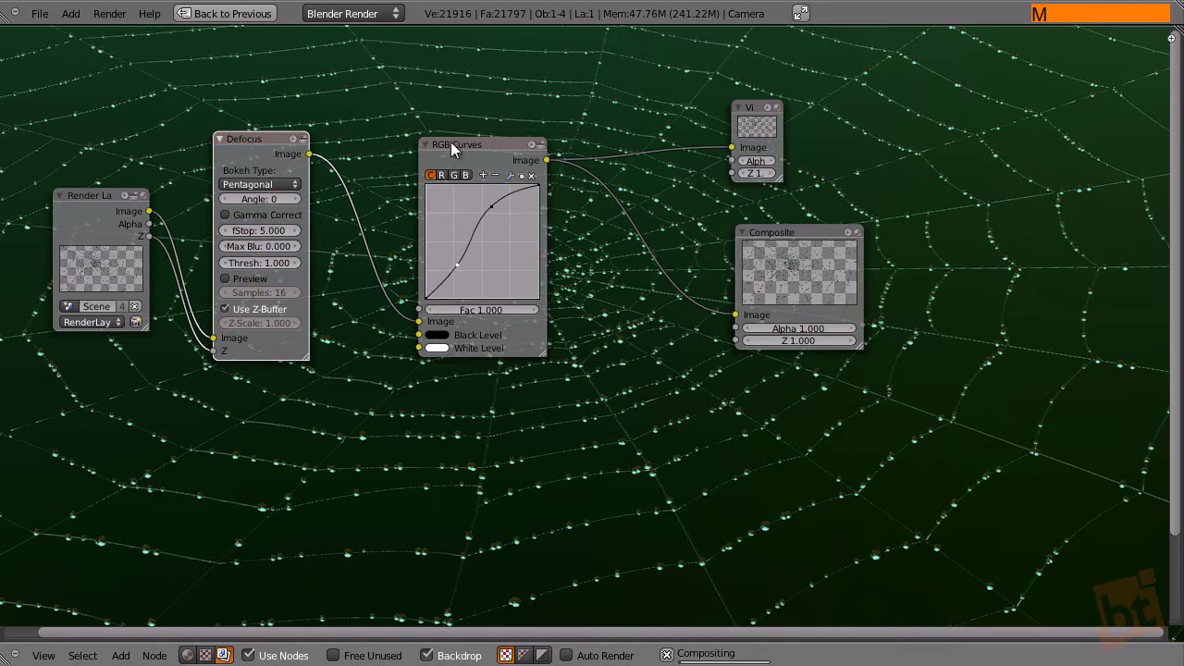
# Return to the full layout, set the render anti-aliasing to 11 samples and enable Full Sample.
pyautogui.hotkey('shift', 'space')
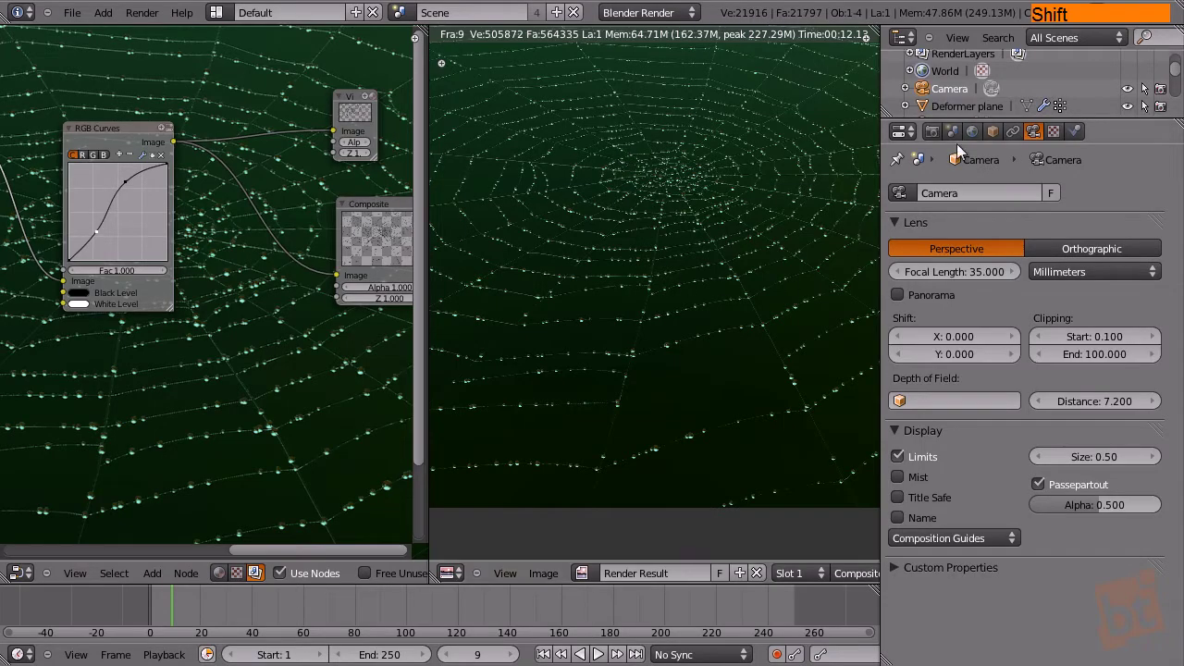
pyautogui.click(932, 132)
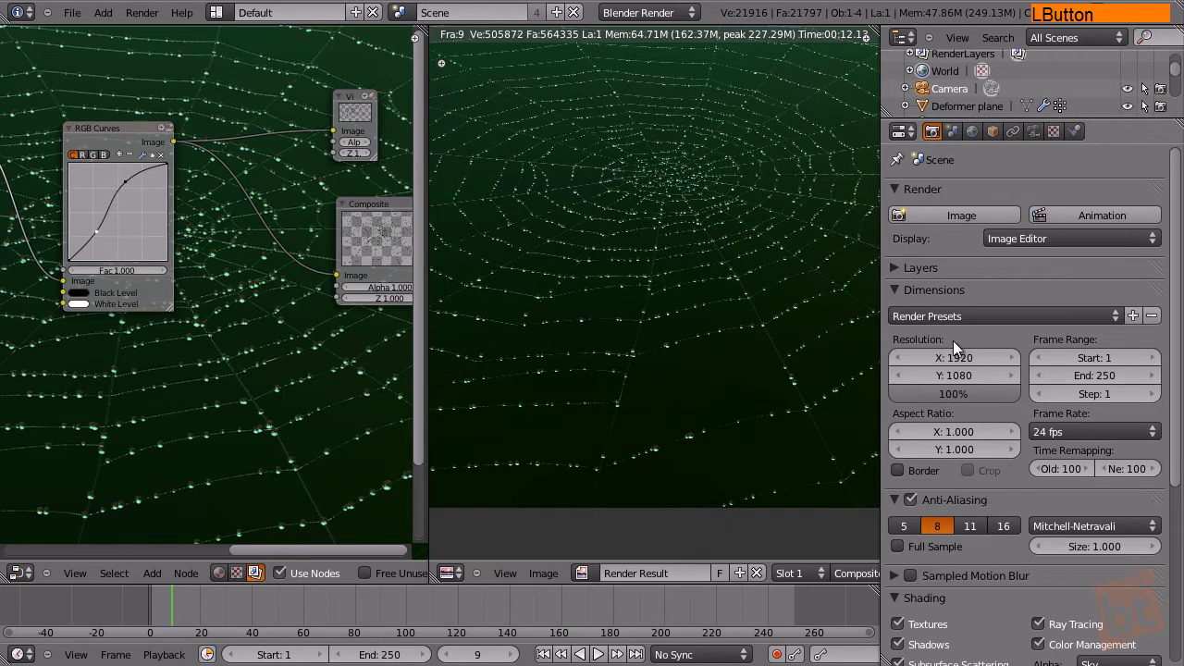
pyautogui.moveTo(958, 398); pyautogui.dragTo(958, 313, button='middle')
pyautogui.click(970, 441)
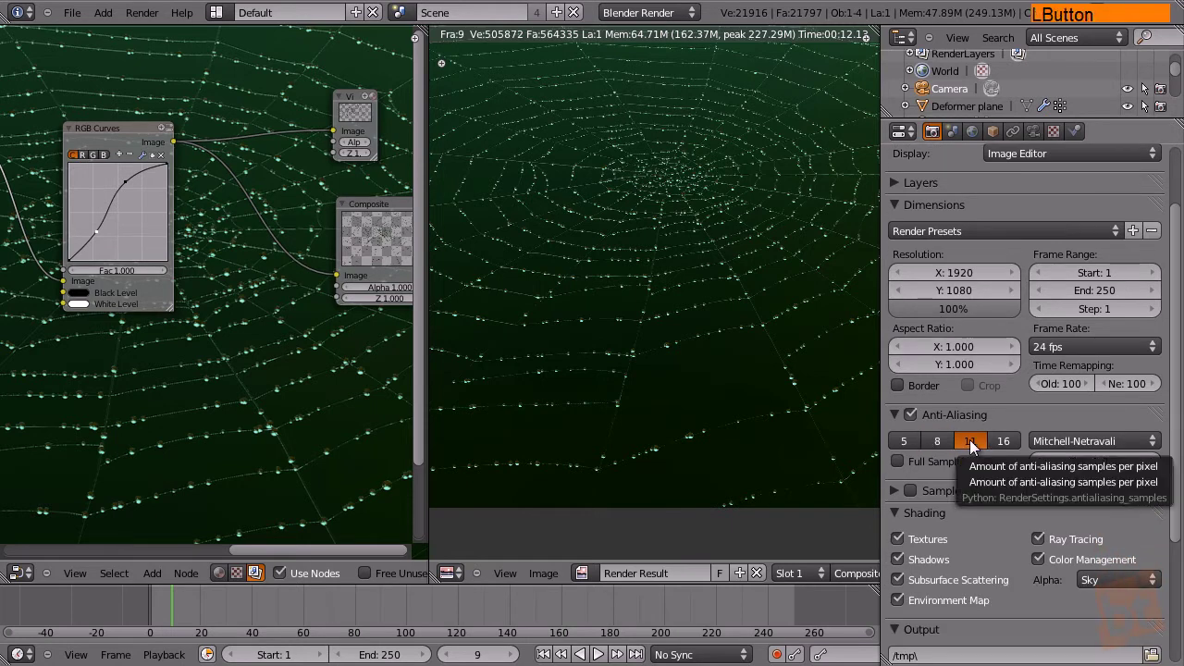
pyautogui.moveTo(278, 247); pyautogui.dragTo(294, 258, button='middle')
pyautogui.scroll(-4, 294, 258)
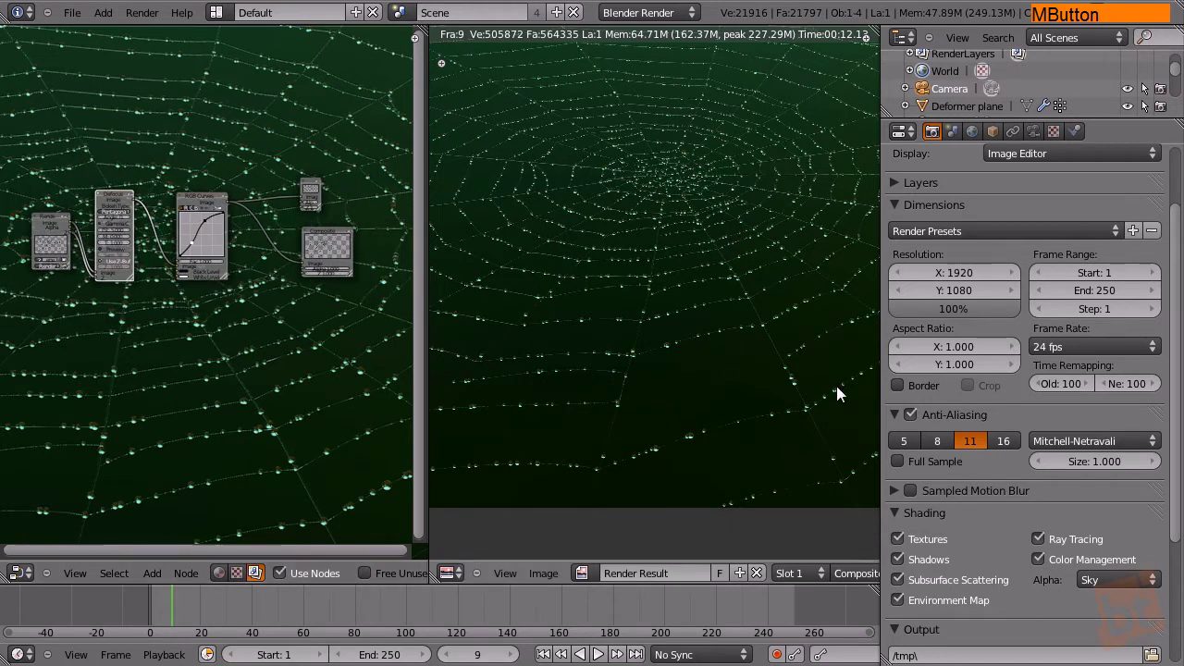
pyautogui.click(898, 462)
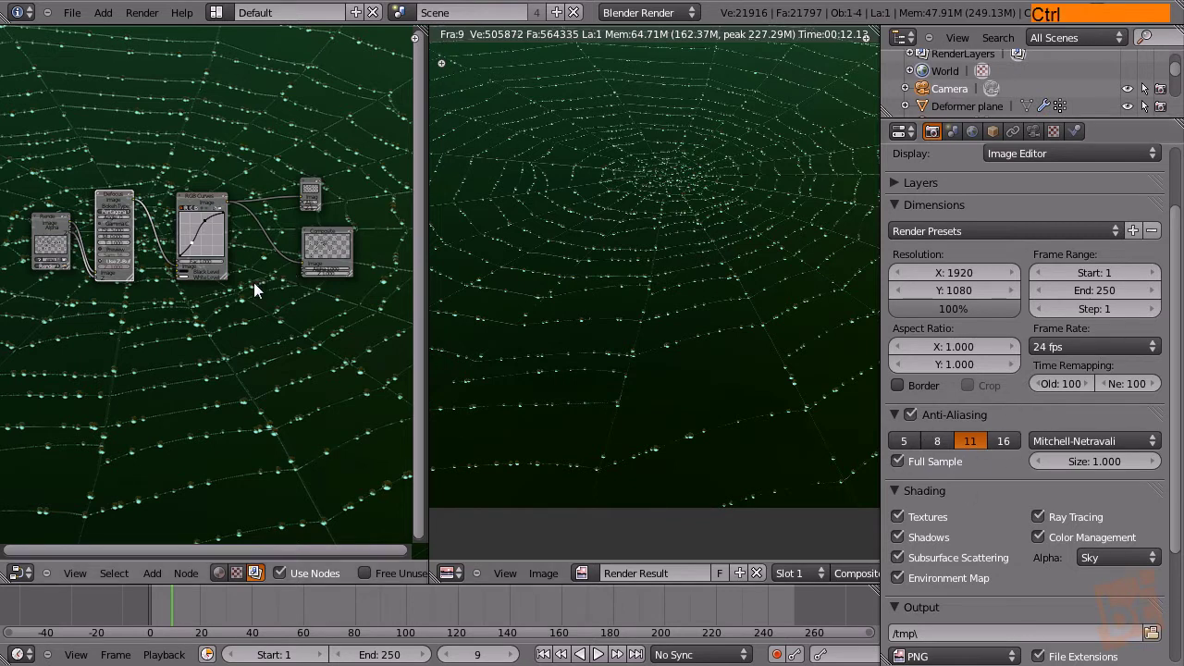
# Save the scene as the next numbered version after SpiderWeb05.blend and render the final image.
pyautogui.hotkey('ctrl', 'shift', 's')
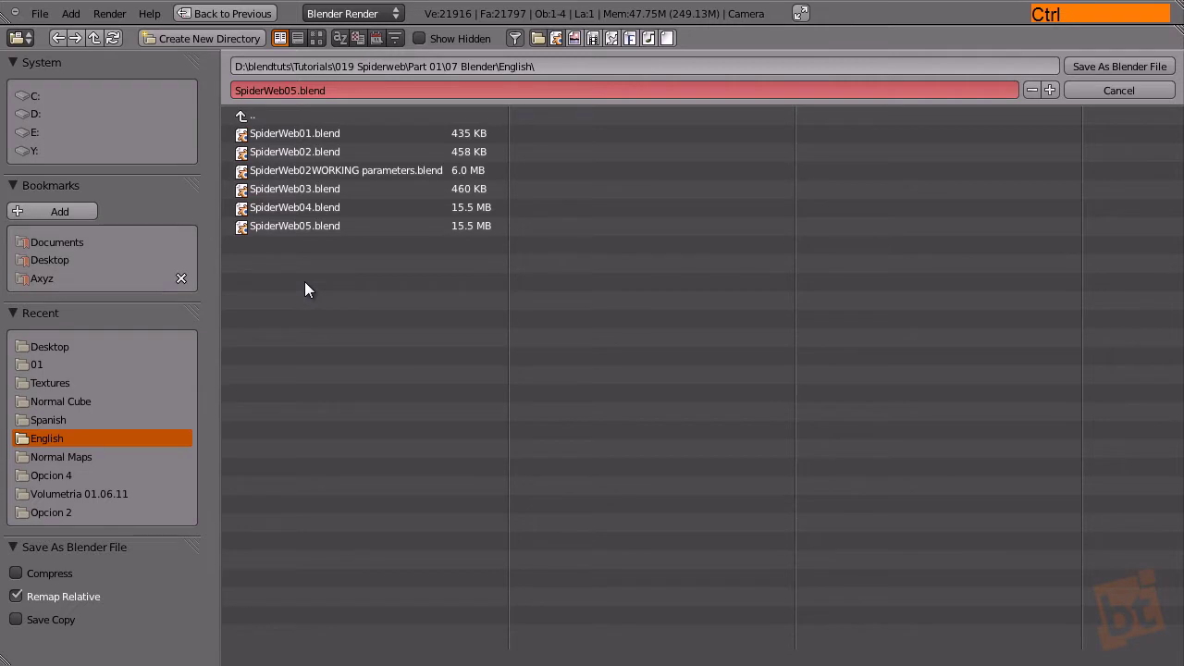
pyautogui.press('ctrl+KP_Add')
pyautogui.press('Return')
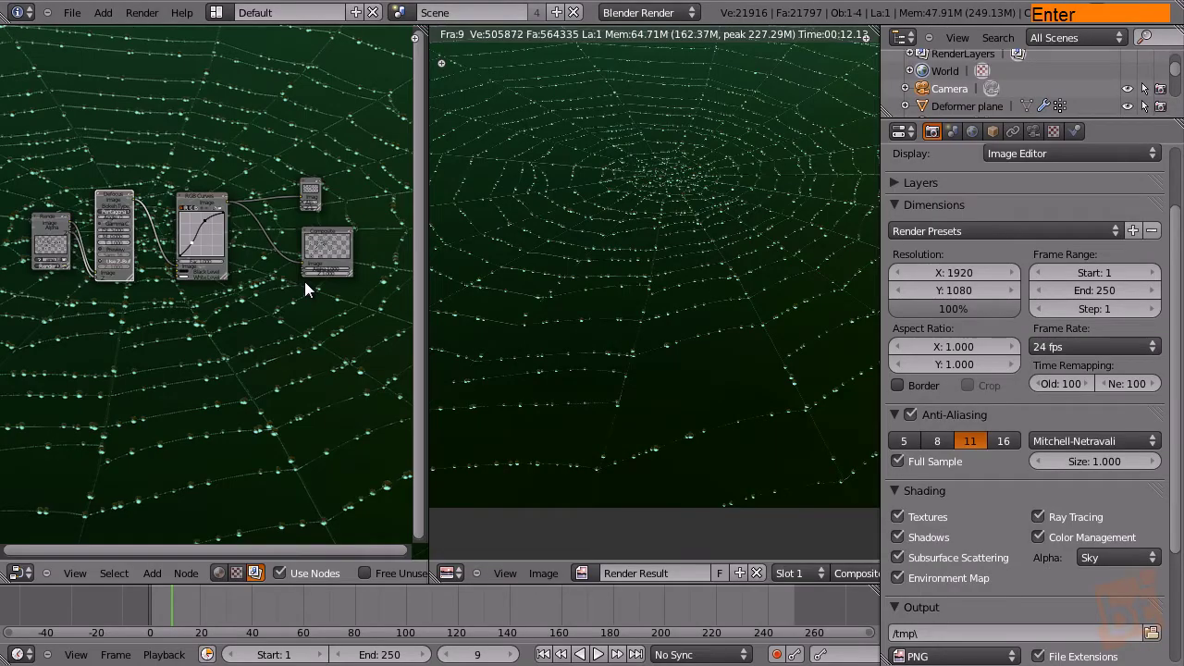
pyautogui.moveTo(306, 284); pyautogui.dragTo(341, 179, button='middle')
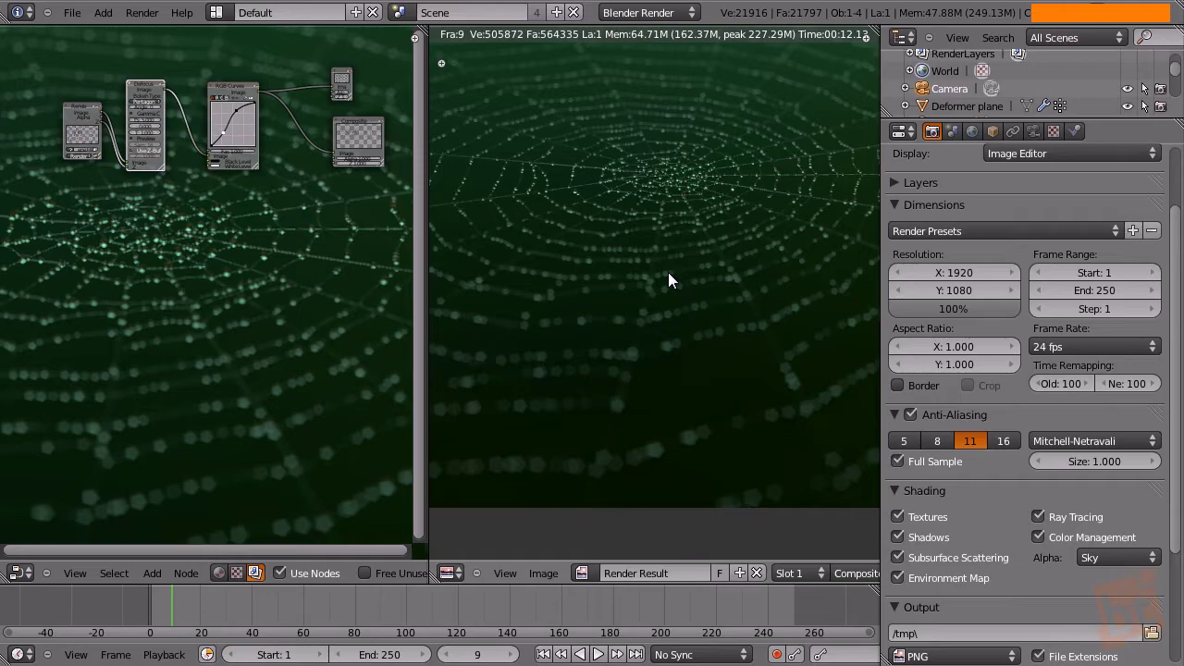
pyautogui.press('F12')
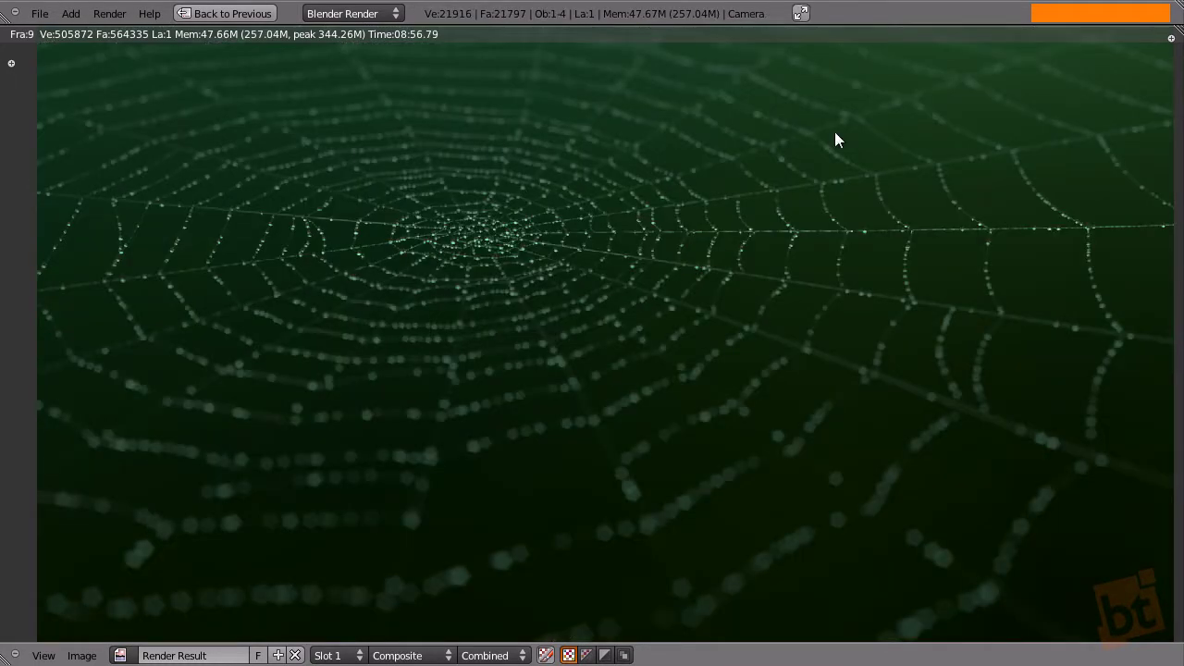
# Examine the finished render, checking the web's centre and the pentagonal blur of the foreground droplets.
pyautogui.moveTo(508, 249); pyautogui.dragTo(477, 221, button='middle')
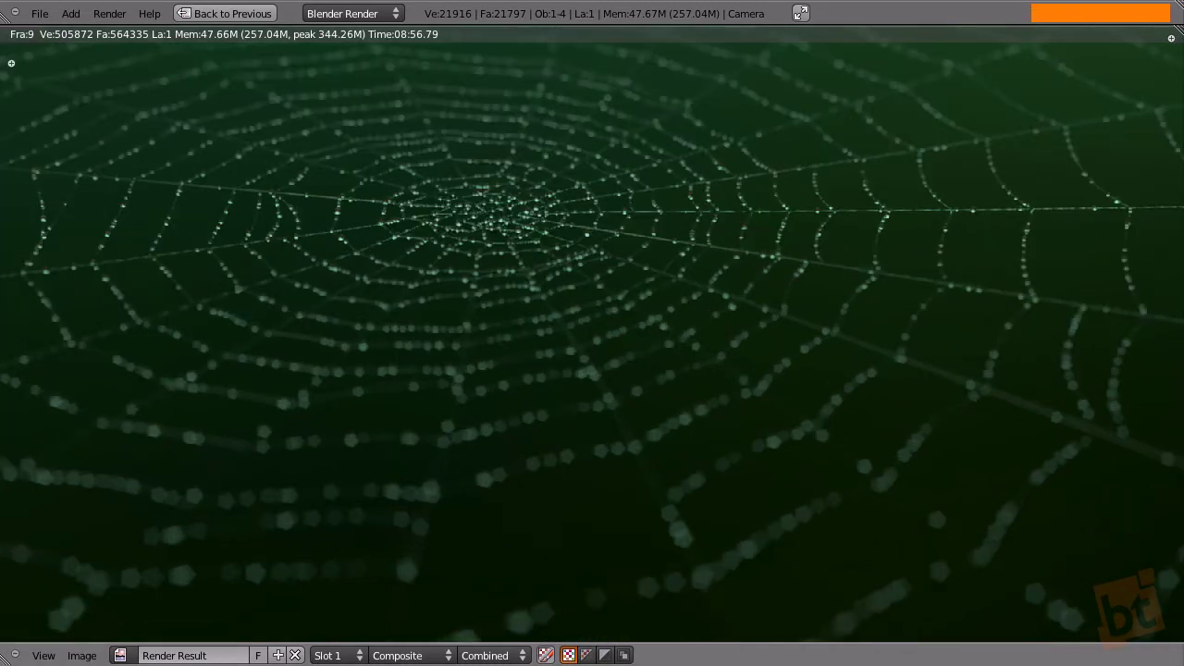
pyautogui.click(509, 211)
pyautogui.moveTo(493, 221); pyautogui.dragTo(746, 405, button='middle')
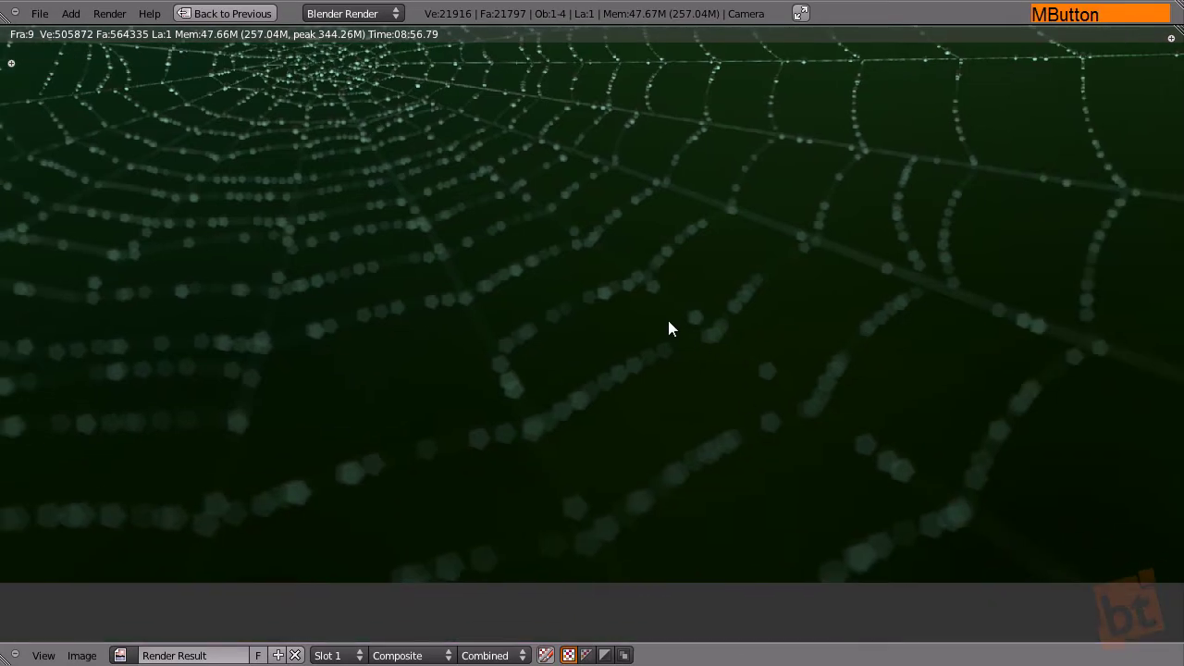
pyautogui.moveTo(586, 417); pyautogui.dragTo(785, 441, button='middle')
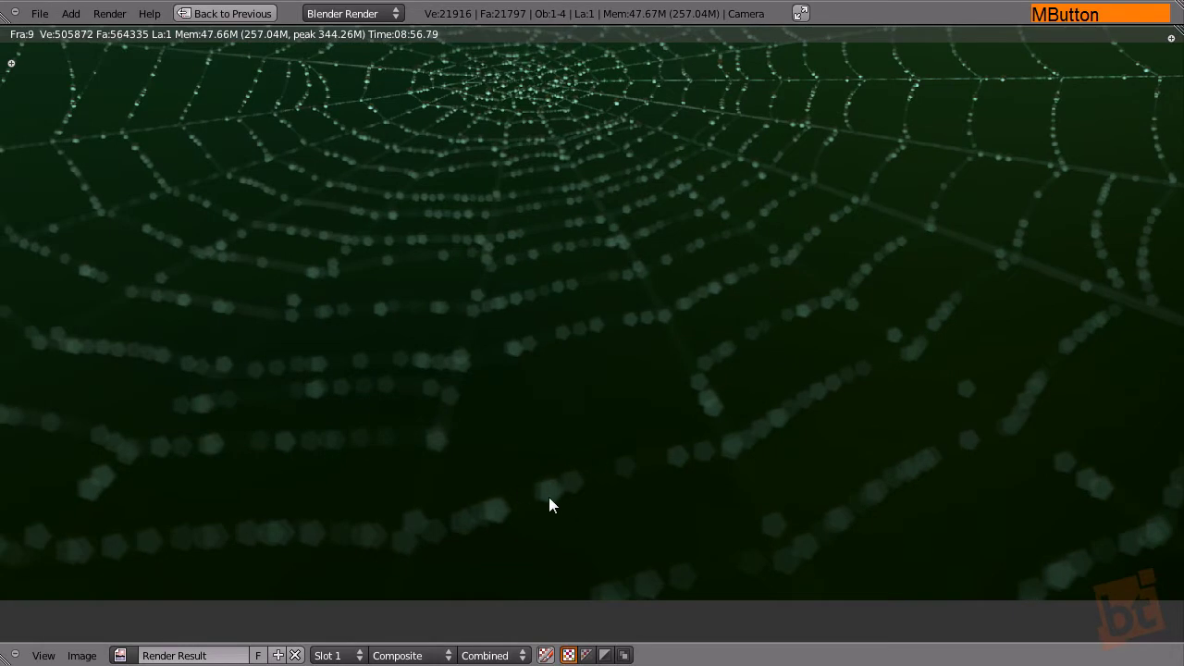
pyautogui.moveTo(676, 298); pyautogui.dragTo(549, 483, button='middle')
pyautogui.scroll(-1, 691, 362)
pyautogui.moveTo(616, 358); pyautogui.dragTo(656, 301, button='middle')
pyautogui.scroll(-1, 706, 309)
pyautogui.scroll(1, 665, 278)
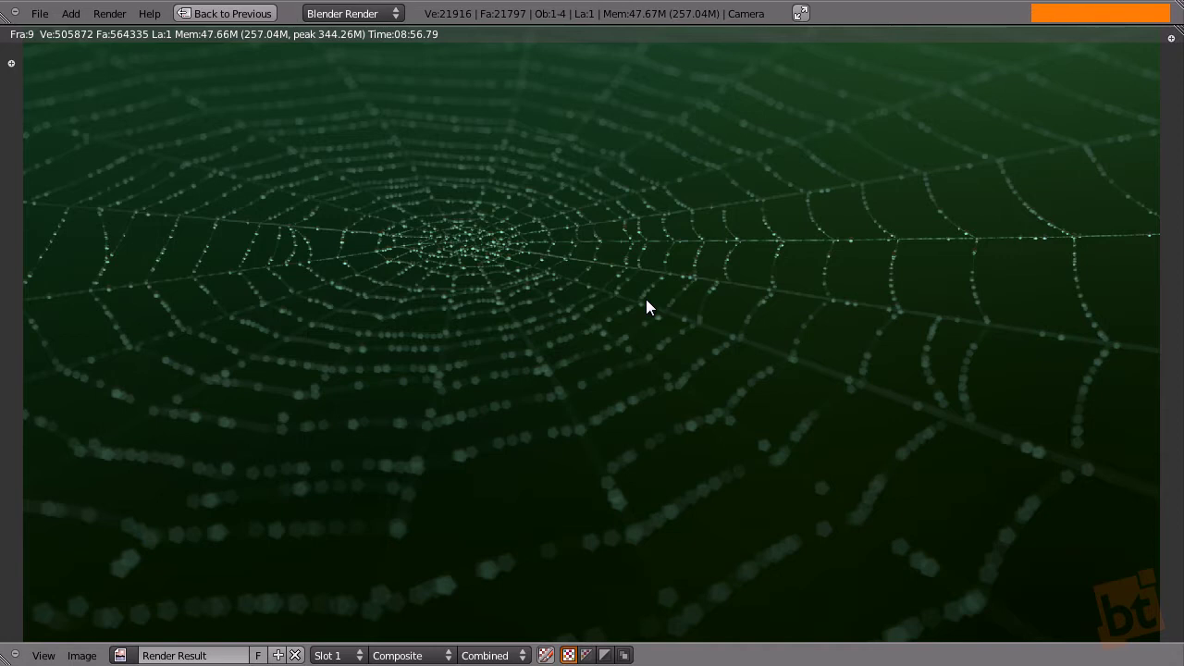